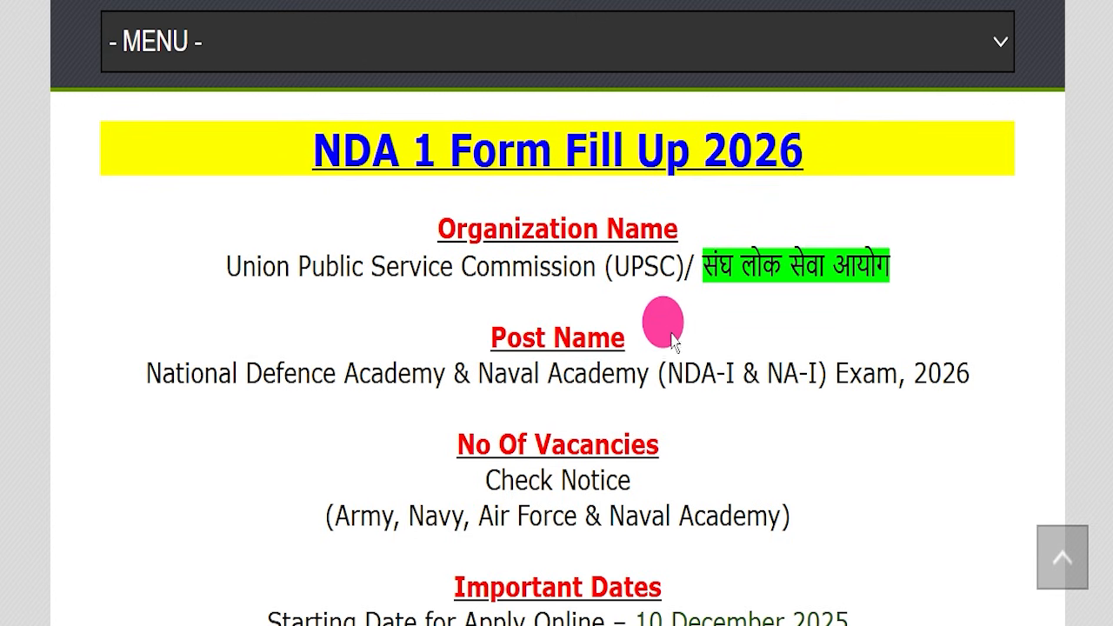
# Point out the 10 December 2025 start date and the last date to apply online
pyautogui.scroll(-3, 487, 244)
pyautogui.moveTo(633, 414); pyautogui.dragTo(848, 415)
pyautogui.moveTo(615, 449); pyautogui.dragTo(829, 447)
pyautogui.scroll(3, 746, 368)
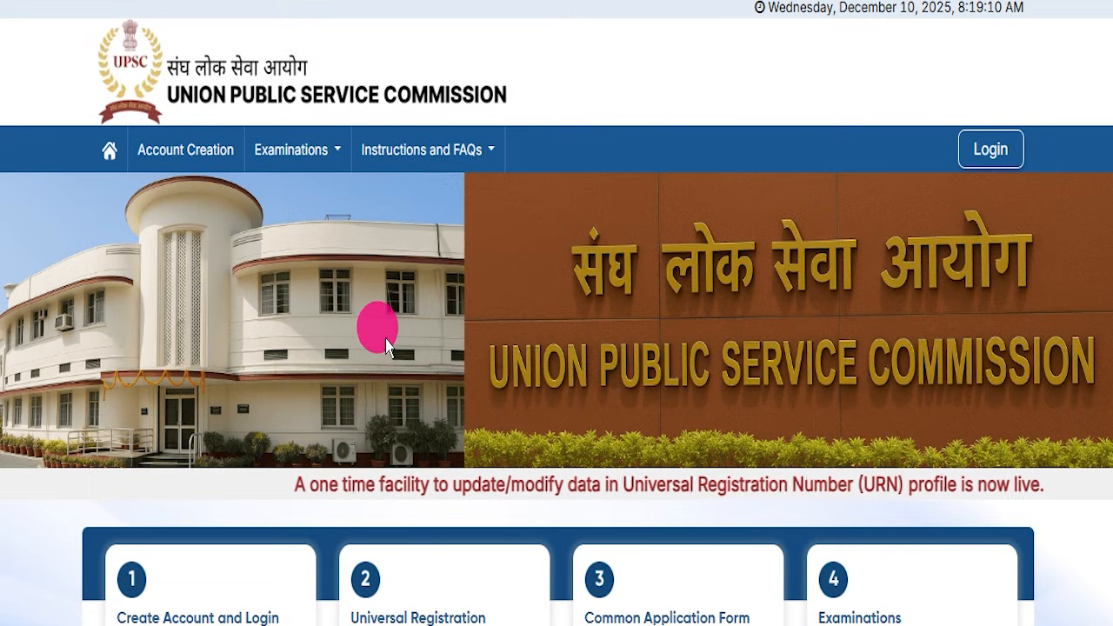
pyautogui.scroll(-2, 383, 344)
pyautogui.scroll(-1, 391, 357)
pyautogui.scroll(3, 380, 350)
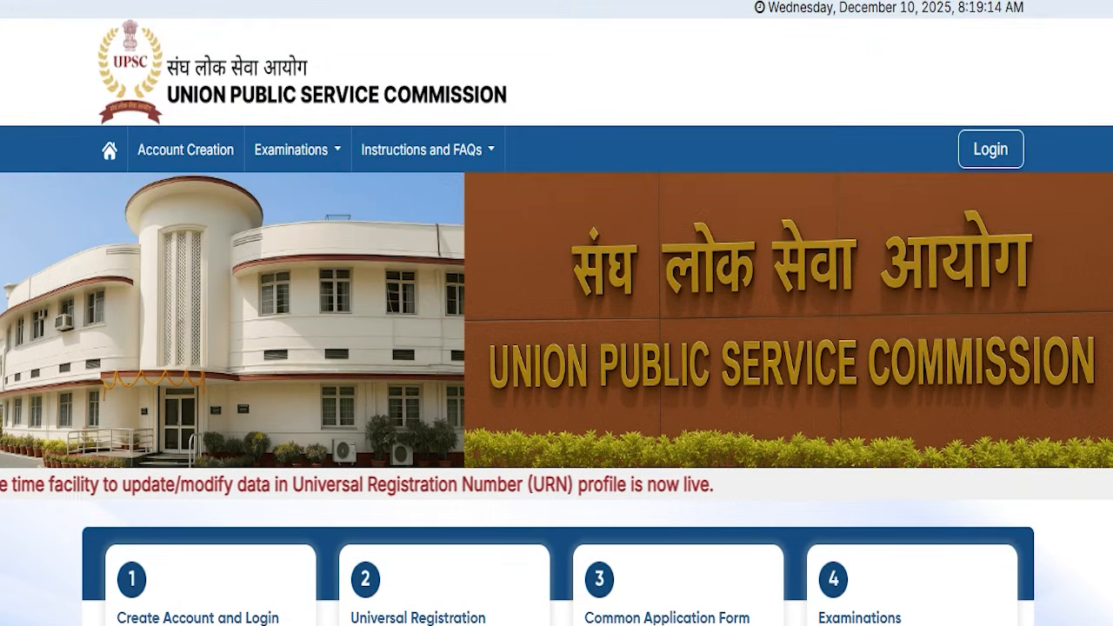
# Review the Verify Email ID, UPSC login and UPSC main website home page tabs
pyautogui.hotkey('ctrl', 'Tab')
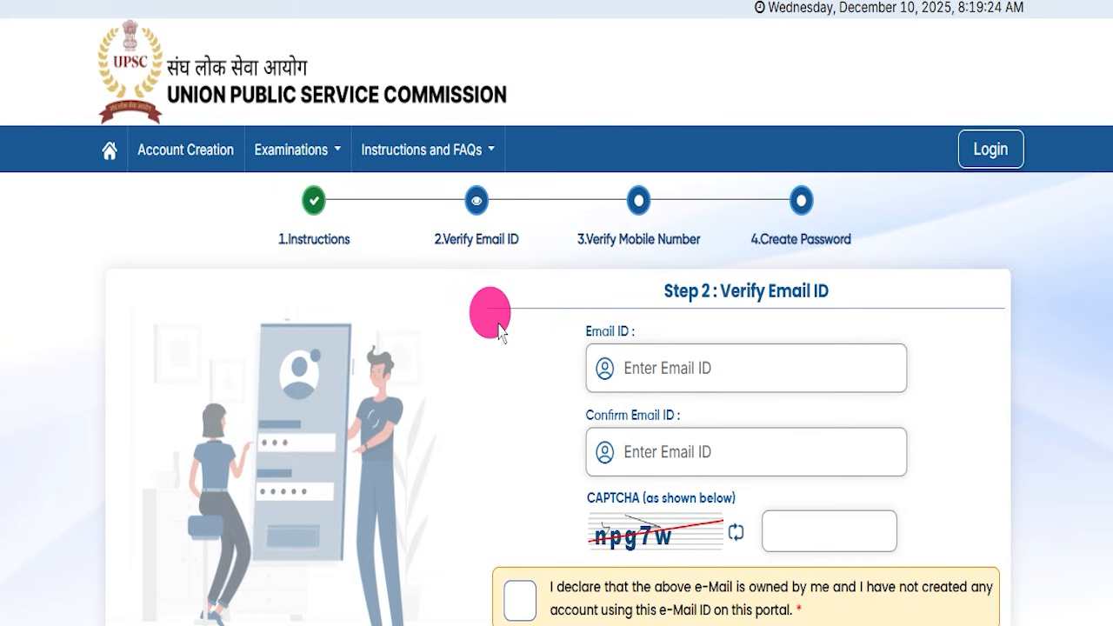
pyautogui.hotkey('ctrl', 'Tab')
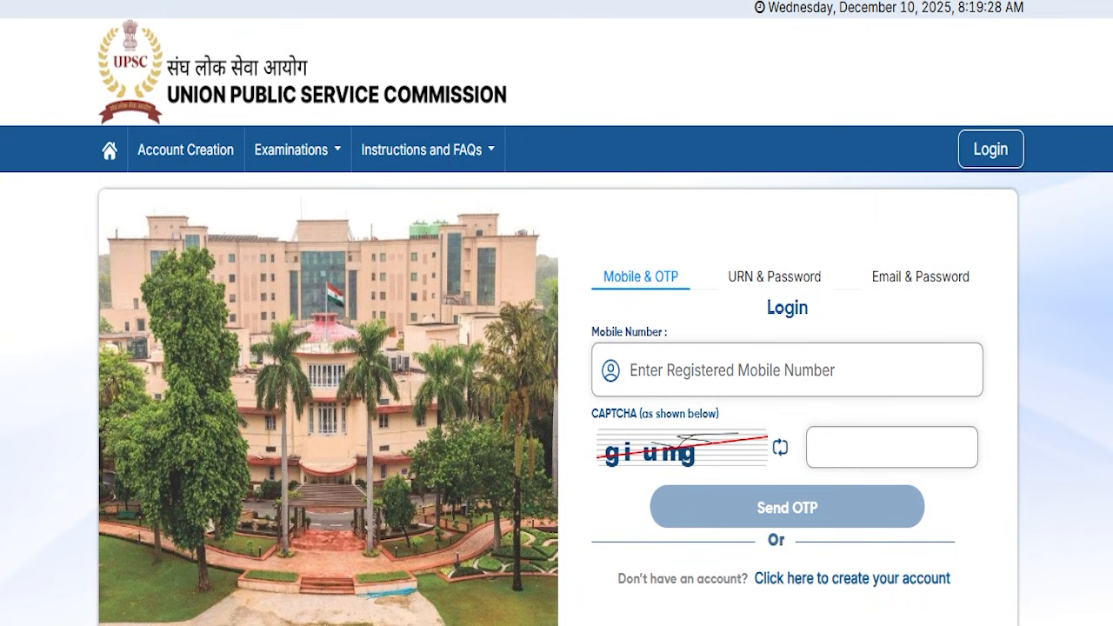
pyautogui.hotkey('ctrl', 'Tab')
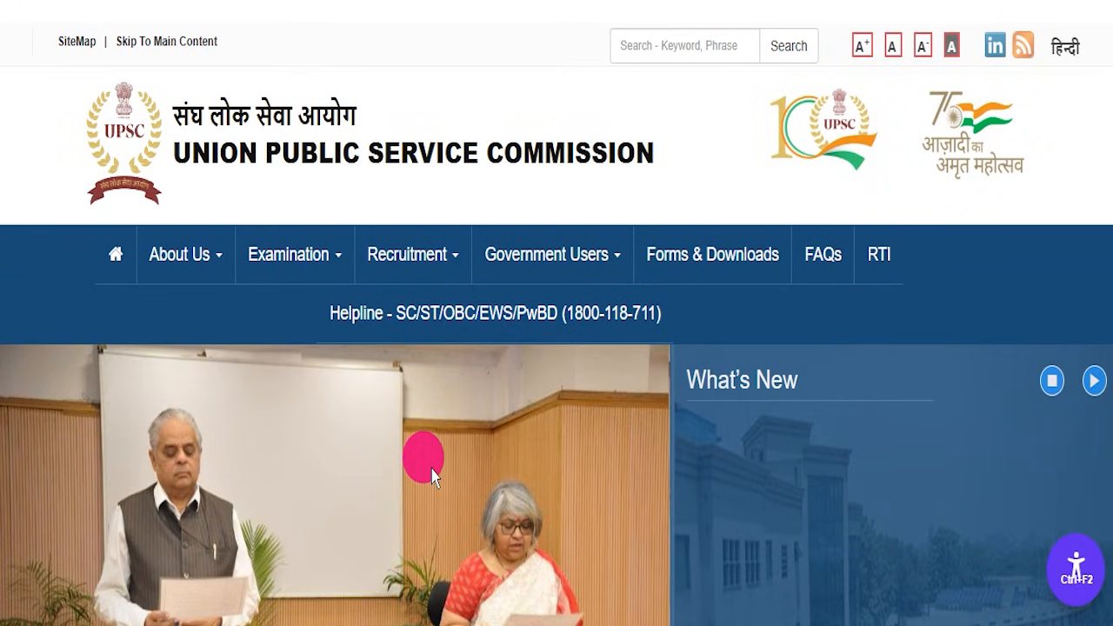
pyautogui.scroll(-5, 557, 426)
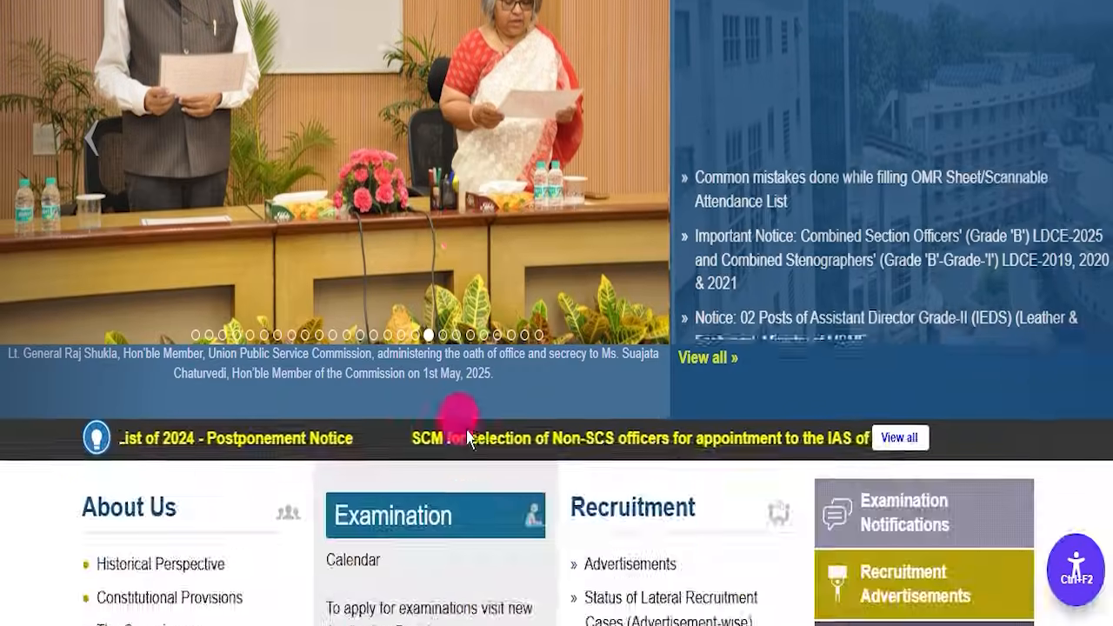
pyautogui.scroll(-6, 466, 432)
pyautogui.scroll(10, 465, 432)
# Cycle back through the UPSC tabs to the NDA 1 Form Fill Up 2026 article
pyautogui.hotkey('ctrl', 'shift', 'Tab')
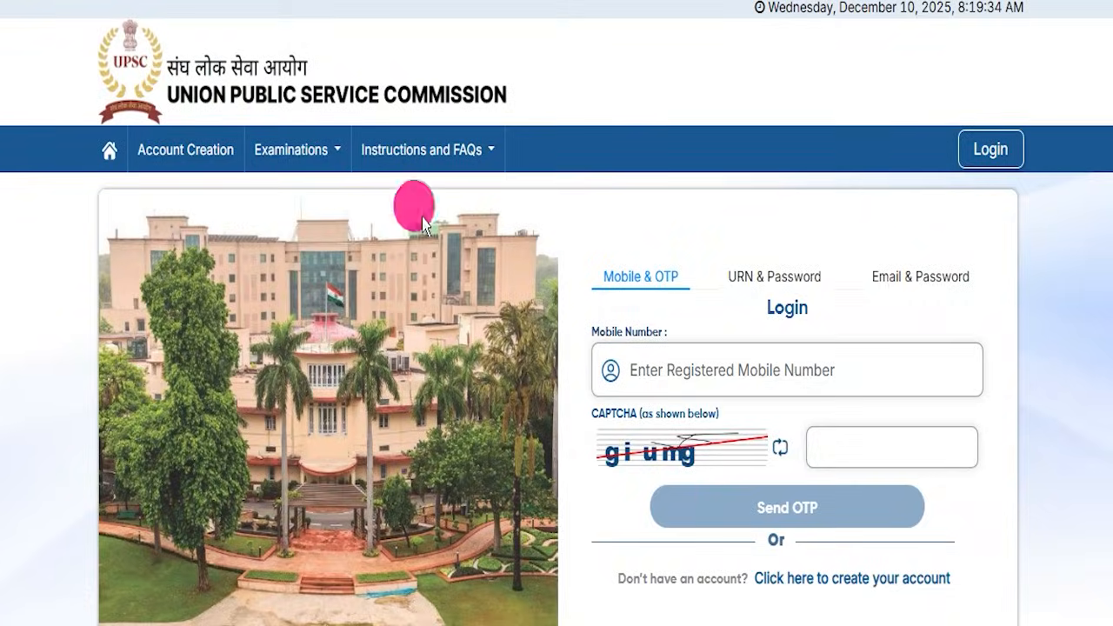
pyautogui.hotkey('ctrl', 'shift', 'Tab')
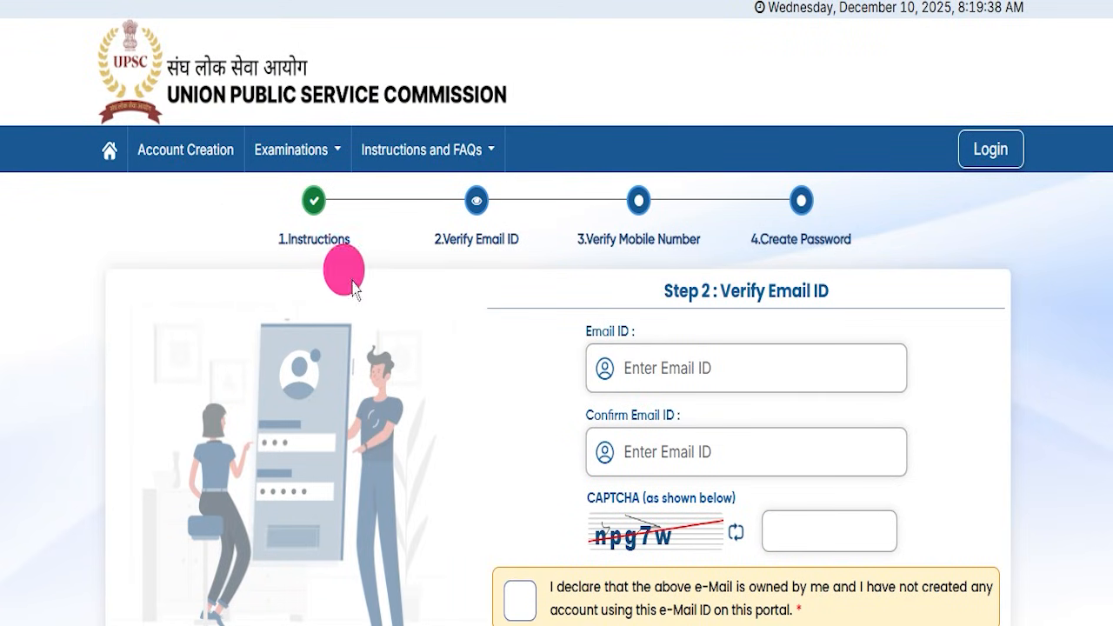
pyautogui.hotkey('ctrl', 'shift', 'Tab')
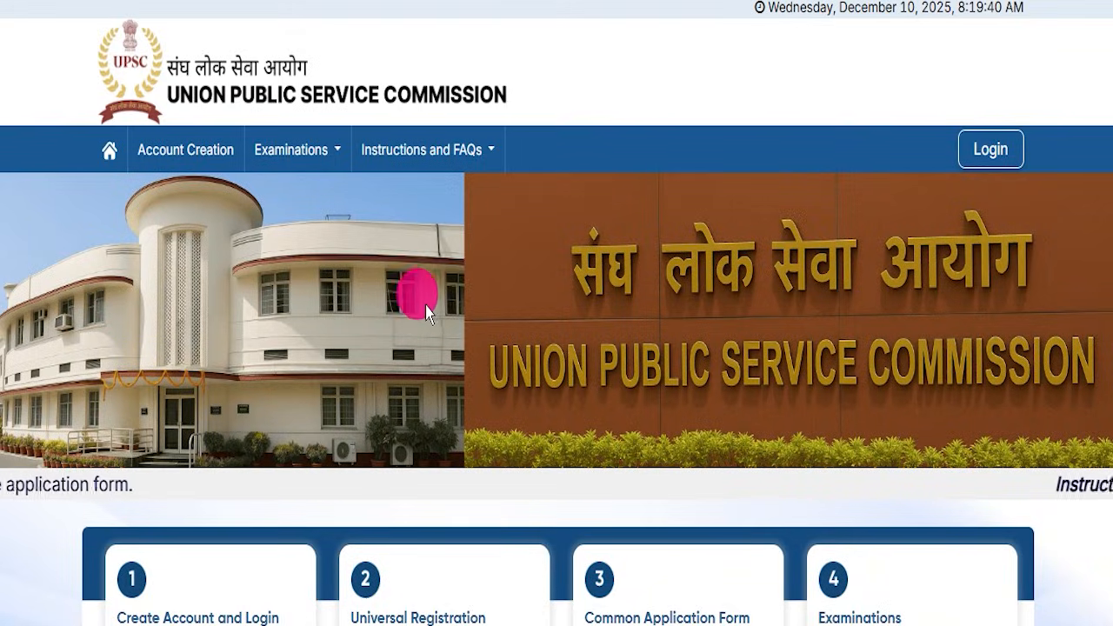
pyautogui.hotkey('ctrl', 'shift', 'Tab')
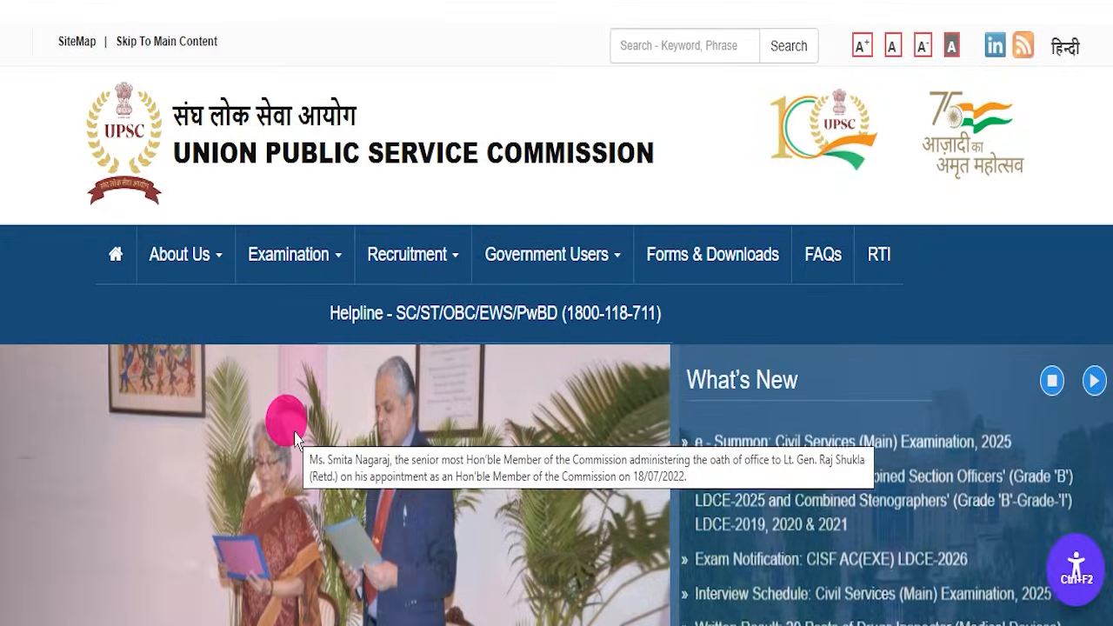
pyautogui.hotkey('ctrl', 'shift', 'Tab')
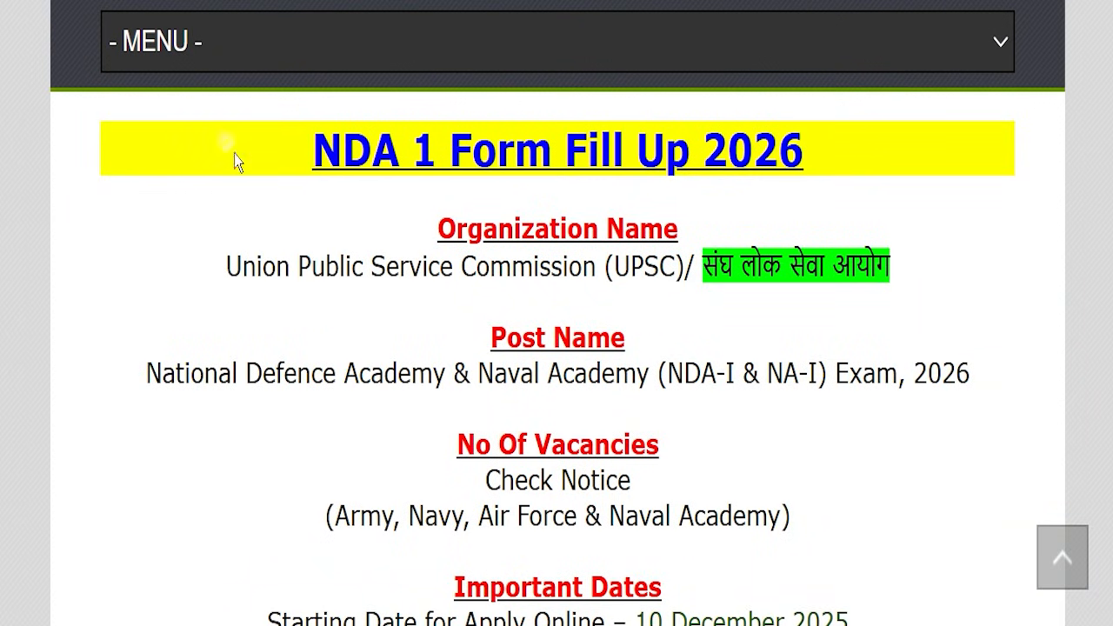
pyautogui.moveTo(236, 160); pyautogui.dragTo(825, 139)
pyautogui.click(822, 189)
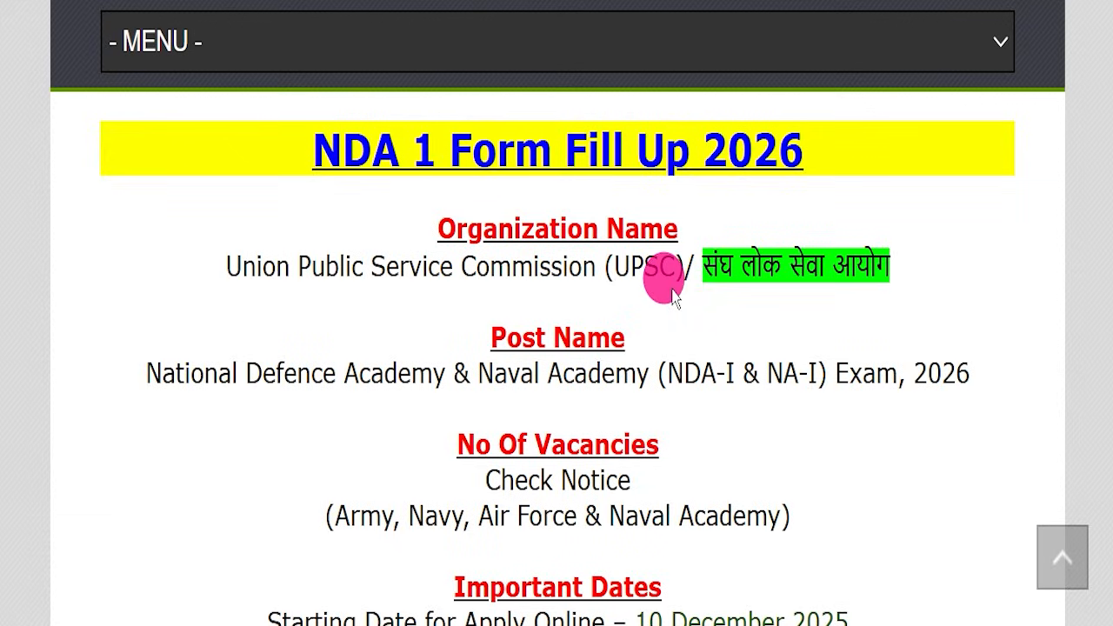
pyautogui.scroll(10, 681, 302)
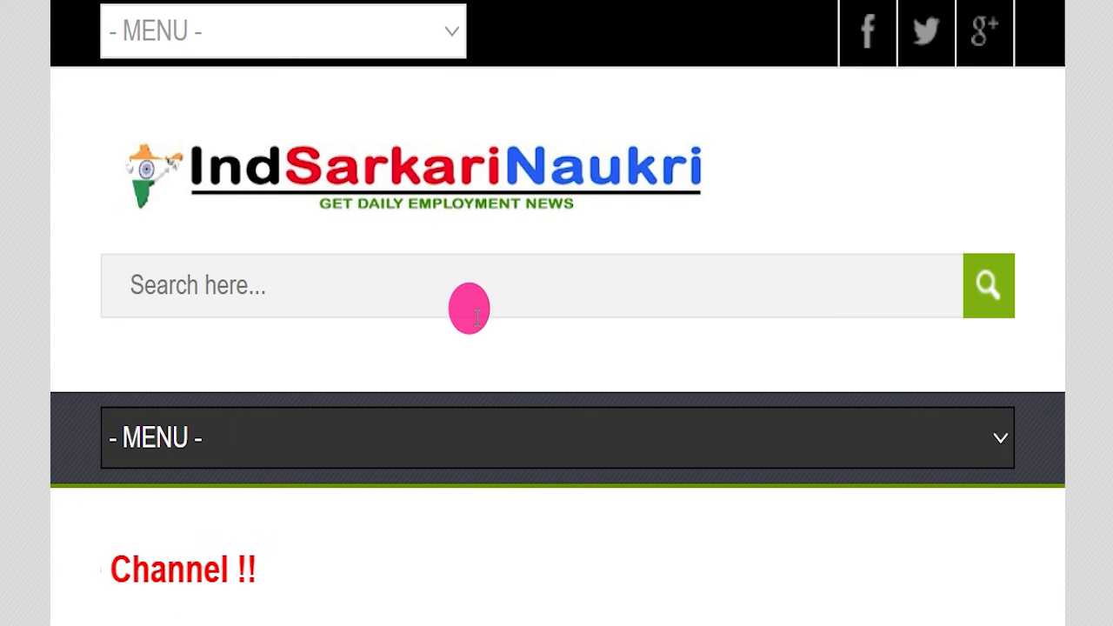
pyautogui.scroll(-4, 474, 313)
pyautogui.scroll(-8, 487, 330)
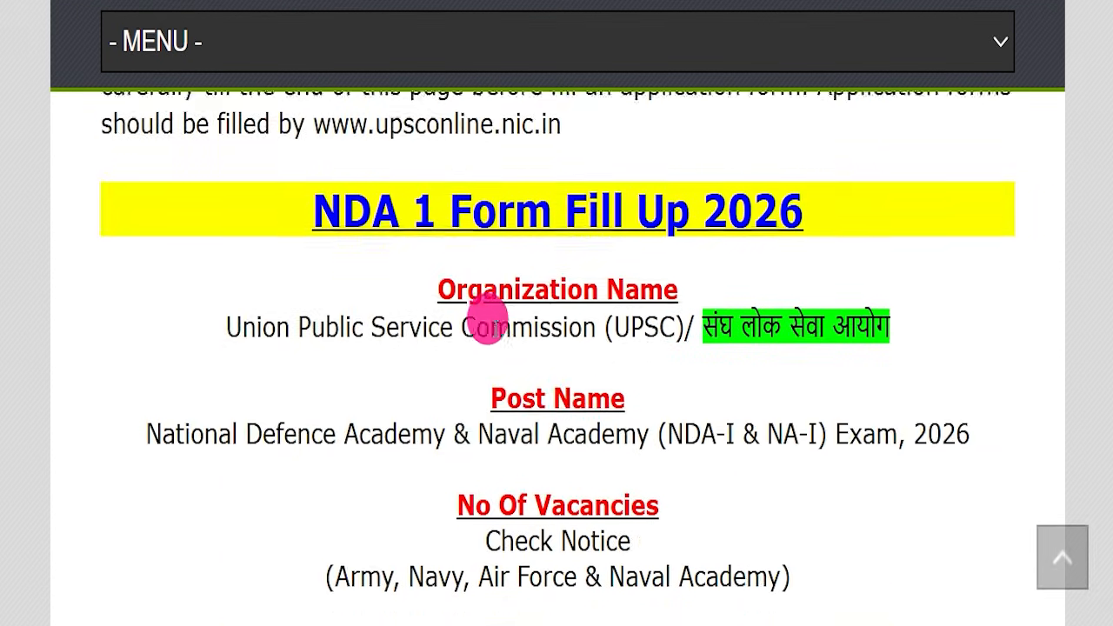
pyautogui.scroll(1, 338, 287)
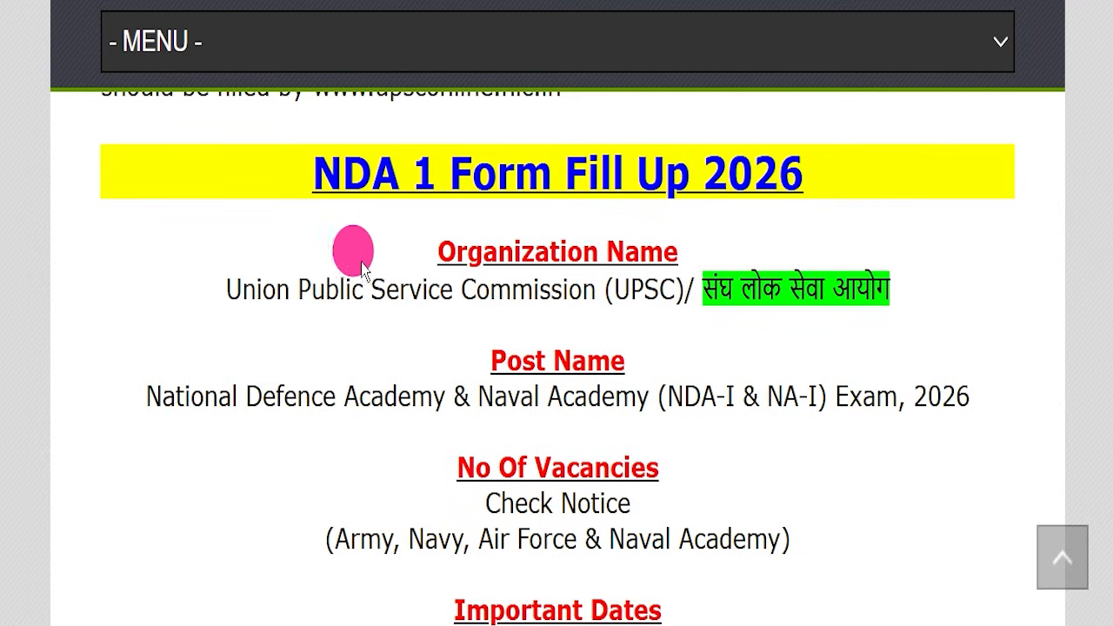
pyautogui.moveTo(198, 165); pyautogui.dragTo(826, 169)
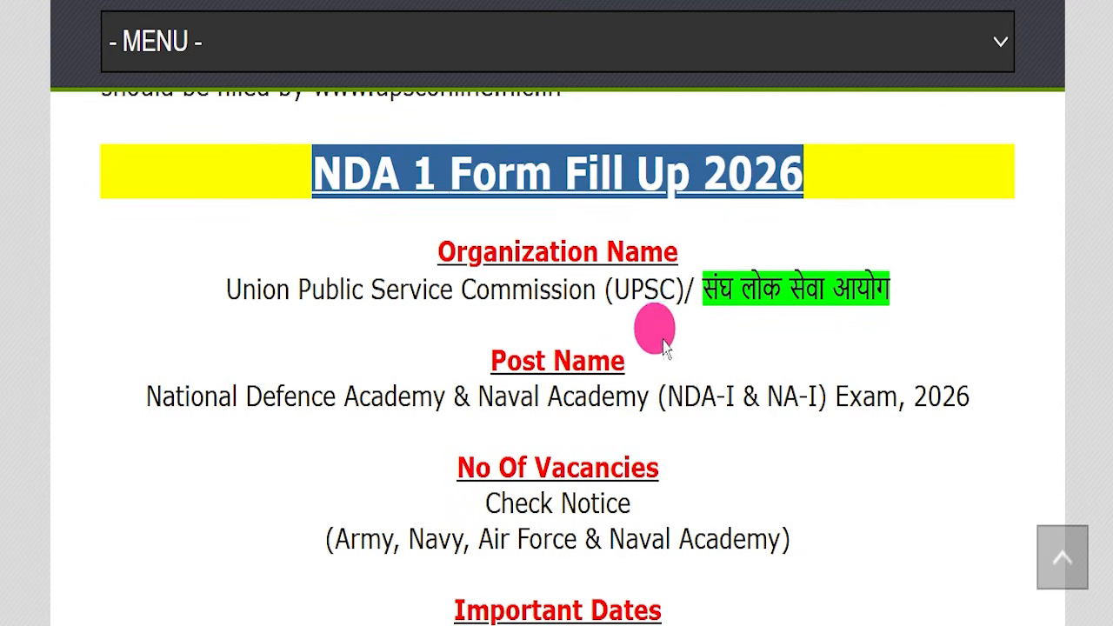
pyautogui.moveTo(241, 290); pyautogui.dragTo(890, 279)
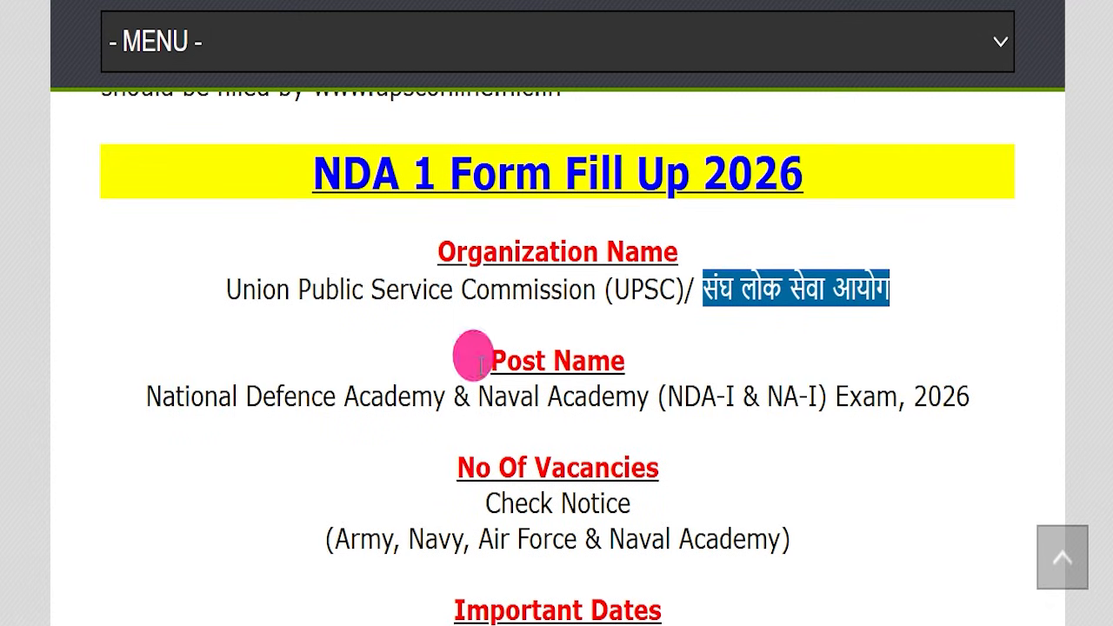
pyautogui.moveTo(145, 397); pyautogui.dragTo(999, 402)
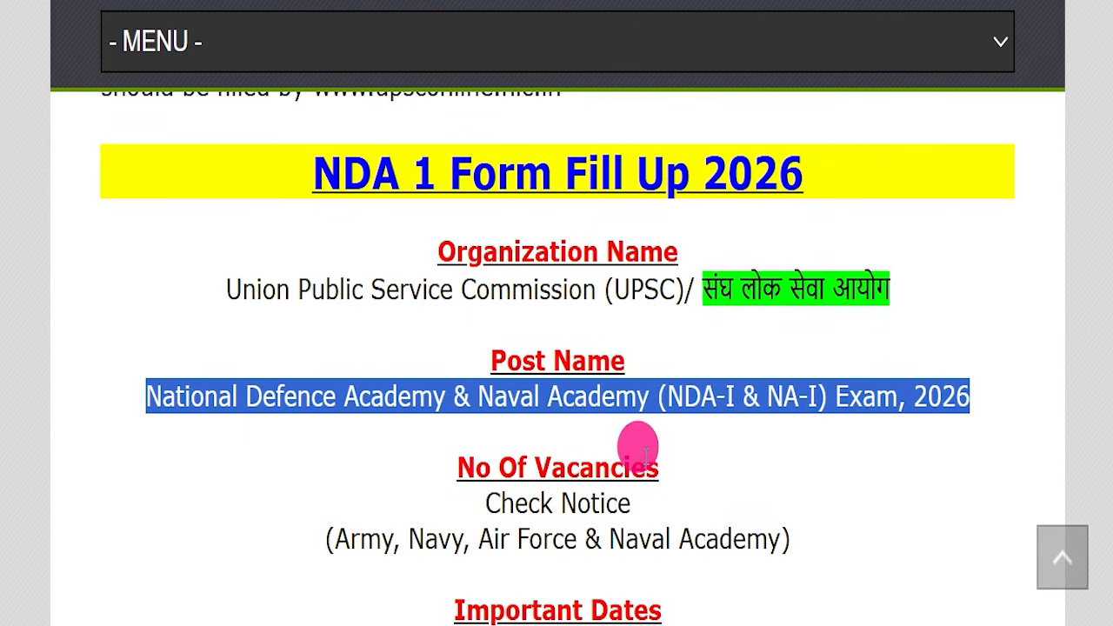
pyautogui.scroll(-3, 709, 430)
pyautogui.moveTo(335, 329); pyautogui.dragTo(783, 329)
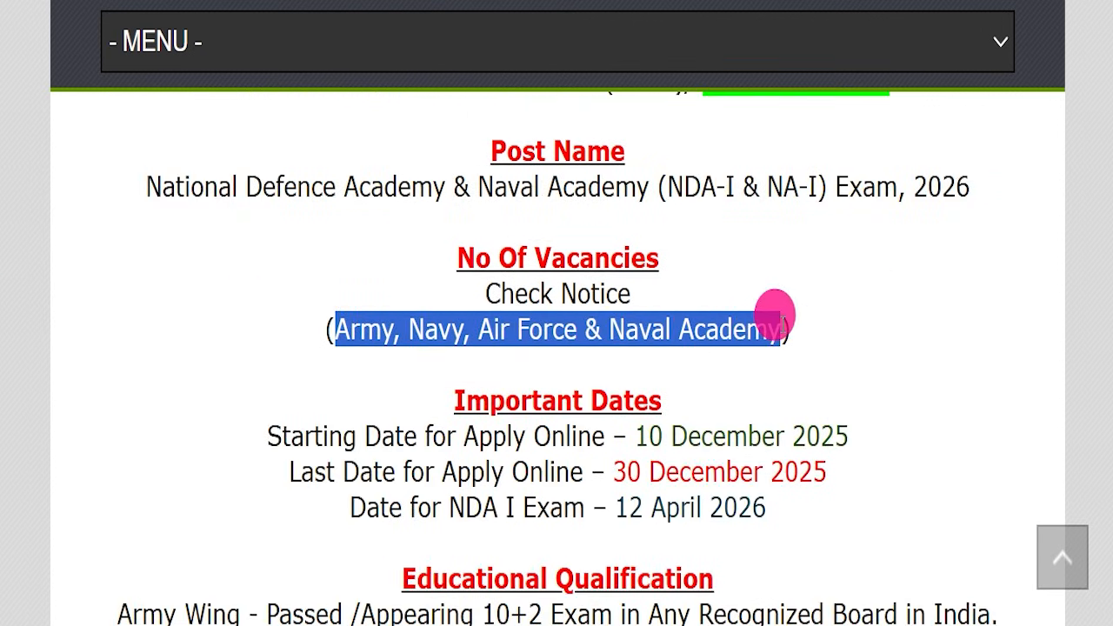
pyautogui.scroll(-2, 623, 348)
pyautogui.click(796, 380)
pyautogui.moveTo(640, 324); pyautogui.dragTo(857, 328)
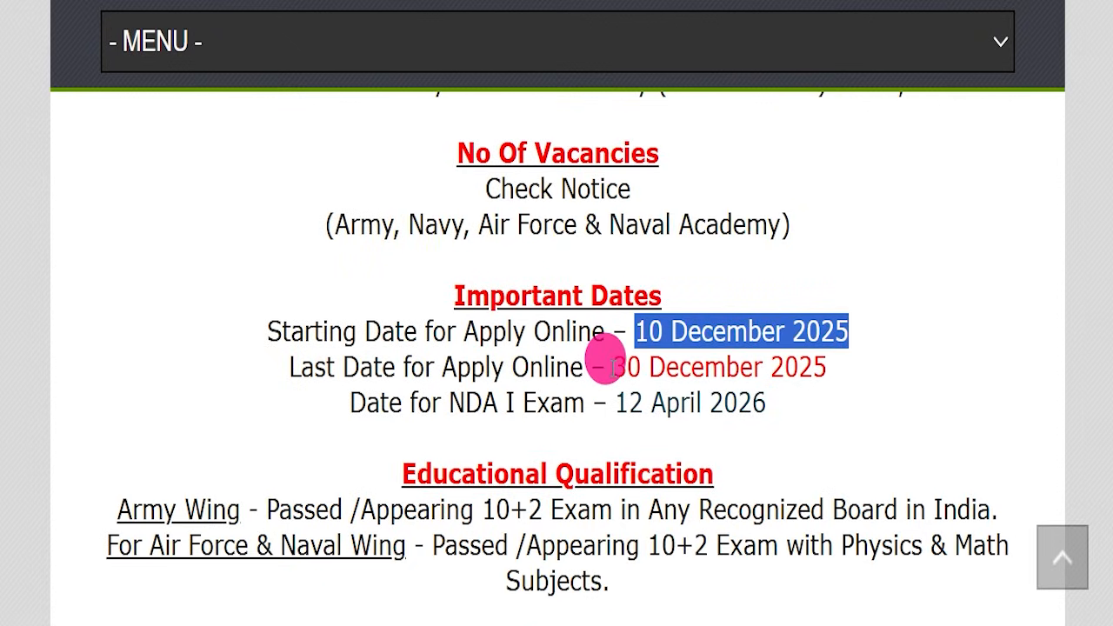
pyautogui.moveTo(611, 367); pyautogui.dragTo(853, 350)
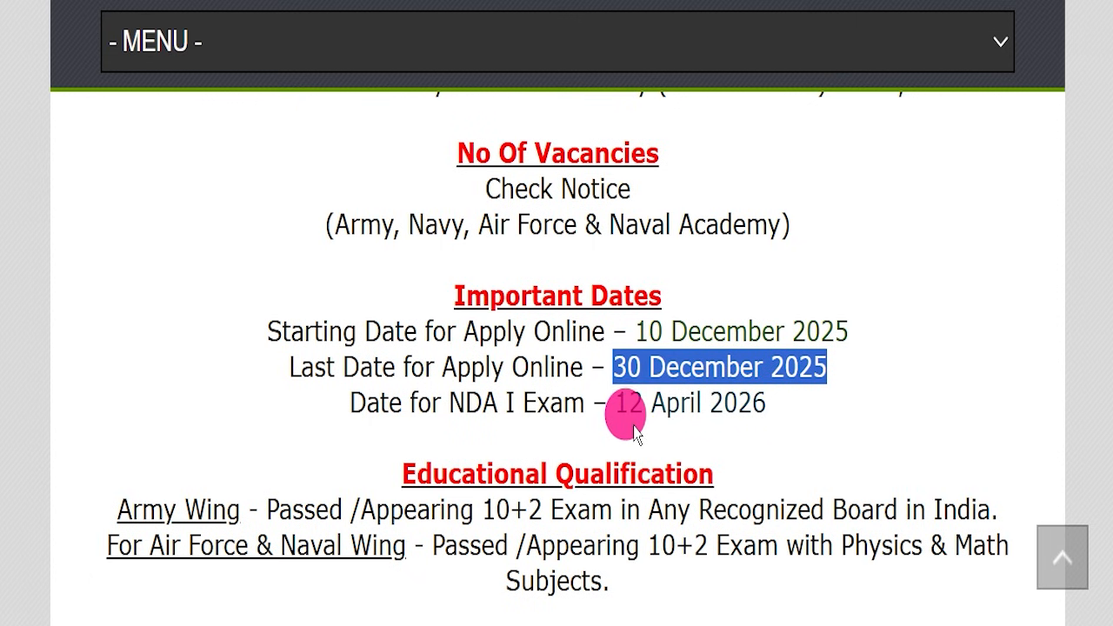
pyautogui.moveTo(616, 402); pyautogui.dragTo(820, 403)
pyautogui.scroll(-3, 652, 330)
pyautogui.click(726, 364)
pyautogui.scroll(-3, 377, 263)
pyautogui.scroll(3, 169, 241)
pyautogui.moveTo(169, 241); pyautogui.dragTo(672, 383)
pyautogui.click(674, 379)
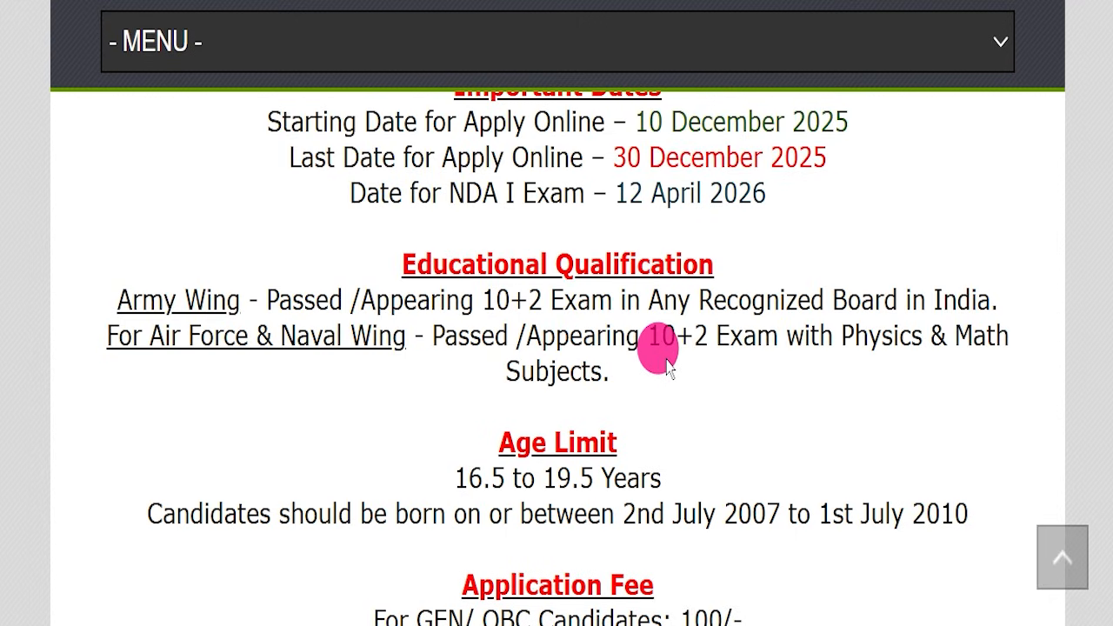
pyautogui.moveTo(413, 483); pyautogui.dragTo(685, 488)
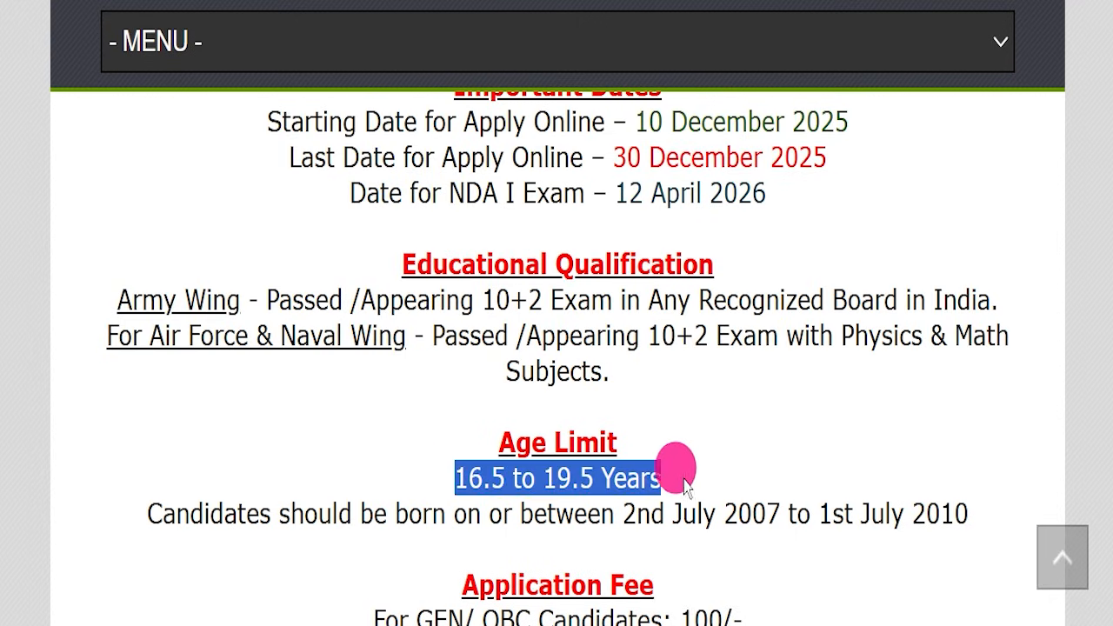
pyautogui.scroll(-4, 740, 442)
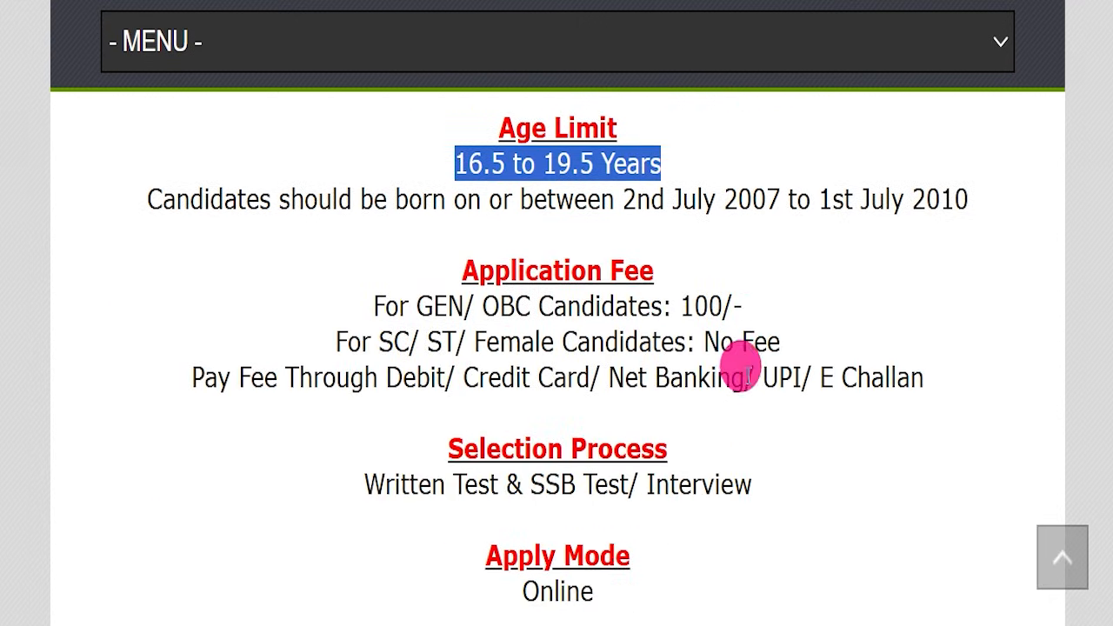
pyautogui.moveTo(358, 305); pyautogui.dragTo(748, 319)
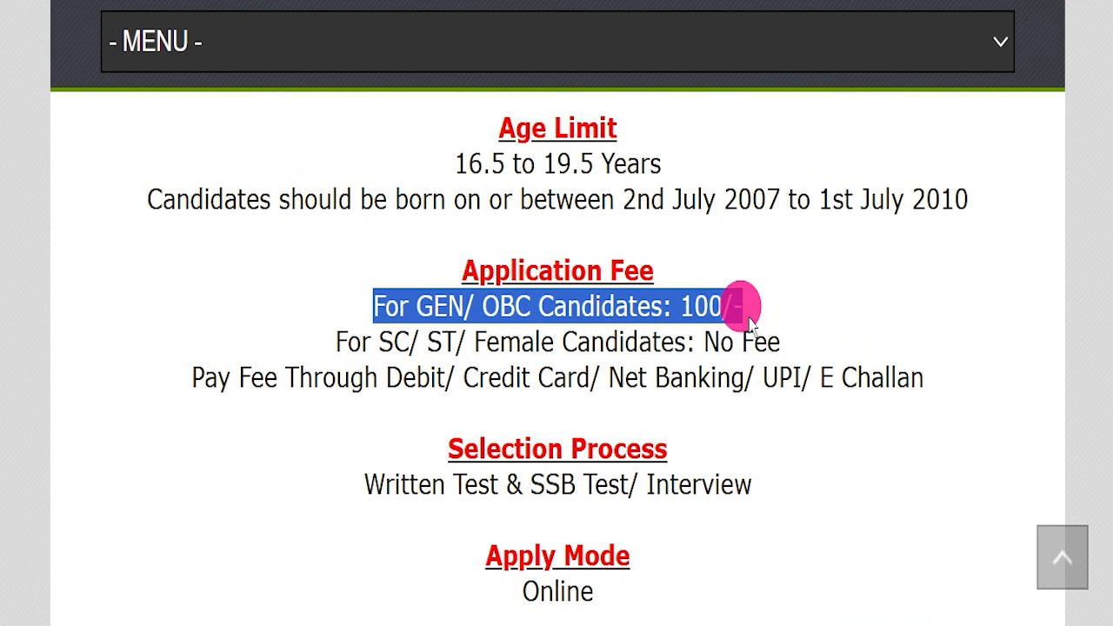
pyautogui.scroll(-2, 534, 235)
pyautogui.scroll(1, 497, 231)
pyautogui.moveTo(275, 233); pyautogui.dragTo(793, 250)
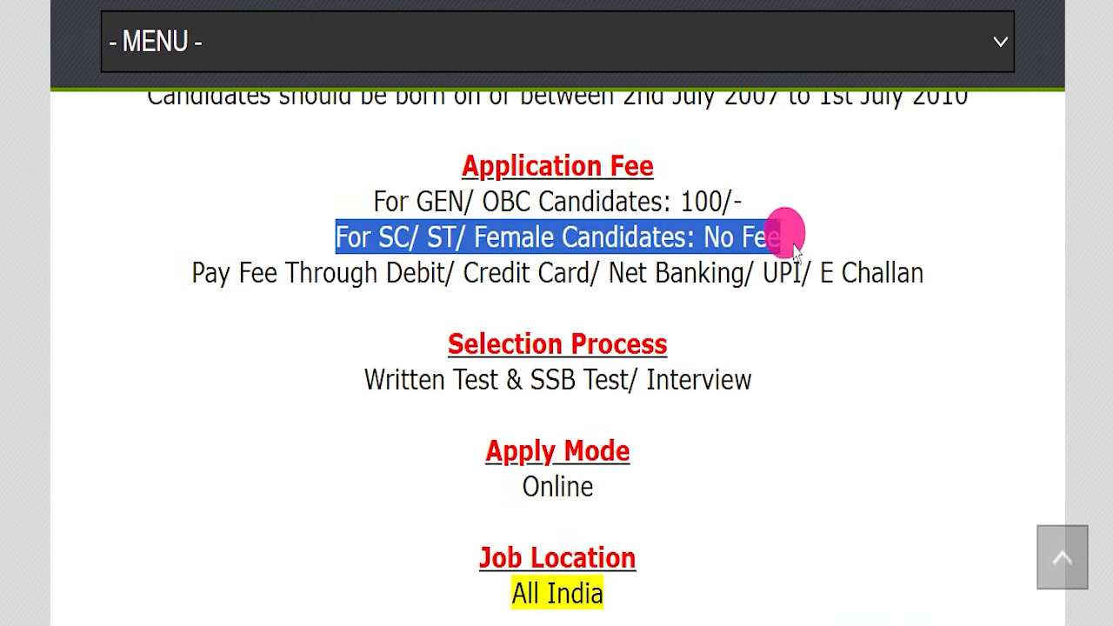
pyautogui.moveTo(384, 275); pyautogui.dragTo(935, 287)
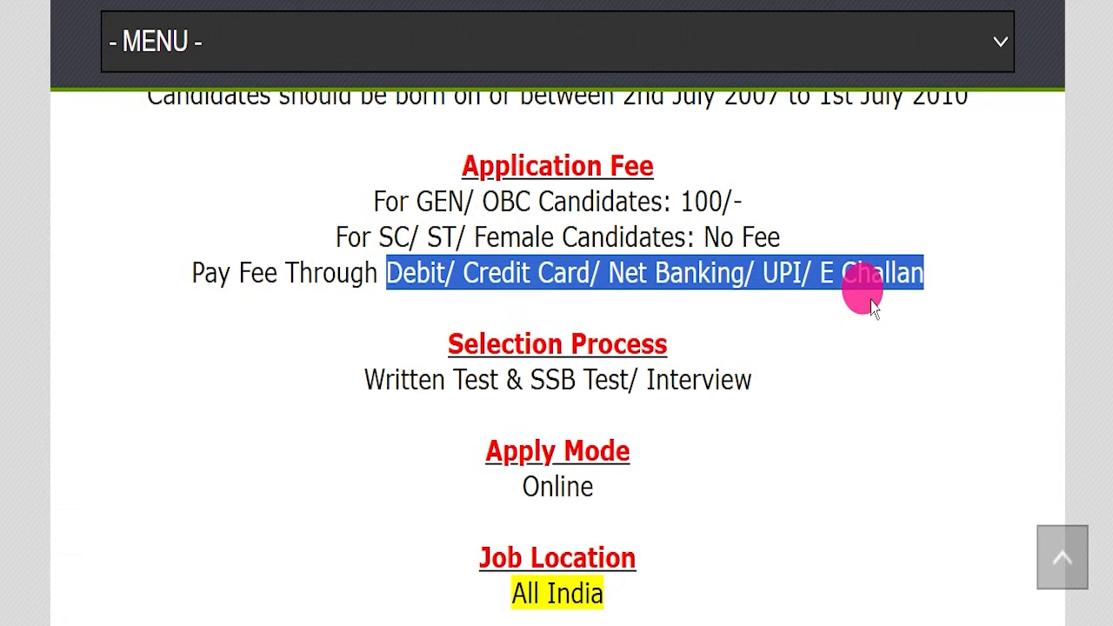
pyautogui.moveTo(319, 374); pyautogui.dragTo(764, 383)
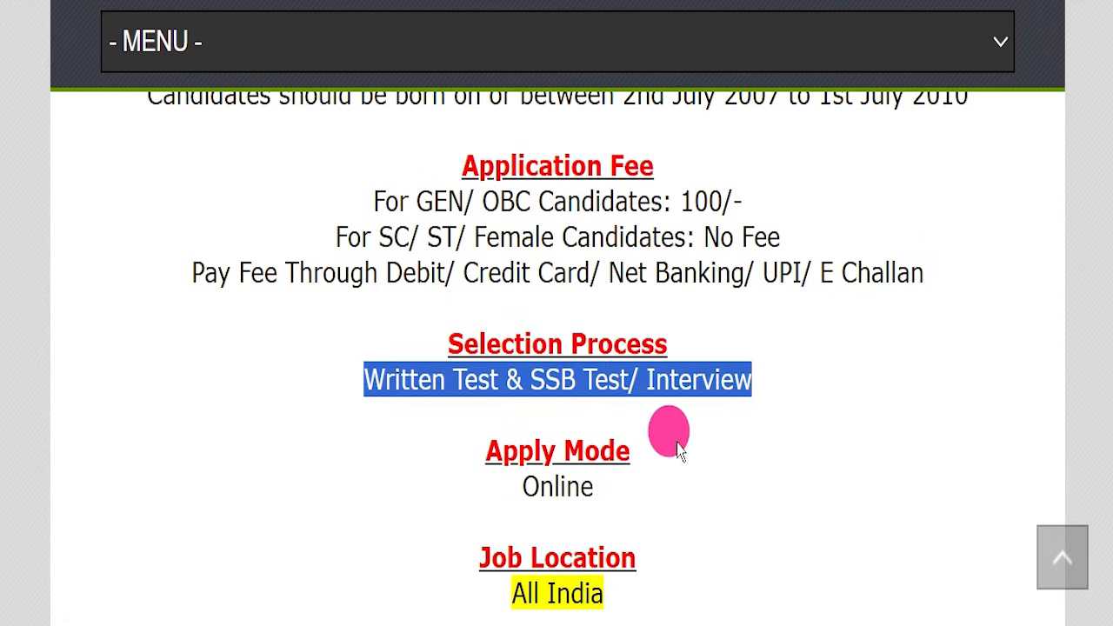
pyautogui.moveTo(448, 478); pyautogui.dragTo(644, 485)
pyautogui.moveTo(433, 588); pyautogui.dragTo(609, 599)
pyautogui.scroll(-3, 730, 400)
pyautogui.moveTo(551, 385); pyautogui.dragTo(778, 382)
pyautogui.click(769, 427)
pyautogui.scroll(-1, 791, 410)
# Highlight the Important Links and Official Notification Pdf entries, then clear those highlights
pyautogui.moveTo(412, 356); pyautogui.dragTo(709, 464)
pyautogui.scroll(-1, 709, 464)
pyautogui.click(769, 416)
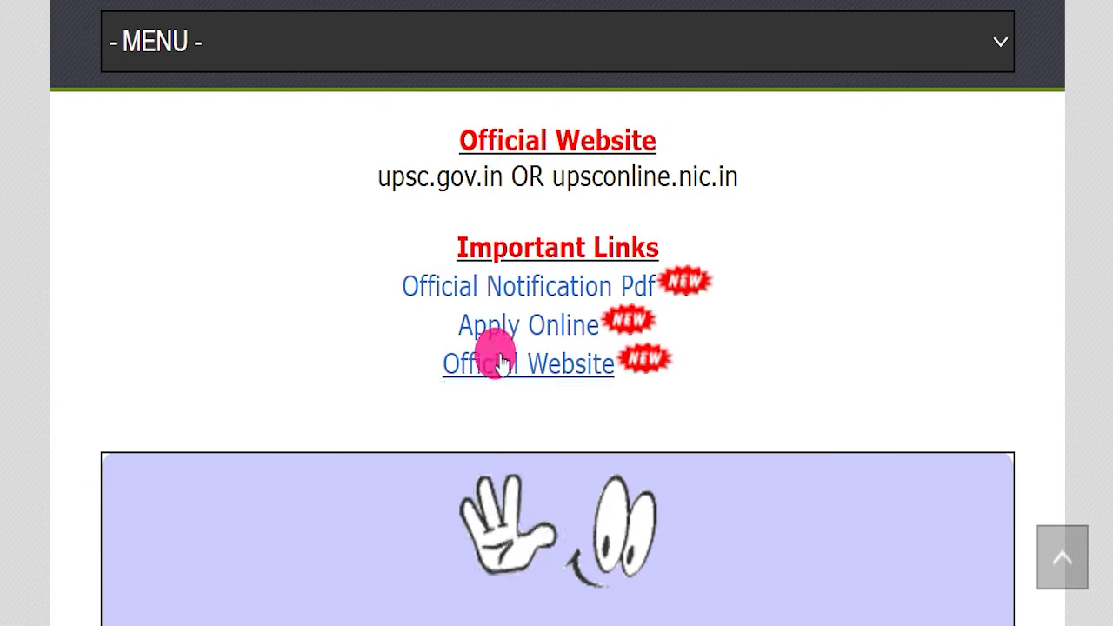
pyautogui.moveTo(360, 280); pyautogui.dragTo(620, 277)
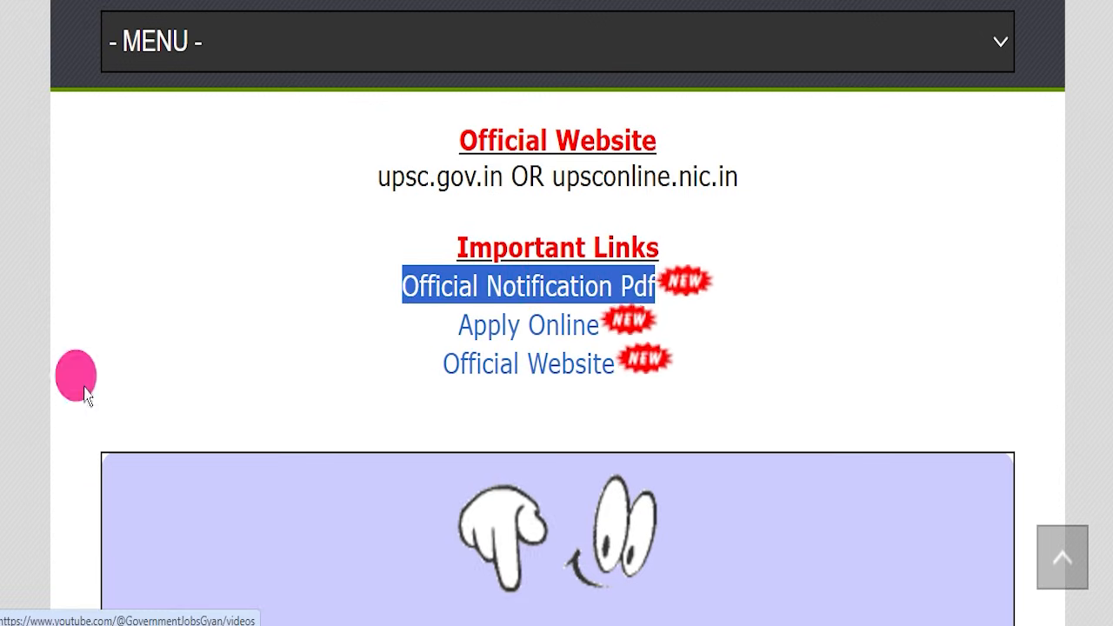
pyautogui.click(411, 213)
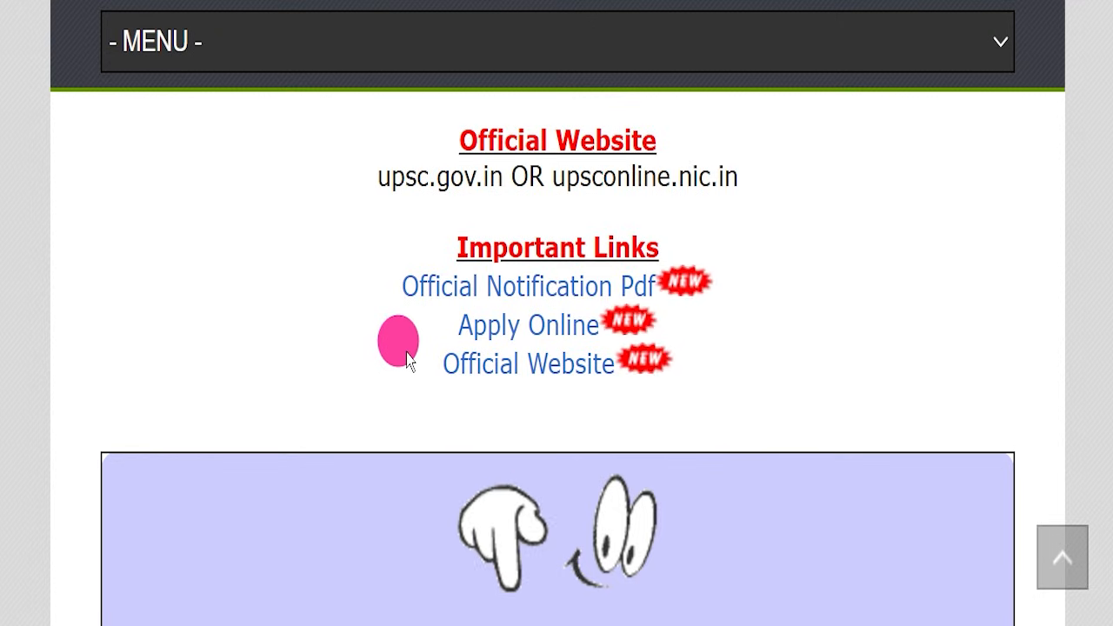
# Highlight the Apply Online link under Important Links
pyautogui.moveTo(414, 336); pyautogui.dragTo(600, 323)
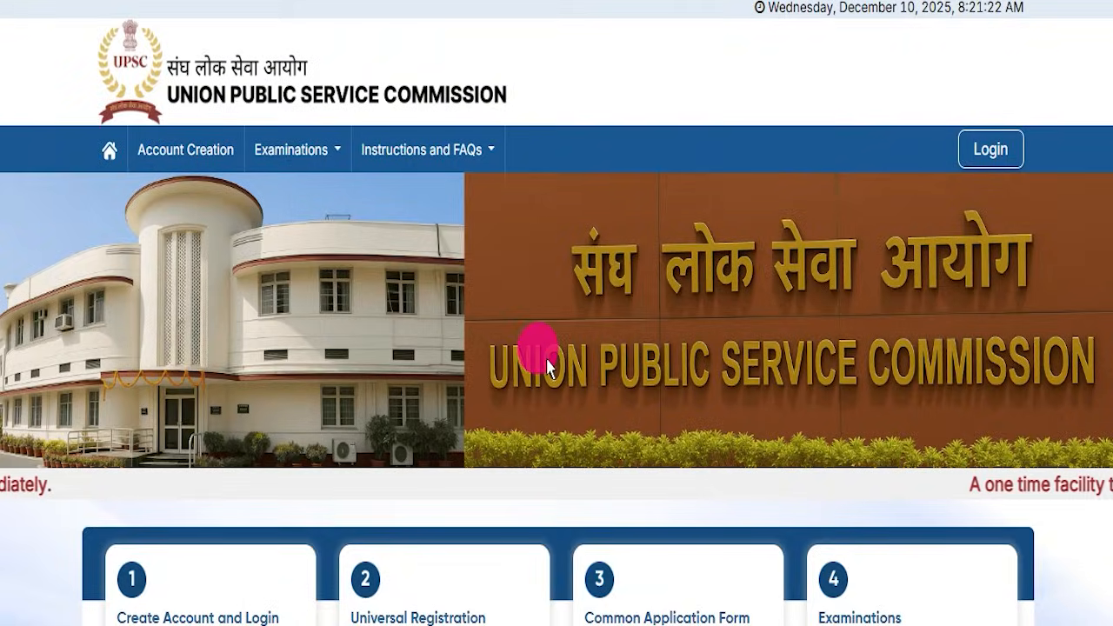
pyautogui.scroll(-3, 538, 348)
pyautogui.scroll(2, 540, 352)
pyautogui.scroll(2, 539, 363)
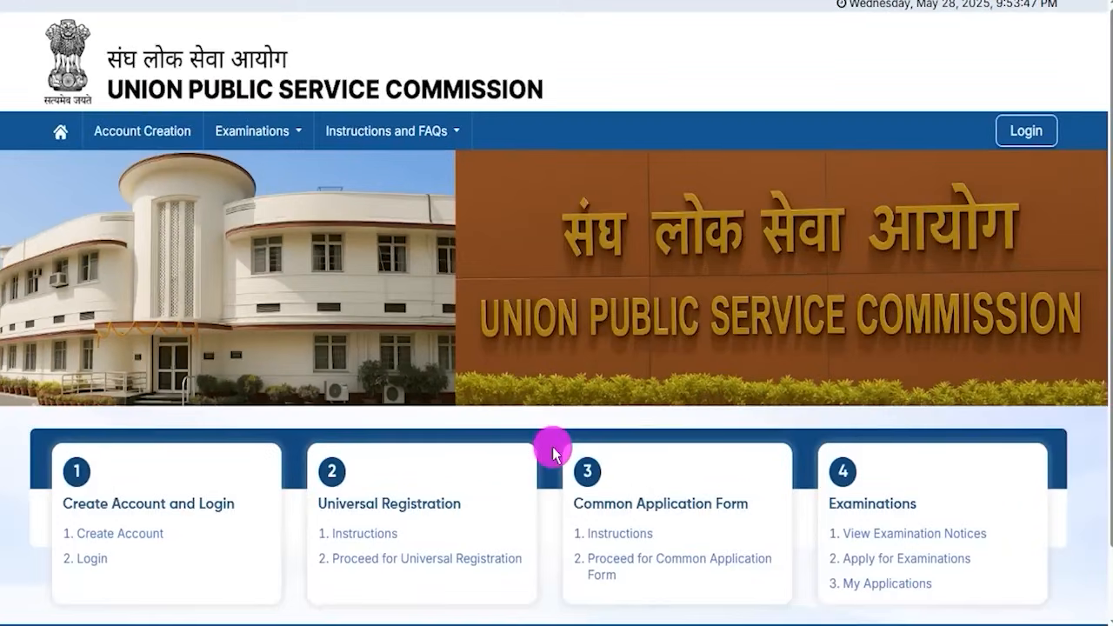
# Mark the Login link and the alternate sign-in option, clear the marks, and open Login
pyautogui.scroll(-1, 554, 454)
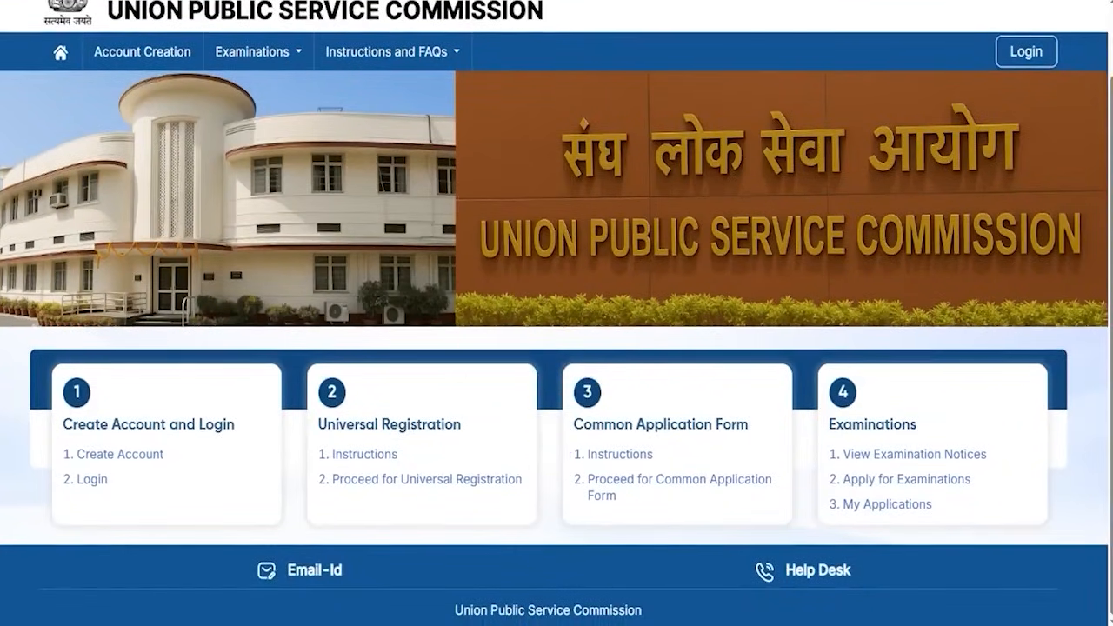
pyautogui.moveTo(48, 468); pyautogui.dragTo(121, 493)
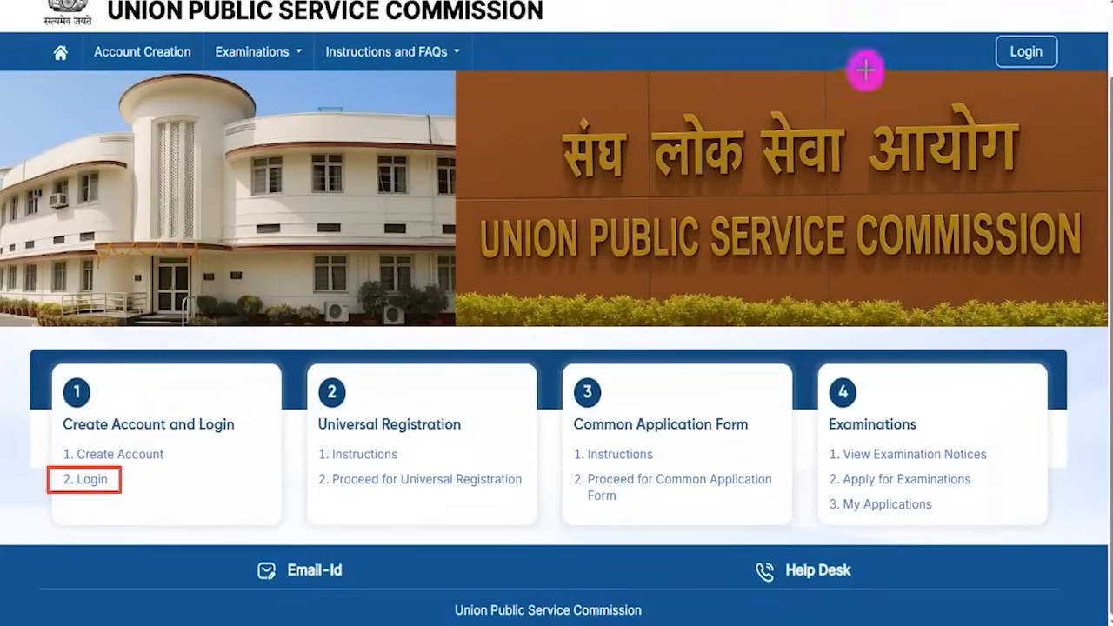
pyautogui.moveTo(809, 49); pyautogui.dragTo(959, 50)
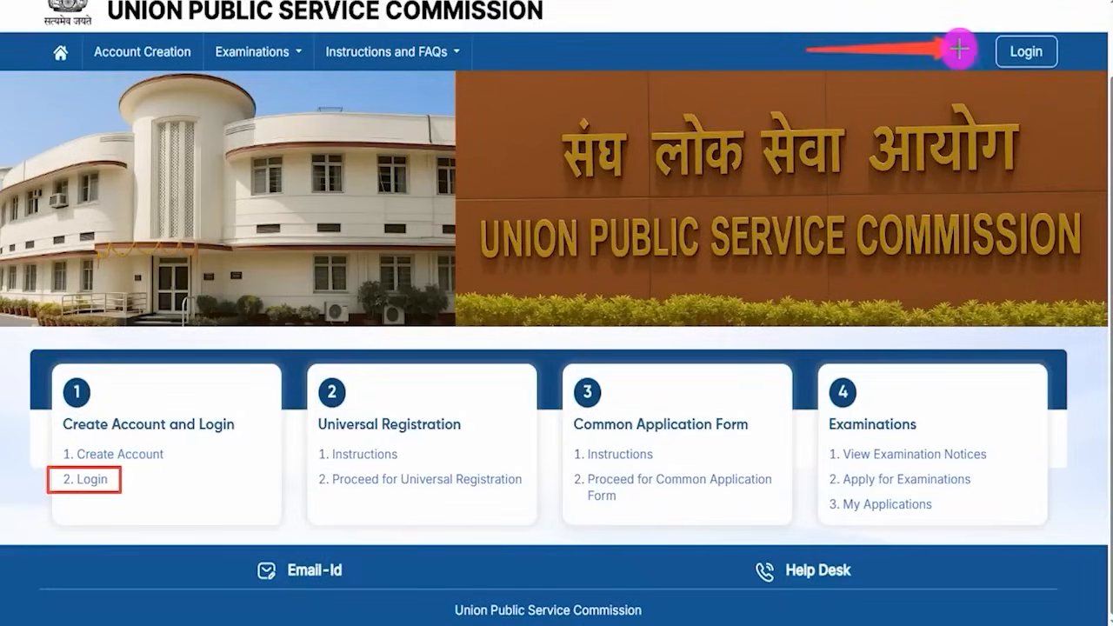
pyautogui.press('Escape')
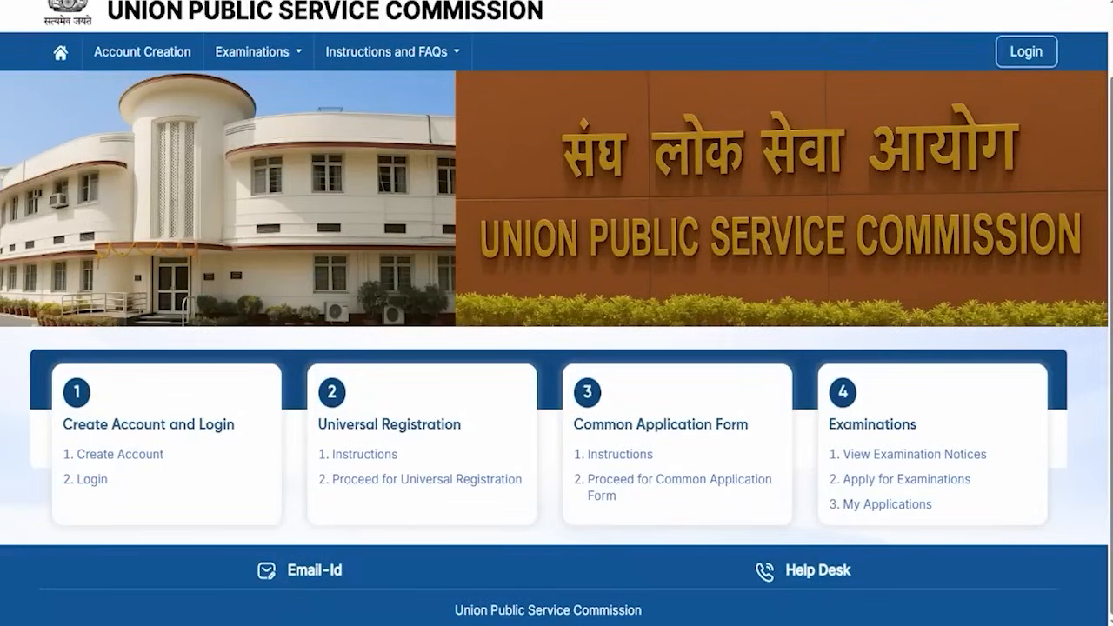
pyautogui.click(88, 480)
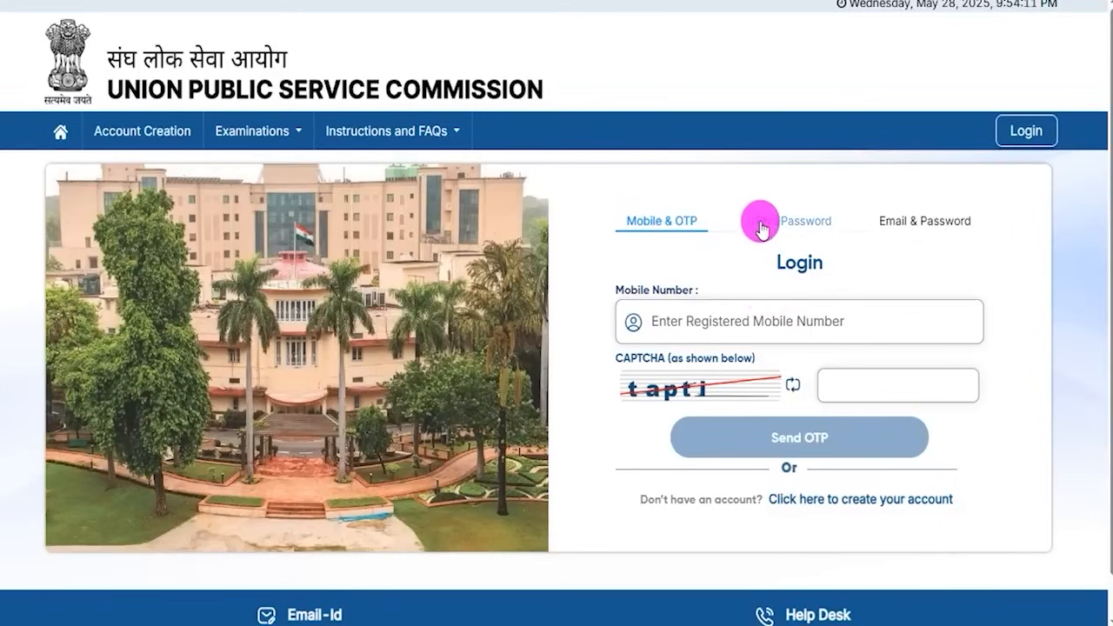
# Preview the URN & Password, Email & Password and Mobile & OTP sign-in options, then mark Create Account
pyautogui.click(787, 226)
pyautogui.click(905, 184)
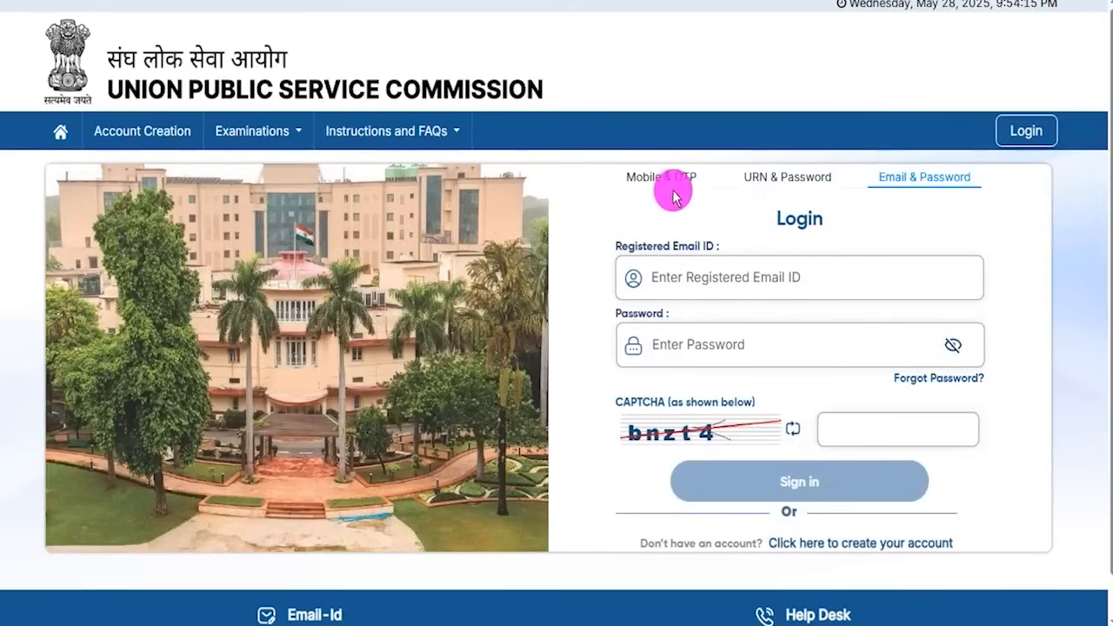
pyautogui.click(674, 184)
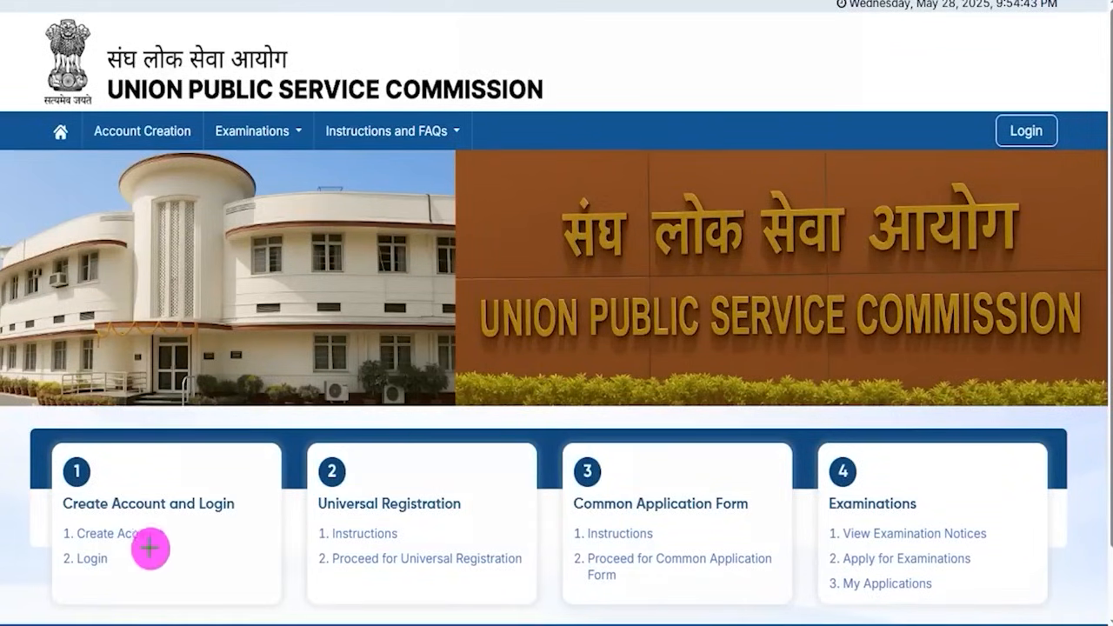
pyautogui.moveTo(38, 515); pyautogui.dragTo(180, 547)
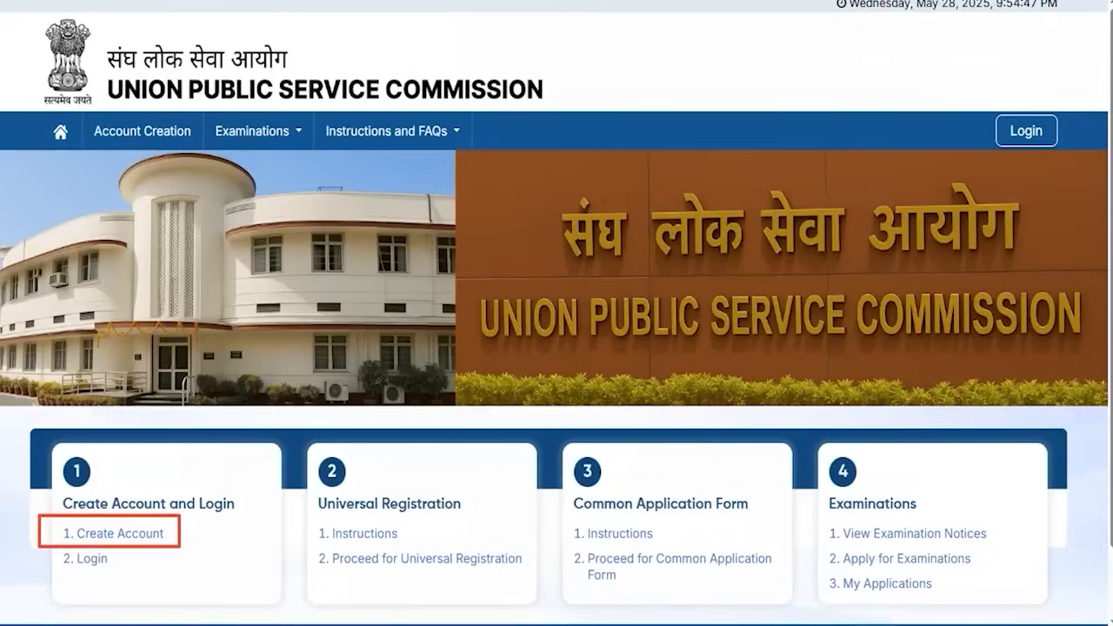
# Start account creation, highlight the email, password and correspondence instructions, and accept the declaration
pyautogui.click(145, 533)
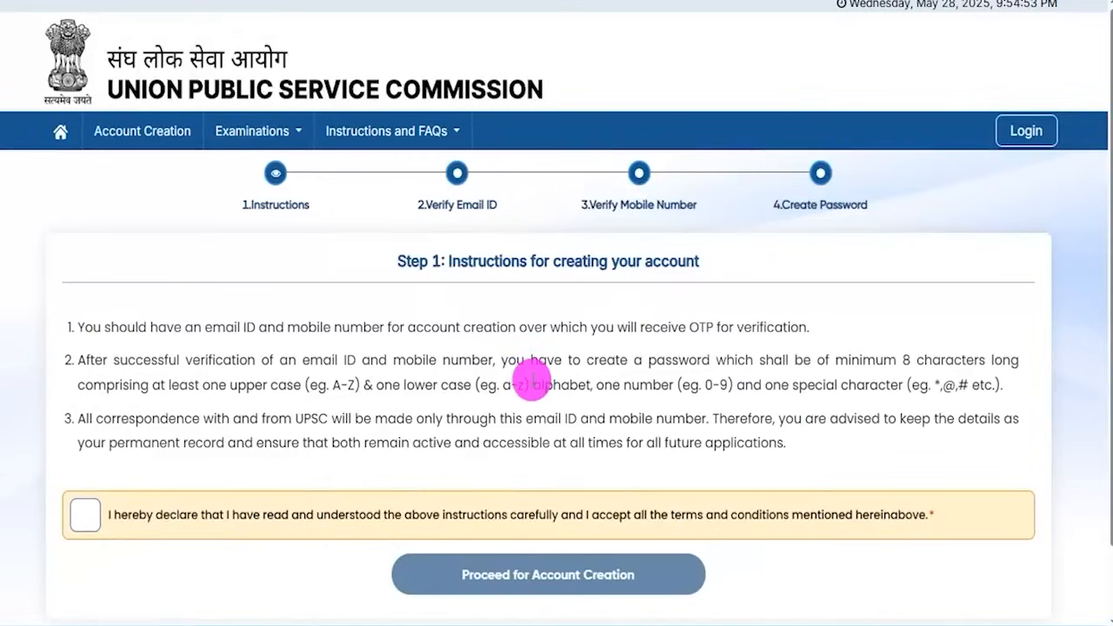
pyautogui.moveTo(167, 327); pyautogui.dragTo(426, 328)
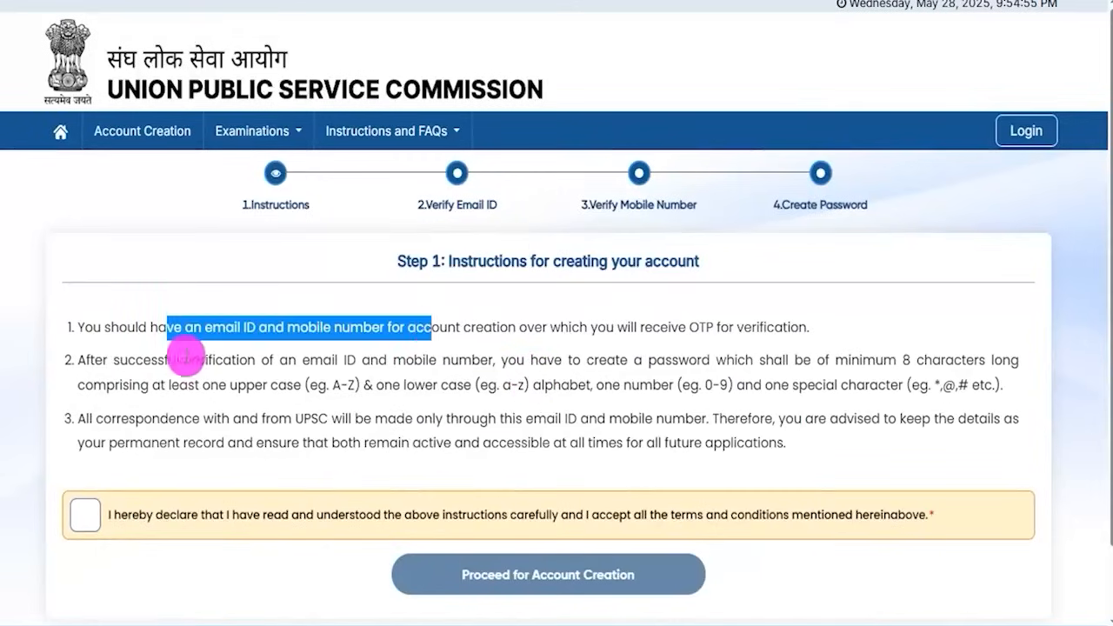
pyautogui.moveTo(185, 359); pyautogui.dragTo(336, 393)
pyautogui.moveTo(241, 420); pyautogui.dragTo(396, 421)
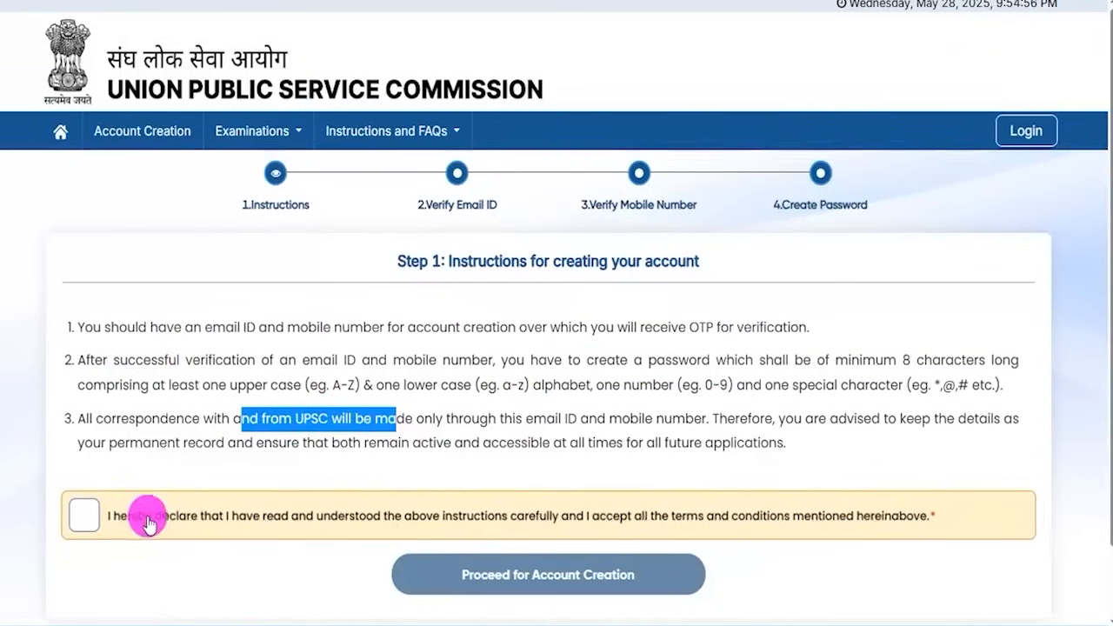
pyautogui.click(86, 522)
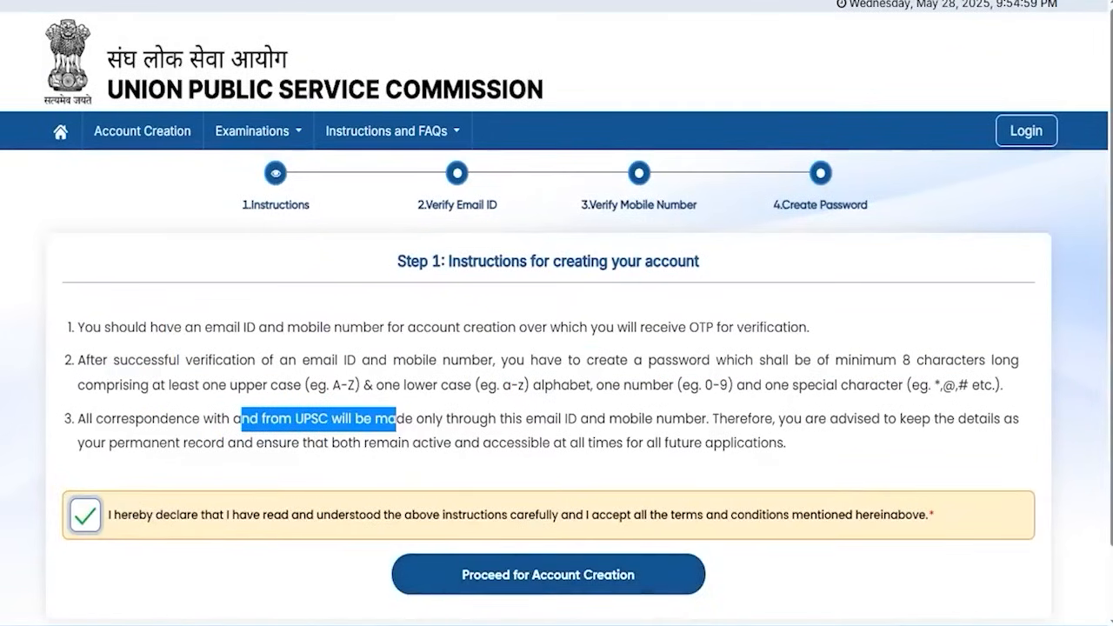
pyautogui.moveTo(1019, 559); pyautogui.dragTo(672, 575)
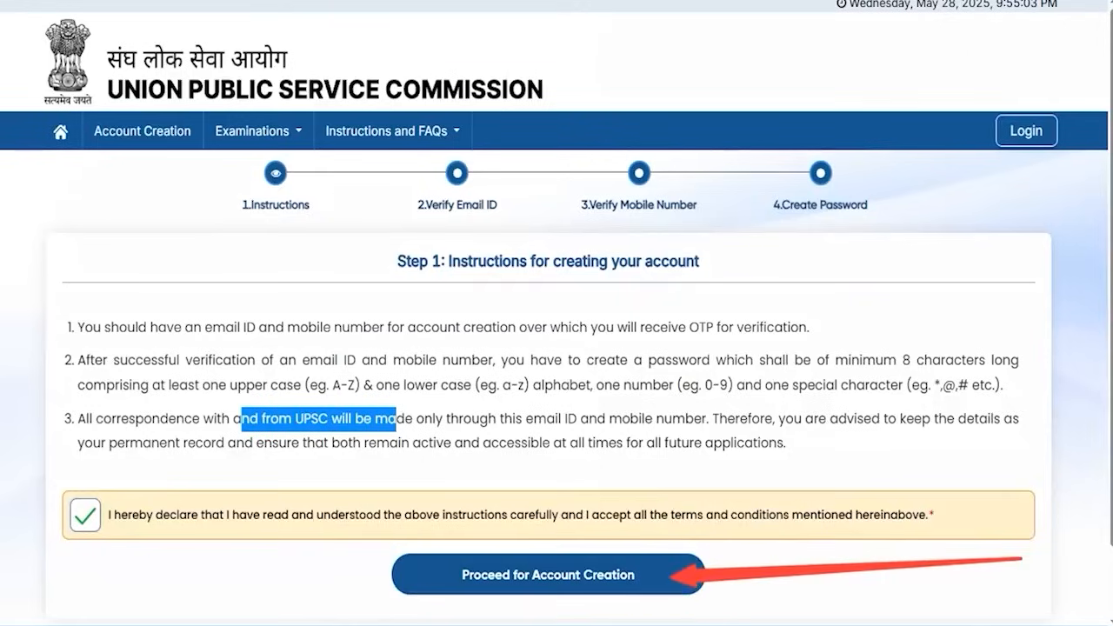
# Proceed to Verify Email ID, marking the Email, Confirm Email and CAPTCHA fields and ticking the declaration
pyautogui.click(543, 586)
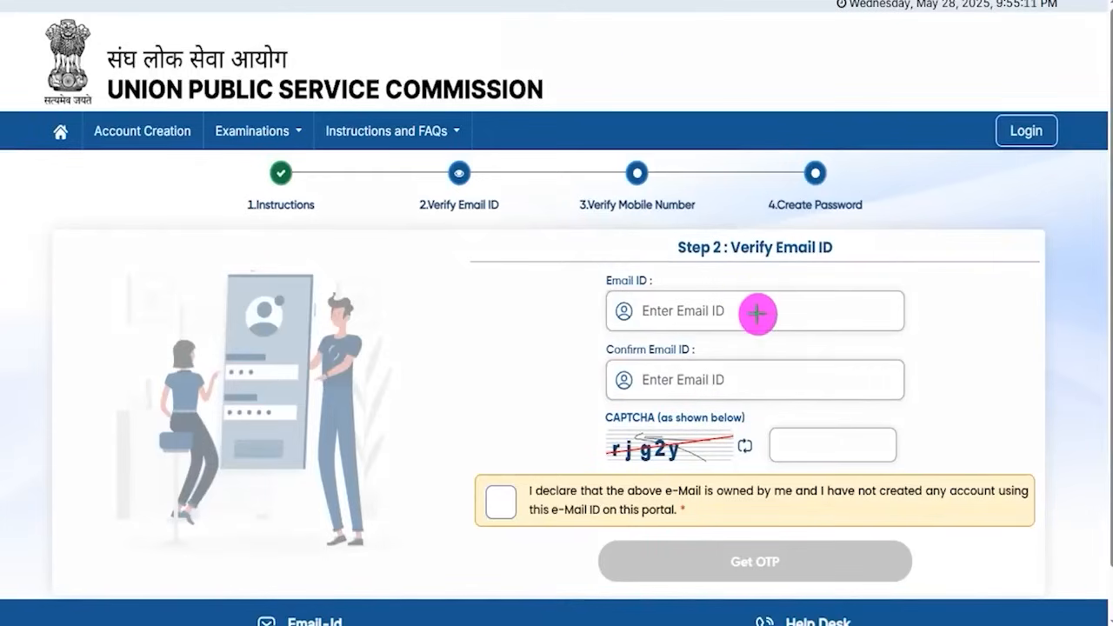
pyautogui.moveTo(750, 313); pyautogui.dragTo(786, 293)
pyautogui.moveTo(758, 380); pyautogui.dragTo(787, 351)
pyautogui.moveTo(631, 468); pyautogui.dragTo(679, 468)
pyautogui.moveTo(846, 447); pyautogui.dragTo(881, 430)
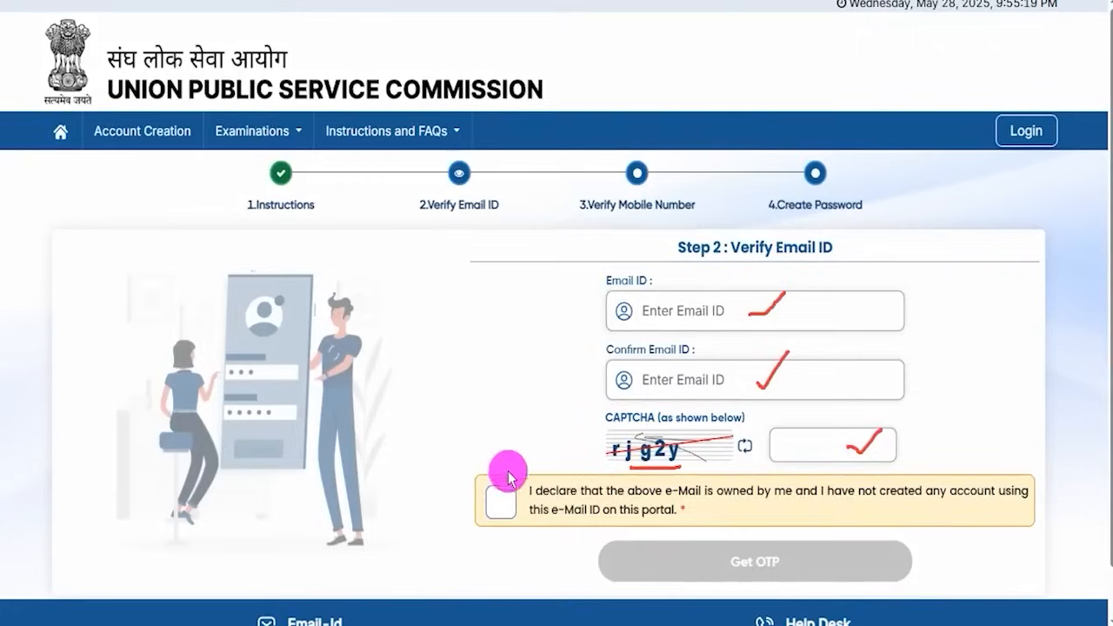
pyautogui.click(502, 499)
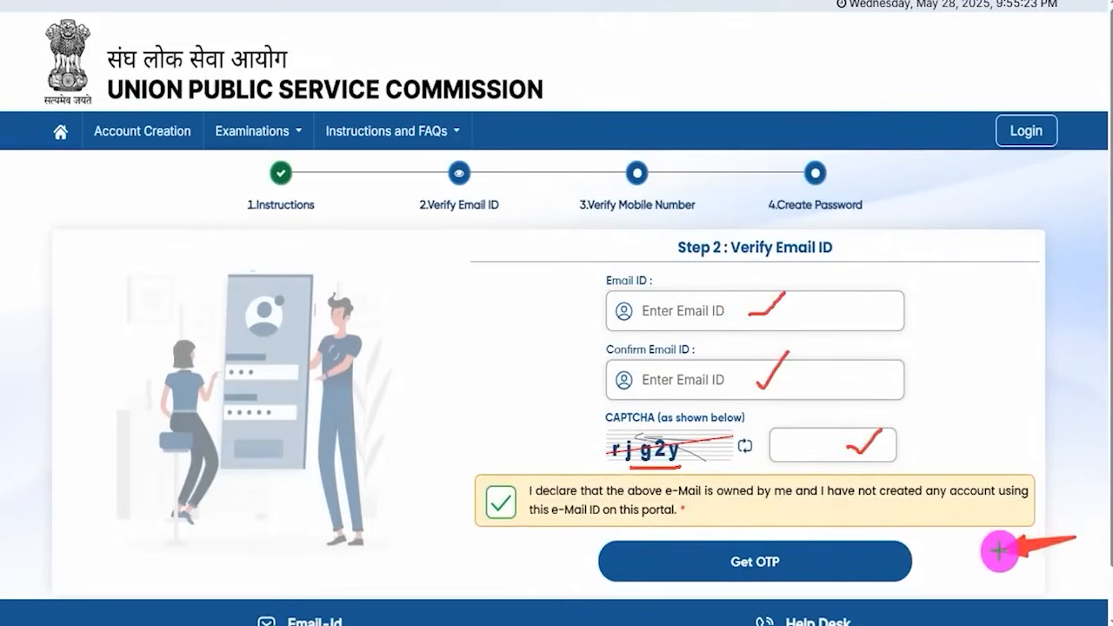
# Request the email OTP and enter its digits, ready to verify the email
pyautogui.click(905, 558)
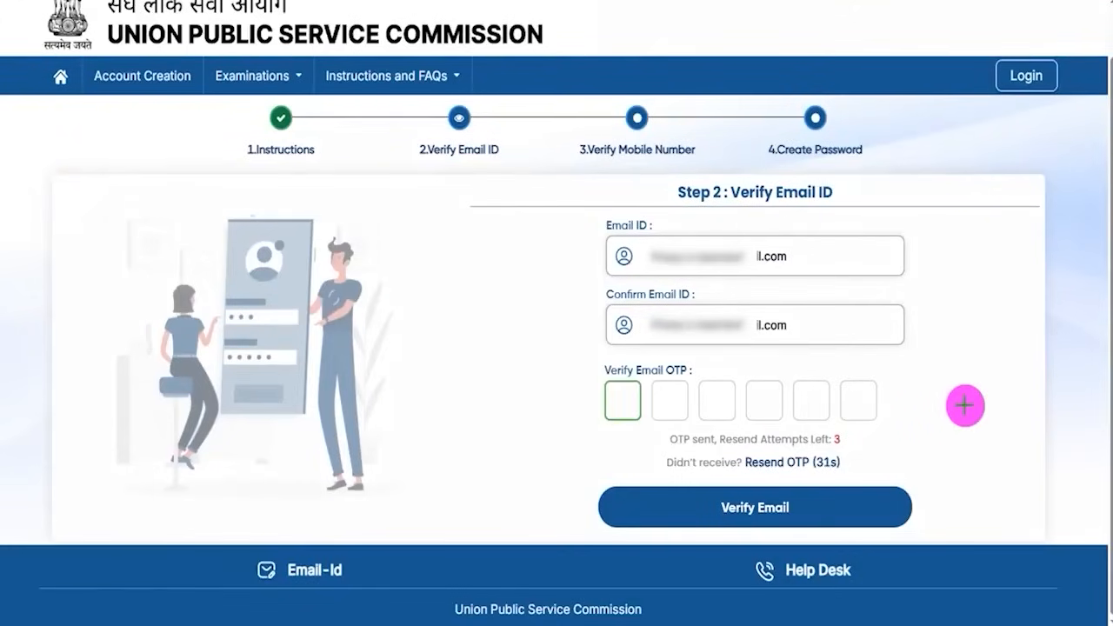
pyautogui.click(623, 406)
pyautogui.moveTo(623, 406)
pyautogui.mouseDown()
pyautogui.moveTo(688, 412)
pyautogui.moveTo(713, 393)
pyautogui.moveTo(785, 395)
pyautogui.mouseUp()
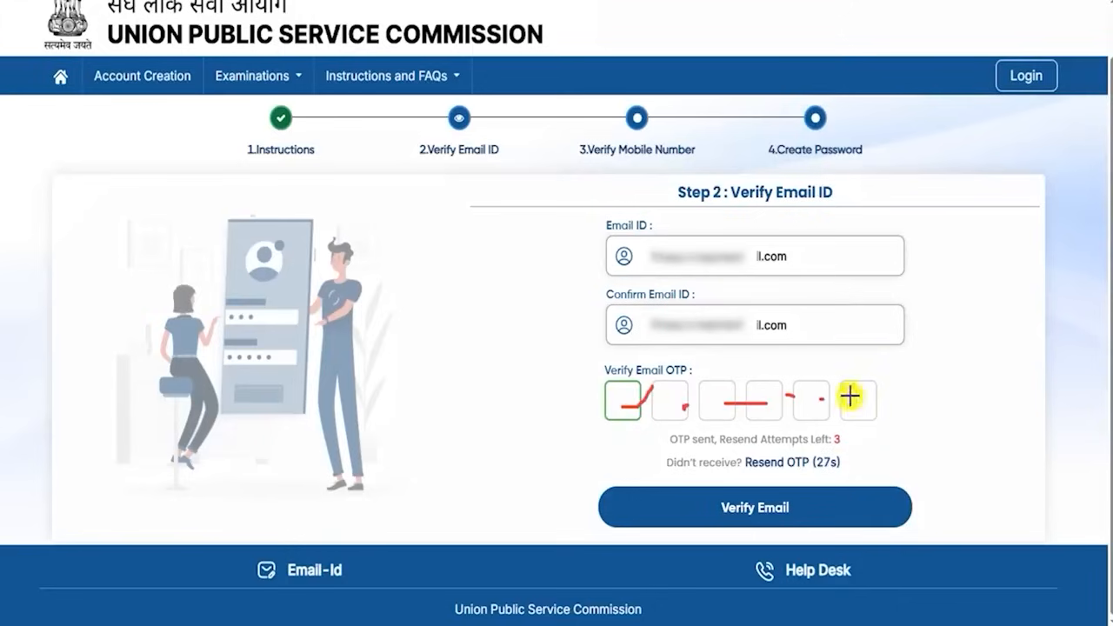
pyautogui.moveTo(1036, 378); pyautogui.dragTo(840, 505)
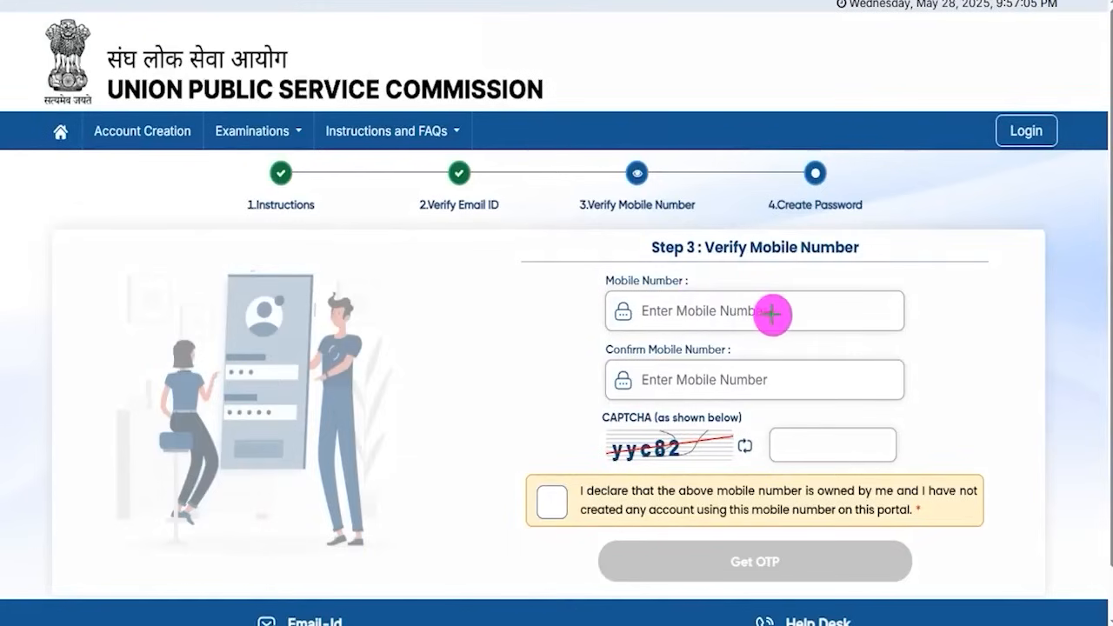
# Mark the Mobile Number, Confirm Mobile Number and CAPTCHA fields and tick the ownership declaration
pyautogui.moveTo(770, 314); pyautogui.dragTo(795, 285)
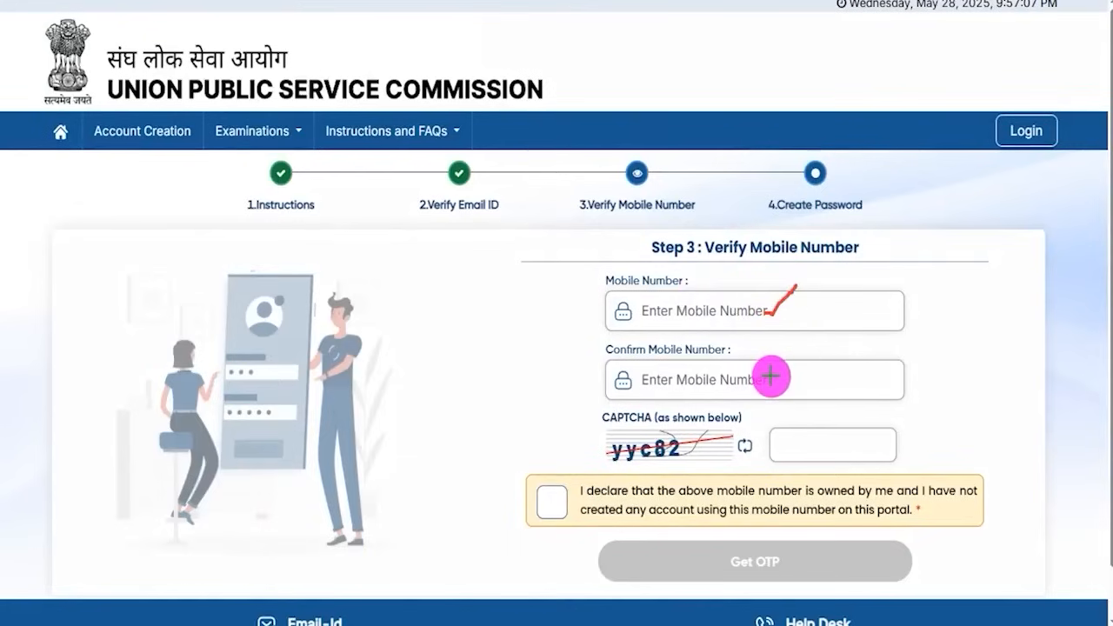
pyautogui.moveTo(771, 381); pyautogui.dragTo(790, 362)
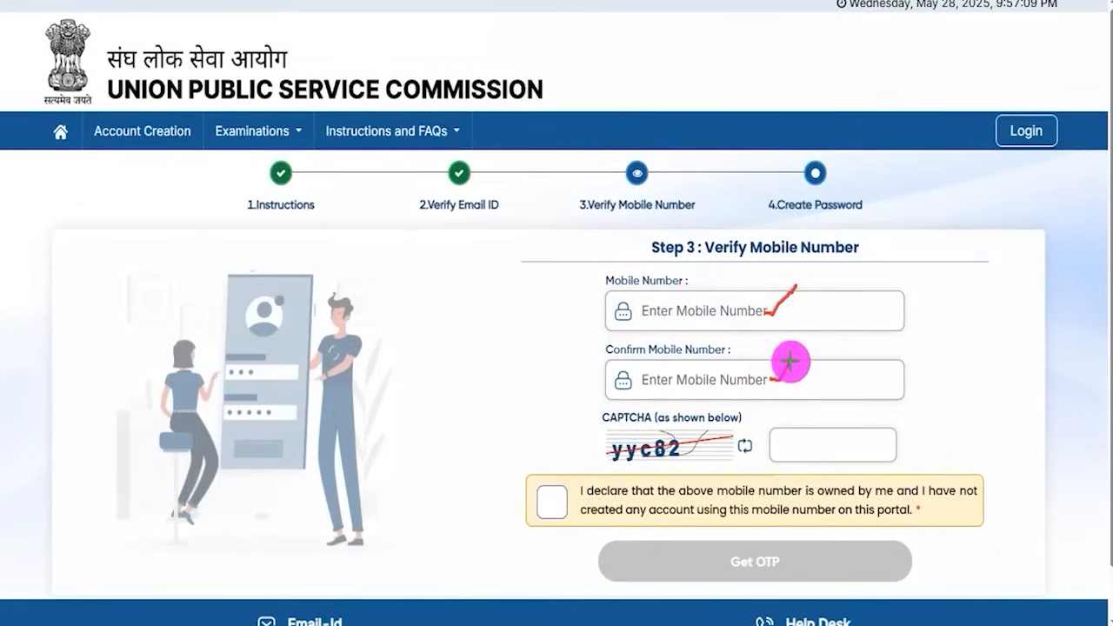
pyautogui.moveTo(666, 475); pyautogui.dragTo(687, 475)
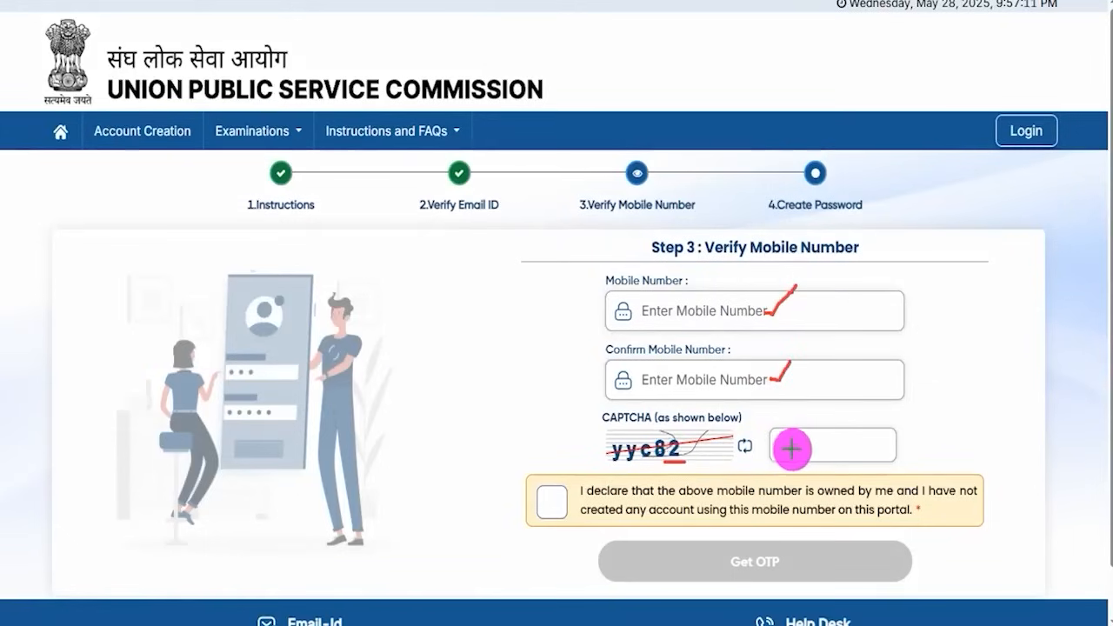
pyautogui.moveTo(824, 445); pyautogui.dragTo(846, 420)
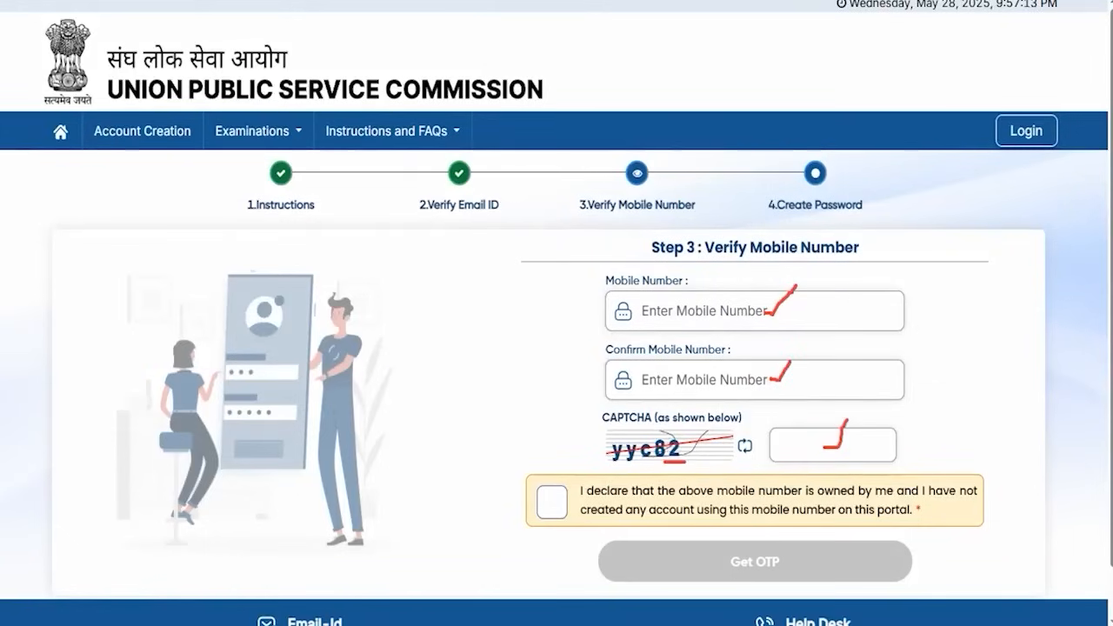
pyautogui.click(551, 501)
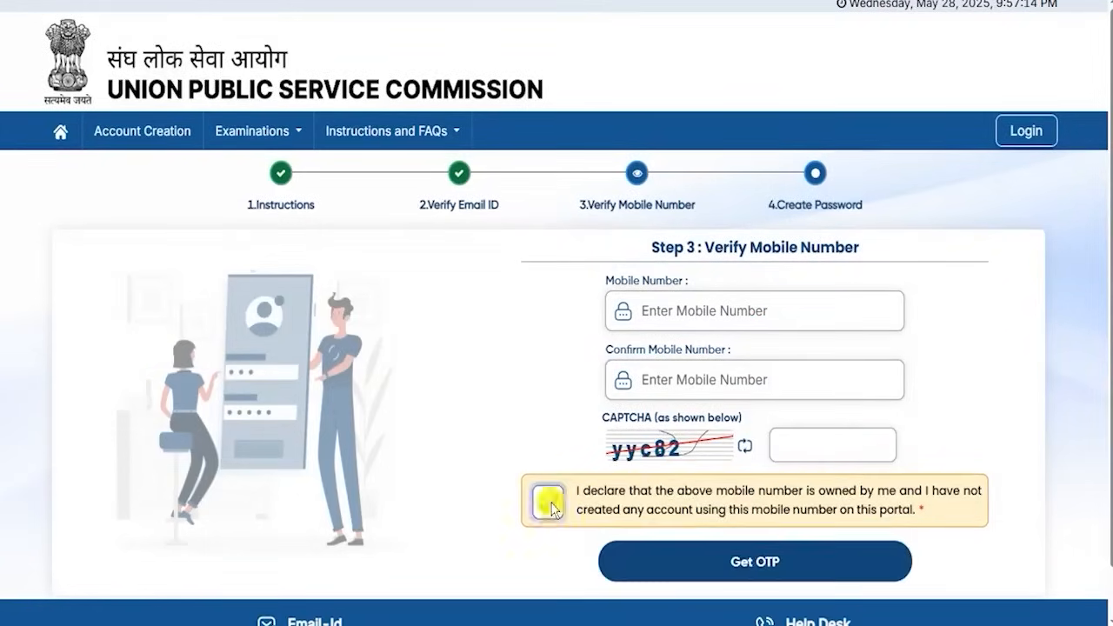
pyautogui.click(651, 2)
# Request the mobile OTP, enter its digits and point to Verify Mobile Number
pyautogui.moveTo(1050, 520); pyautogui.dragTo(969, 542)
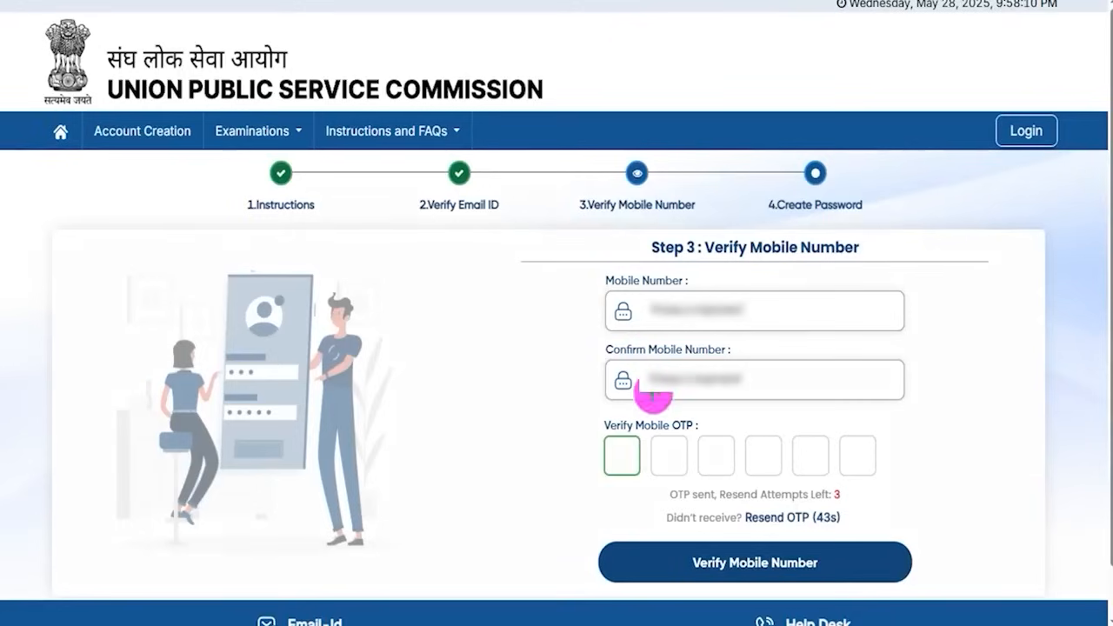
pyautogui.moveTo(624, 454); pyautogui.dragTo(784, 463)
pyautogui.moveTo(812, 467); pyautogui.dragTo(816, 466)
pyautogui.moveTo(870, 470); pyautogui.dragTo(876, 470)
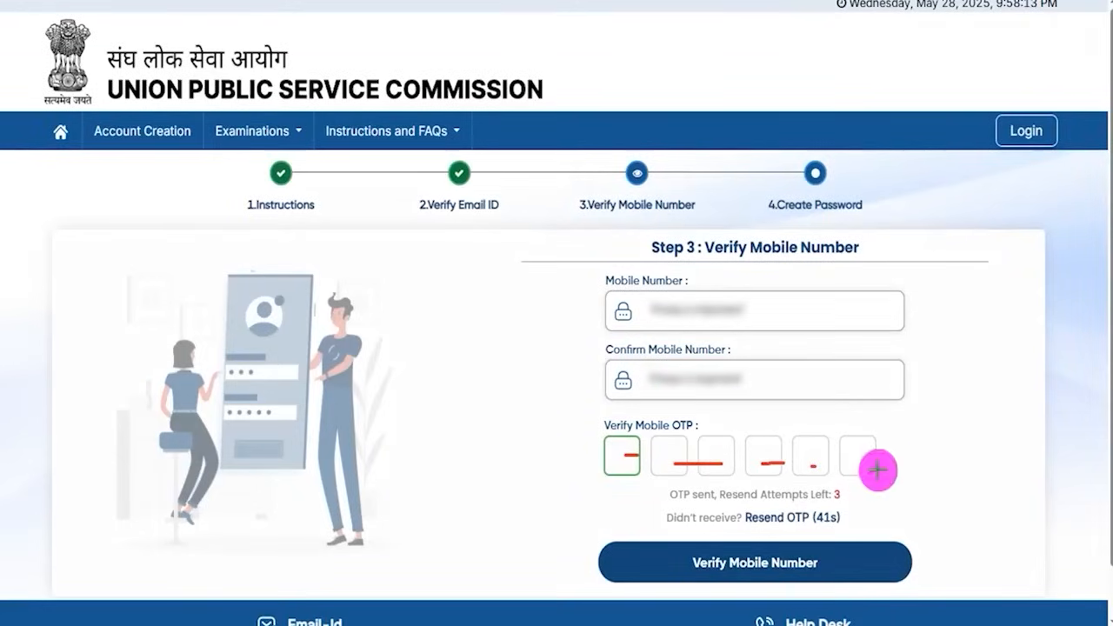
pyautogui.moveTo(1068, 432); pyautogui.dragTo(843, 566)
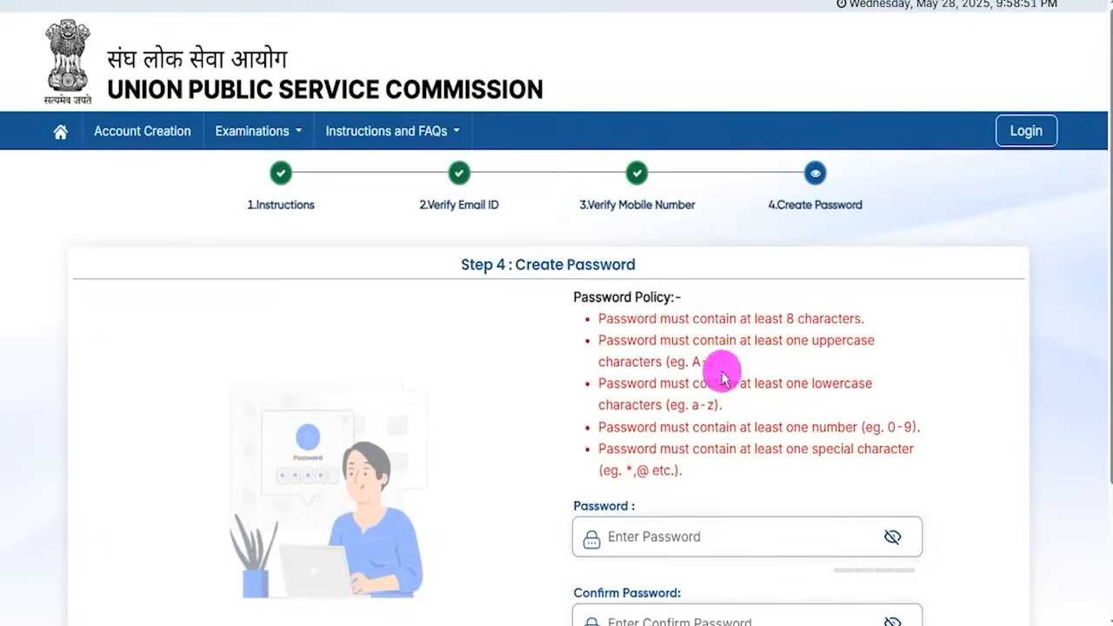
# Highlight the five password policy rules
pyautogui.moveTo(607, 319); pyautogui.dragTo(813, 316)
pyautogui.moveTo(606, 340); pyautogui.dragTo(678, 467)
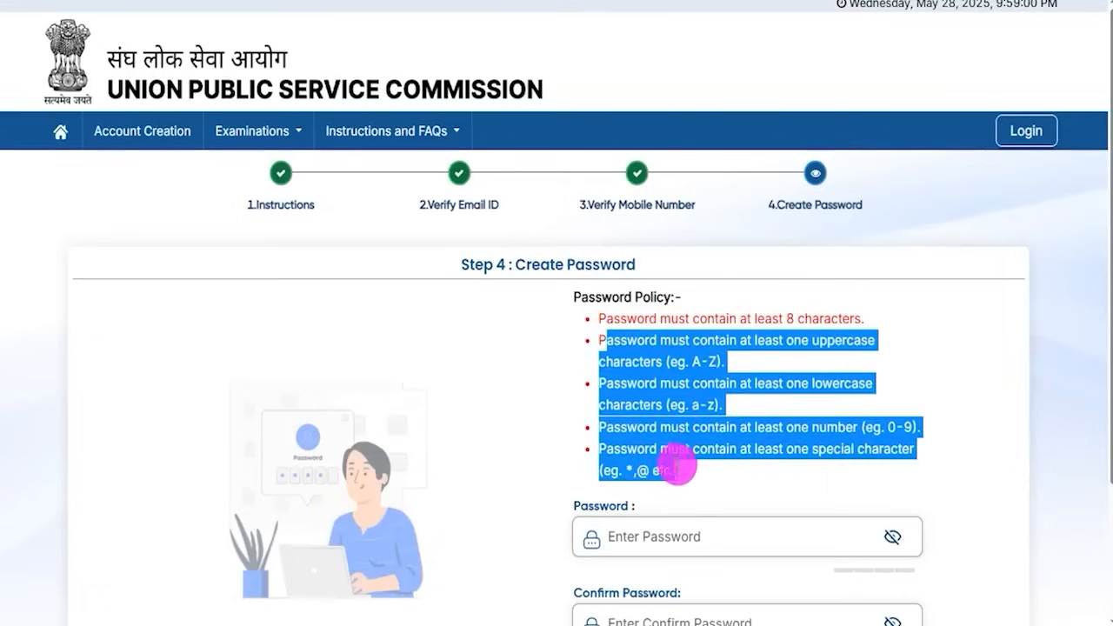
pyautogui.scroll(-1, 726, 440)
# Enter a policy-compliant password in the Password field and reveal it with the eye icon
pyautogui.click(675, 452)
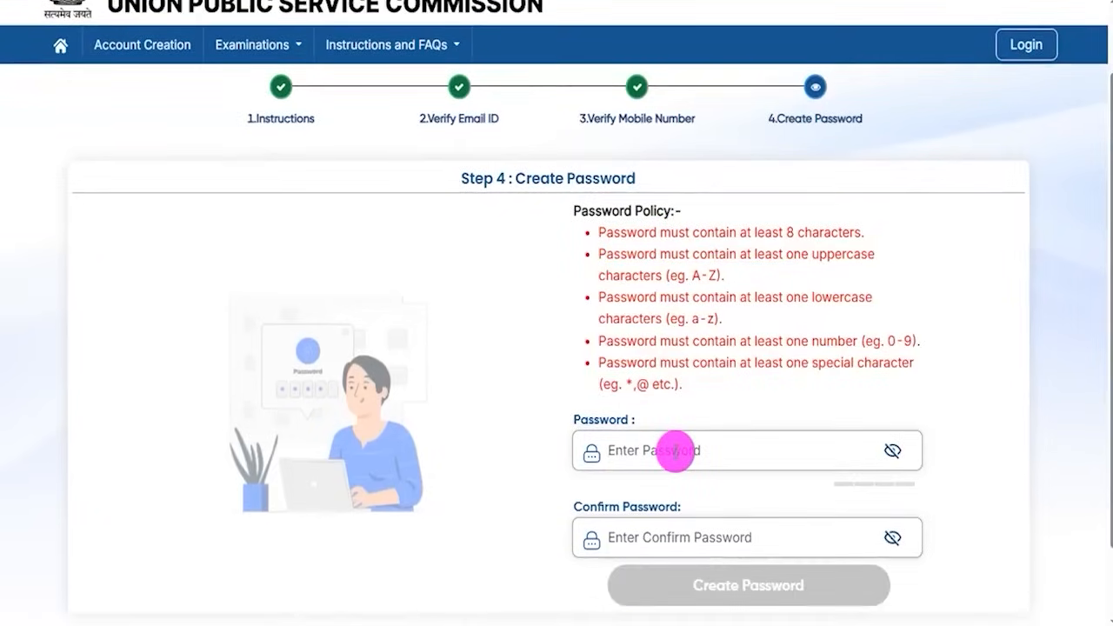
pyautogui.click(892, 451)
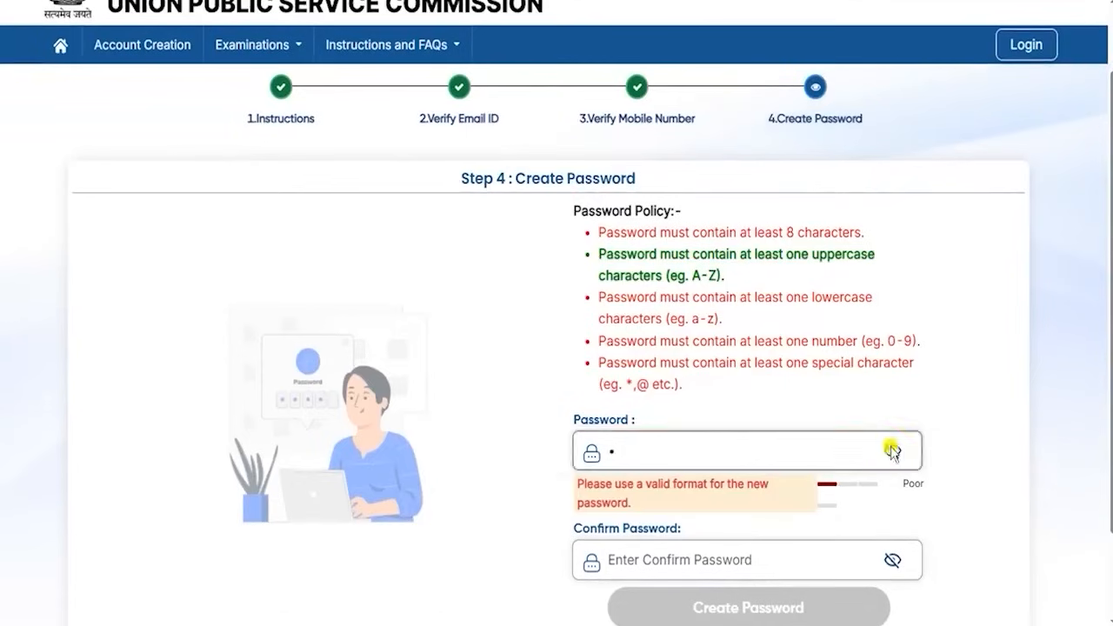
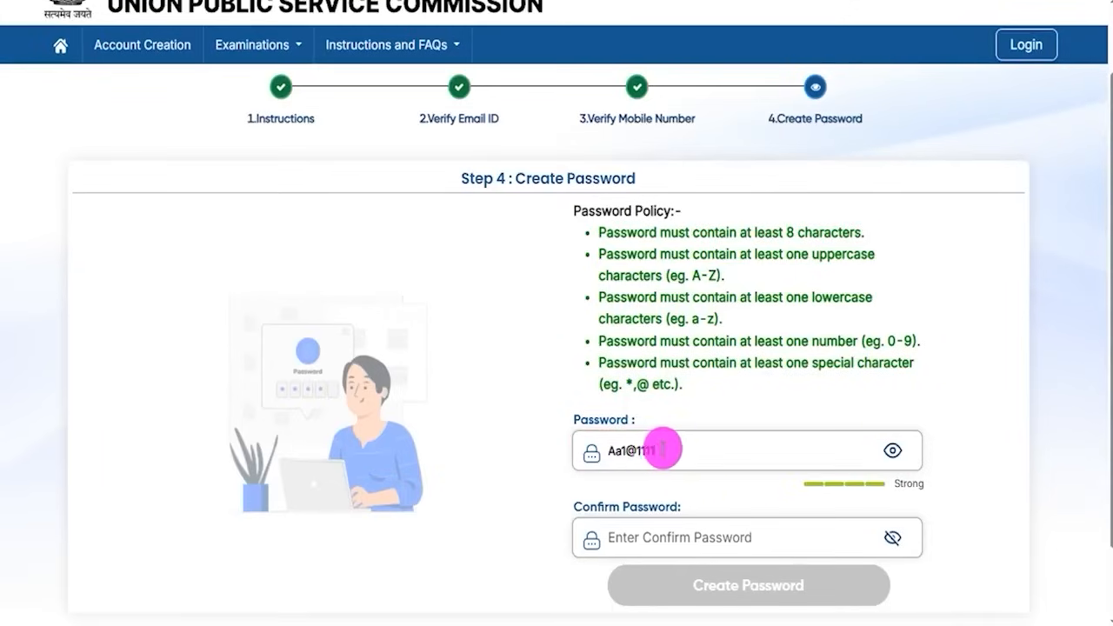
pyautogui.moveTo(663, 449); pyautogui.dragTo(620, 451)
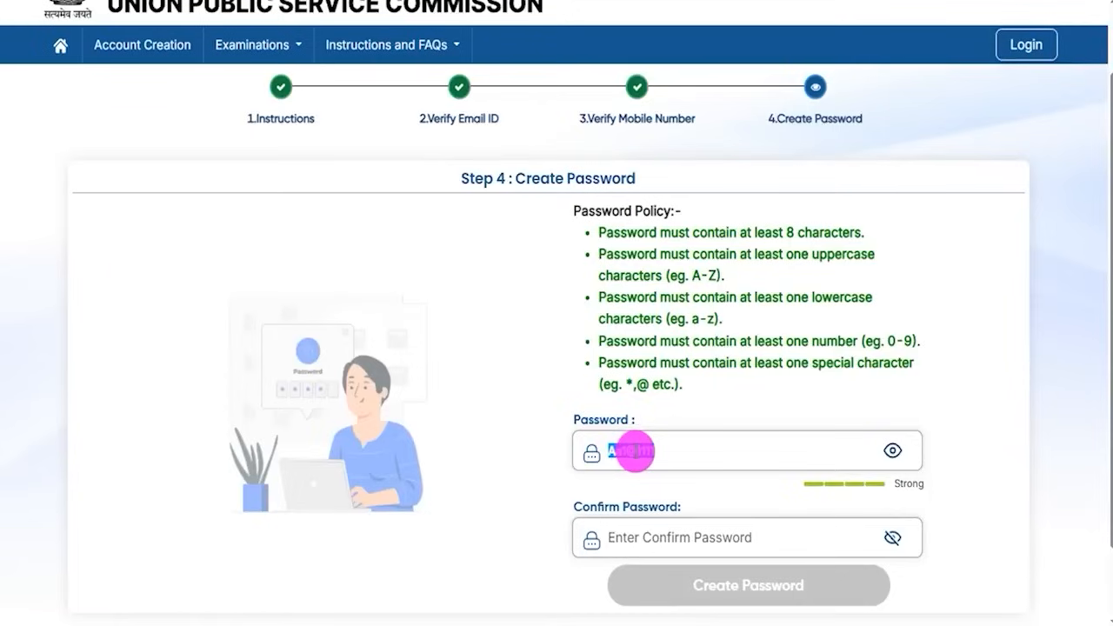
pyautogui.click(609, 509)
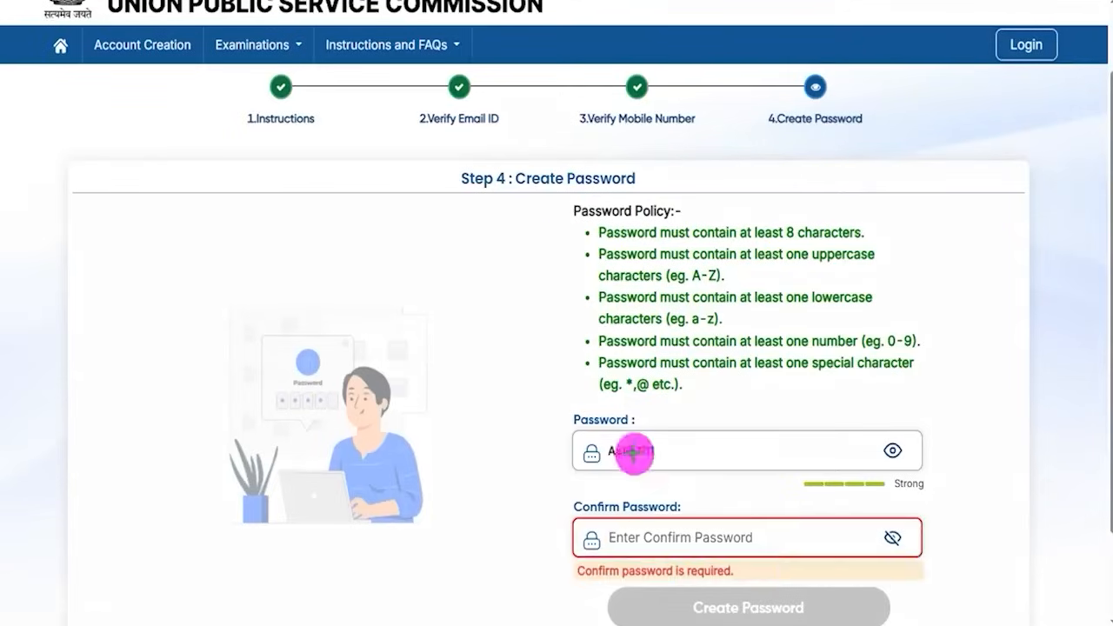
pyautogui.moveTo(1025, 522); pyautogui.dragTo(961, 563)
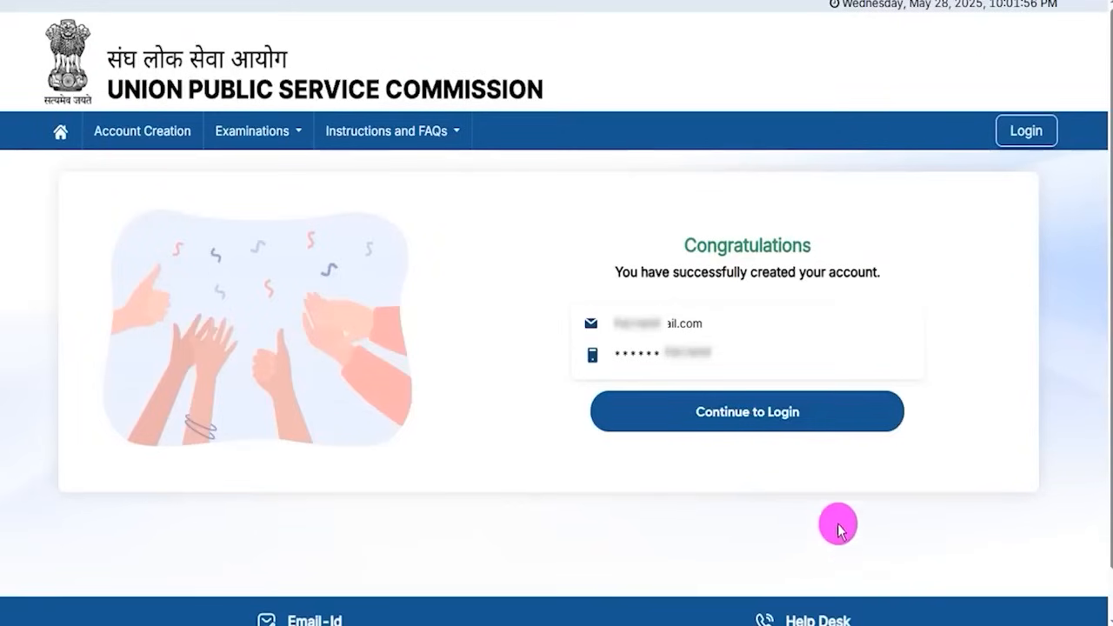
# Highlight the Congratulations and account-created messages and point to Continue to Login
pyautogui.moveTo(696, 244); pyautogui.dragTo(764, 243)
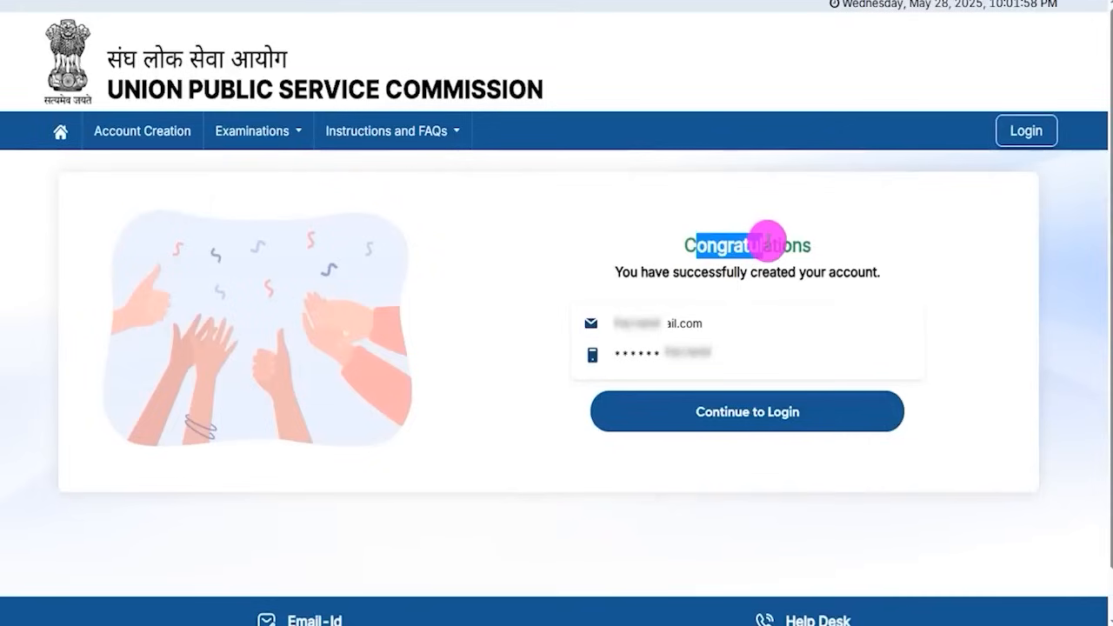
pyautogui.moveTo(649, 272); pyautogui.dragTo(806, 271)
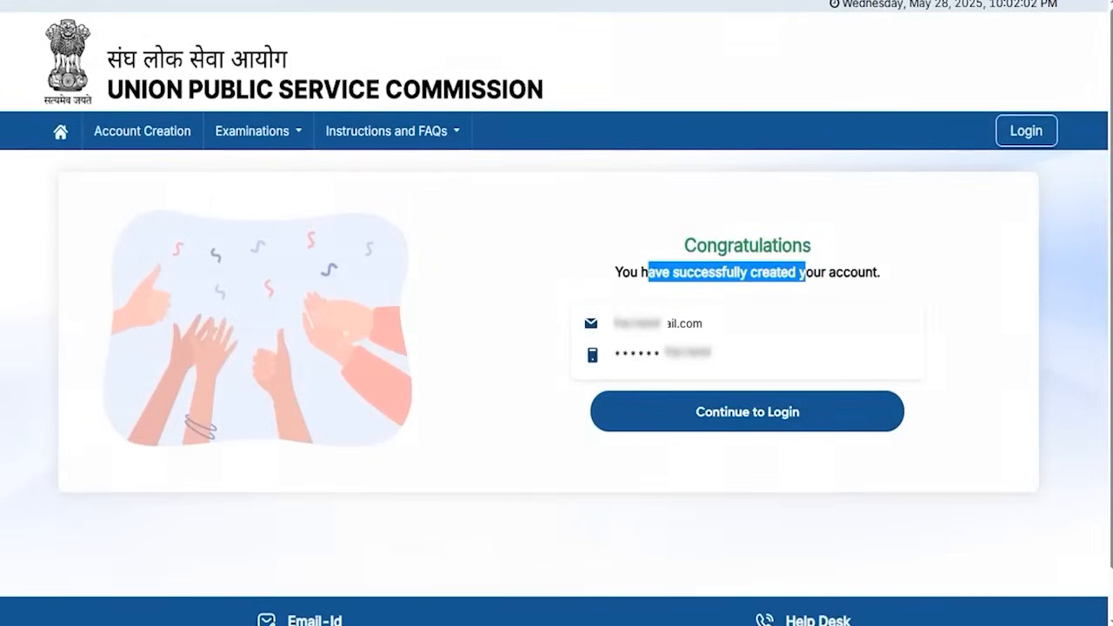
pyautogui.moveTo(435, 372); pyautogui.dragTo(634, 409)
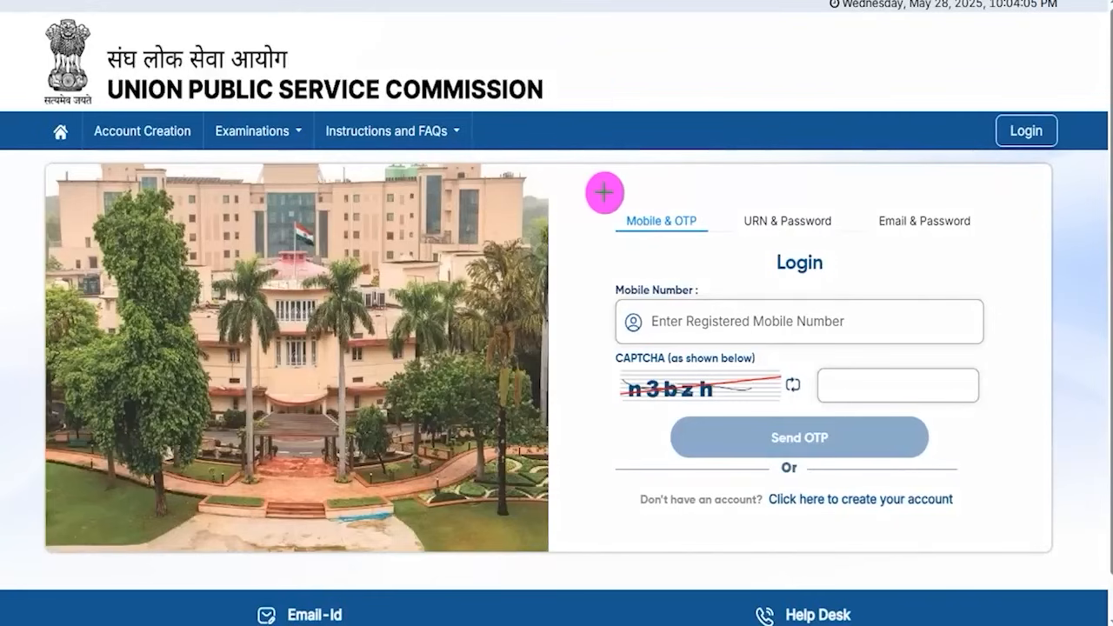
# Mark the Mobile & OTP, URN & Password and Email & Password sign-in tabs, then clear the marks
pyautogui.moveTo(597, 188); pyautogui.dragTo(714, 245)
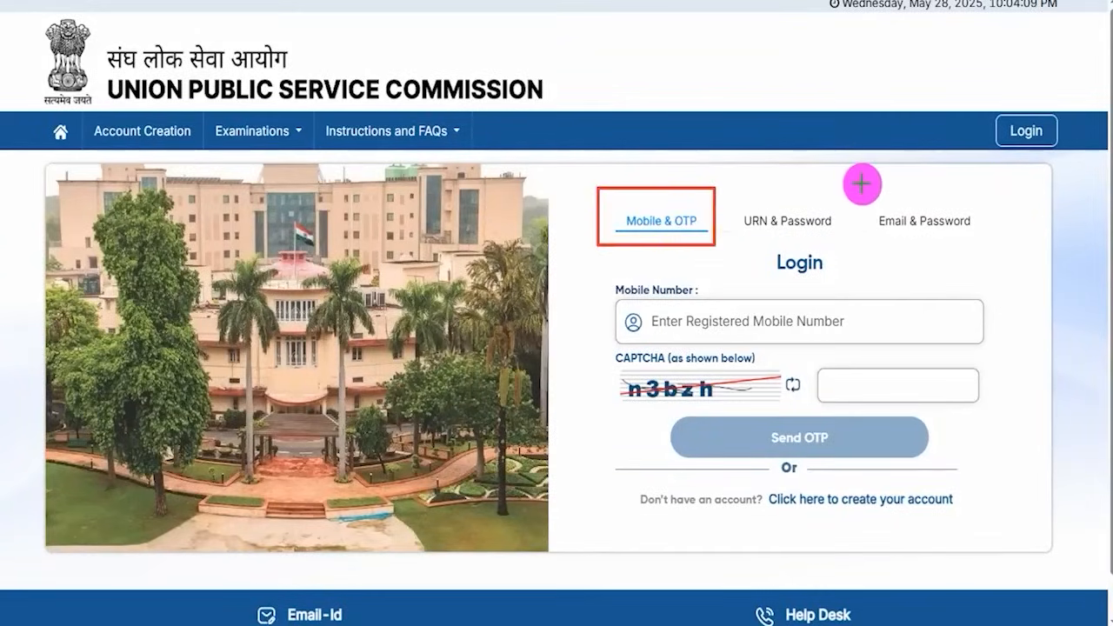
pyautogui.moveTo(862, 183)
pyautogui.mouseDown()
pyautogui.moveTo(932, 236)
pyautogui.moveTo(986, 249)
pyautogui.mouseUp()
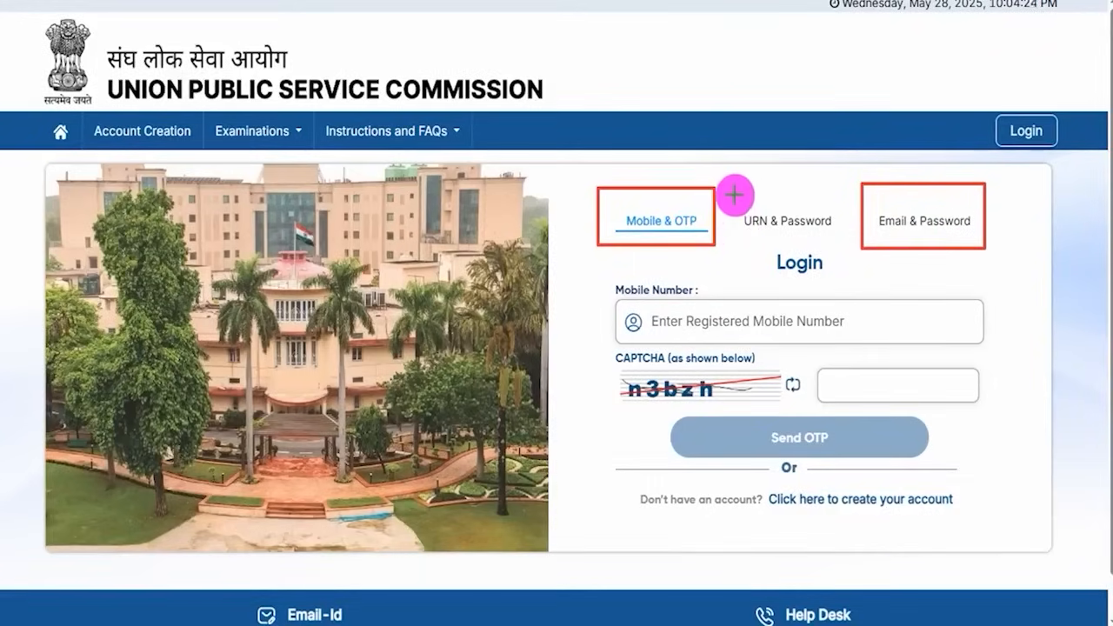
pyautogui.moveTo(732, 192); pyautogui.dragTo(838, 237)
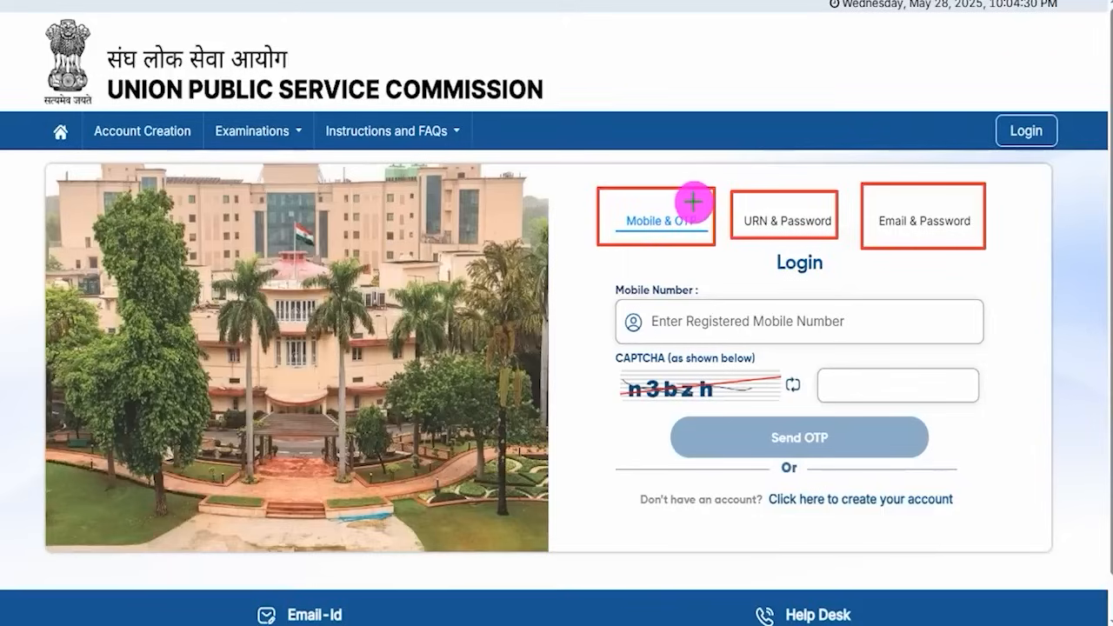
pyautogui.moveTo(706, 188); pyautogui.dragTo(723, 166)
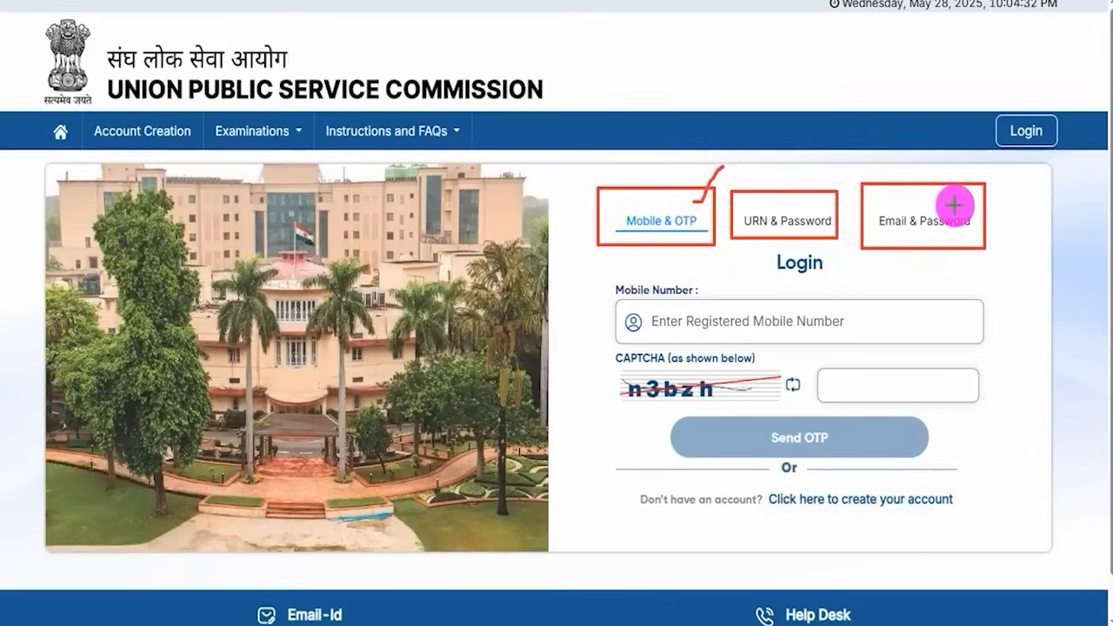
pyautogui.moveTo(968, 207); pyautogui.dragTo(994, 178)
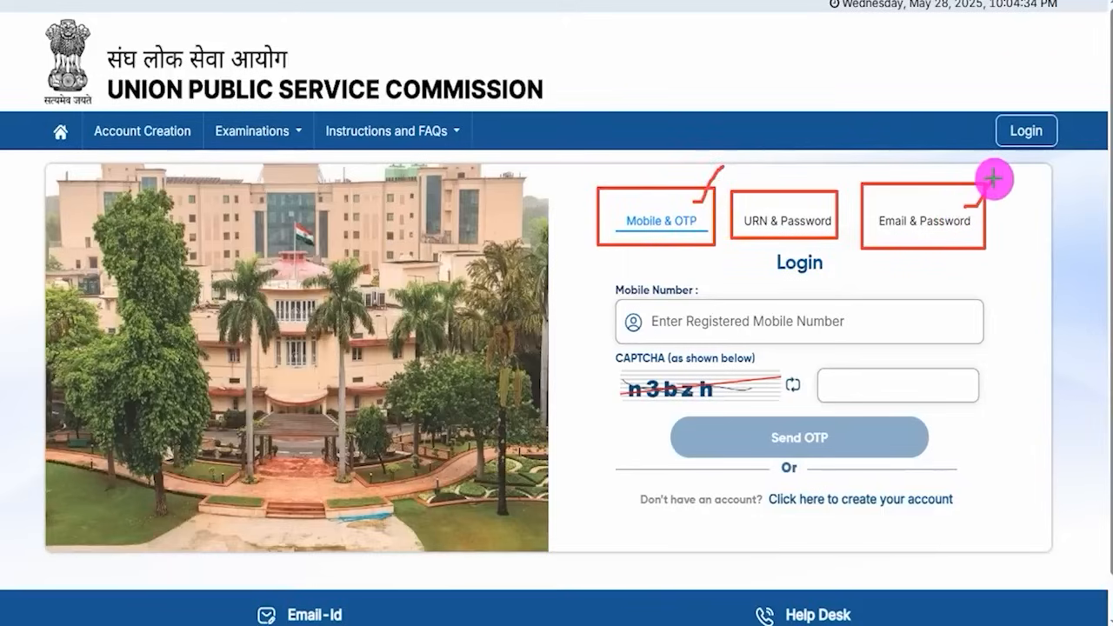
pyautogui.press('Escape')
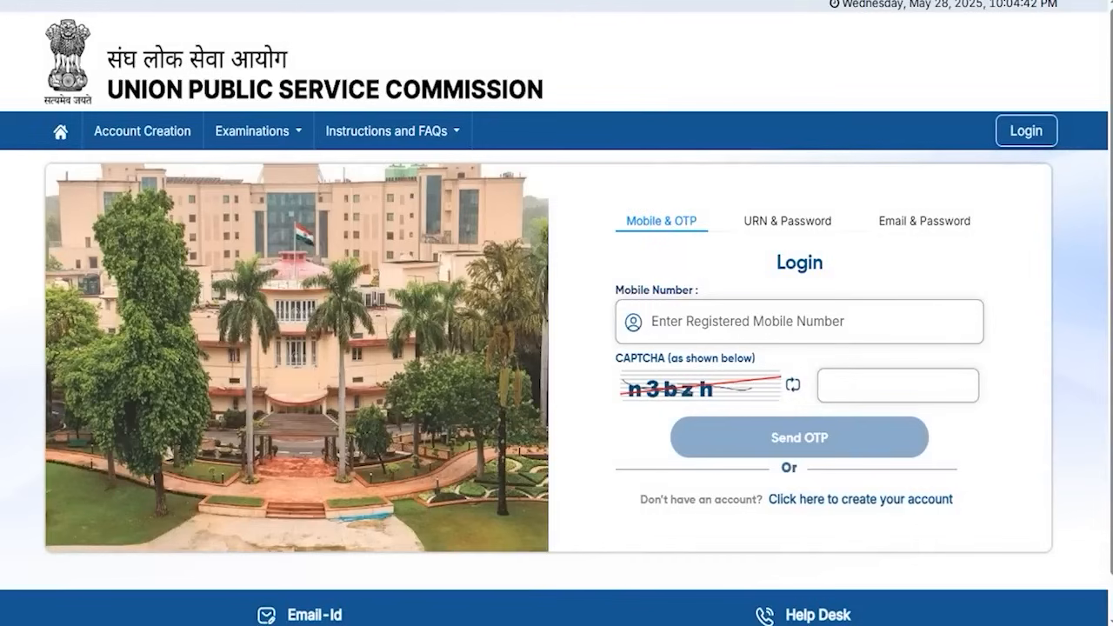
# Mark the Mobile & OTP form's mobile number and CAPTCHA fields, then clear the annotations
pyautogui.moveTo(795, 322)
pyautogui.mouseDown()
pyautogui.moveTo(808, 329)
pyautogui.moveTo(837, 294)
pyautogui.mouseUp()
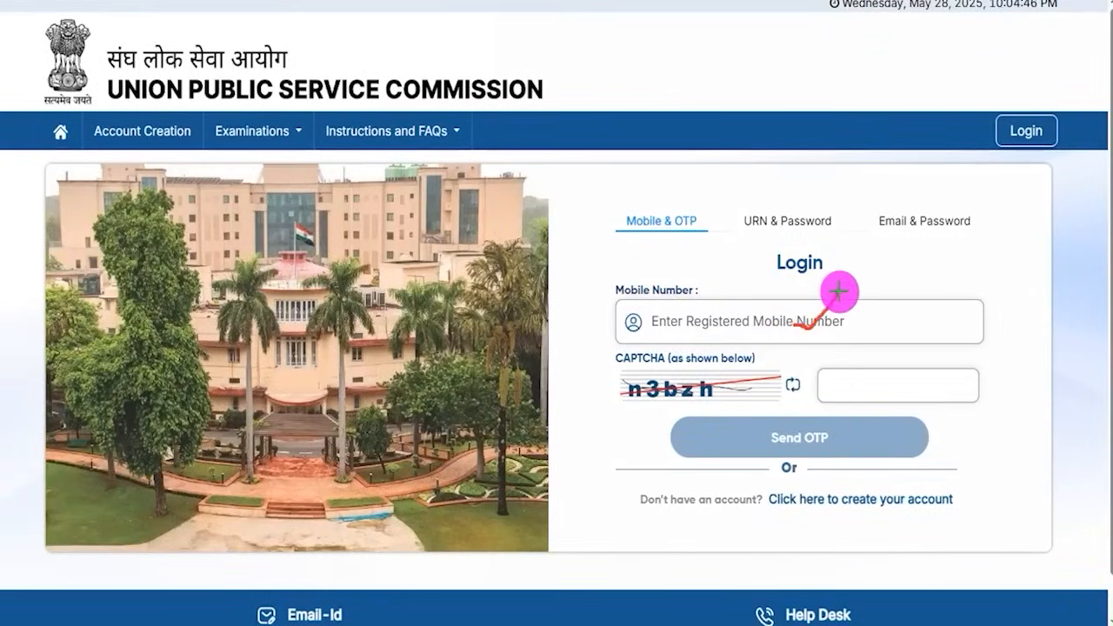
pyautogui.moveTo(661, 400); pyautogui.dragTo(735, 398)
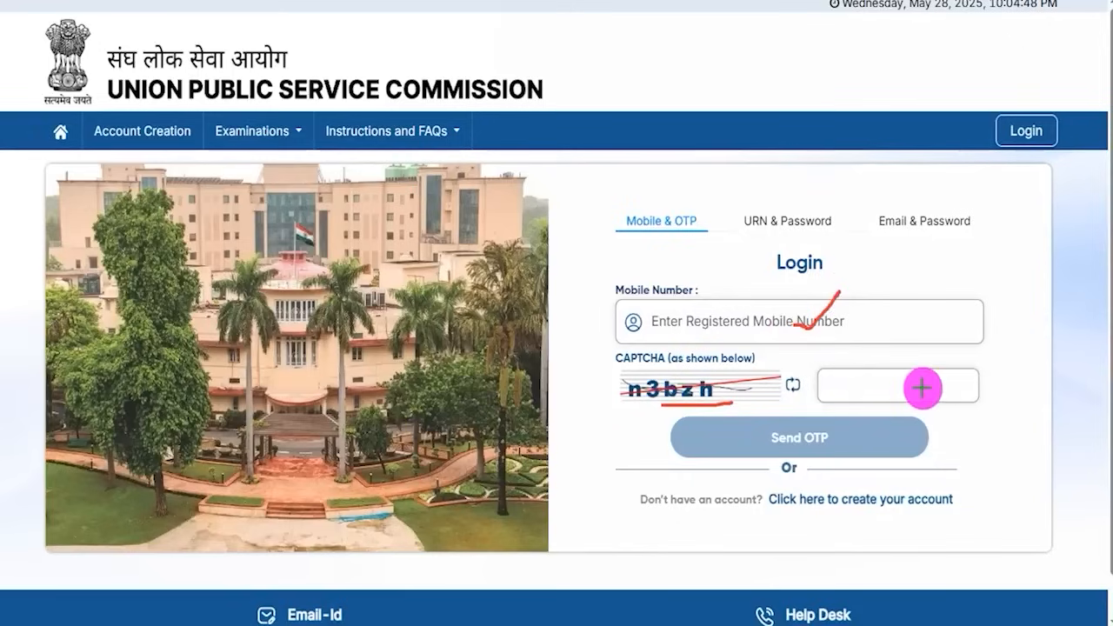
pyautogui.moveTo(922, 389); pyautogui.dragTo(966, 347)
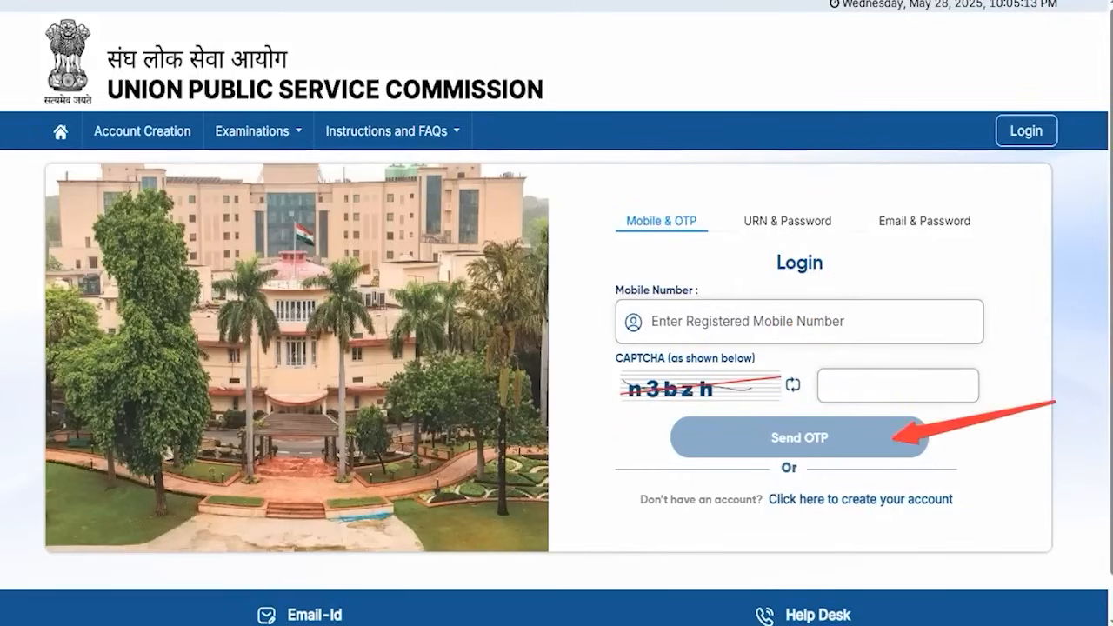
pyautogui.hotkey('ctrl', 'z')
pyautogui.moveTo(1051, 406); pyautogui.dragTo(877, 435)
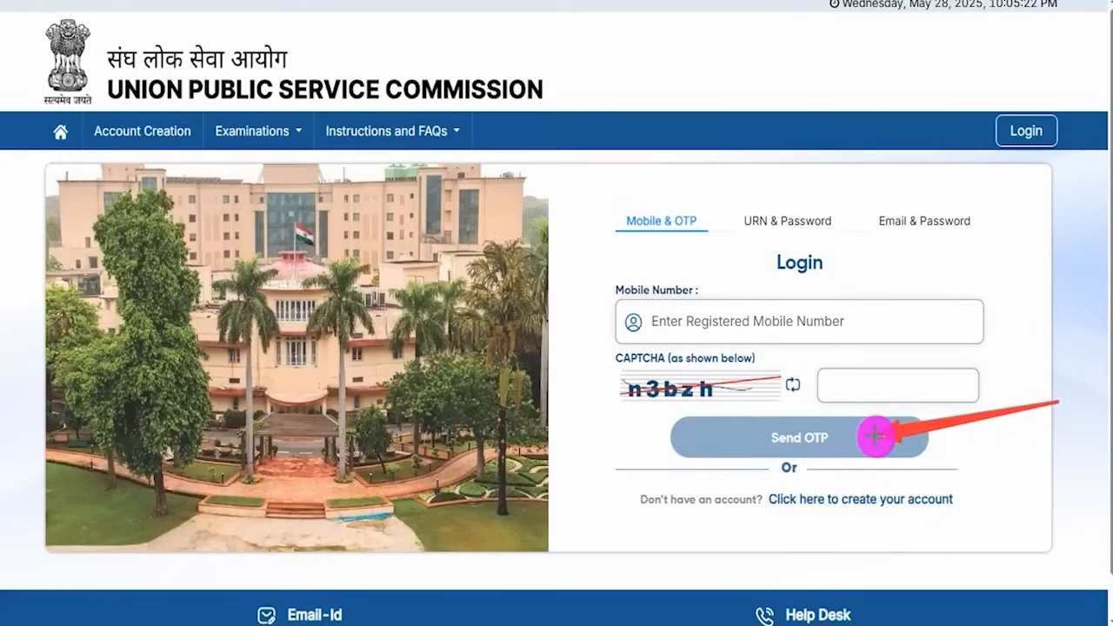
pyautogui.press('Escape')
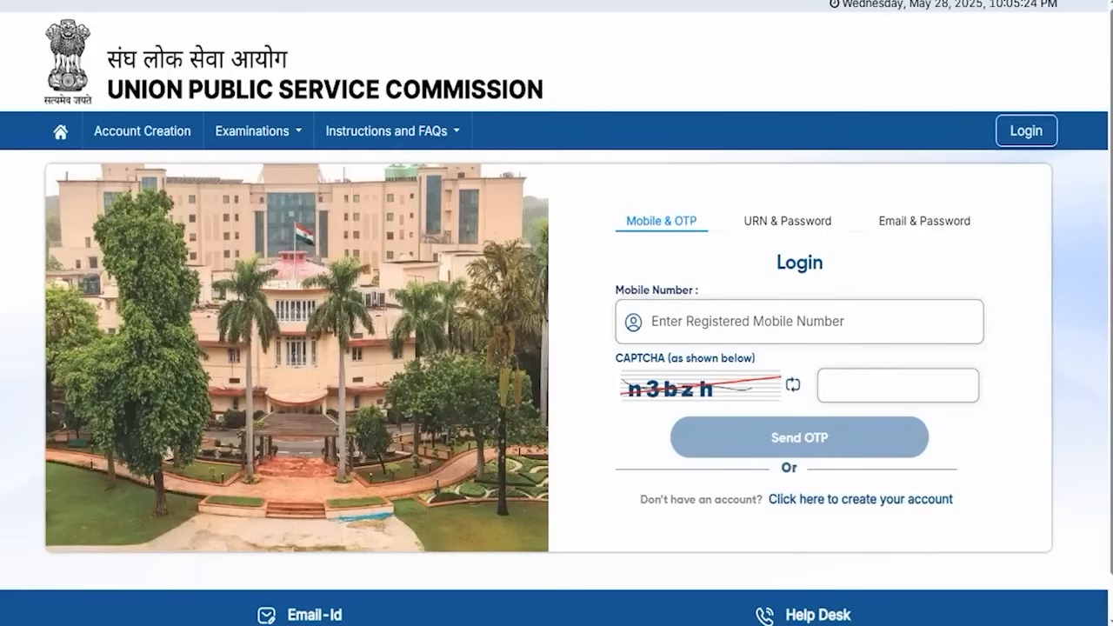
# Switch to Email & Password sign-in and mark the email, password and CAPTCHA fields before signing in
pyautogui.click(914, 223)
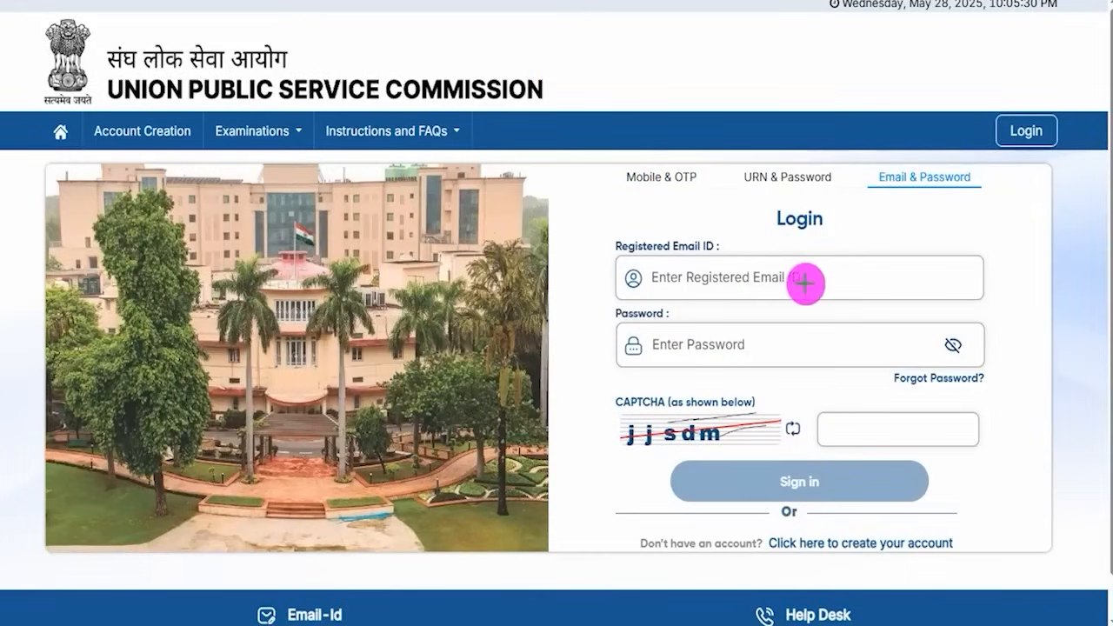
pyautogui.moveTo(809, 282); pyautogui.dragTo(844, 258)
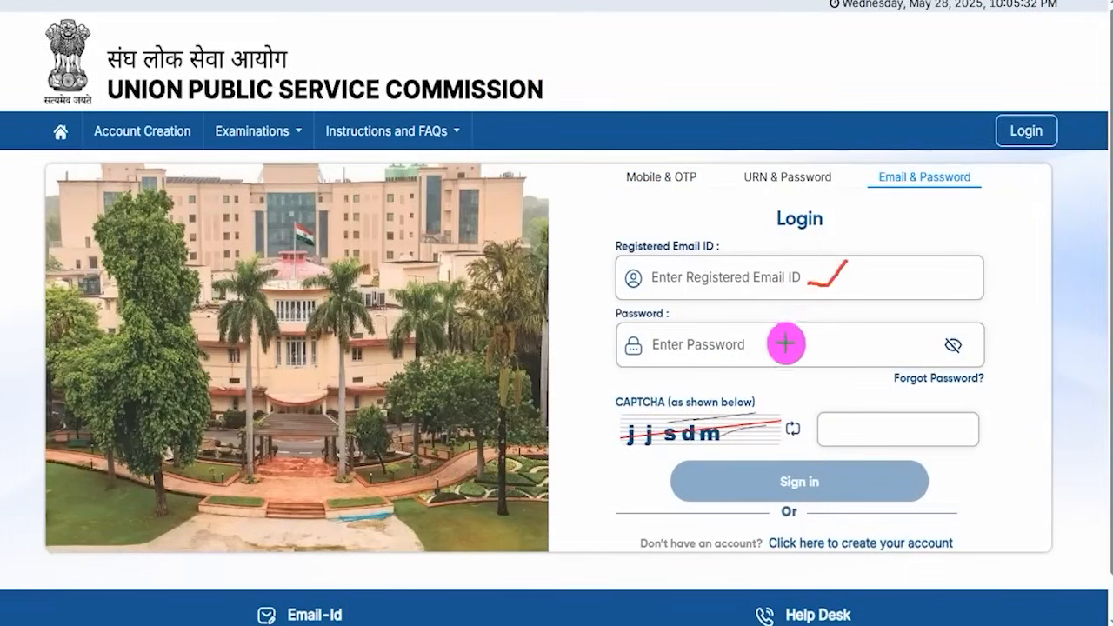
pyautogui.moveTo(785, 343); pyautogui.dragTo(818, 319)
pyautogui.moveTo(663, 449); pyautogui.dragTo(715, 443)
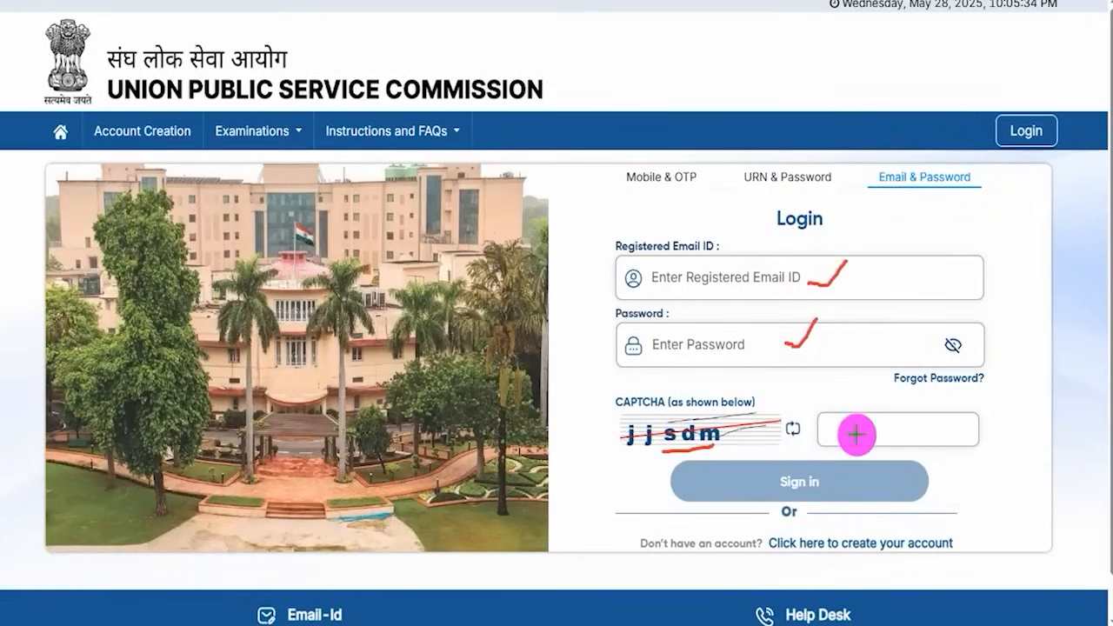
pyautogui.moveTo(896, 431); pyautogui.dragTo(941, 401)
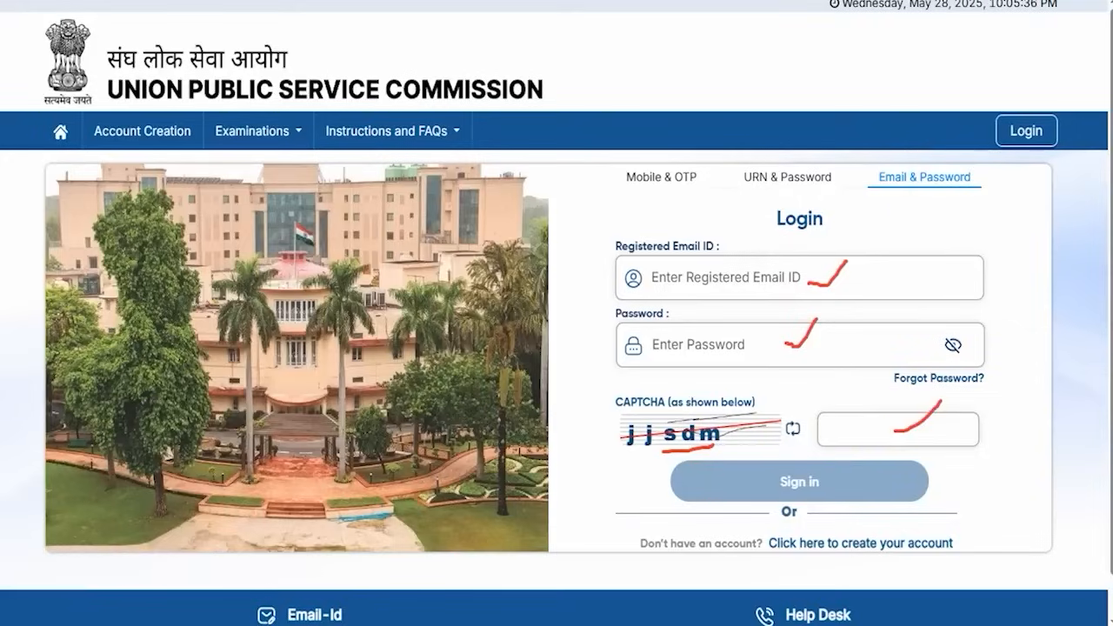
pyautogui.moveTo(1070, 433)
pyautogui.mouseDown()
pyautogui.moveTo(956, 453)
pyautogui.moveTo(887, 481)
pyautogui.mouseUp()
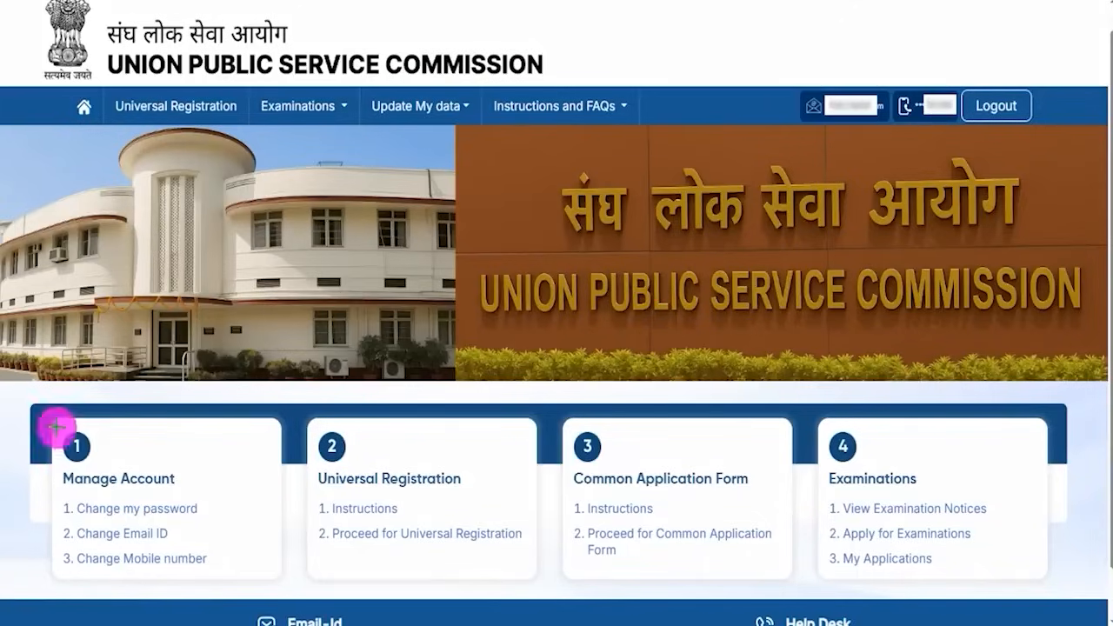
pyautogui.moveTo(54, 426)
pyautogui.mouseDown()
pyautogui.moveTo(179, 480)
pyautogui.moveTo(225, 584)
pyautogui.mouseUp()
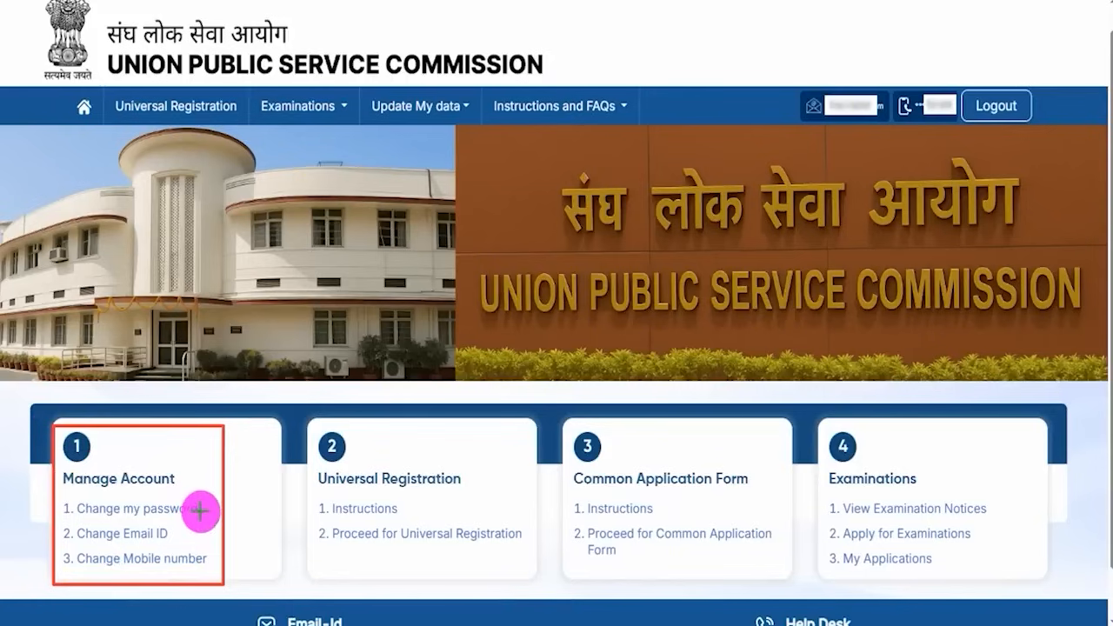
pyautogui.moveTo(216, 490); pyautogui.dragTo(174, 534)
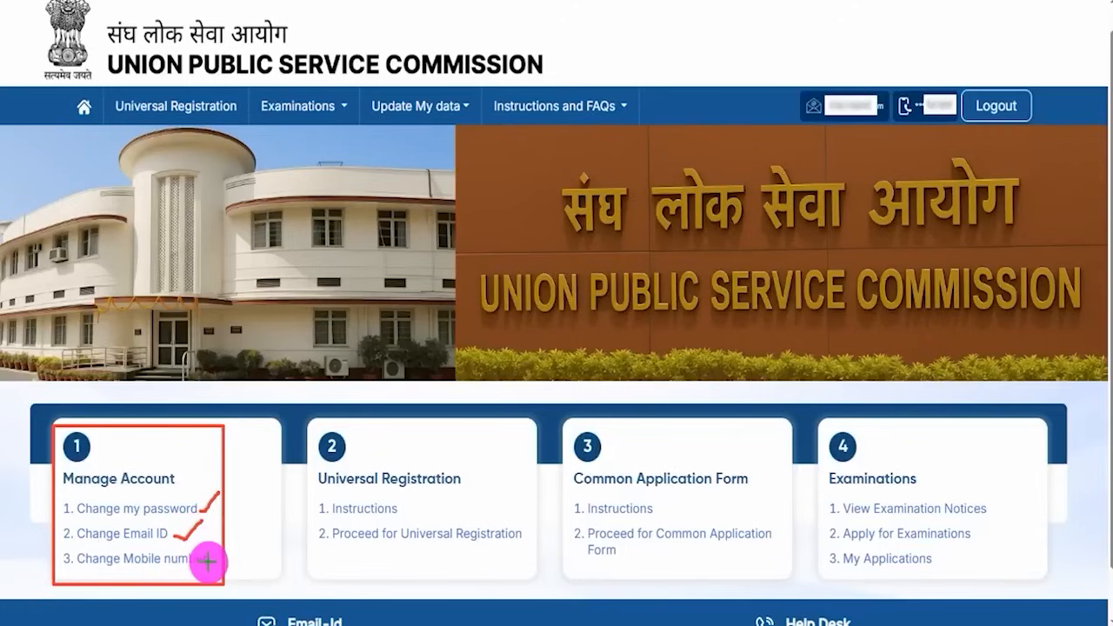
pyautogui.moveTo(207, 563); pyautogui.dragTo(233, 542)
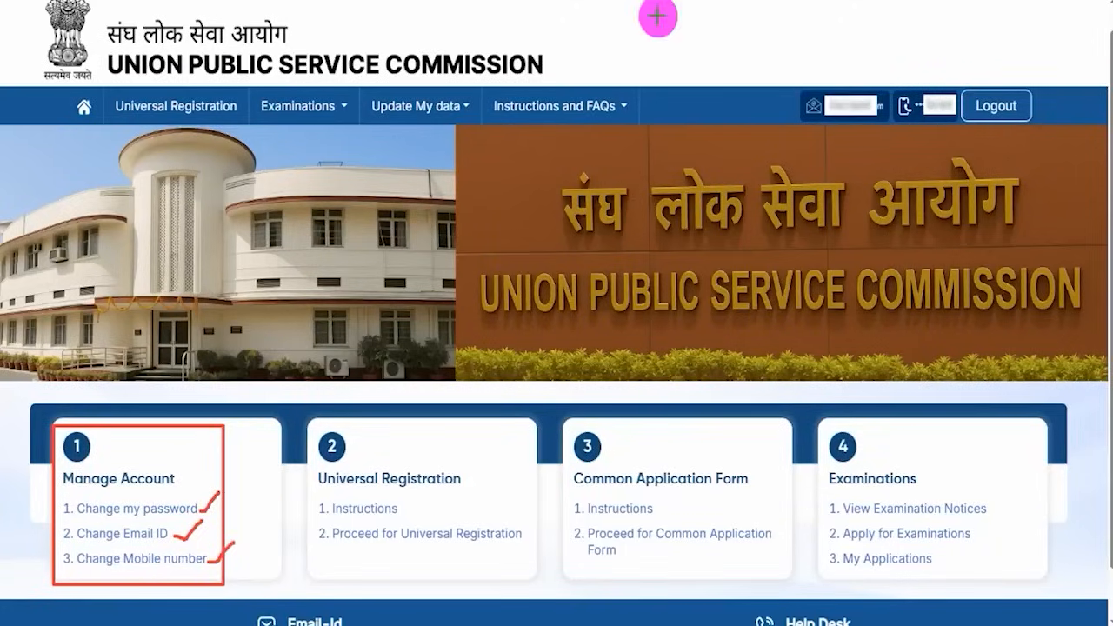
pyautogui.click(786, 2)
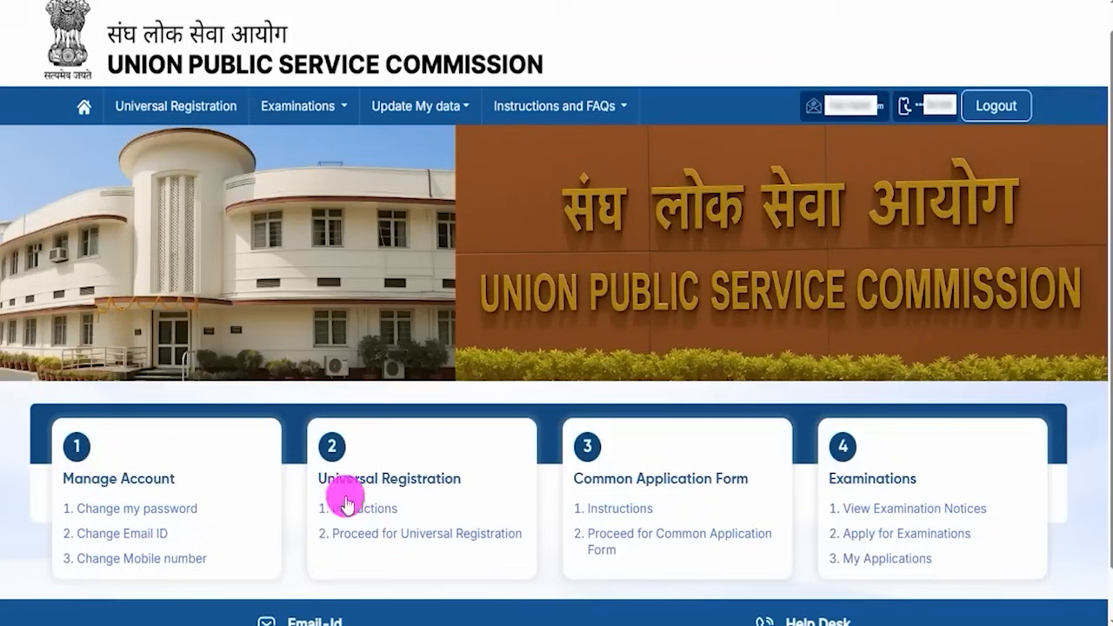
pyautogui.moveTo(324, 477); pyautogui.dragTo(442, 478)
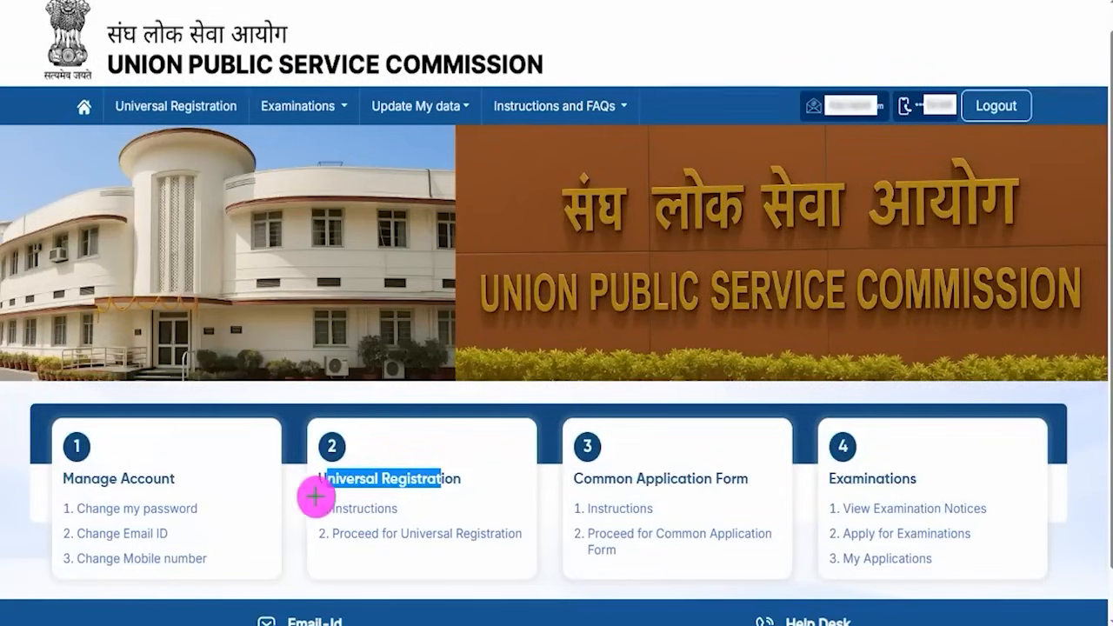
pyautogui.moveTo(301, 495); pyautogui.dragTo(406, 521)
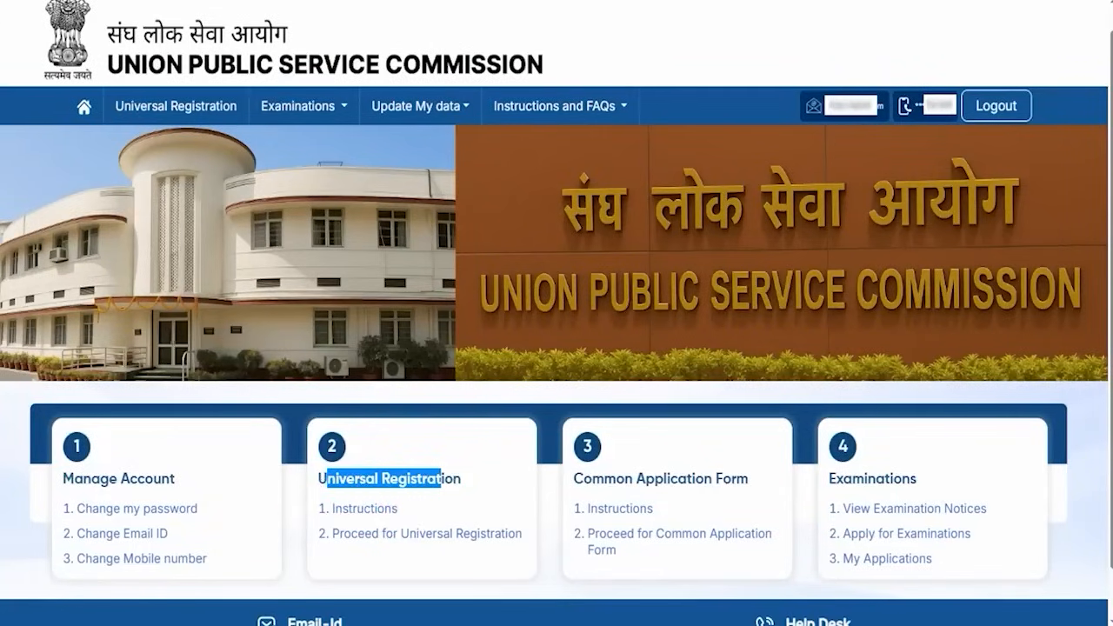
# Read the Universal Registration instructions on Full Name and identity details, then proceed to registration
pyautogui.click(380, 516)
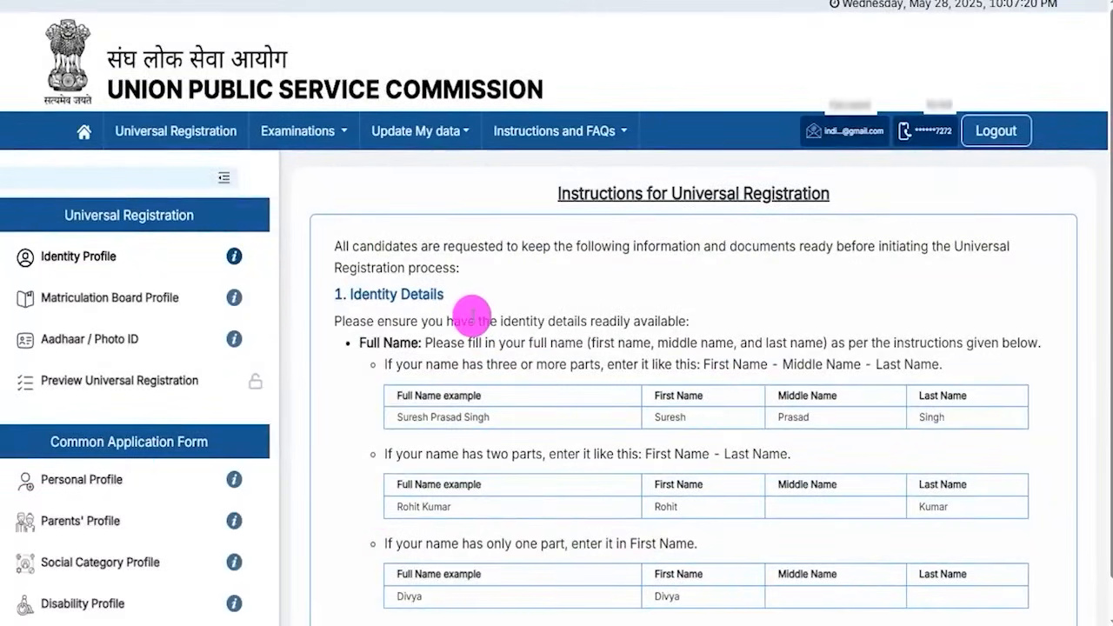
pyautogui.moveTo(470, 311); pyautogui.dragTo(515, 310)
pyautogui.moveTo(571, 193); pyautogui.dragTo(654, 193)
pyautogui.moveTo(420, 246); pyautogui.dragTo(542, 246)
pyautogui.moveTo(400, 323); pyautogui.dragTo(600, 369)
pyautogui.click(613, 438)
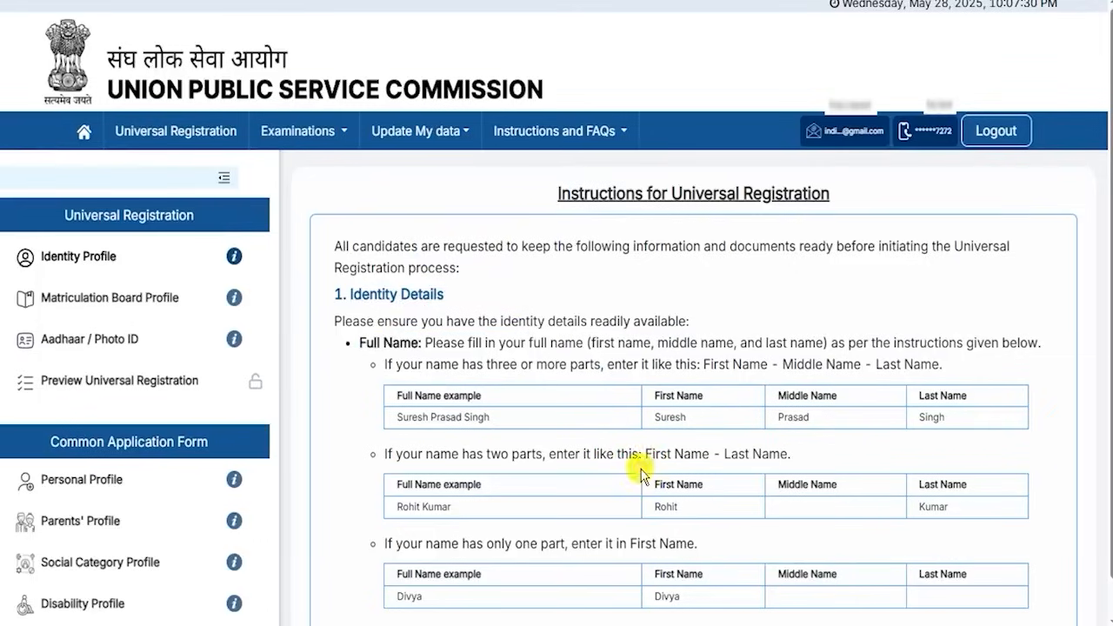
pyautogui.scroll(-10, 639, 465)
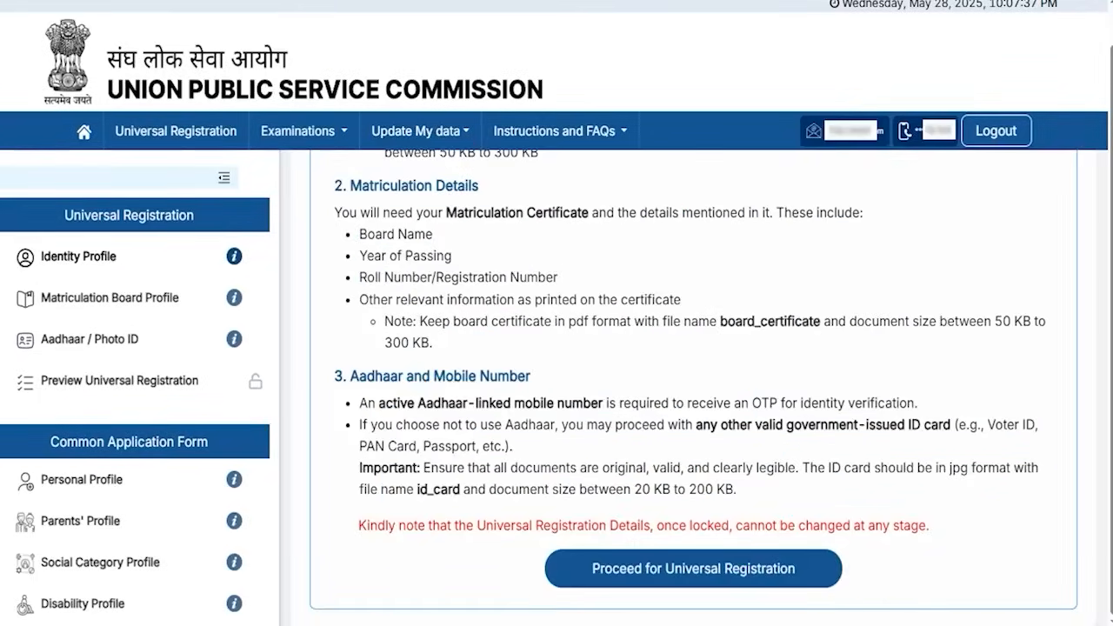
pyautogui.moveTo(1023, 513)
pyautogui.mouseDown()
pyautogui.moveTo(924, 527)
pyautogui.moveTo(810, 566)
pyautogui.mouseUp()
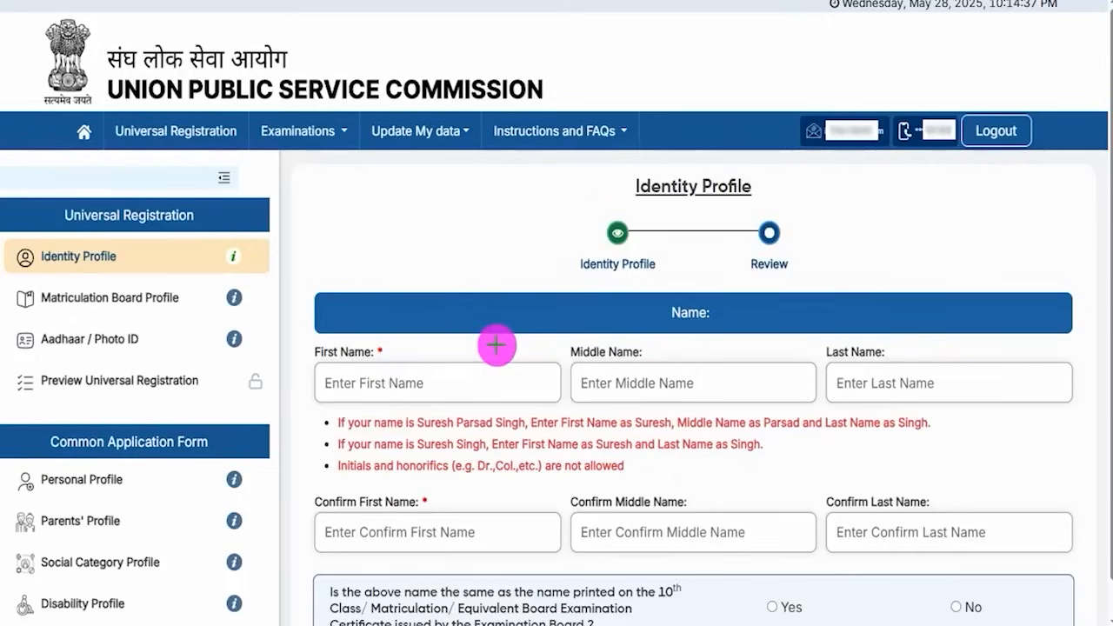
pyautogui.moveTo(433, 383); pyautogui.dragTo(481, 352)
pyautogui.moveTo(692, 381); pyautogui.dragTo(751, 330)
pyautogui.moveTo(933, 381); pyautogui.dragTo(997, 324)
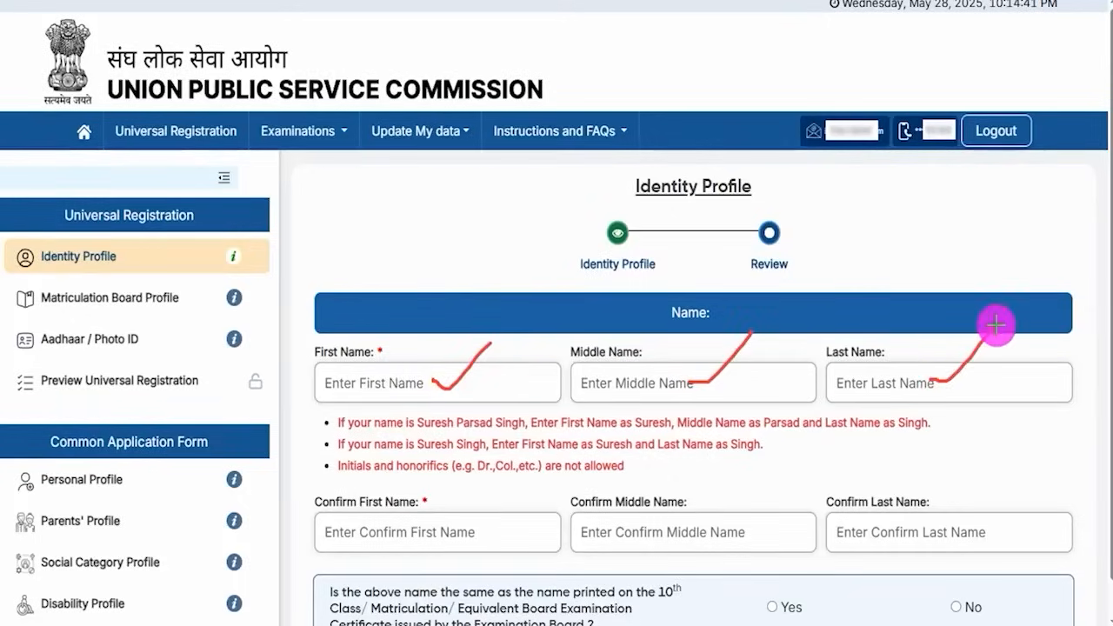
pyautogui.moveTo(625, 392); pyautogui.dragTo(662, 392)
pyautogui.moveTo(860, 390); pyautogui.dragTo(883, 390)
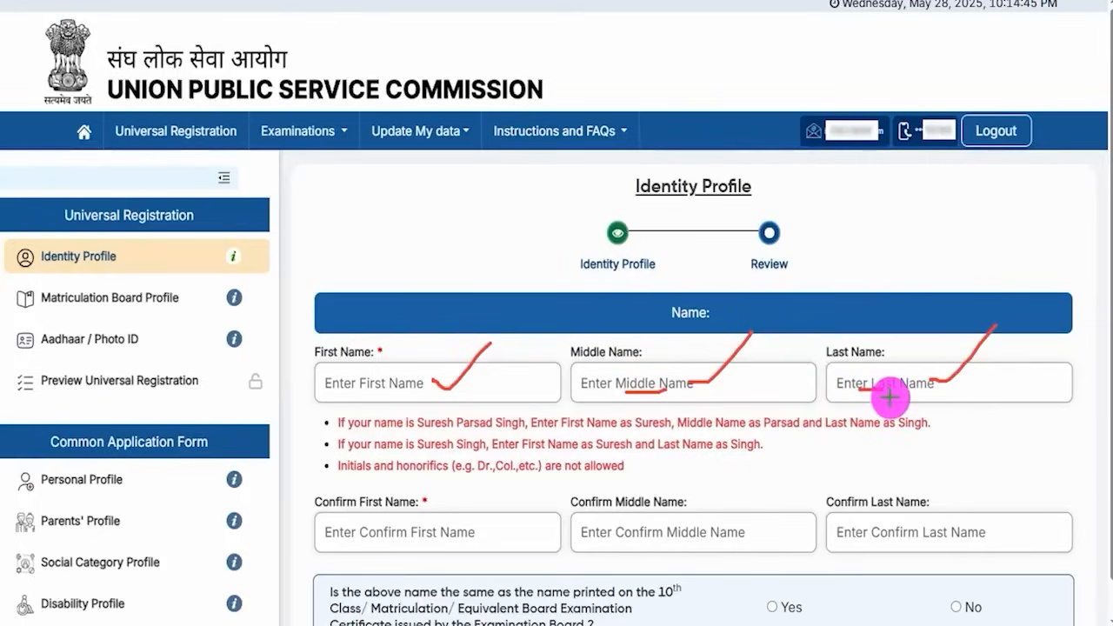
pyautogui.moveTo(419, 543); pyautogui.dragTo(479, 481)
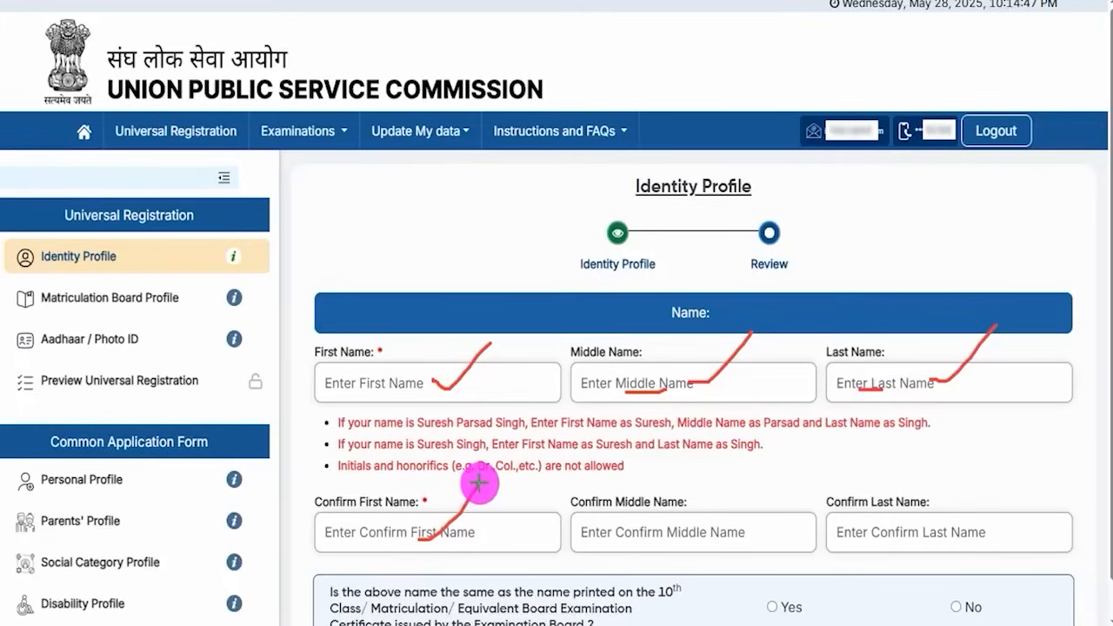
pyautogui.moveTo(712, 531); pyautogui.dragTo(767, 489)
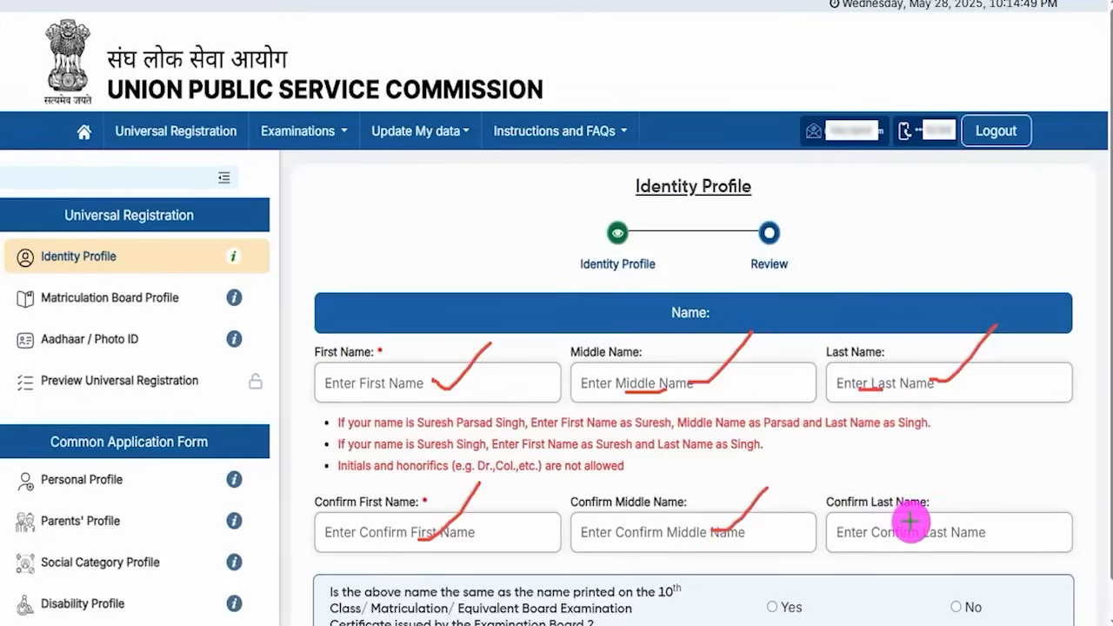
pyautogui.moveTo(935, 528); pyautogui.dragTo(962, 494)
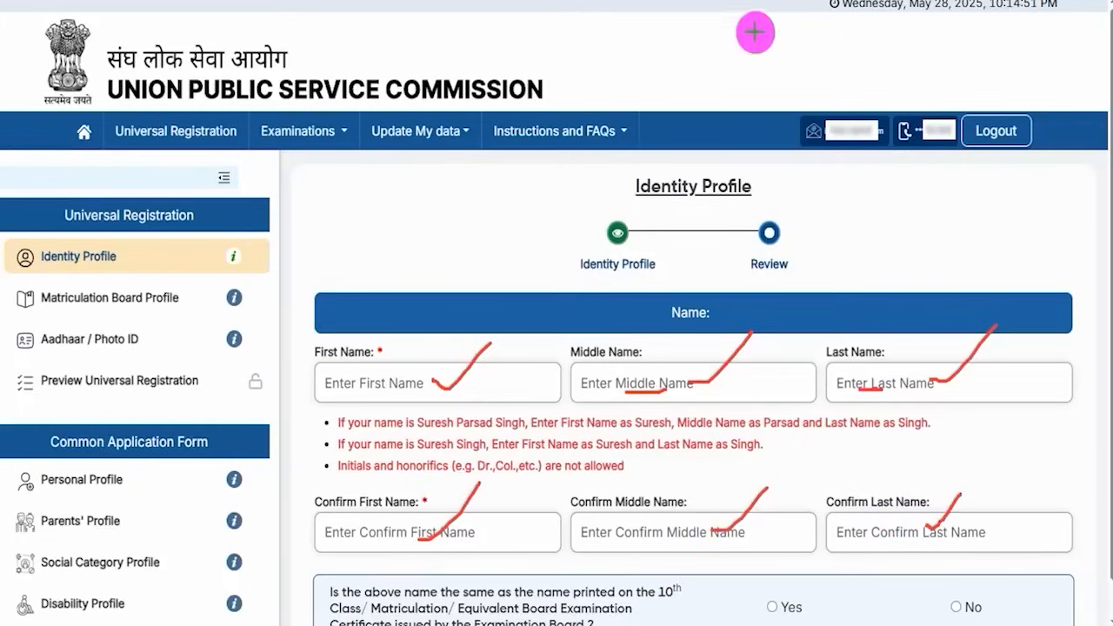
pyautogui.click(505, 3)
pyautogui.scroll(-3, 502, 335)
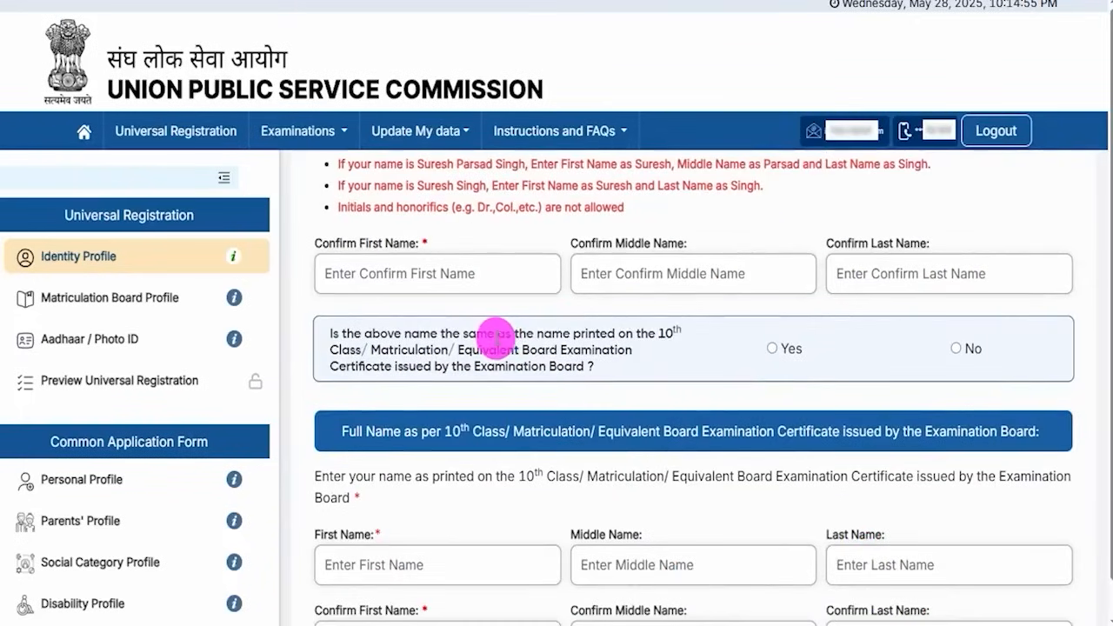
pyautogui.moveTo(405, 333); pyautogui.dragTo(548, 333)
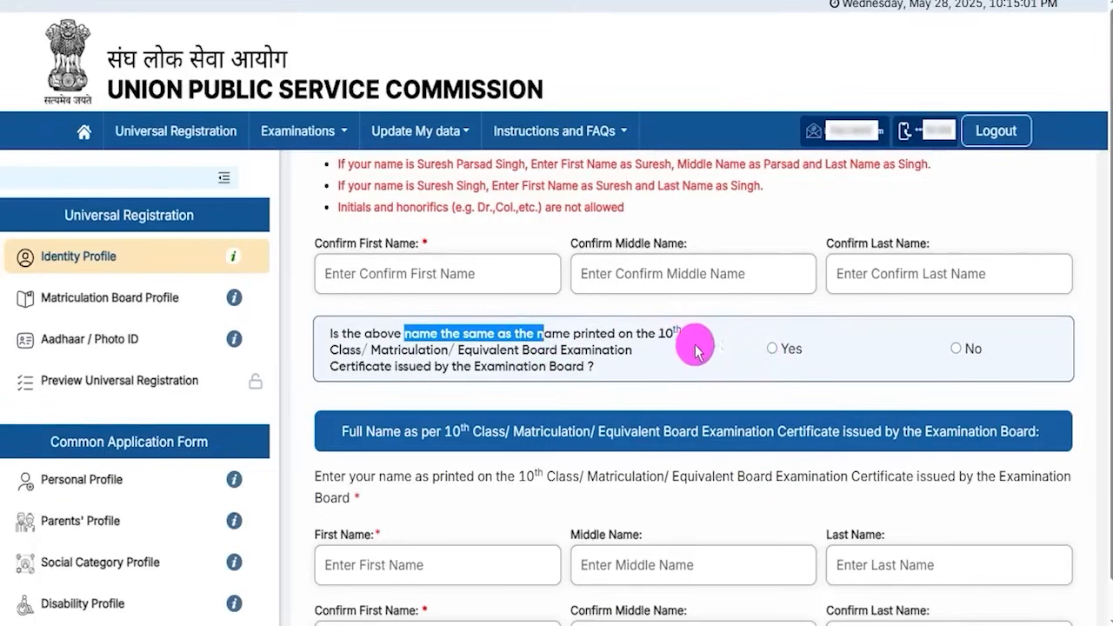
pyautogui.scroll(1, 580, 347)
pyautogui.scroll(-2, 699, 449)
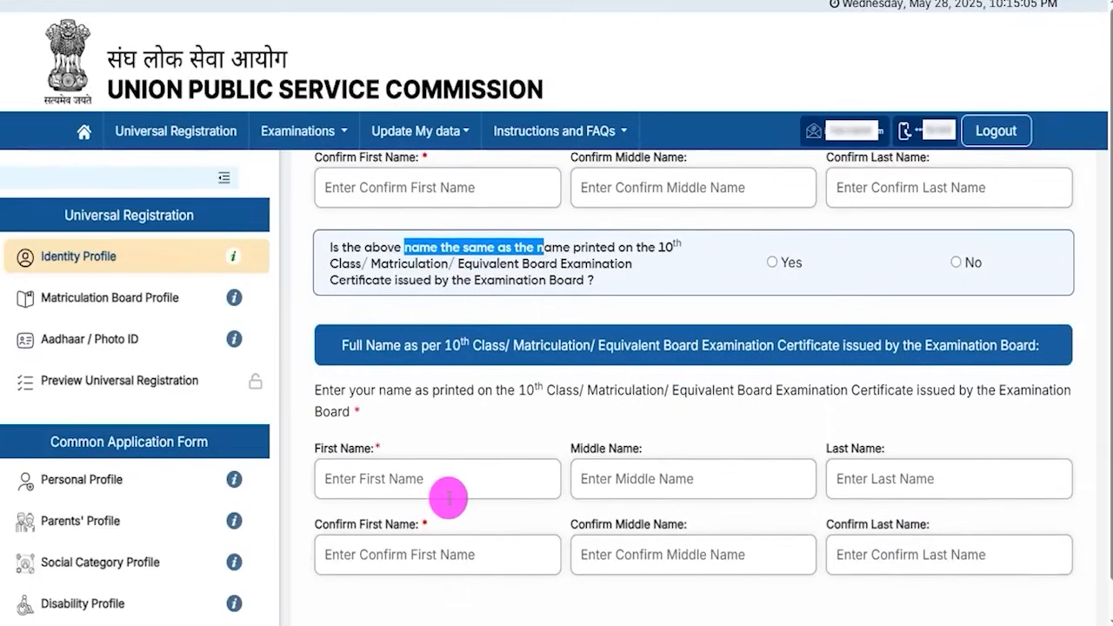
# Answer No to whether the name matches the 10th class certificate
pyautogui.click(956, 263)
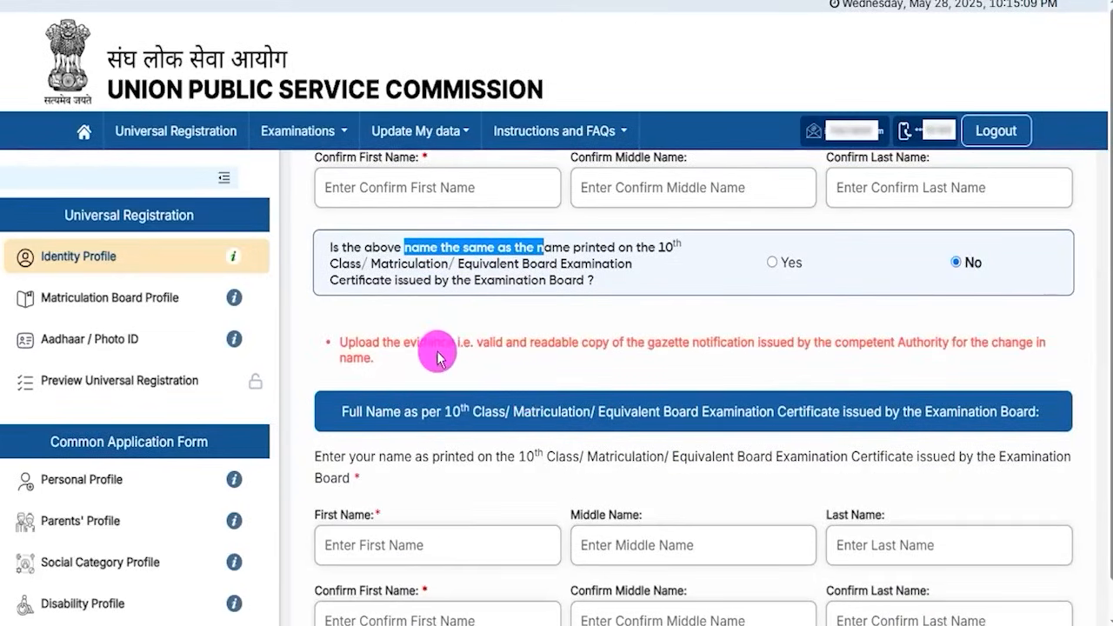
pyautogui.moveTo(475, 342); pyautogui.dragTo(712, 341)
pyautogui.scroll(-2, 632, 406)
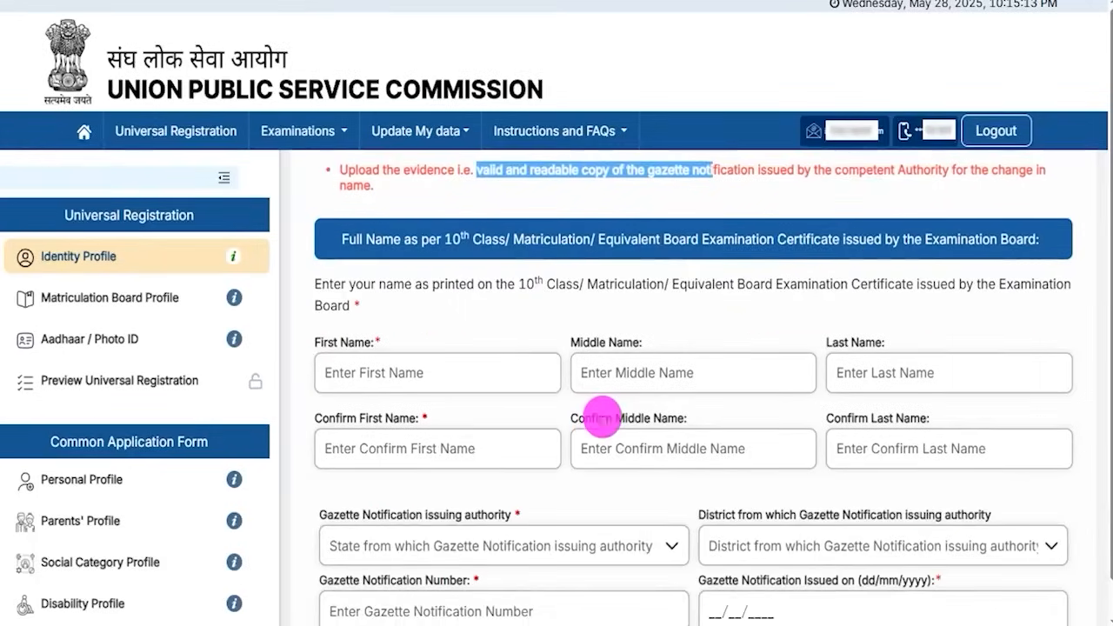
pyautogui.click(333, 344)
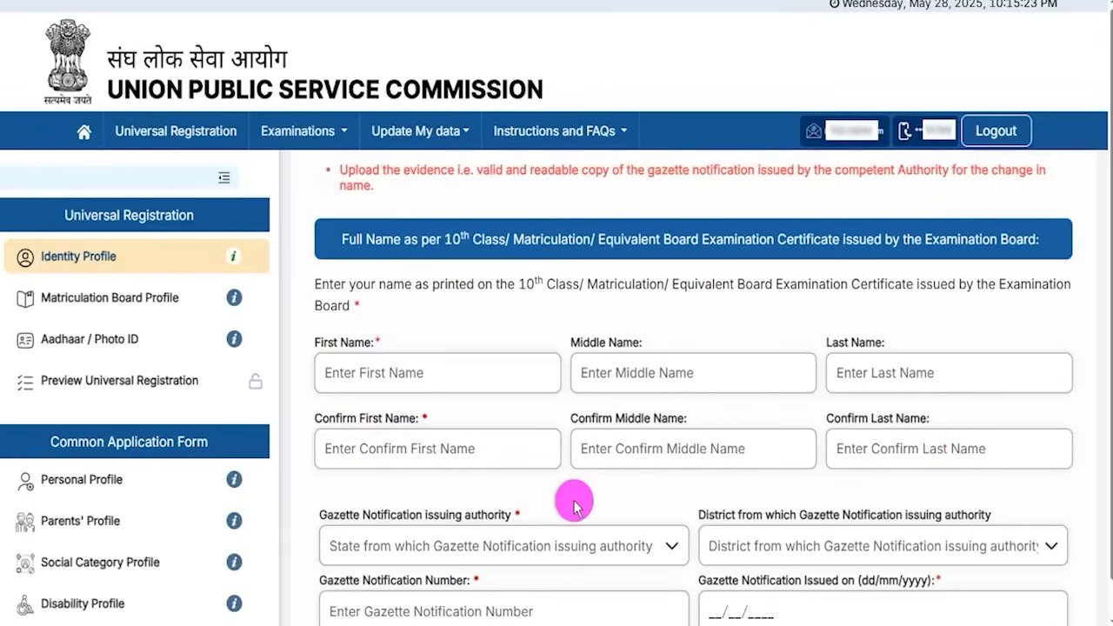
# Review the gazette issuing authority, district, notification number, issue date and allowed document size
pyautogui.scroll(-2, 574, 496)
pyautogui.click(444, 374)
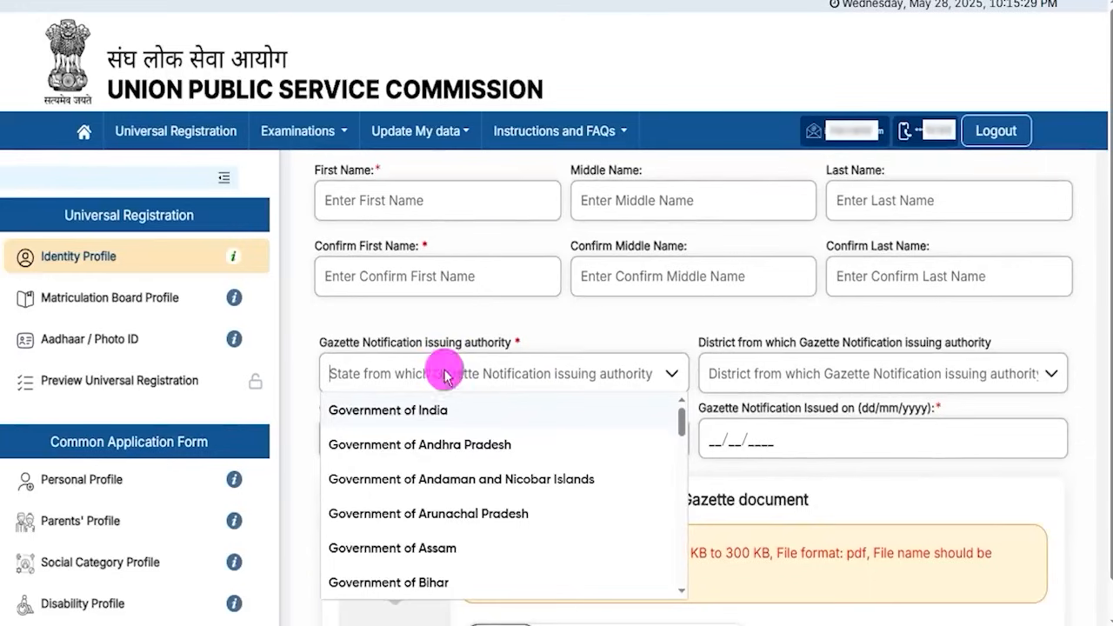
pyautogui.click(815, 374)
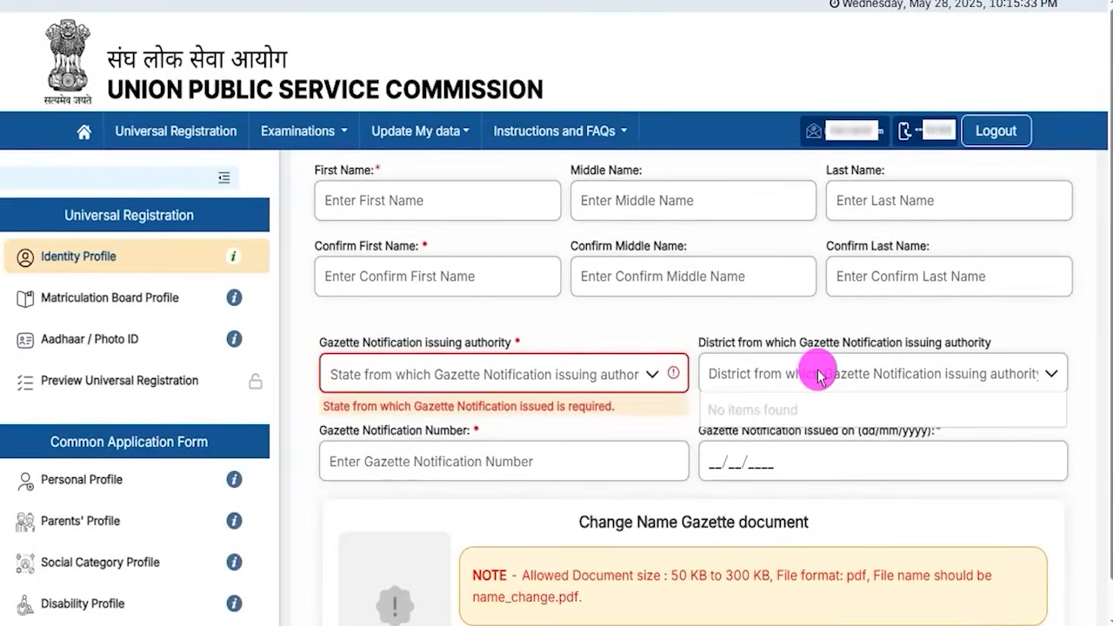
pyautogui.click(449, 469)
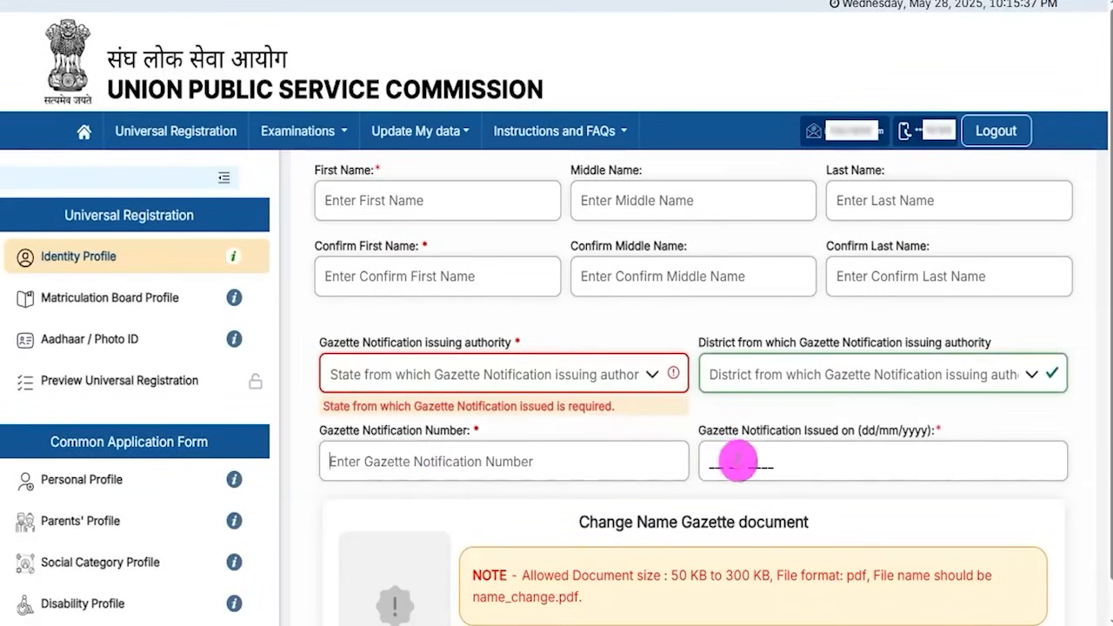
pyautogui.click(737, 463)
pyautogui.scroll(-2, 736, 461)
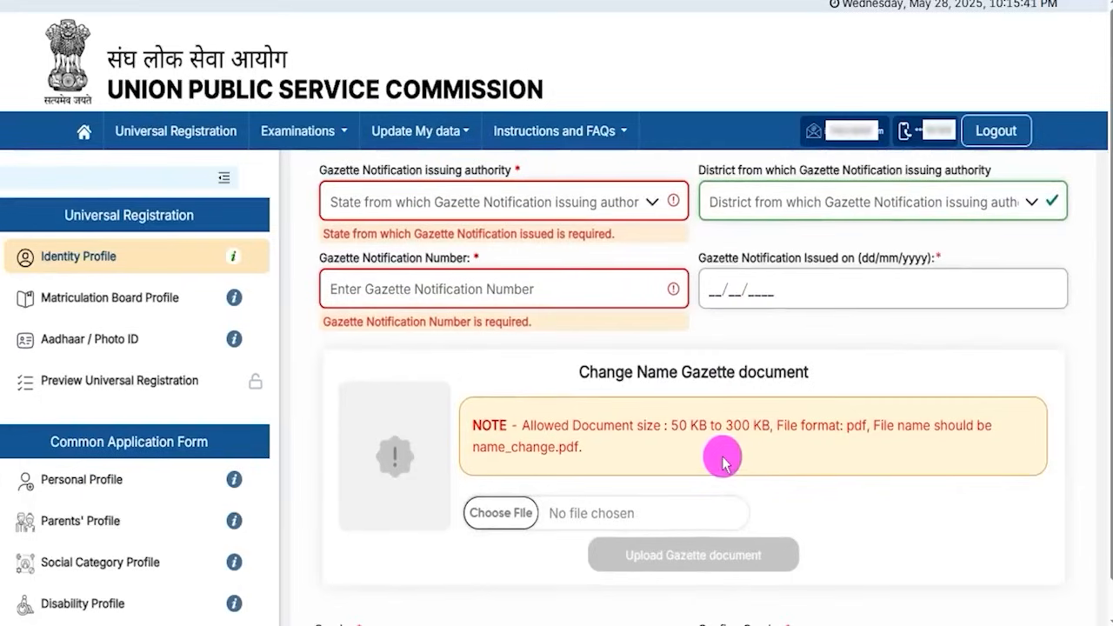
pyautogui.moveTo(670, 425); pyautogui.dragTo(749, 430)
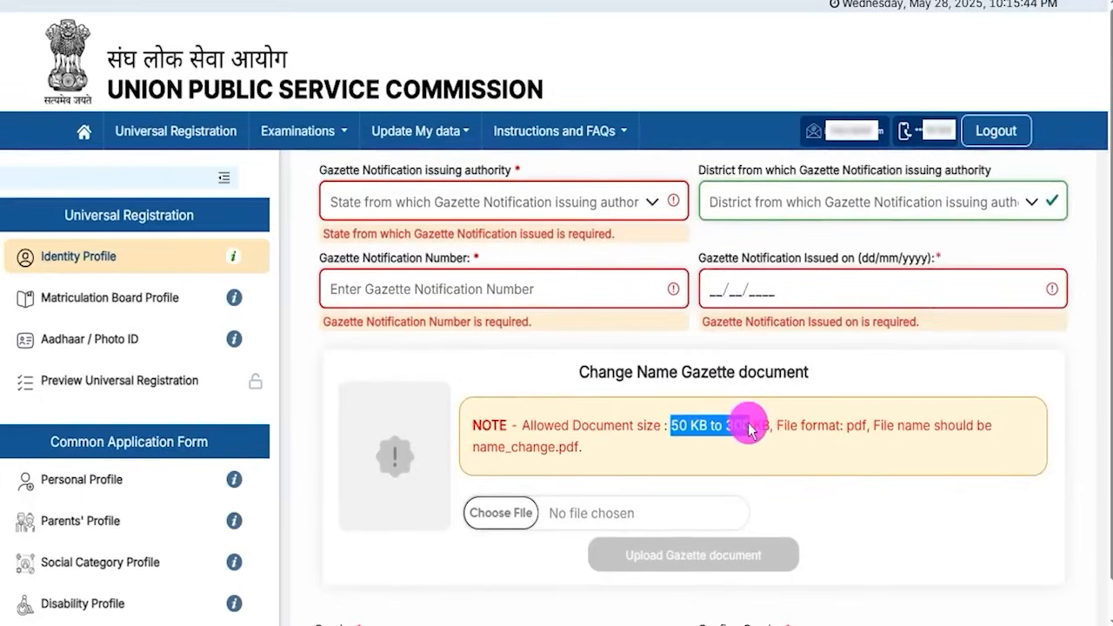
pyautogui.click(851, 429)
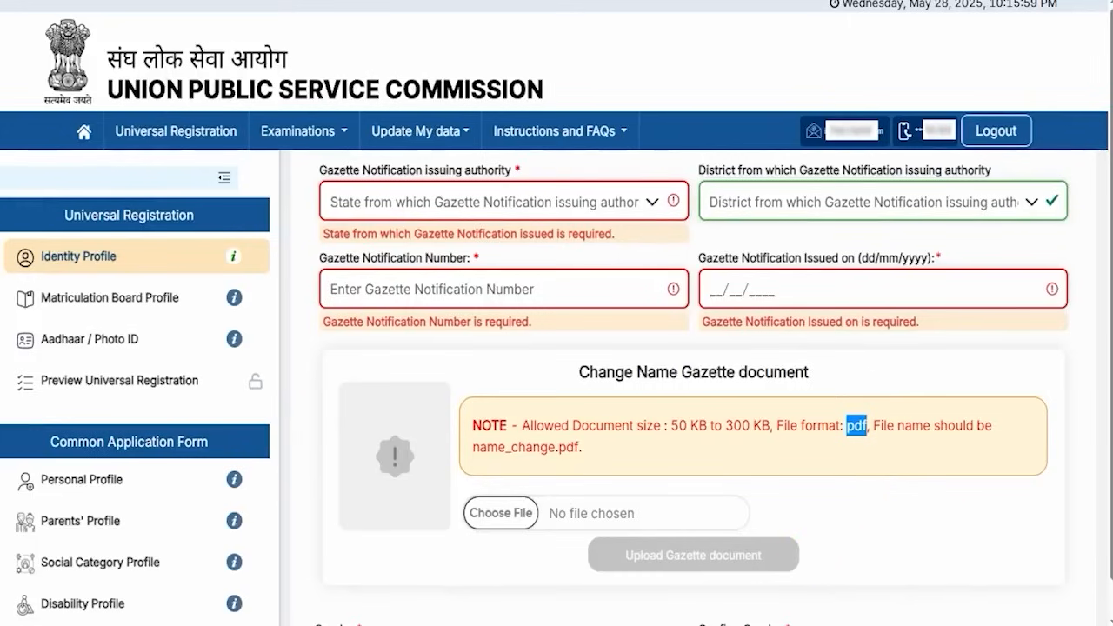
pyautogui.scroll(6, 566, 311)
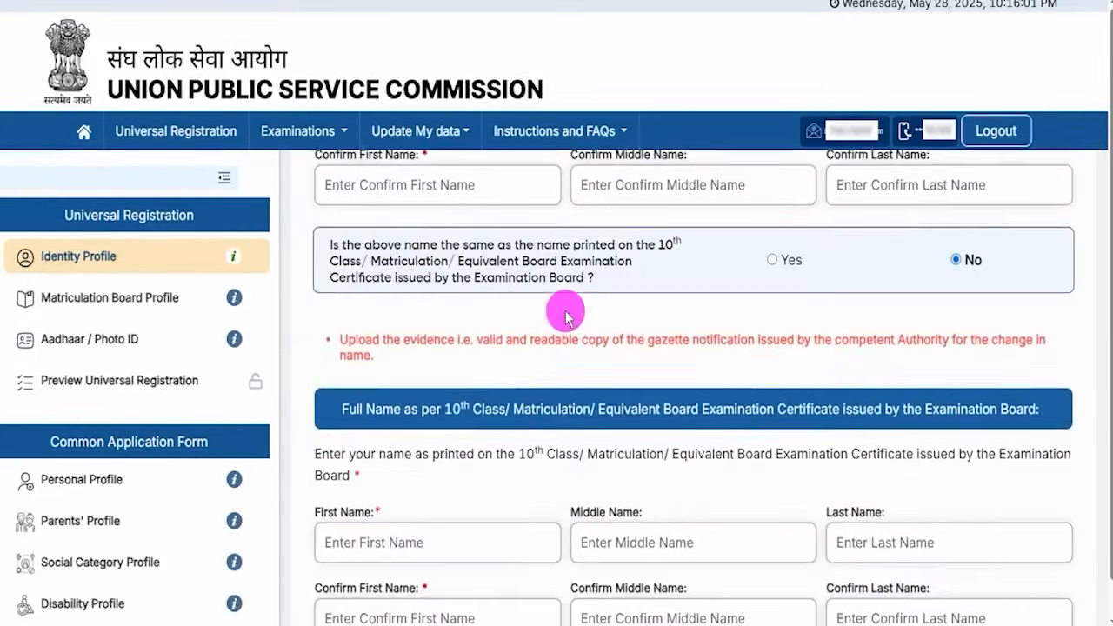
pyautogui.click(772, 266)
pyautogui.scroll(2, 560, 330)
pyautogui.scroll(-2, 541, 393)
pyautogui.scroll(-2, 541, 393)
pyautogui.scroll(-3, 631, 392)
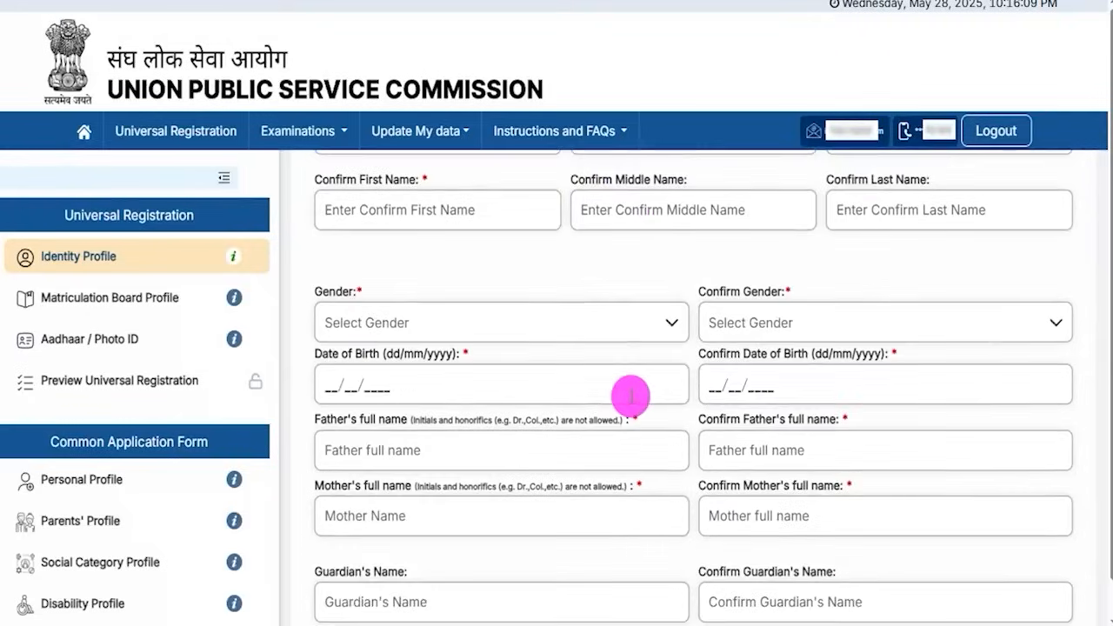
pyautogui.click(424, 296)
pyautogui.click(346, 318)
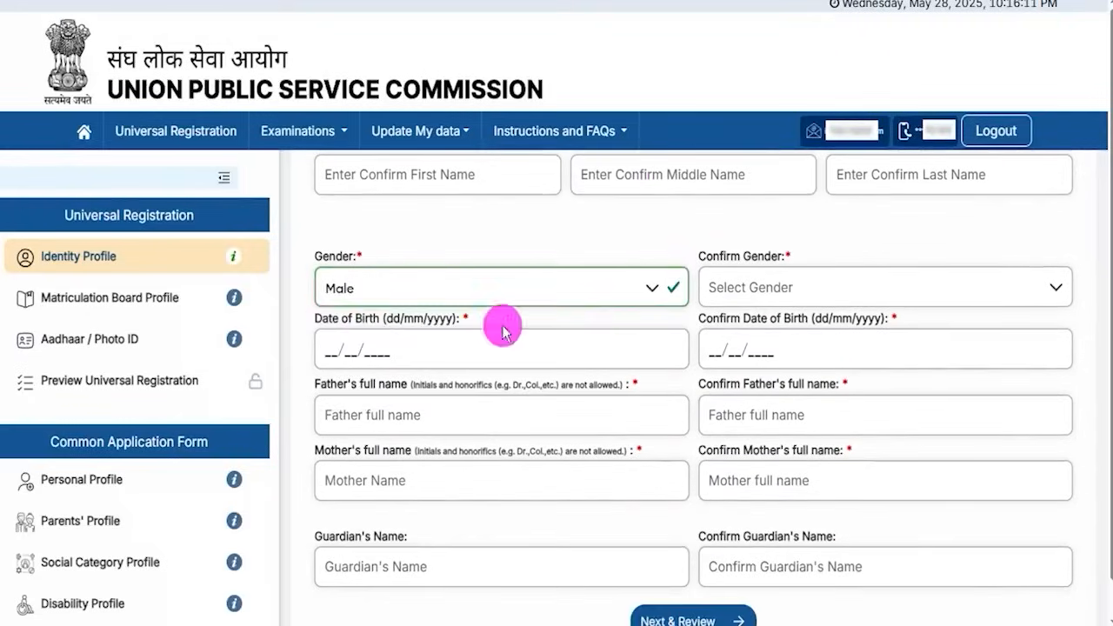
pyautogui.click(842, 288)
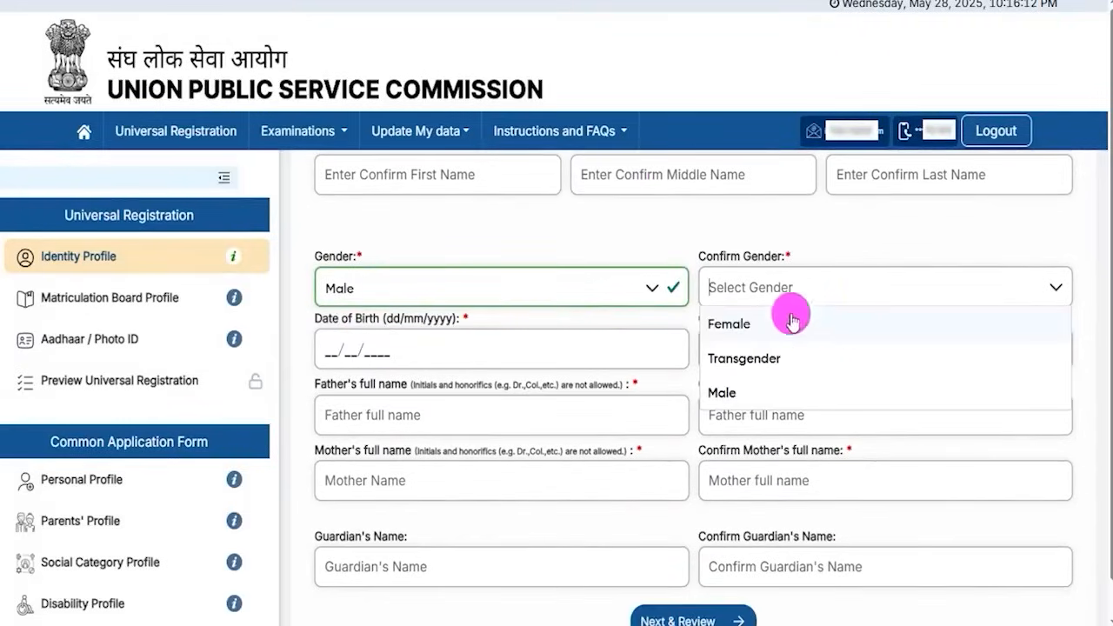
pyautogui.click(720, 392)
pyautogui.moveTo(338, 318); pyautogui.dragTo(331, 352)
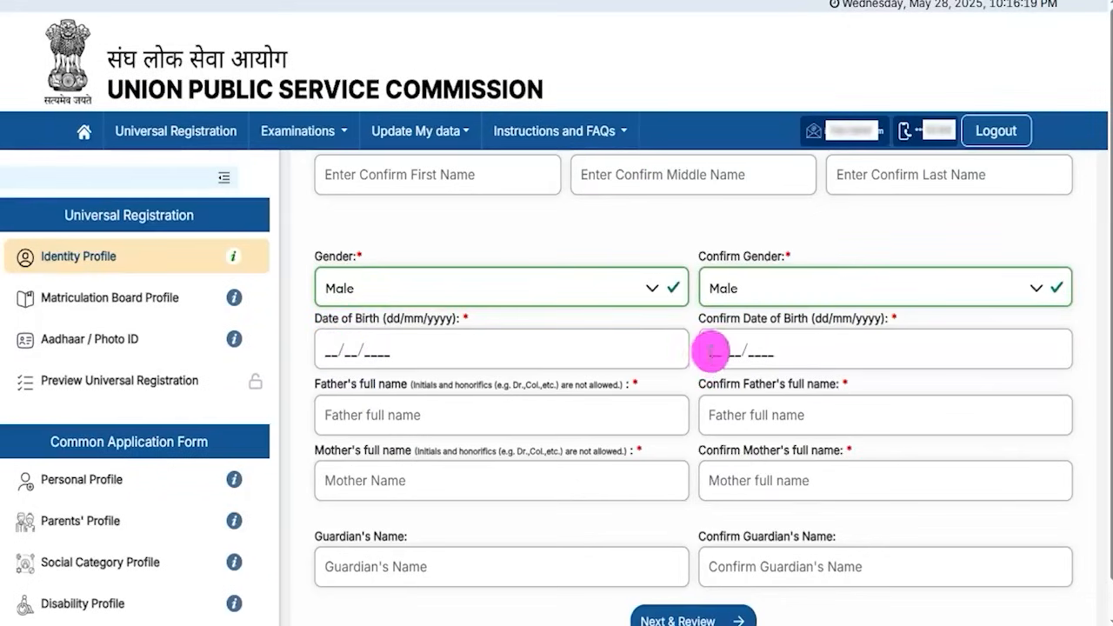
pyautogui.click(711, 351)
pyautogui.scroll(-1, 467, 422)
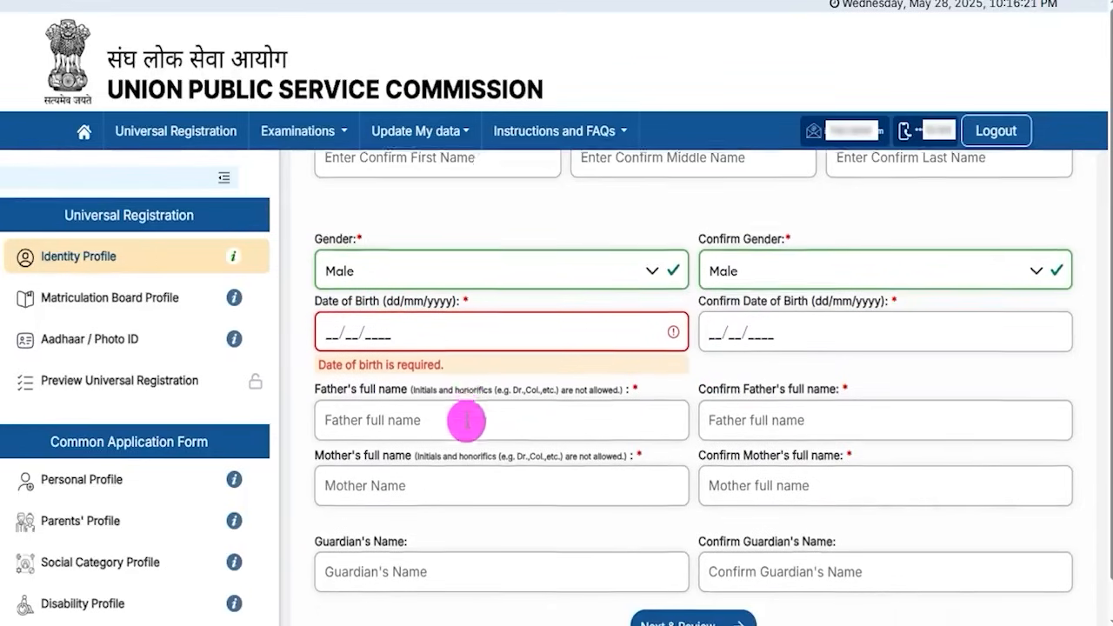
pyautogui.scroll(-1, 467, 380)
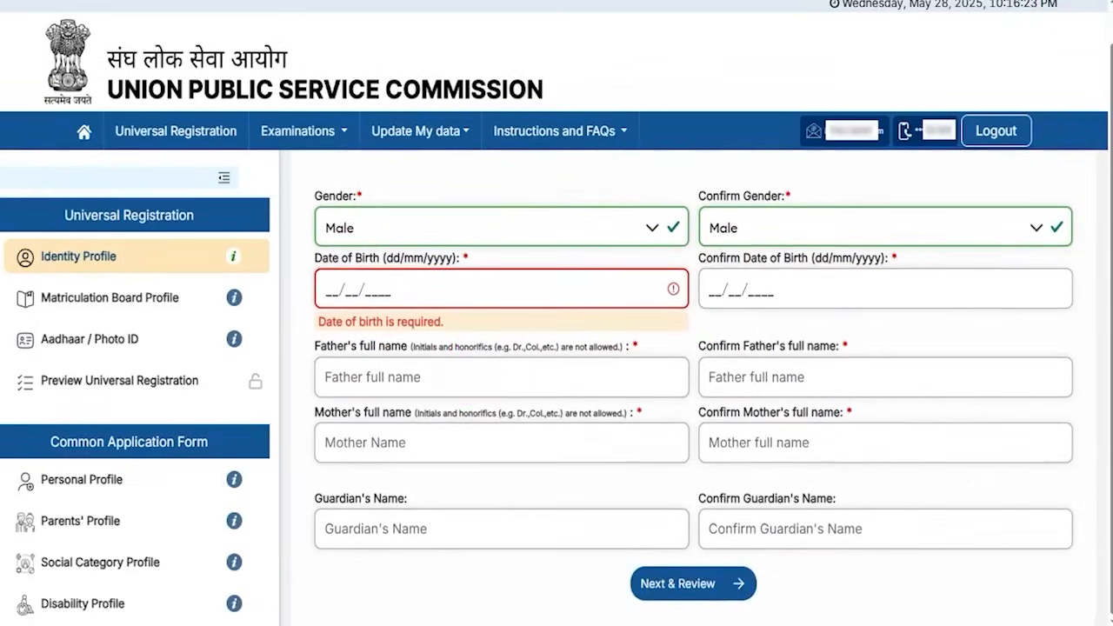
pyautogui.moveTo(443, 379); pyautogui.dragTo(509, 342)
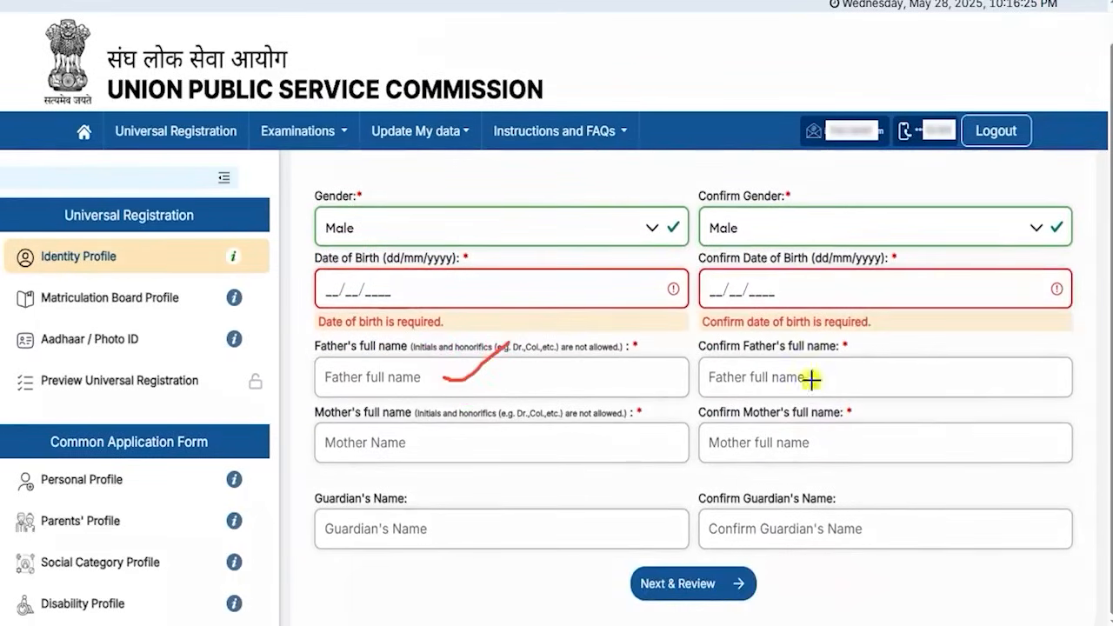
pyautogui.moveTo(810, 380); pyautogui.dragTo(859, 351)
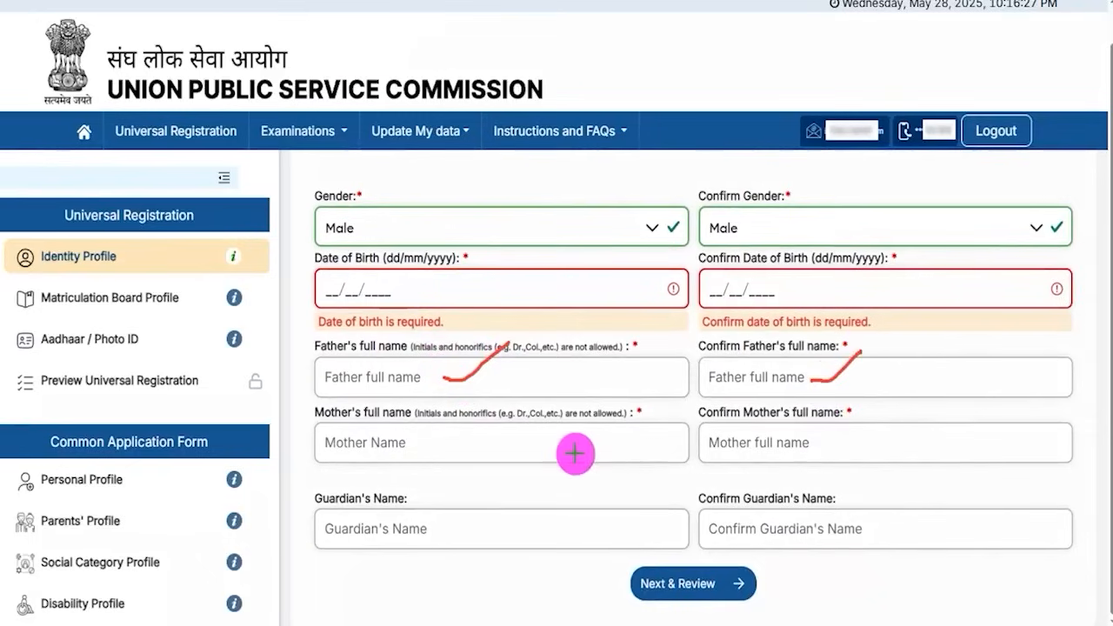
pyautogui.moveTo(442, 449); pyautogui.dragTo(508, 420)
pyautogui.moveTo(841, 445); pyautogui.dragTo(907, 407)
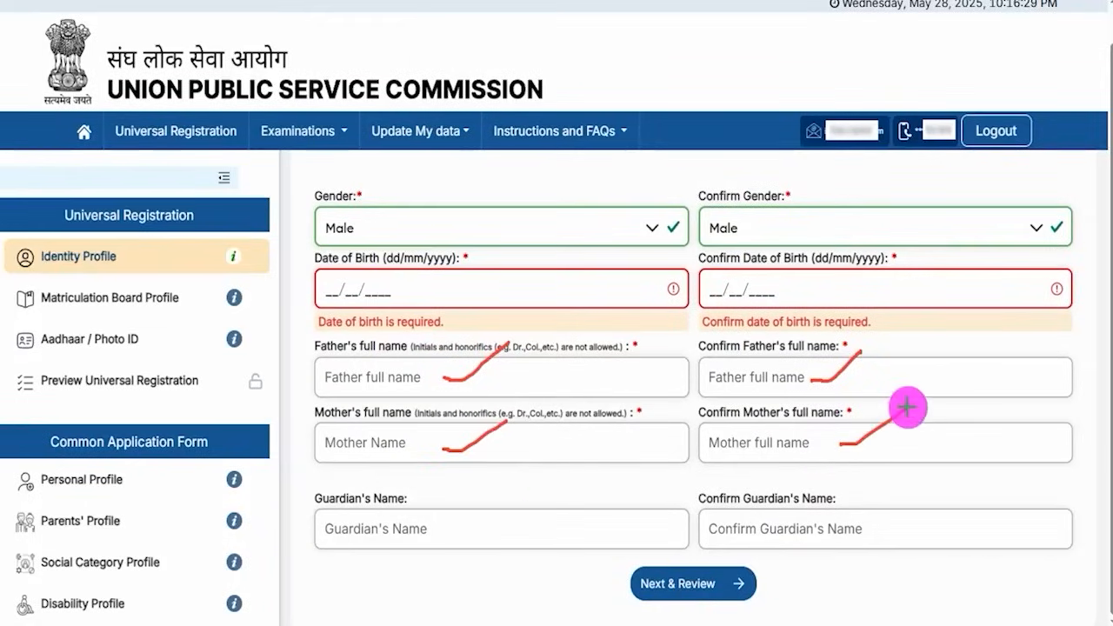
pyautogui.moveTo(456, 530); pyautogui.dragTo(524, 484)
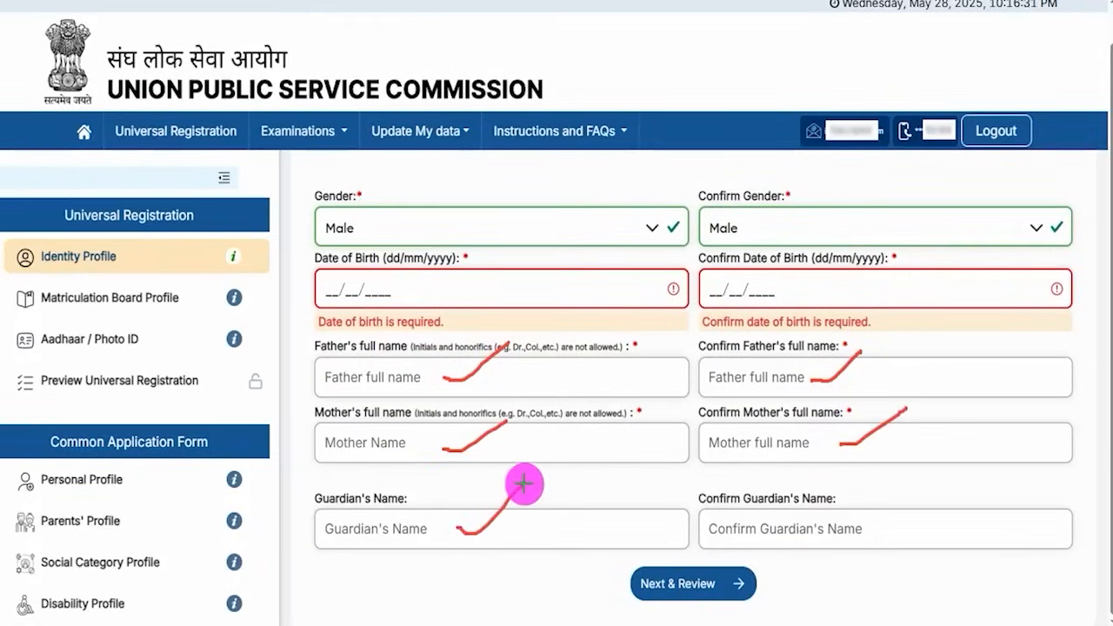
pyautogui.moveTo(877, 525); pyautogui.dragTo(953, 474)
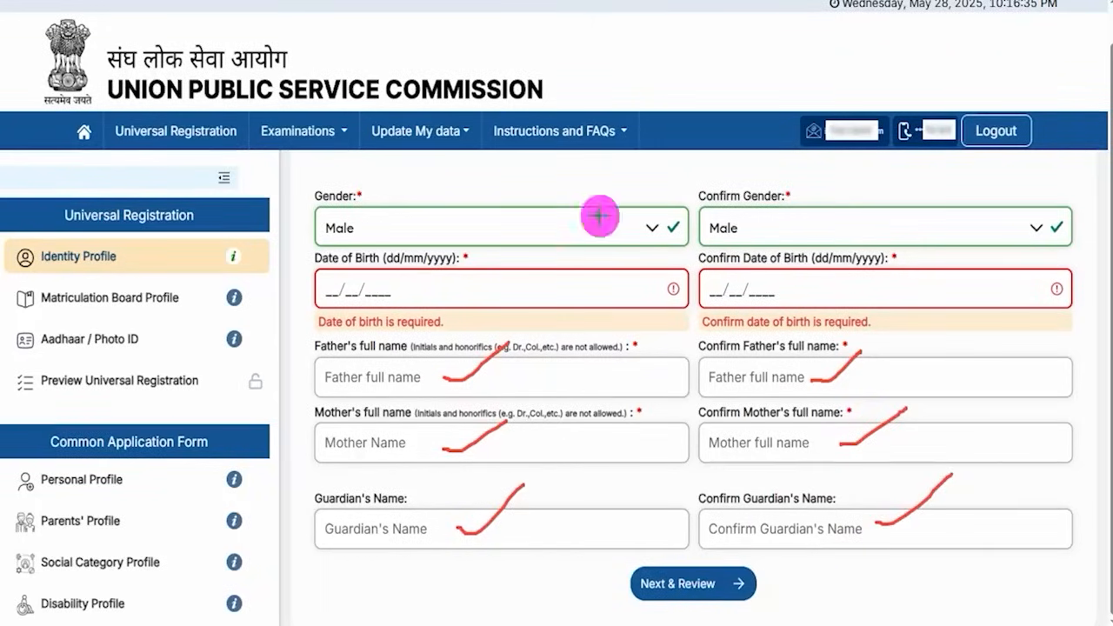
pyautogui.moveTo(991, 571); pyautogui.dragTo(746, 592)
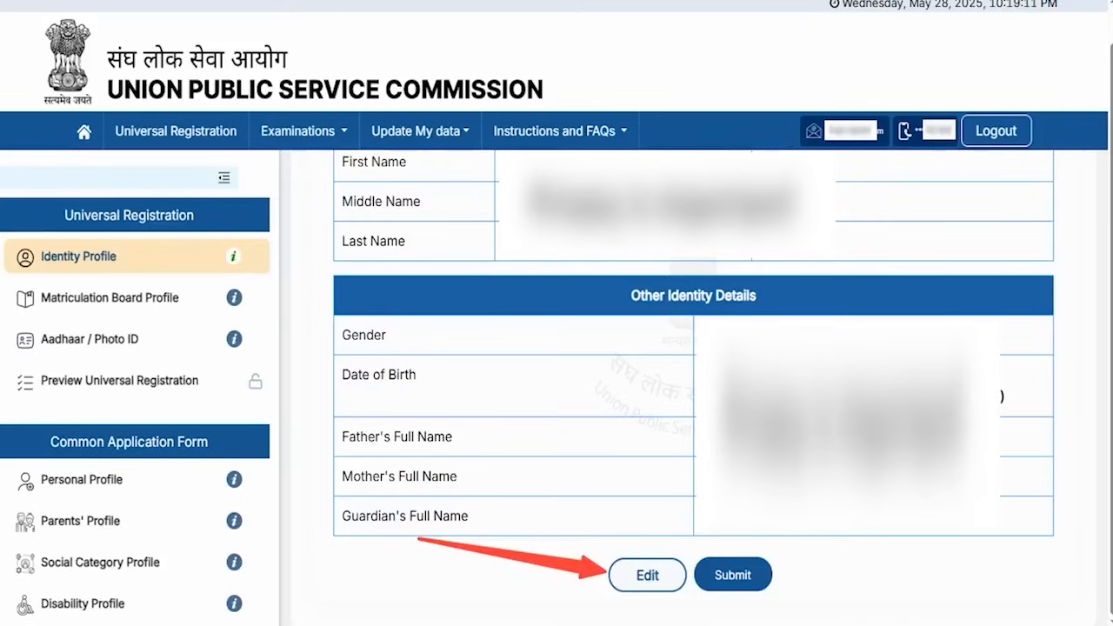
# Submit the reviewed Identity Profile details
pyautogui.click(733, 575)
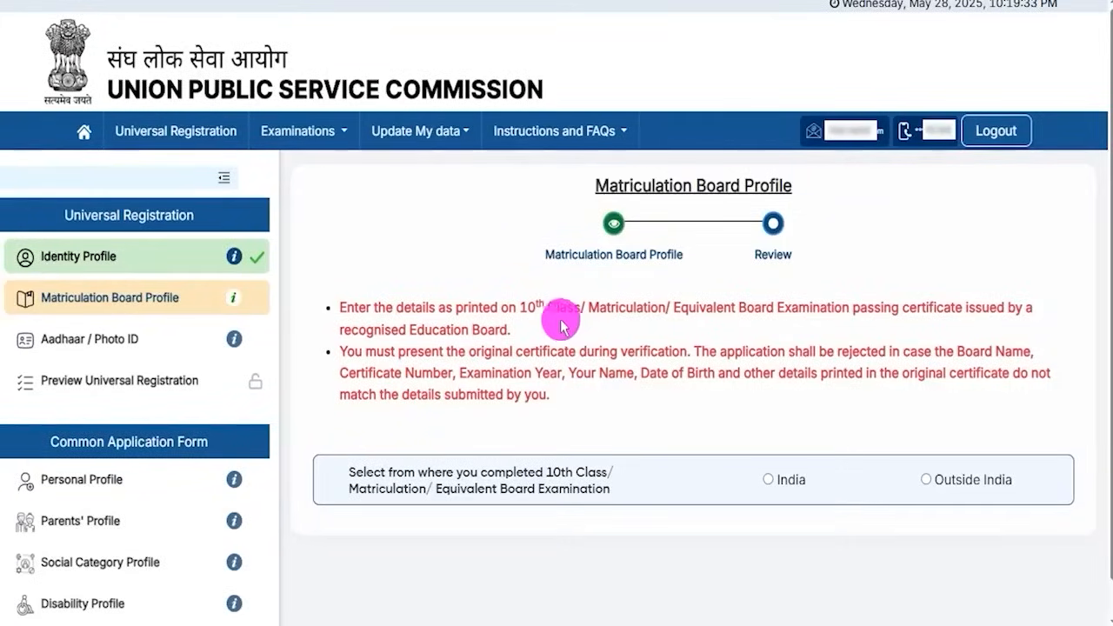
# Indicate that 10th Class was completed in India
pyautogui.moveTo(522, 305); pyautogui.dragTo(608, 311)
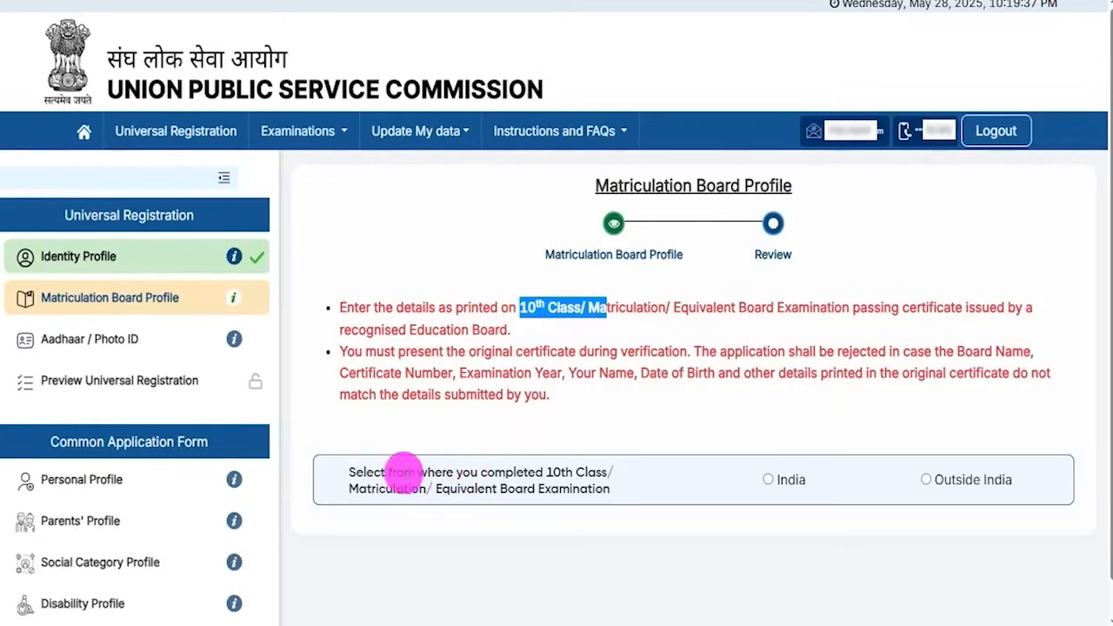
pyautogui.moveTo(386, 472); pyautogui.dragTo(559, 467)
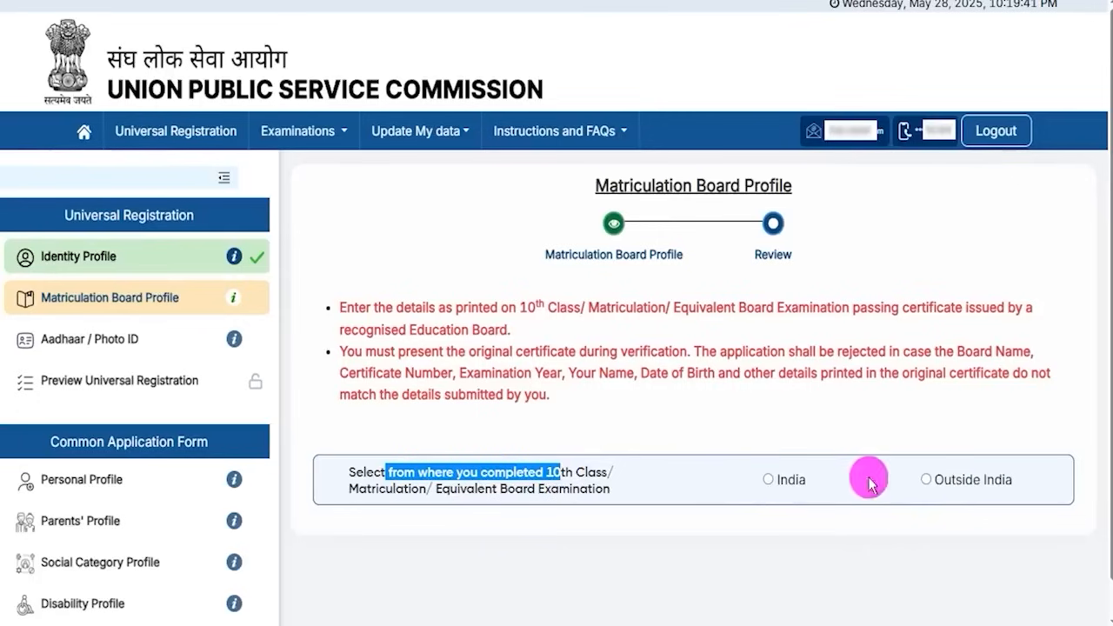
pyautogui.click(768, 480)
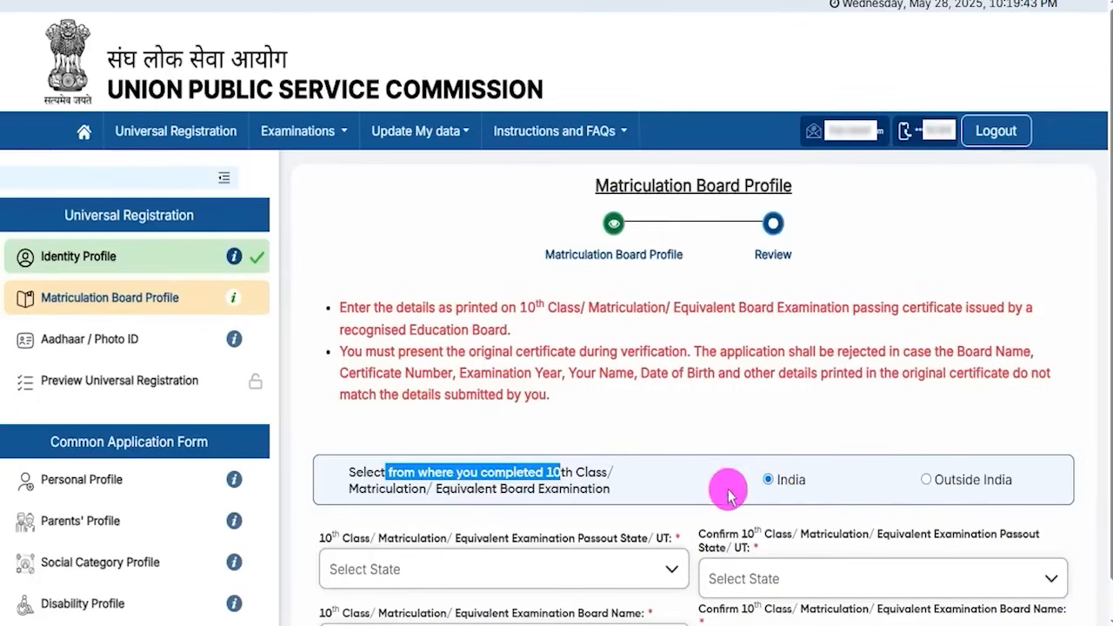
# Select Uttar Pradesh as the passout state and confirm it
pyautogui.scroll(-3, 661, 497)
pyautogui.moveTo(320, 279); pyautogui.dragTo(636, 279)
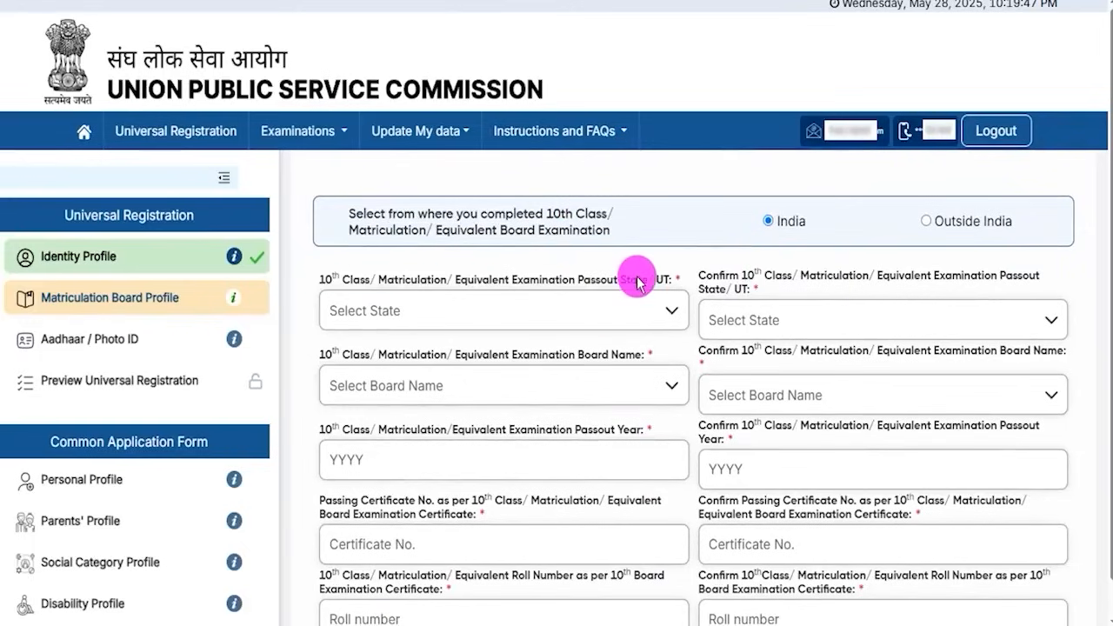
pyautogui.click(510, 312)
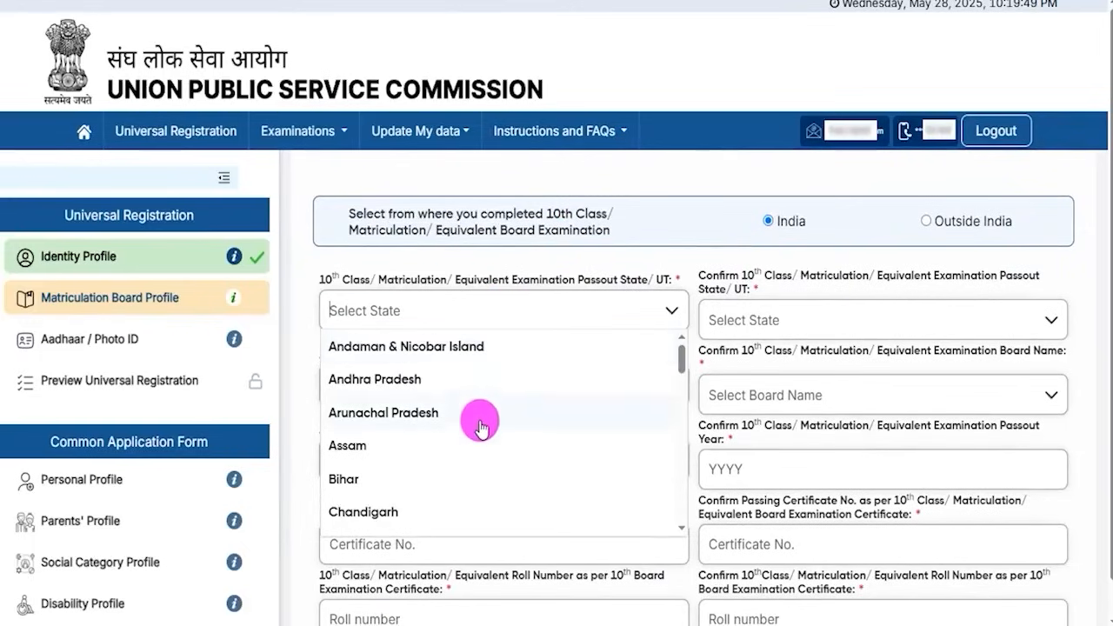
pyautogui.scroll(-10, 480, 423)
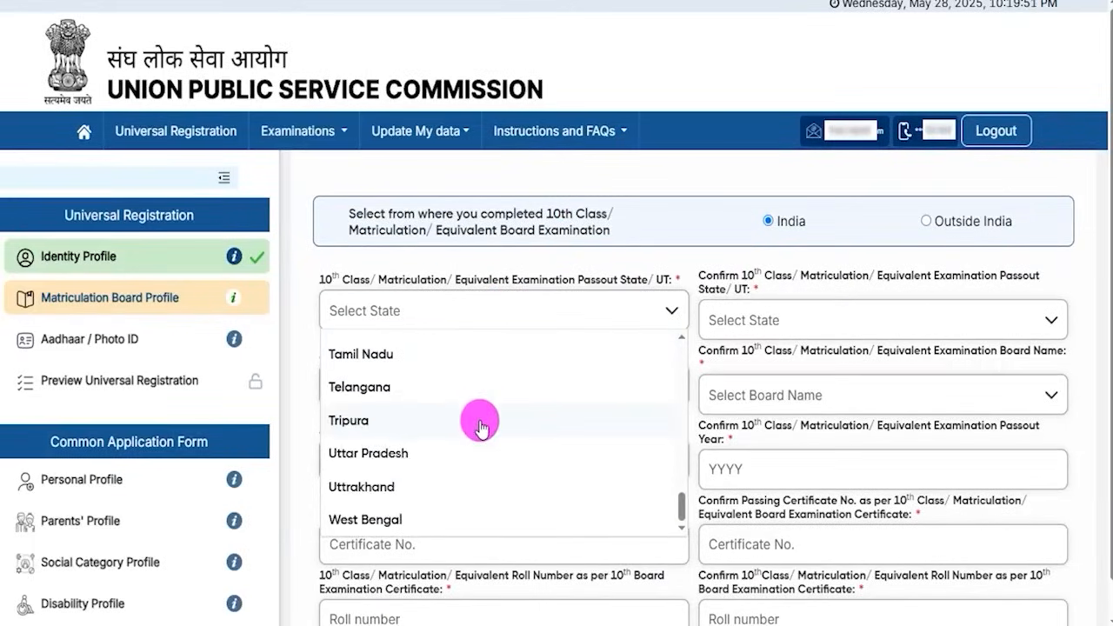
pyautogui.click(374, 454)
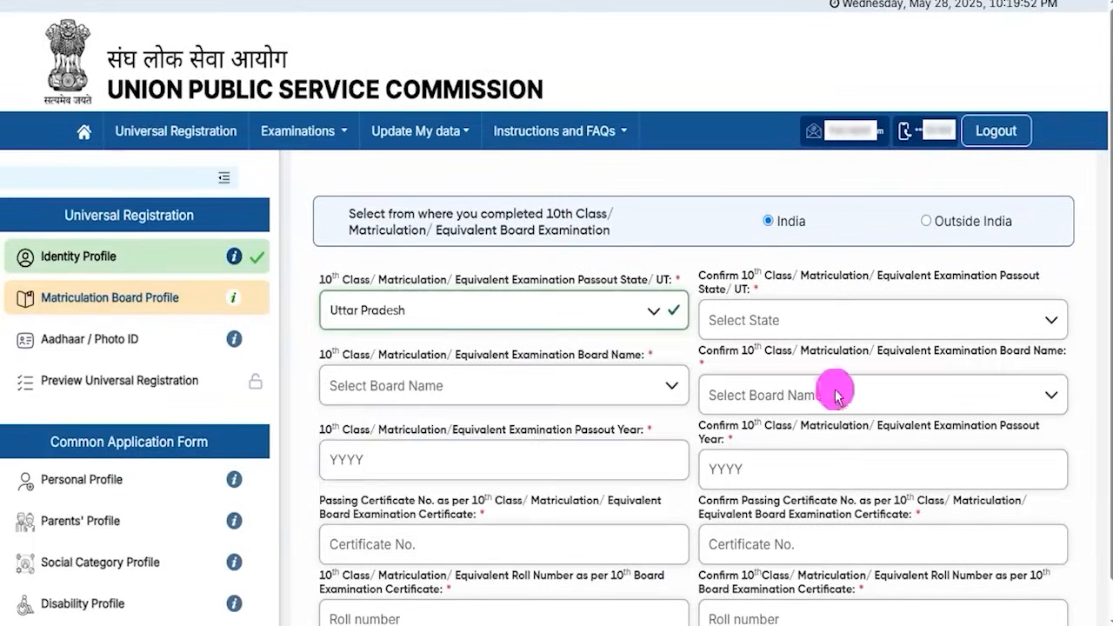
pyautogui.click(795, 323)
pyautogui.scroll(-10, 787, 425)
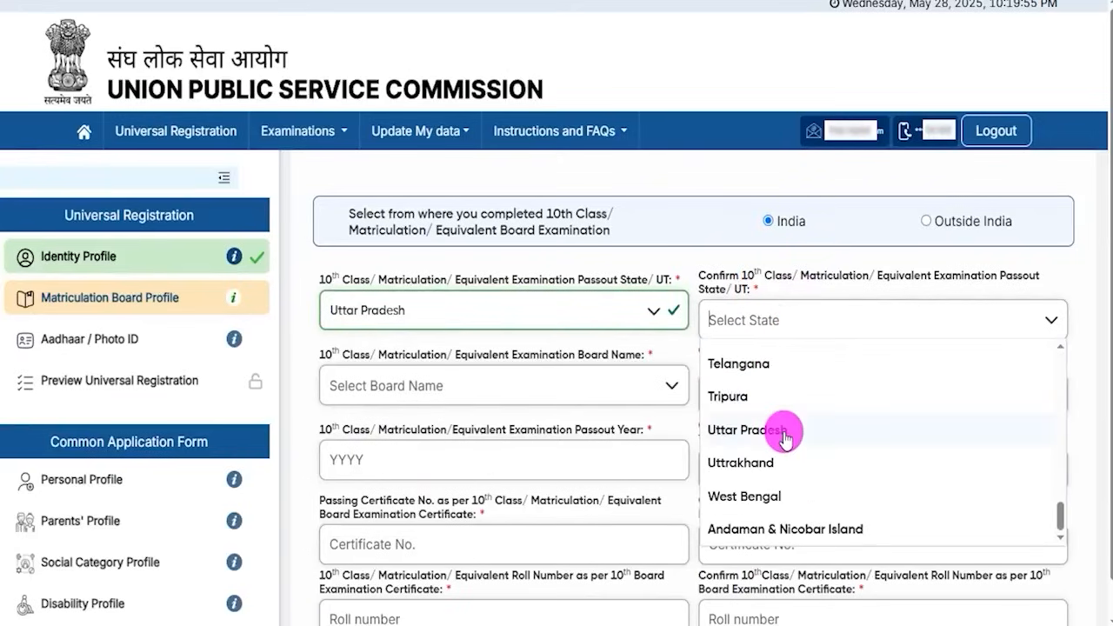
pyautogui.click(746, 429)
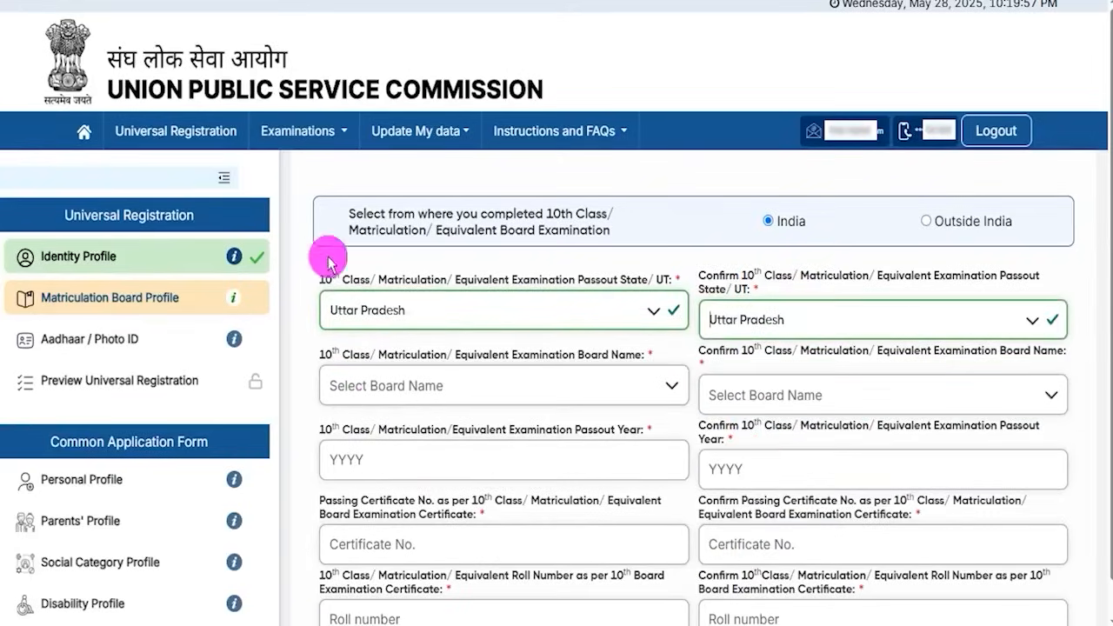
# Select Central Board of Secondary Education as the board and confirm it
pyautogui.moveTo(344, 360); pyautogui.dragTo(599, 350)
pyautogui.click(502, 386)
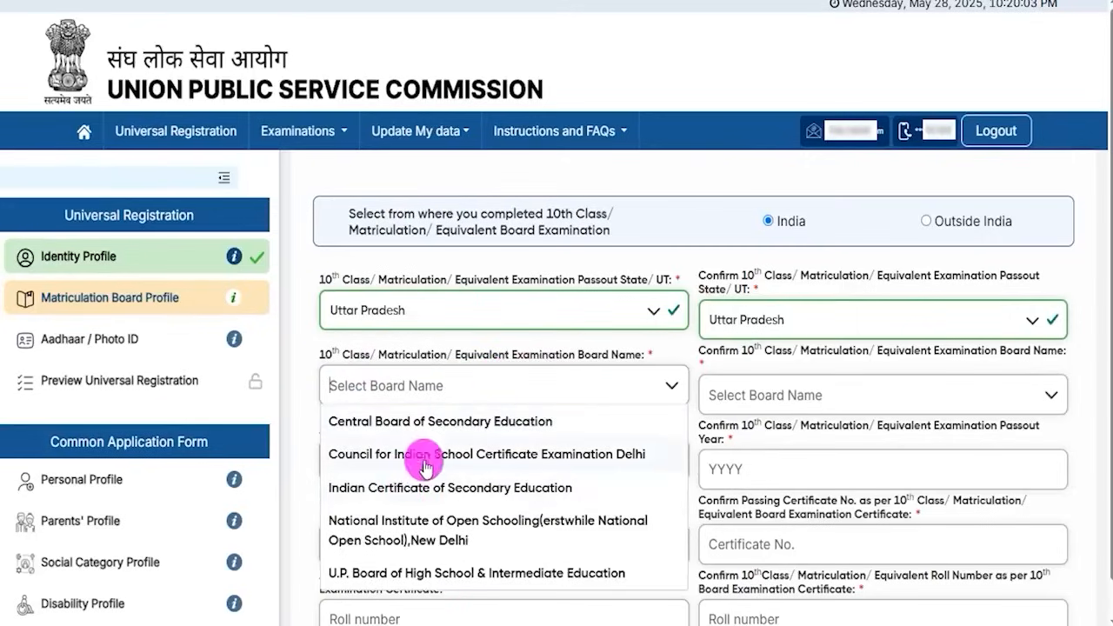
pyautogui.click(441, 423)
pyautogui.click(783, 394)
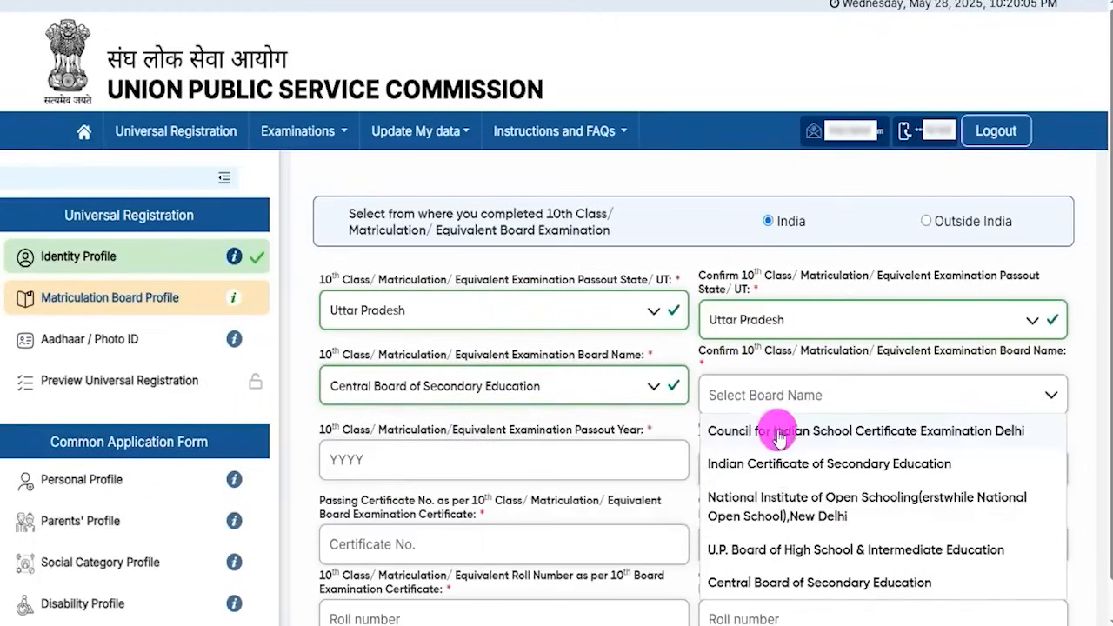
pyautogui.click(766, 584)
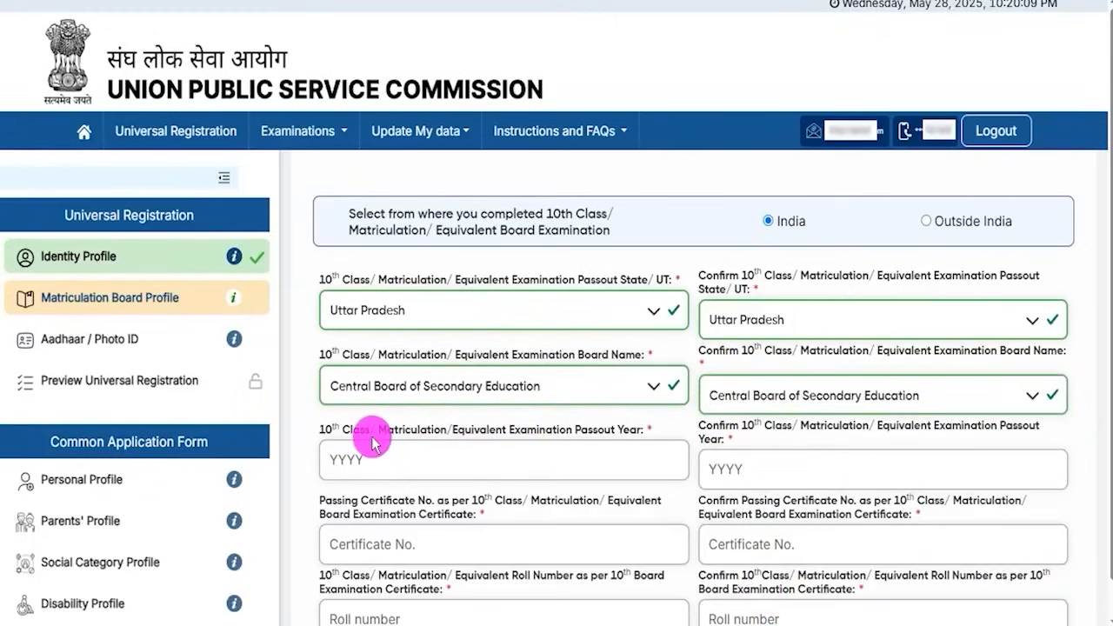
pyautogui.moveTo(360, 430); pyautogui.dragTo(460, 433)
pyautogui.click(361, 461)
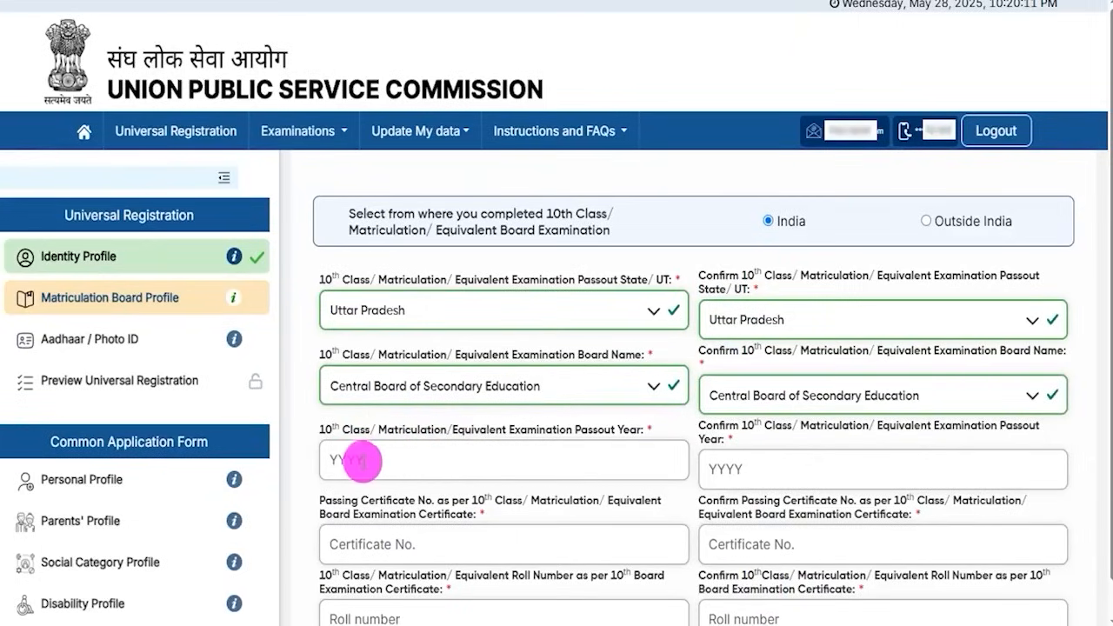
# Pass through the passout year, certificate number, roll number and issue date fields, leaving them empty
pyautogui.click(712, 425)
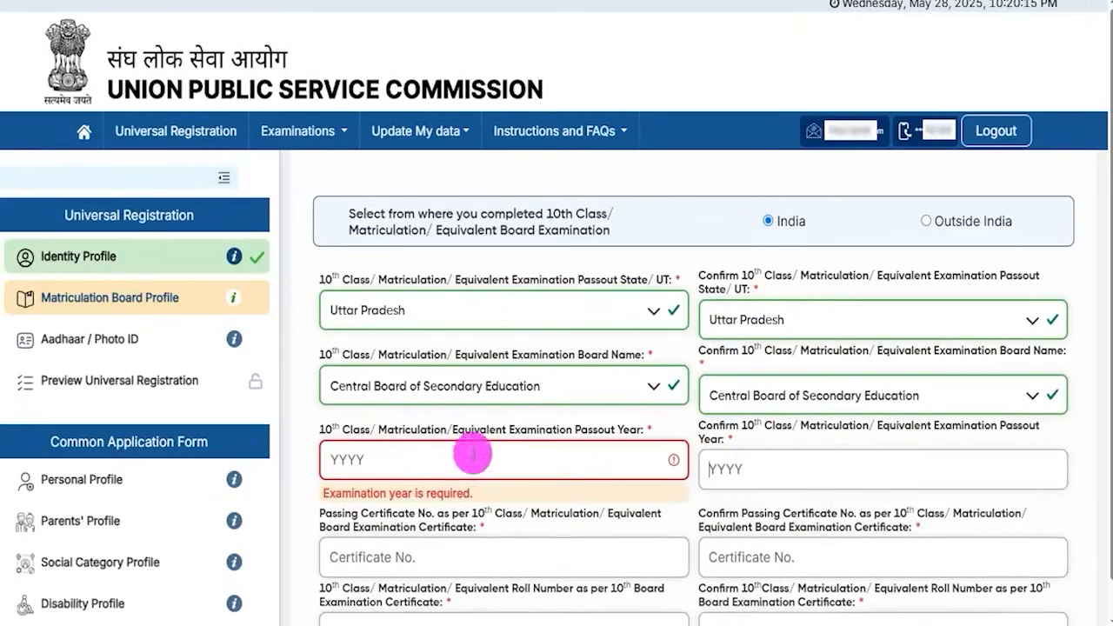
pyautogui.scroll(-2, 472, 450)
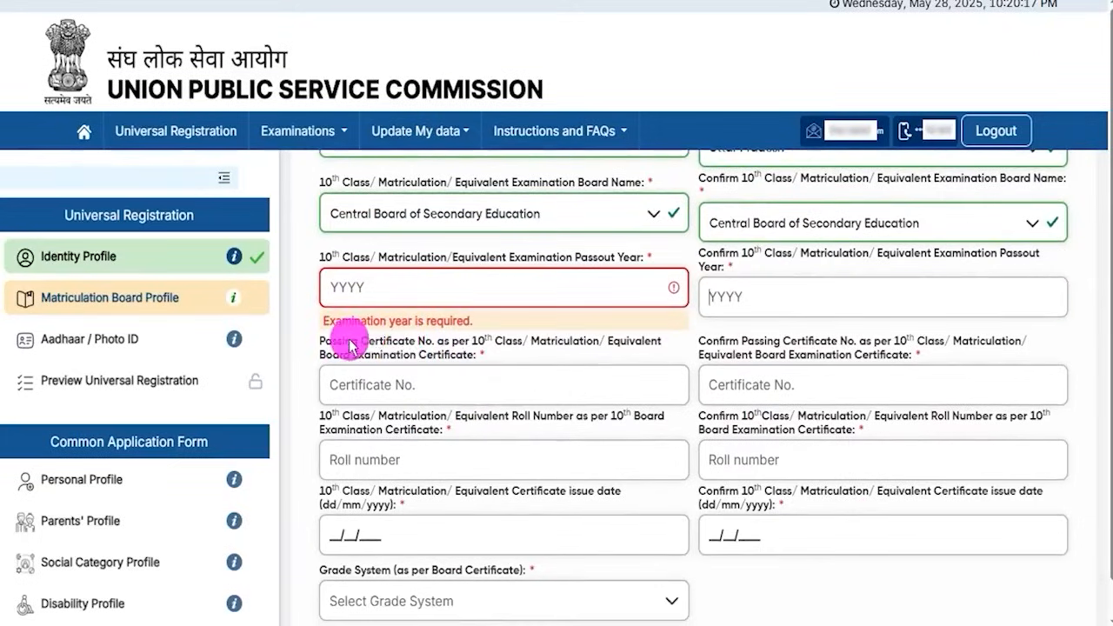
pyautogui.moveTo(350, 329); pyautogui.dragTo(432, 346)
pyautogui.moveTo(320, 351); pyautogui.dragTo(448, 361)
pyautogui.click(427, 391)
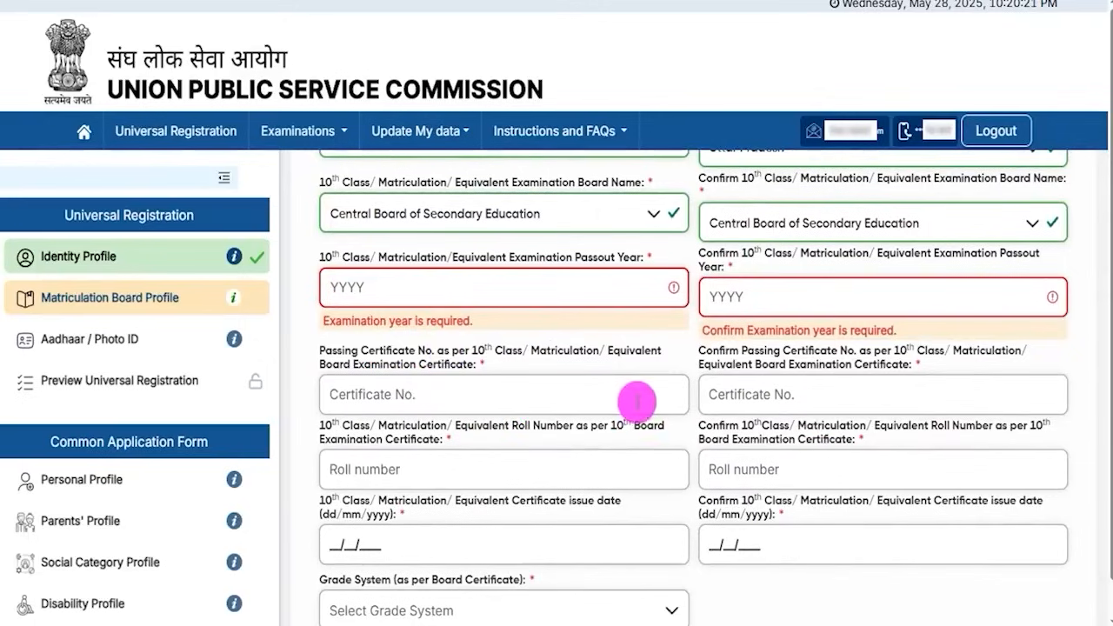
pyautogui.click(831, 396)
pyautogui.scroll(-3, 831, 397)
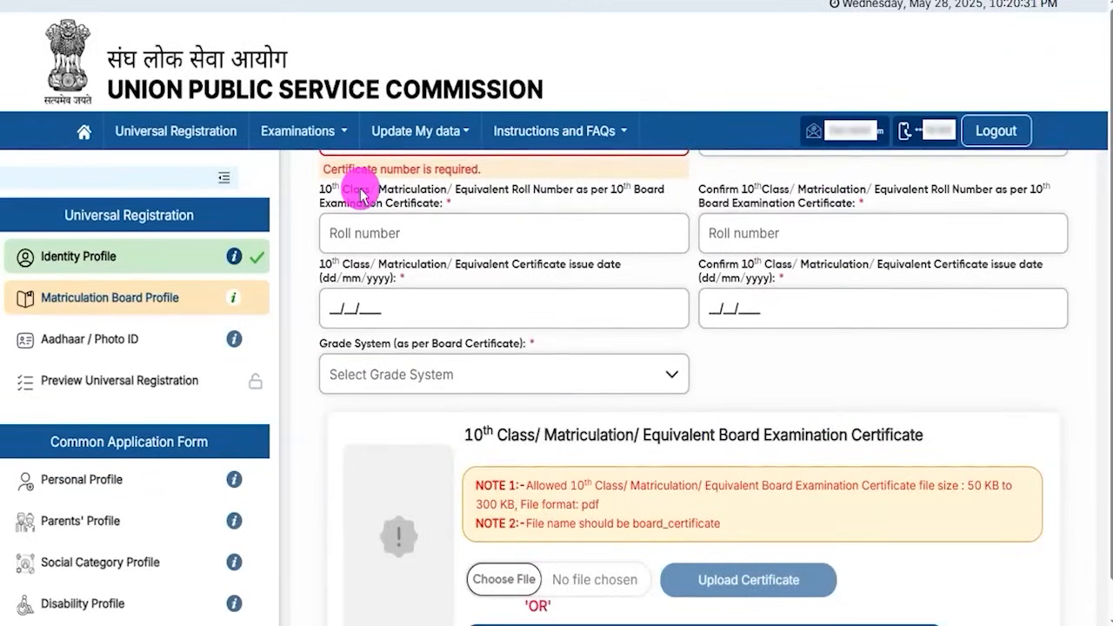
pyautogui.moveTo(323, 183); pyautogui.dragTo(542, 186)
pyautogui.click(485, 207)
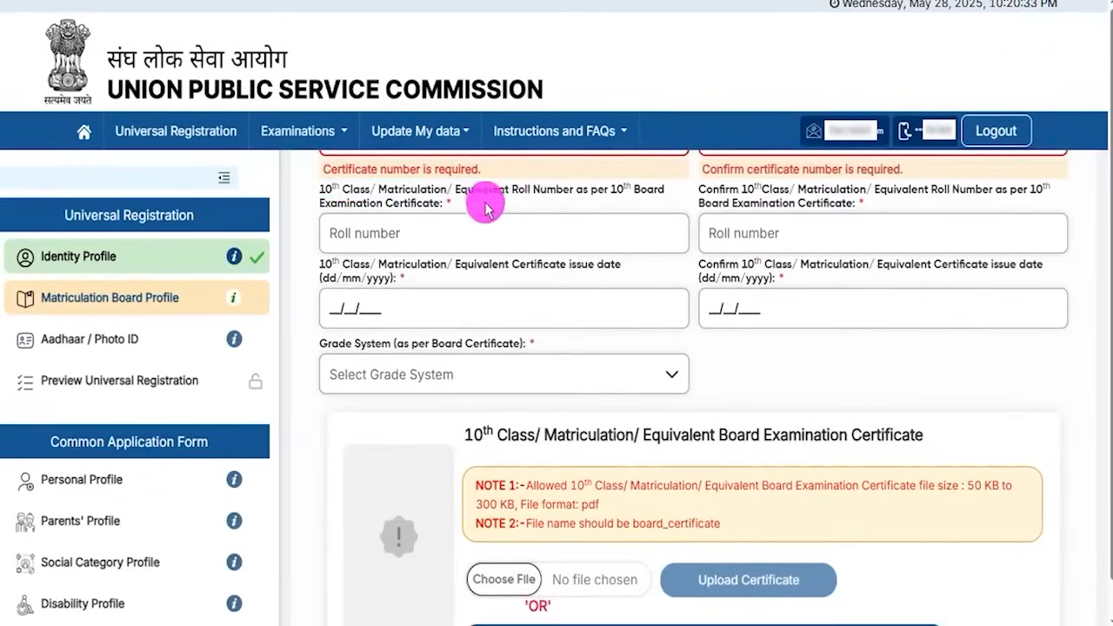
pyautogui.click(759, 231)
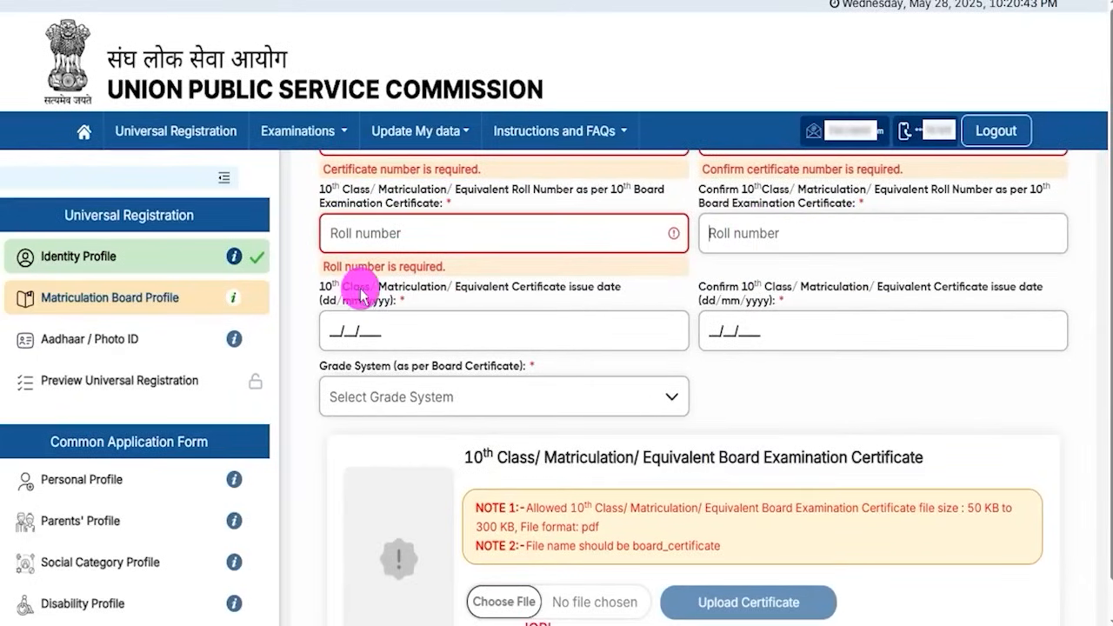
pyautogui.moveTo(359, 291); pyautogui.dragTo(448, 287)
pyautogui.click(448, 287)
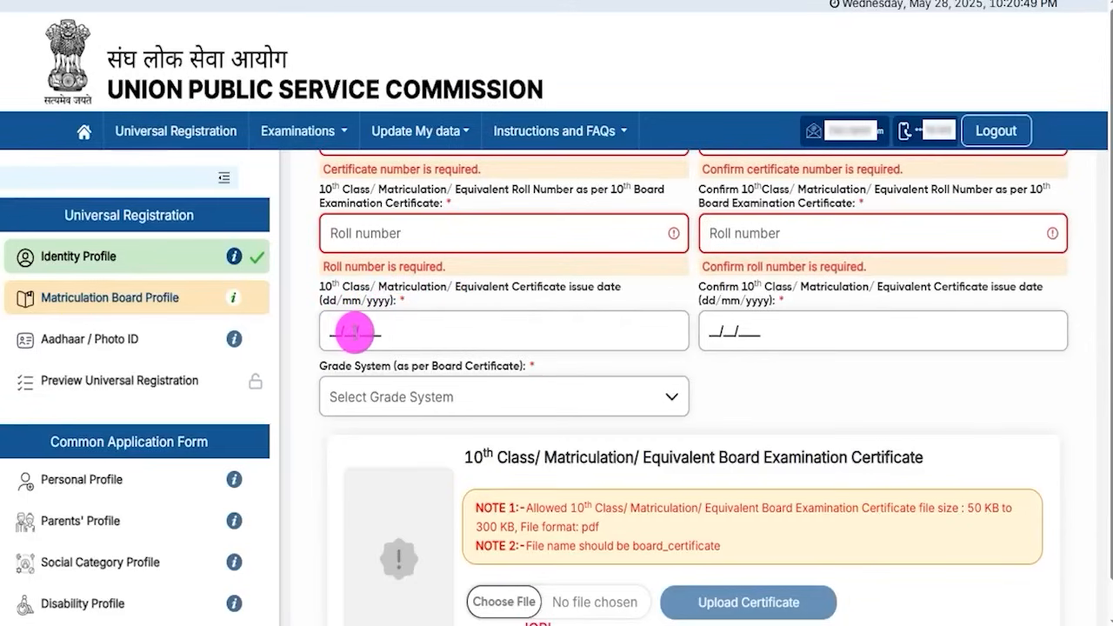
pyautogui.click(736, 289)
pyautogui.click(722, 332)
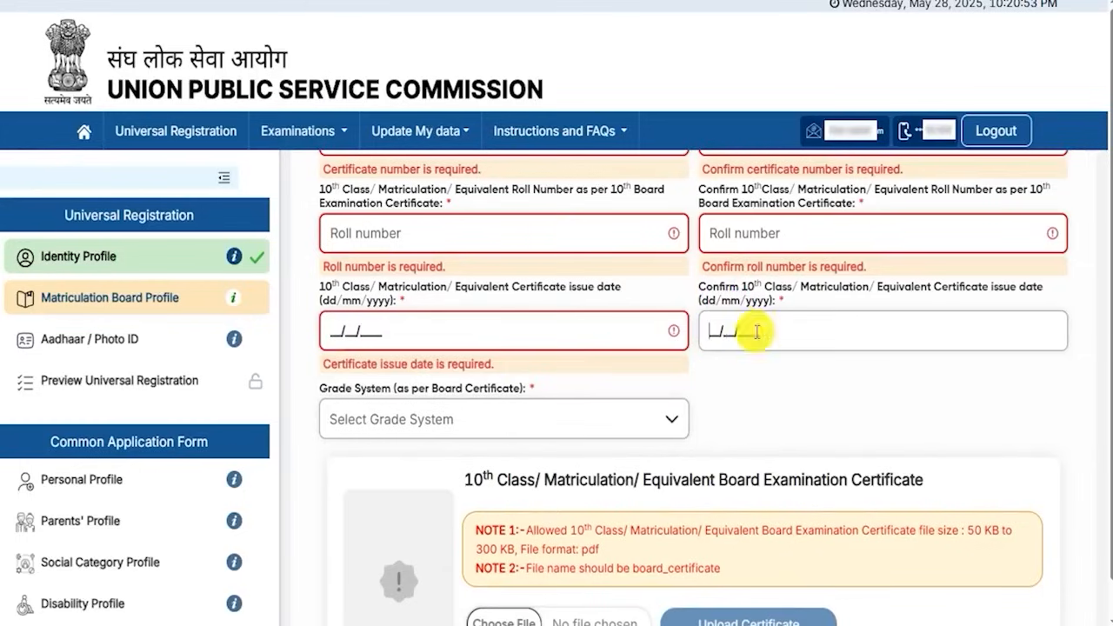
# Set Grade System to Percentage(%) Marks and enter 60 as the percentage of marks
pyautogui.click(430, 421)
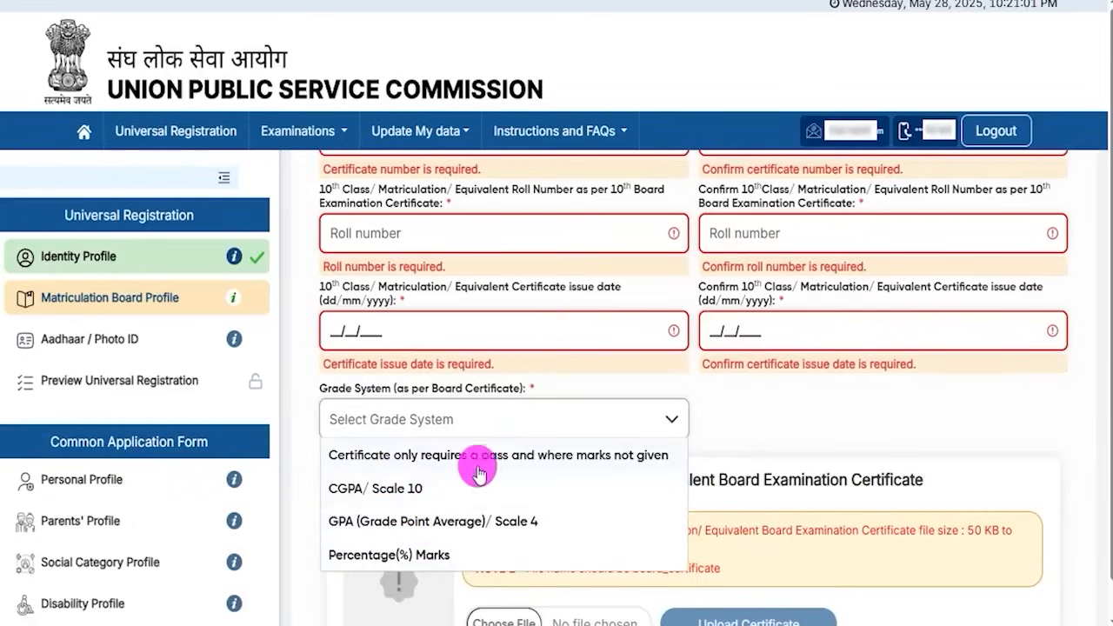
pyautogui.click(411, 567)
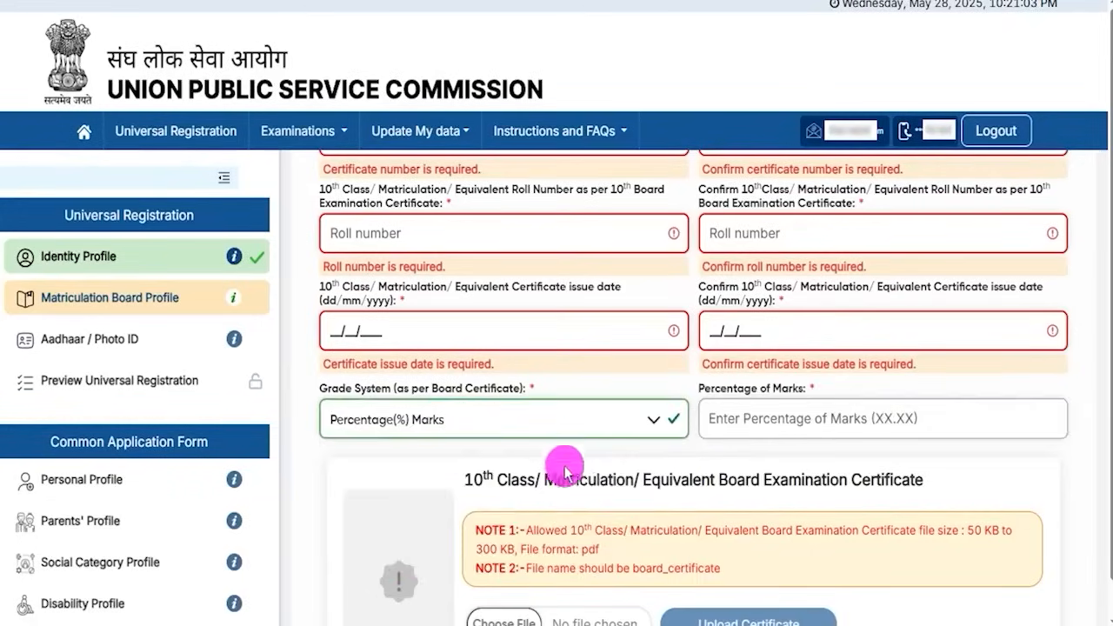
pyautogui.click(729, 416)
pyautogui.write('60.00')
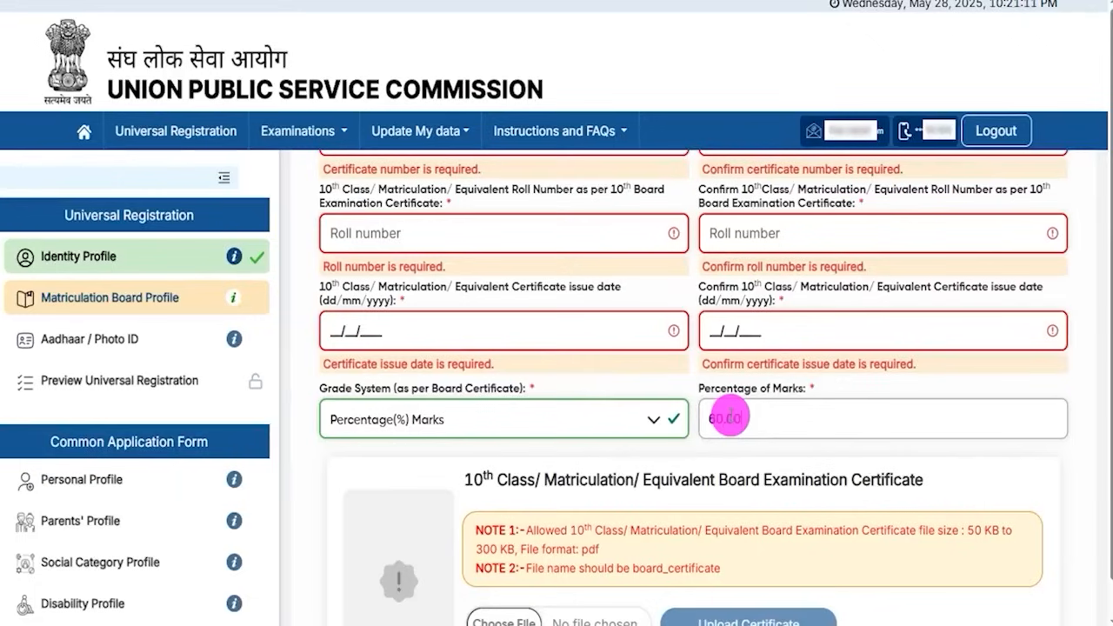
pyautogui.click(584, 460)
pyautogui.scroll(-2, 601, 435)
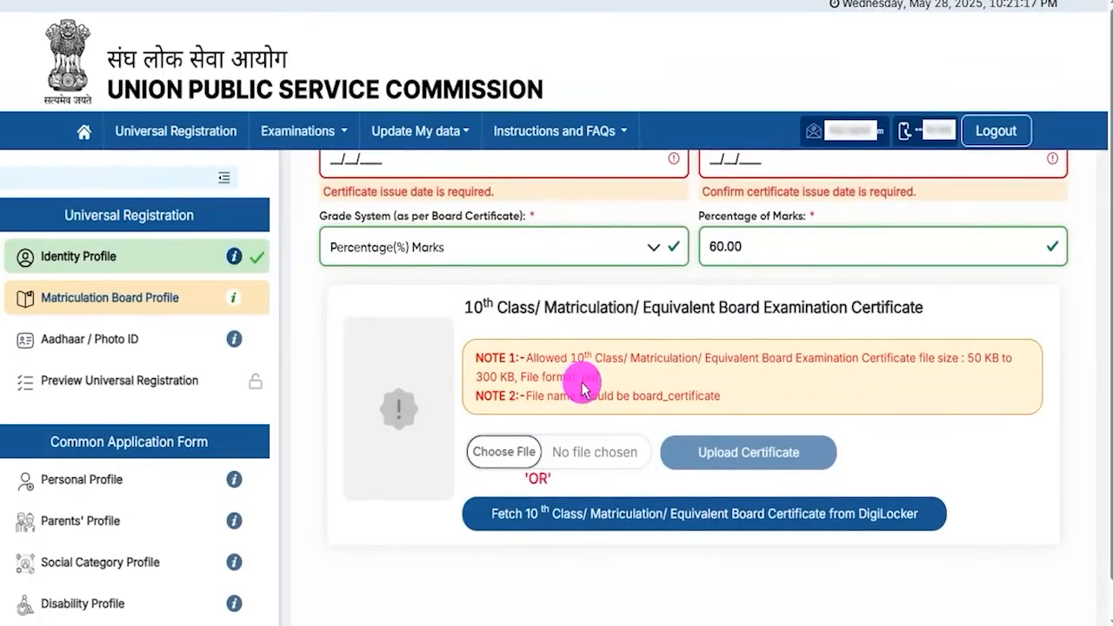
# Review the 50–300 KB board_certificate upload note and tick the declaration checkbox
pyautogui.doubleClick(975, 357)
pyautogui.doubleClick(487, 377)
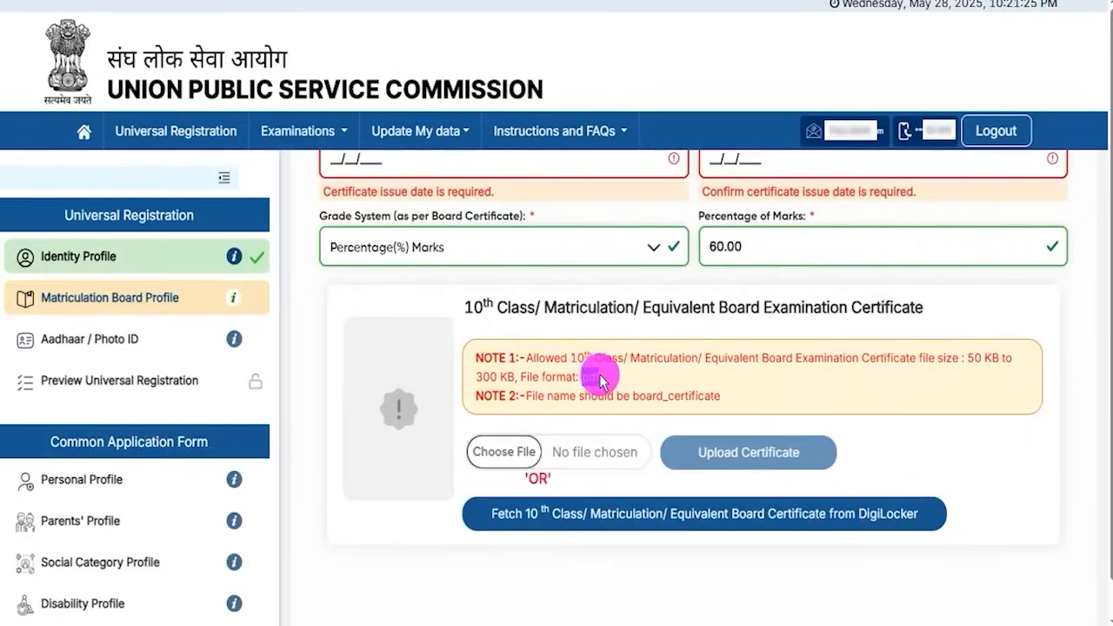
pyautogui.moveTo(634, 394); pyautogui.dragTo(718, 402)
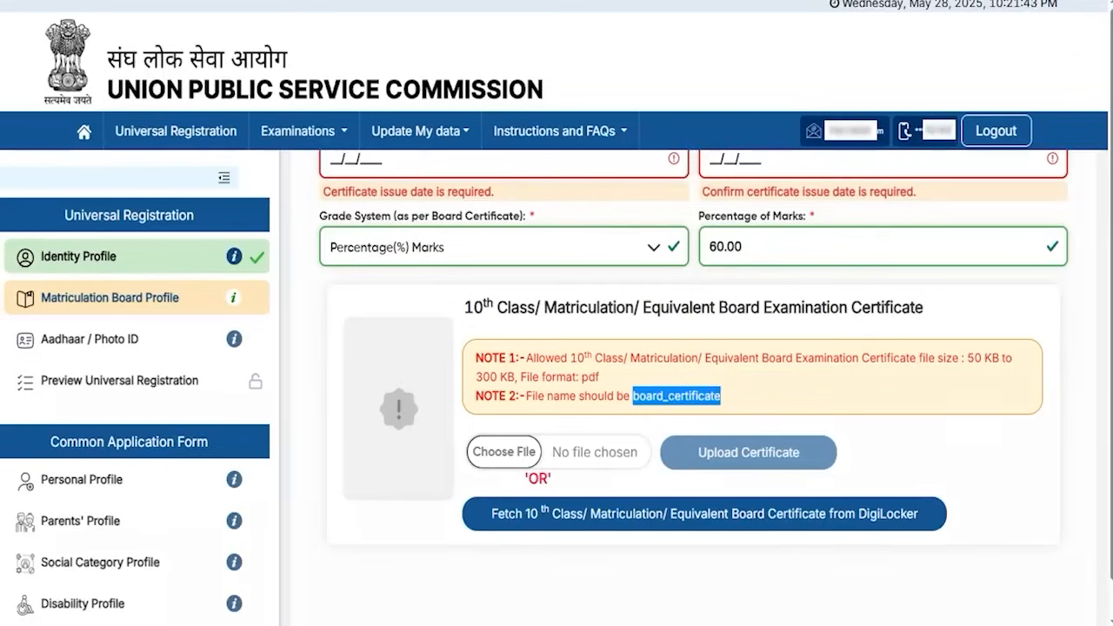
pyautogui.moveTo(527, 442); pyautogui.dragTo(572, 416)
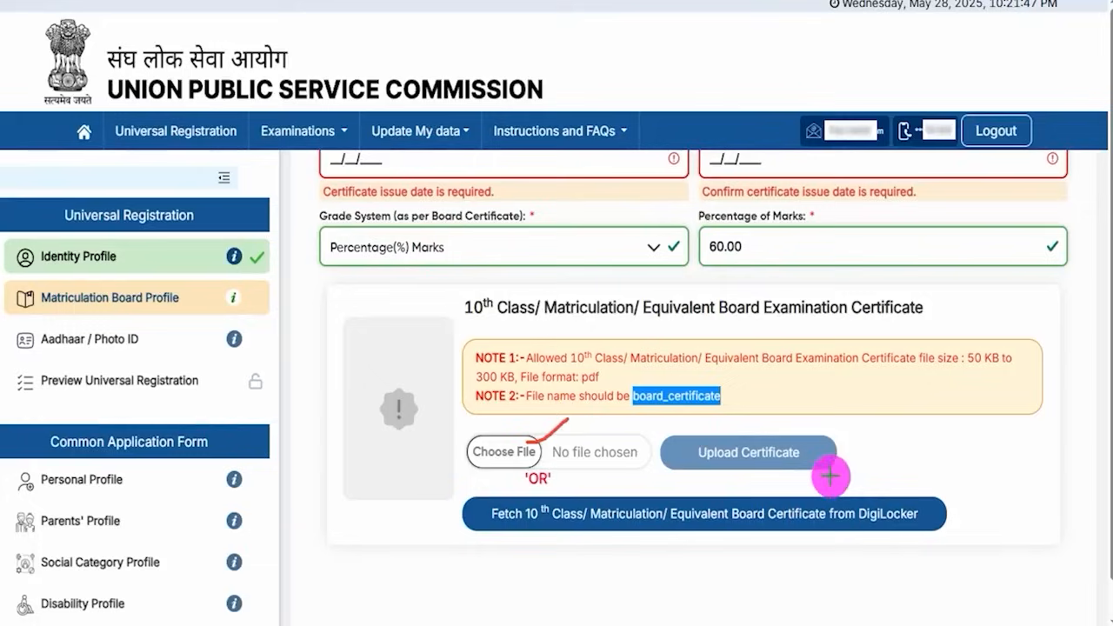
pyautogui.moveTo(810, 450); pyautogui.dragTo(847, 423)
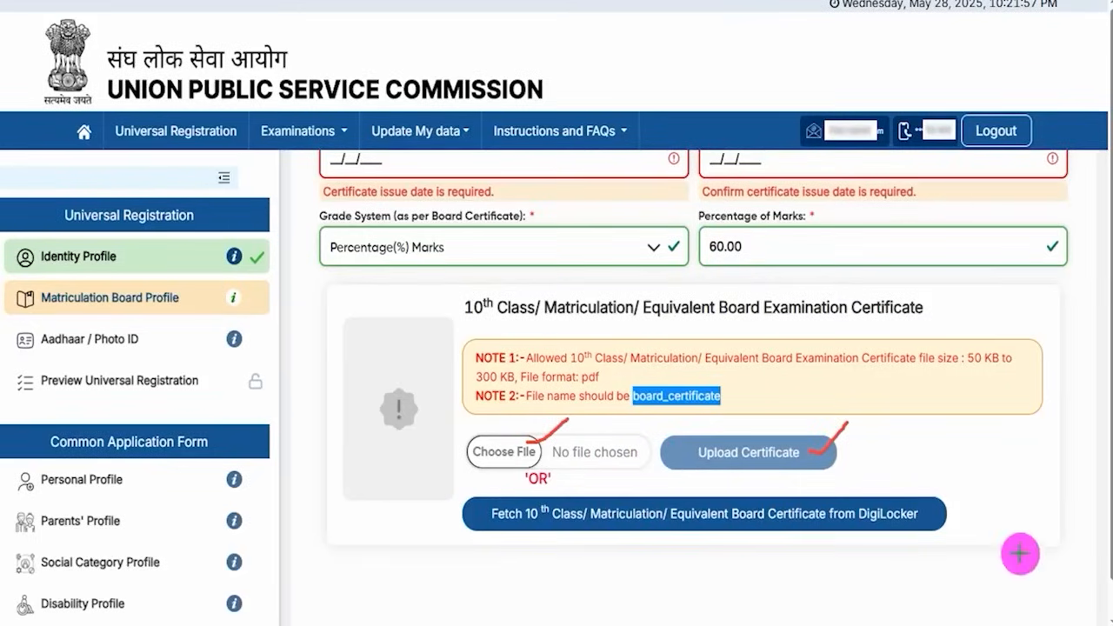
pyautogui.moveTo(937, 521); pyautogui.dragTo(974, 494)
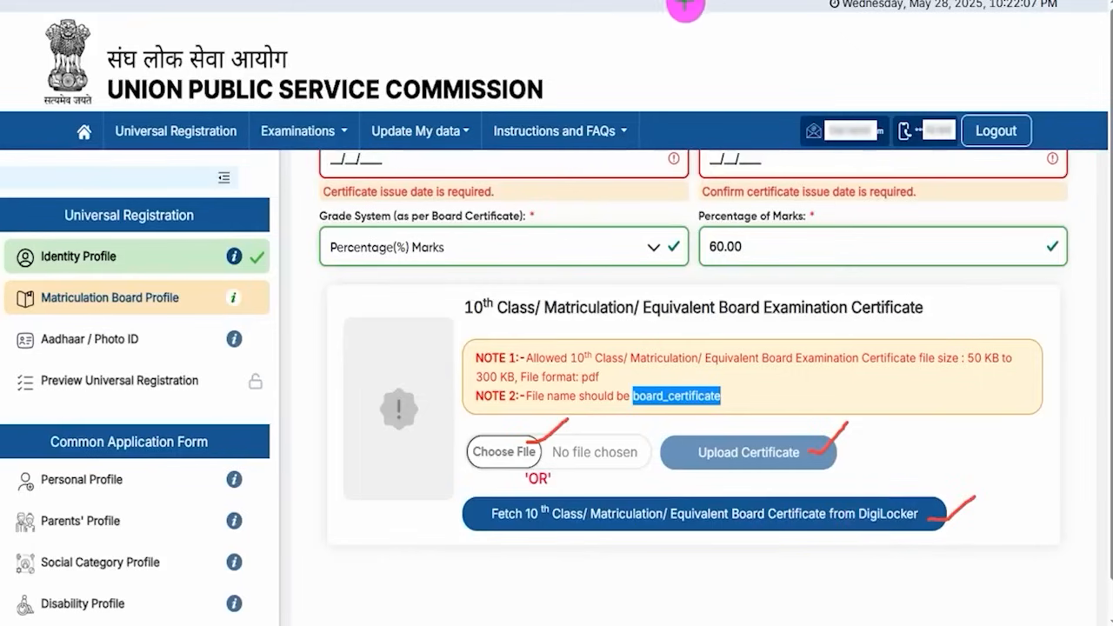
pyautogui.scroll(-2, 484, 502)
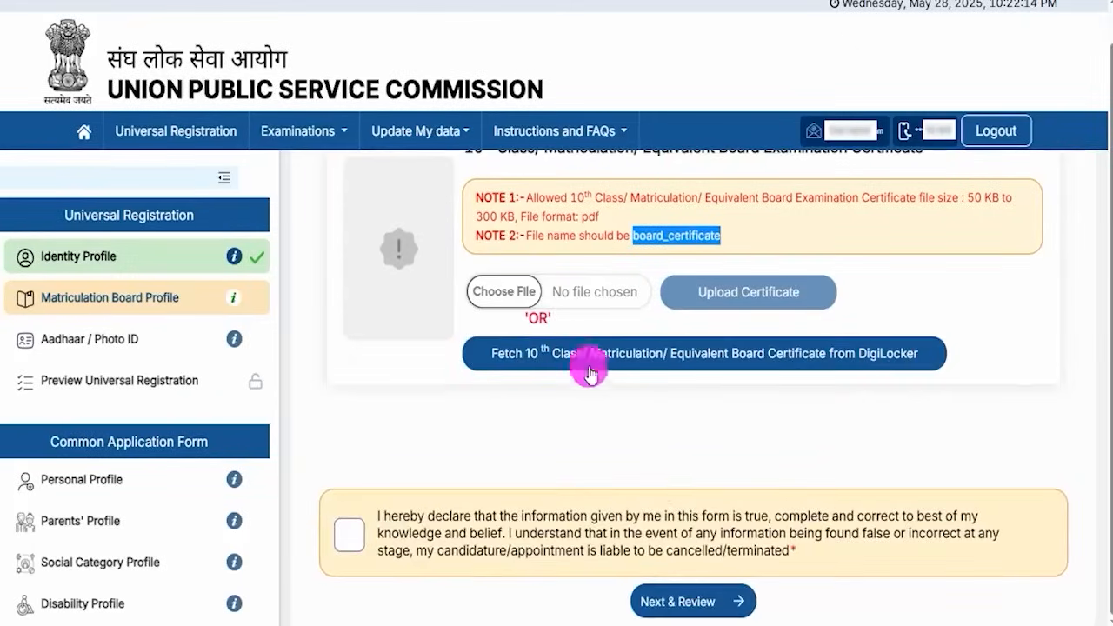
pyautogui.click(348, 534)
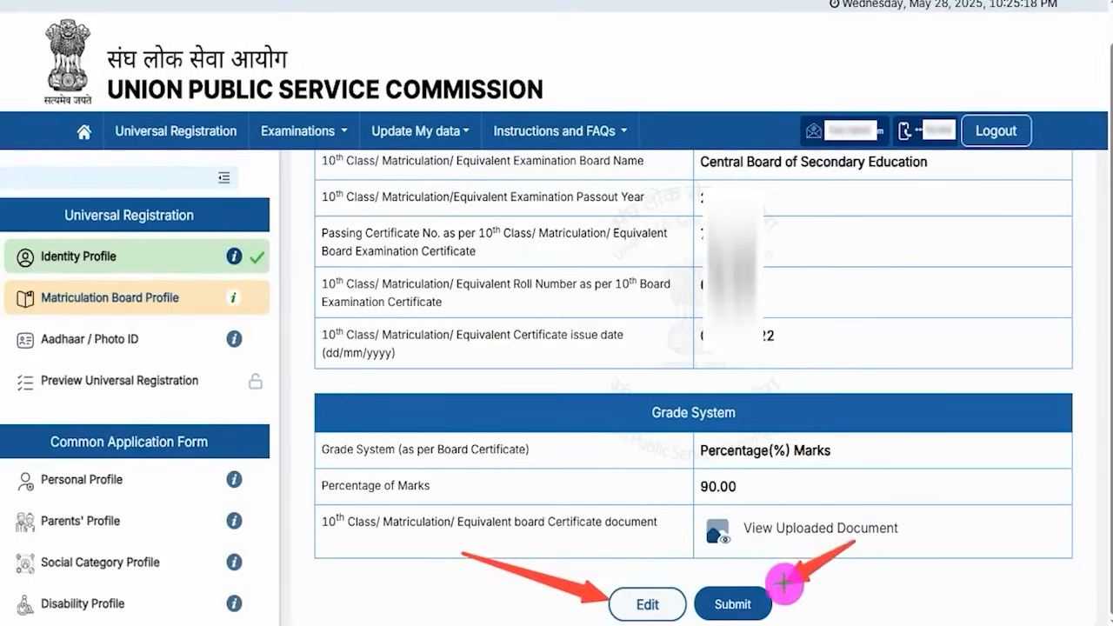
# Submit the reviewed Matriculation Board Profile
pyautogui.click(747, 604)
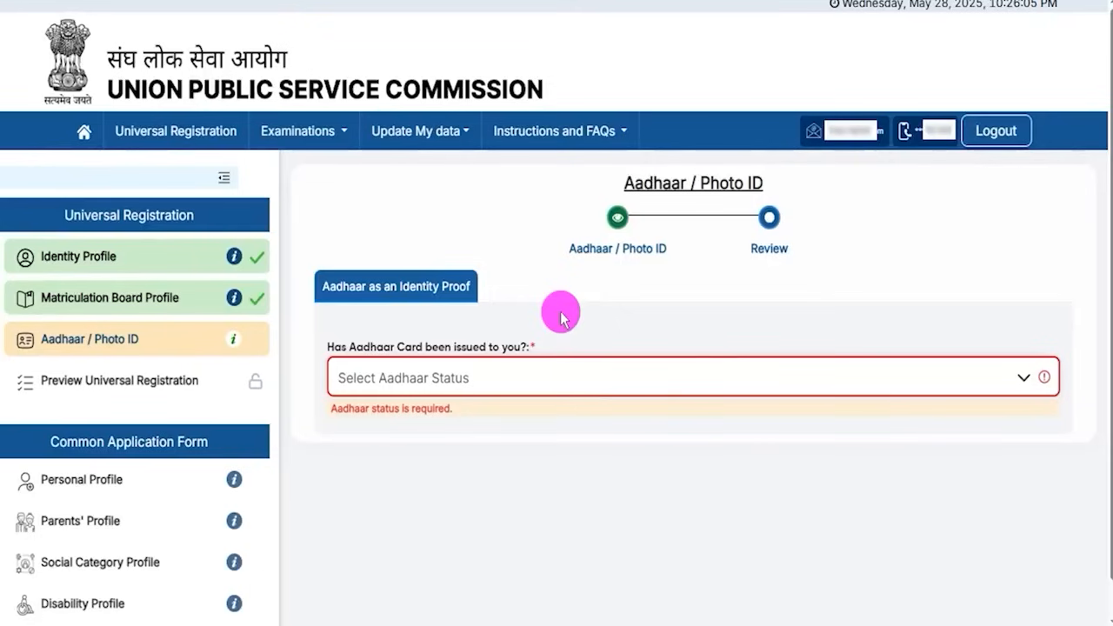
# Set Aadhaar status to issued with consent, tick authentication consent, and view the number and CAPTCHA fields
pyautogui.click(510, 376)
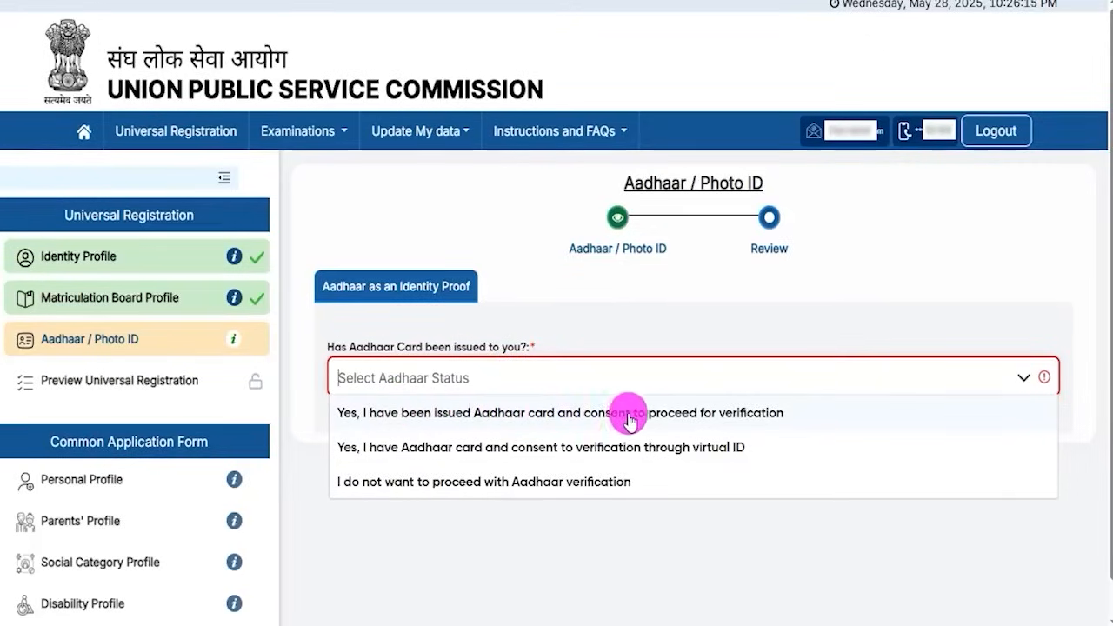
pyautogui.click(744, 414)
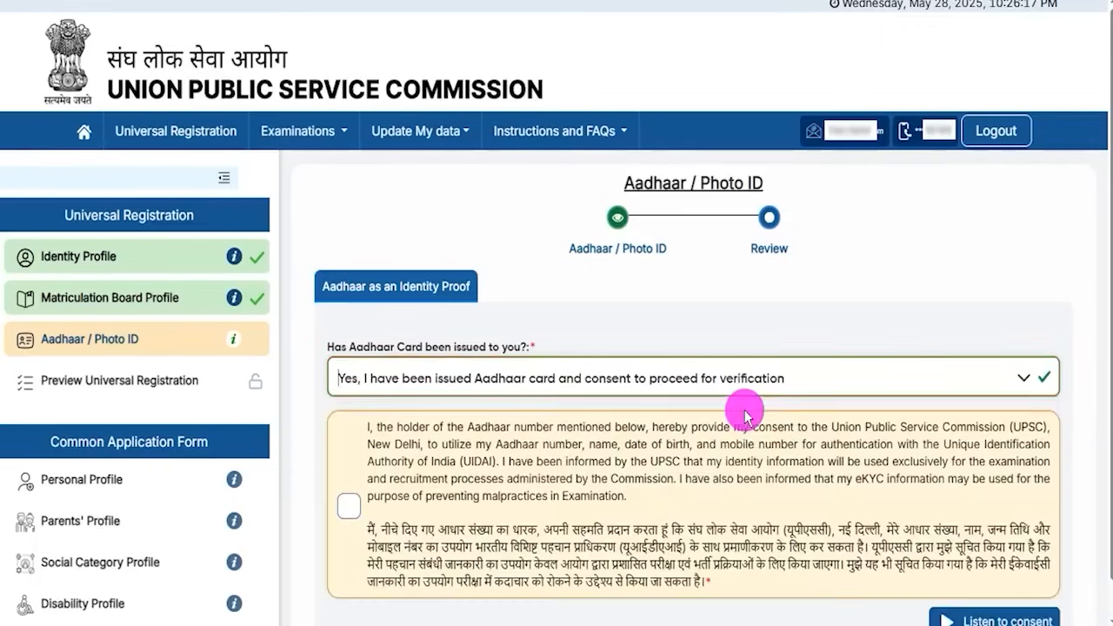
pyautogui.click(345, 507)
pyautogui.scroll(-3, 696, 455)
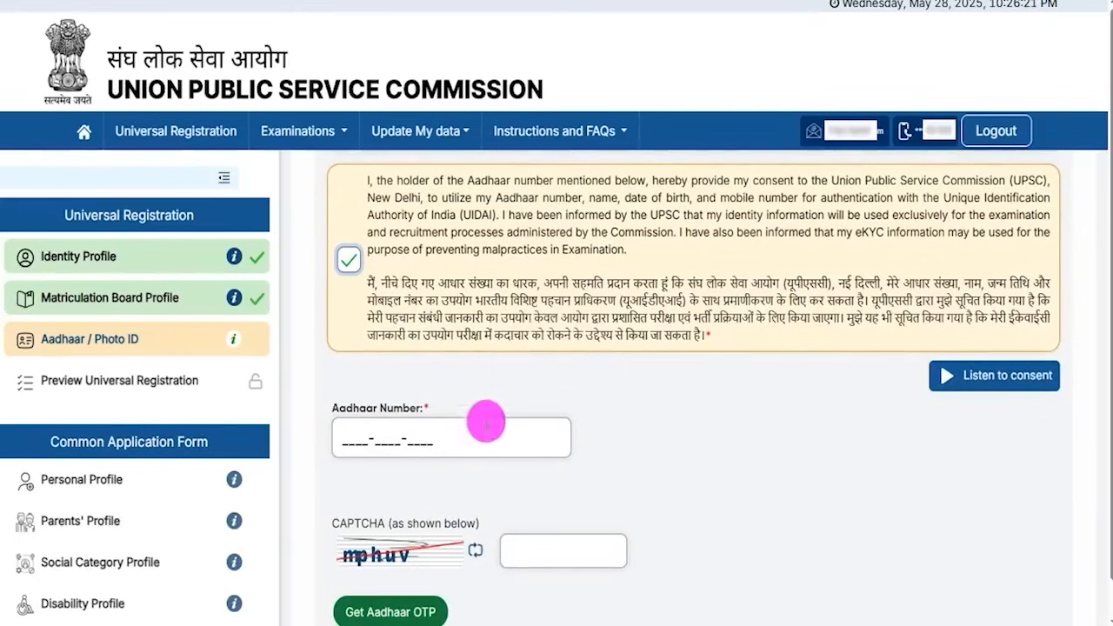
pyautogui.click(363, 439)
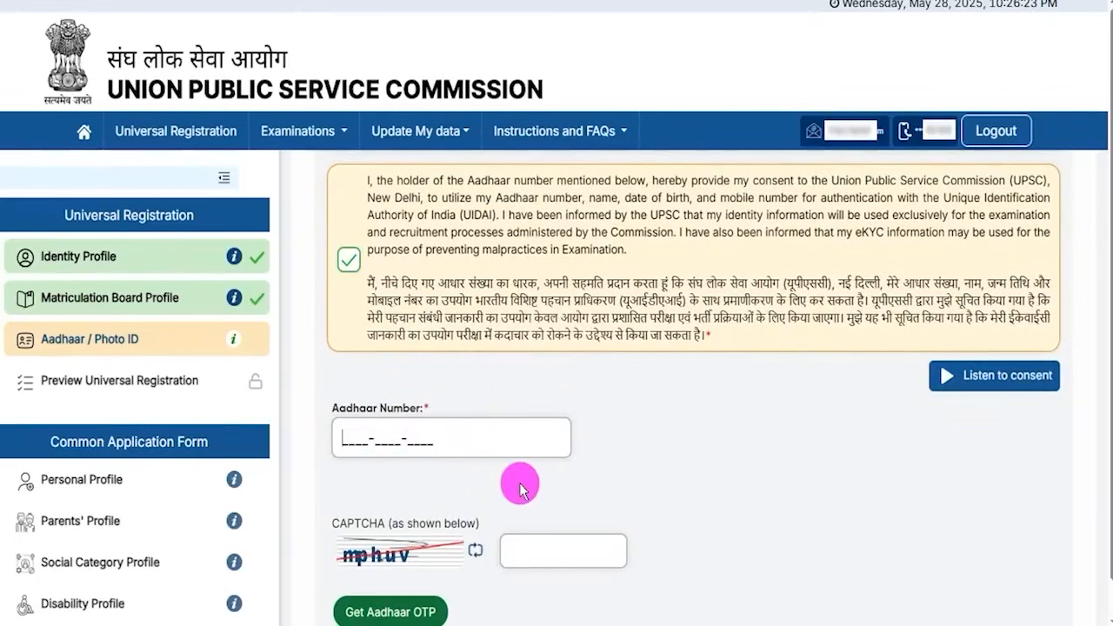
pyautogui.scroll(-1, 518, 491)
pyautogui.click(505, 518)
pyautogui.scroll(-1, 609, 487)
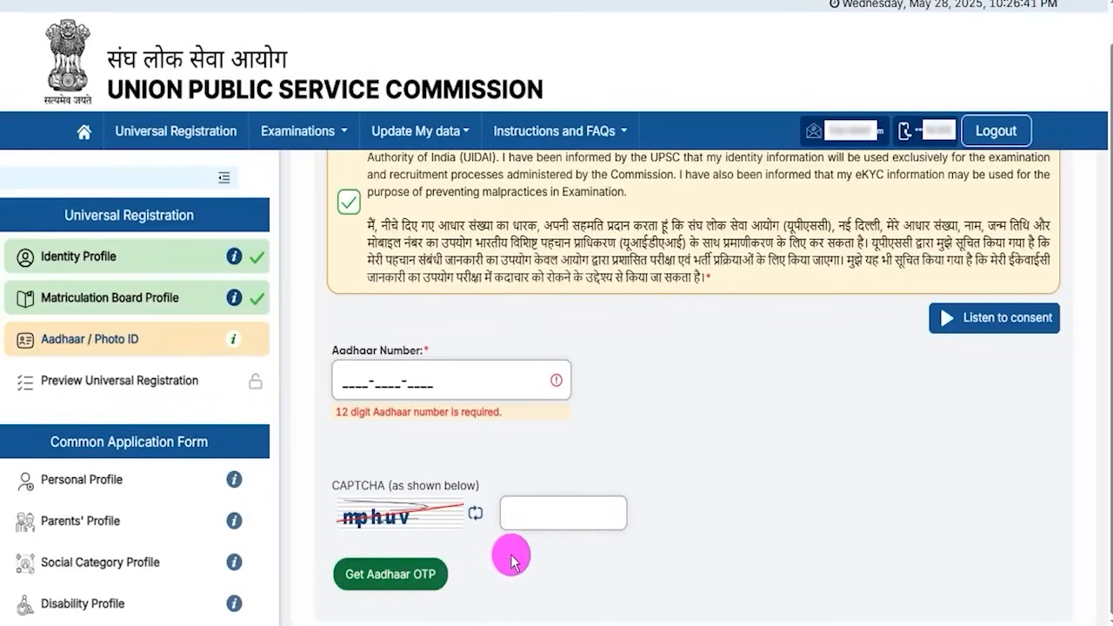
pyautogui.scroll(3, 512, 561)
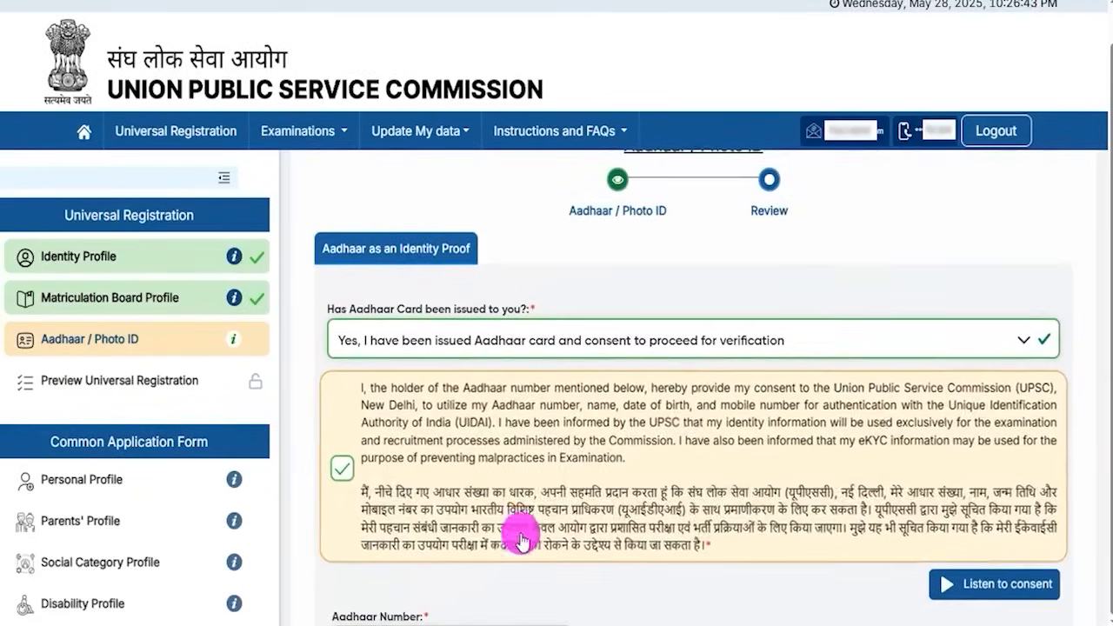
pyautogui.click(493, 351)
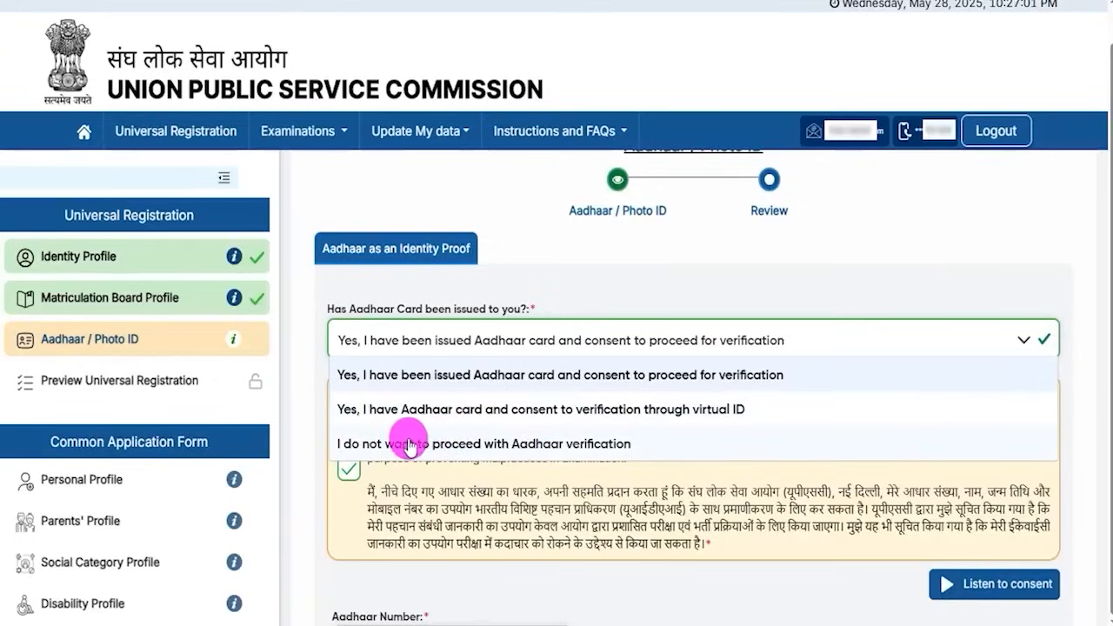
# Decline Aadhaar verification and choose Valid PAN Card as the identity card
pyautogui.click(525, 445)
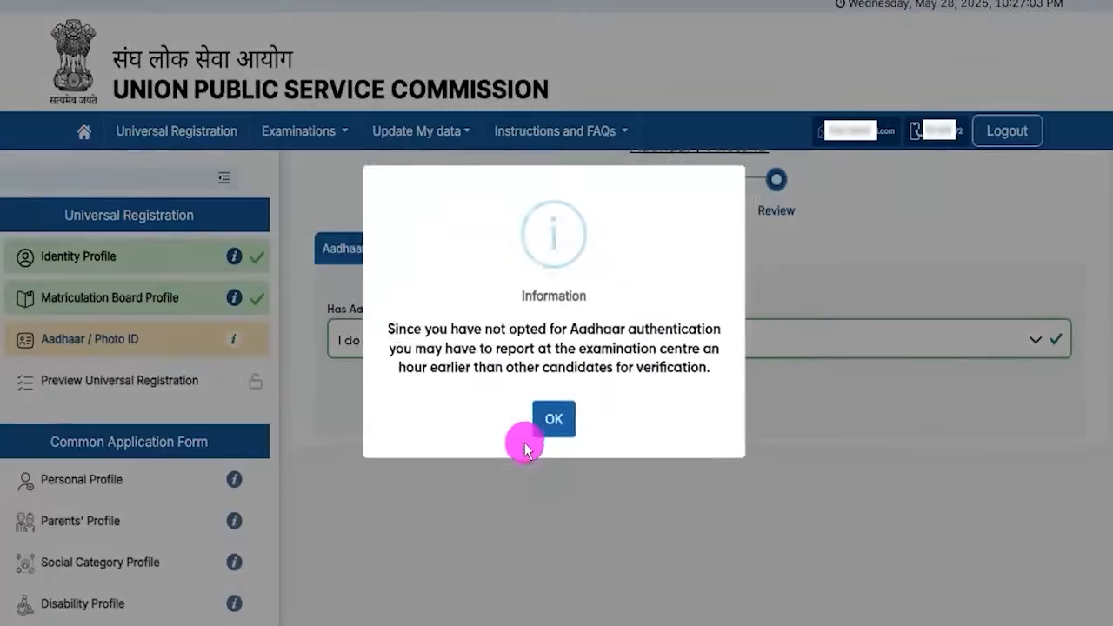
pyautogui.click(542, 435)
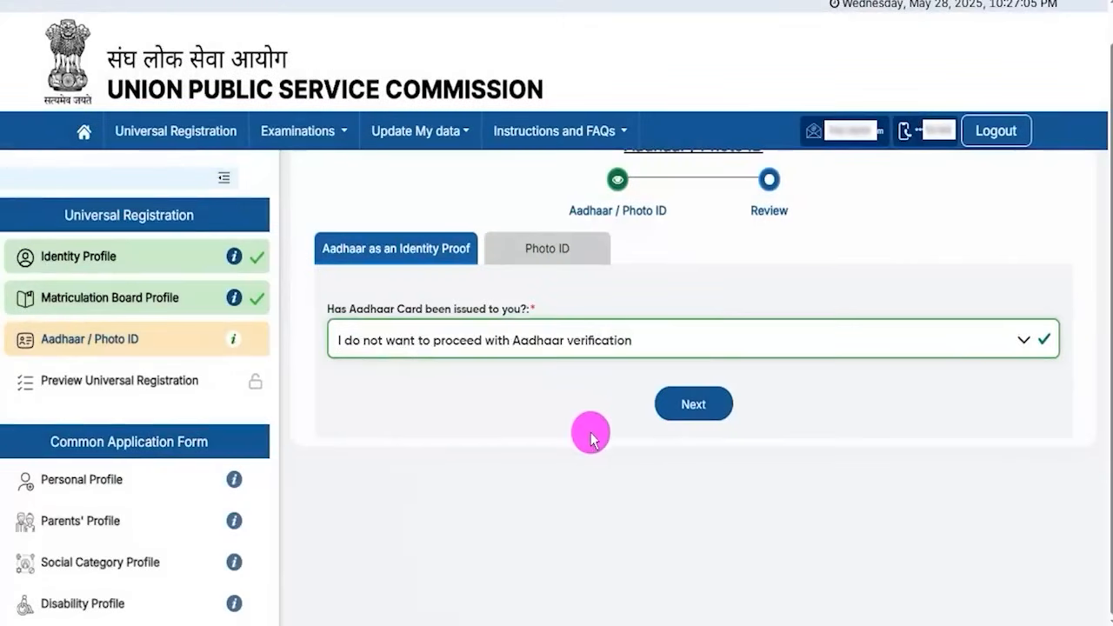
pyautogui.click(678, 410)
pyautogui.click(440, 375)
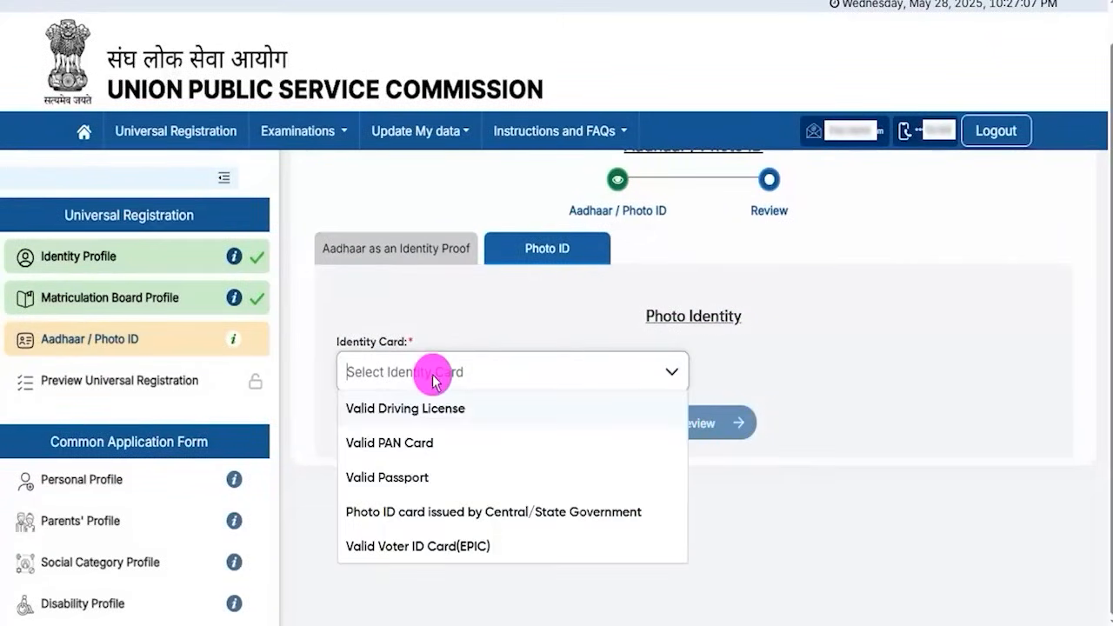
pyautogui.click(410, 446)
pyautogui.click(729, 372)
pyautogui.scroll(-2, 783, 466)
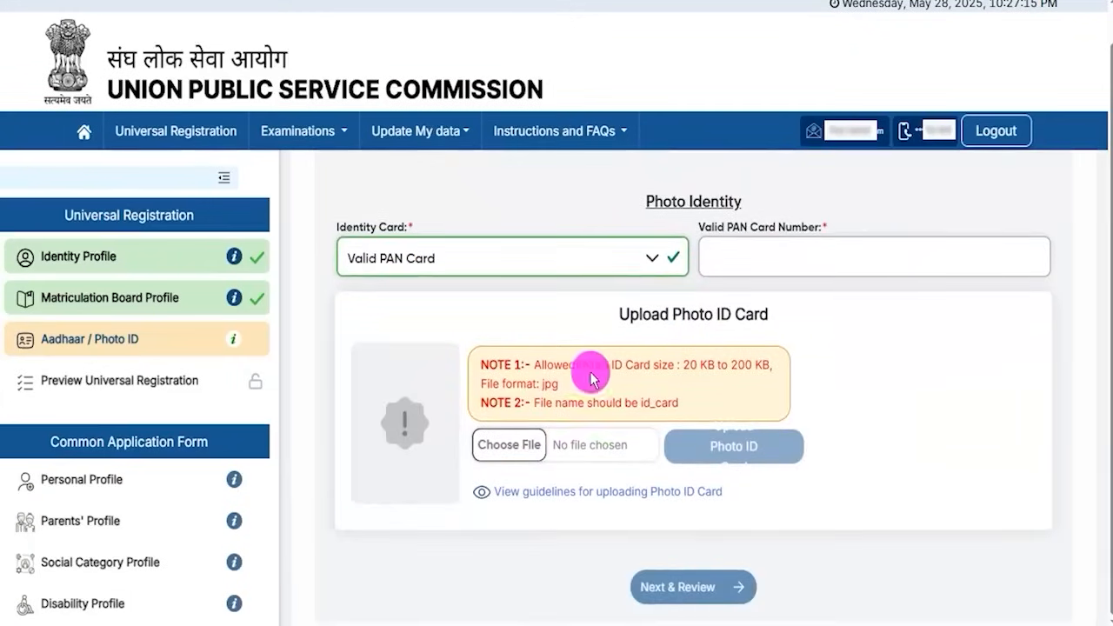
# Review the photo ID upload rules: allowed size range, jpg format and file name id_card
pyautogui.moveTo(484, 365); pyautogui.dragTo(625, 371)
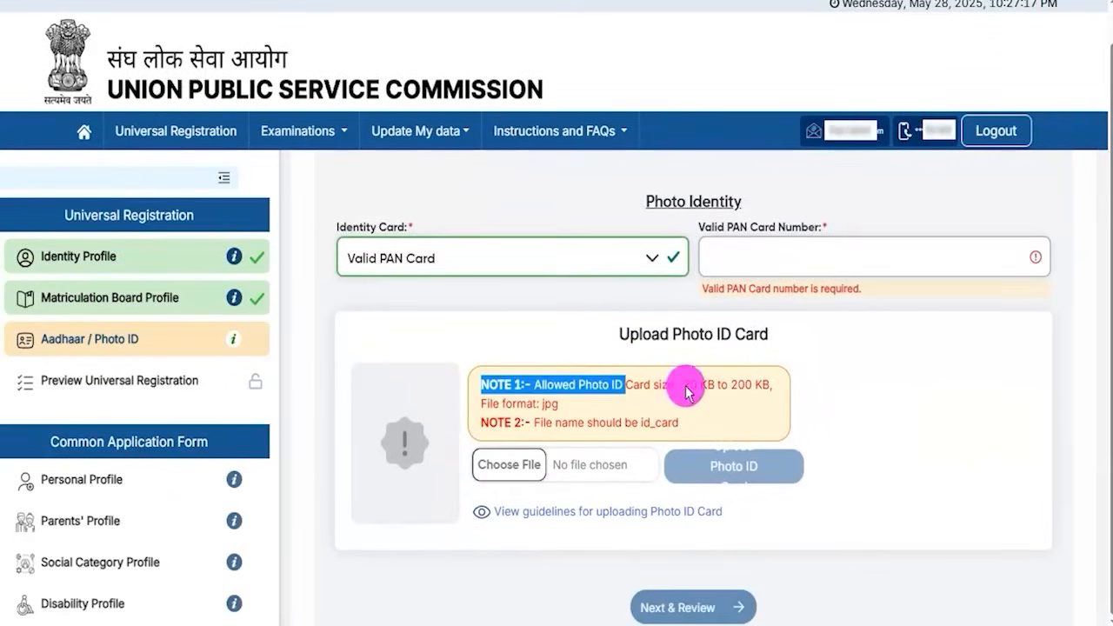
pyautogui.moveTo(690, 388); pyautogui.dragTo(727, 384)
pyautogui.moveTo(538, 405); pyautogui.dragTo(517, 404)
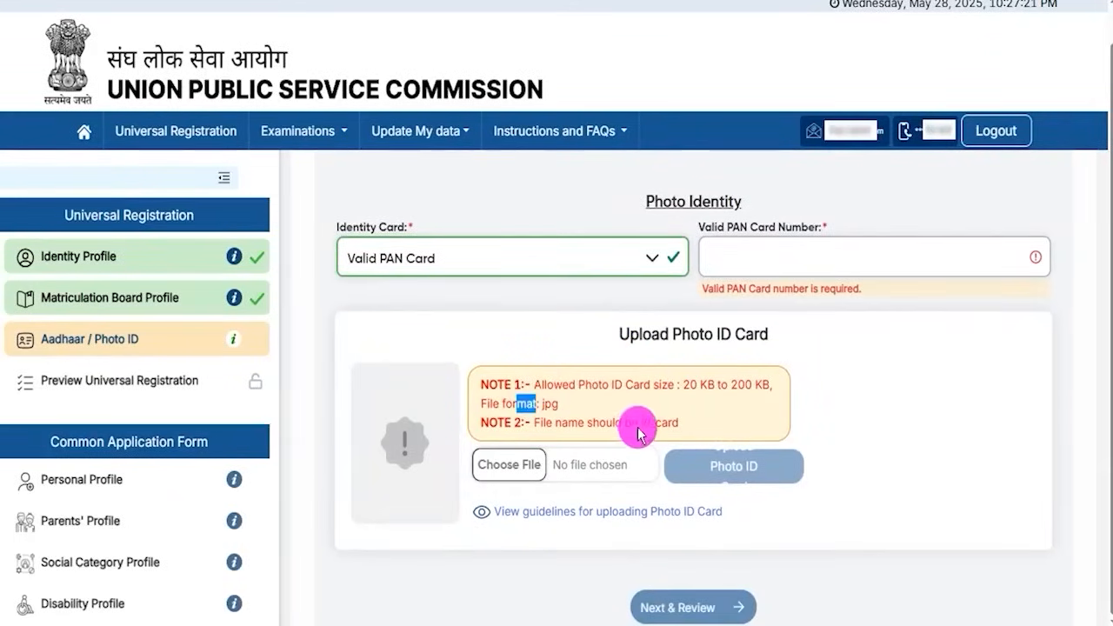
pyautogui.moveTo(641, 427); pyautogui.dragTo(663, 426)
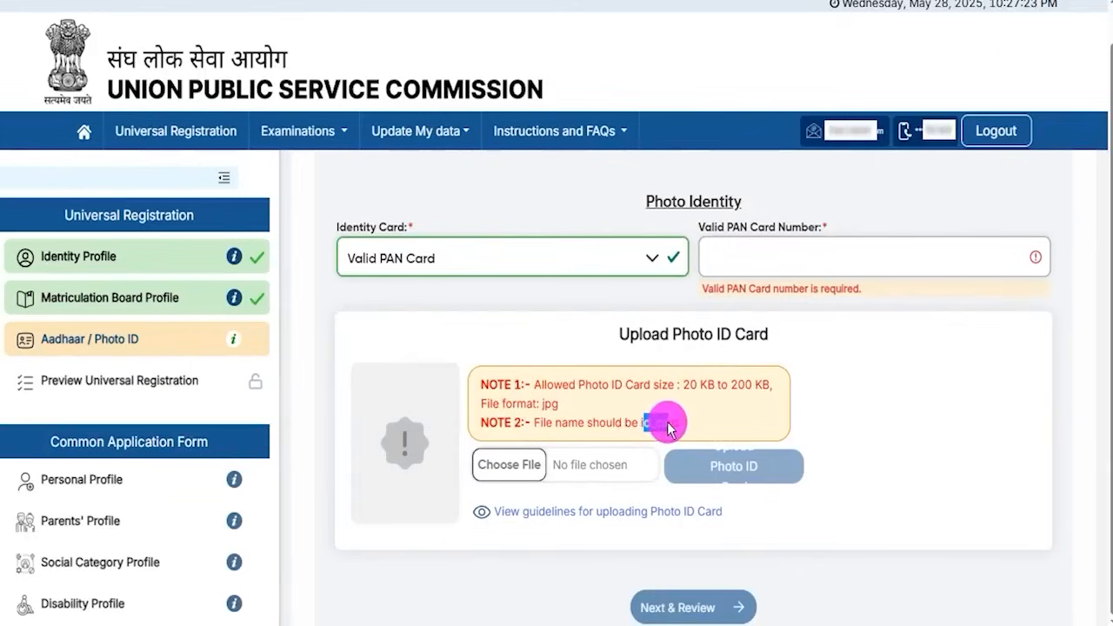
pyautogui.moveTo(544, 405); pyautogui.dragTo(560, 404)
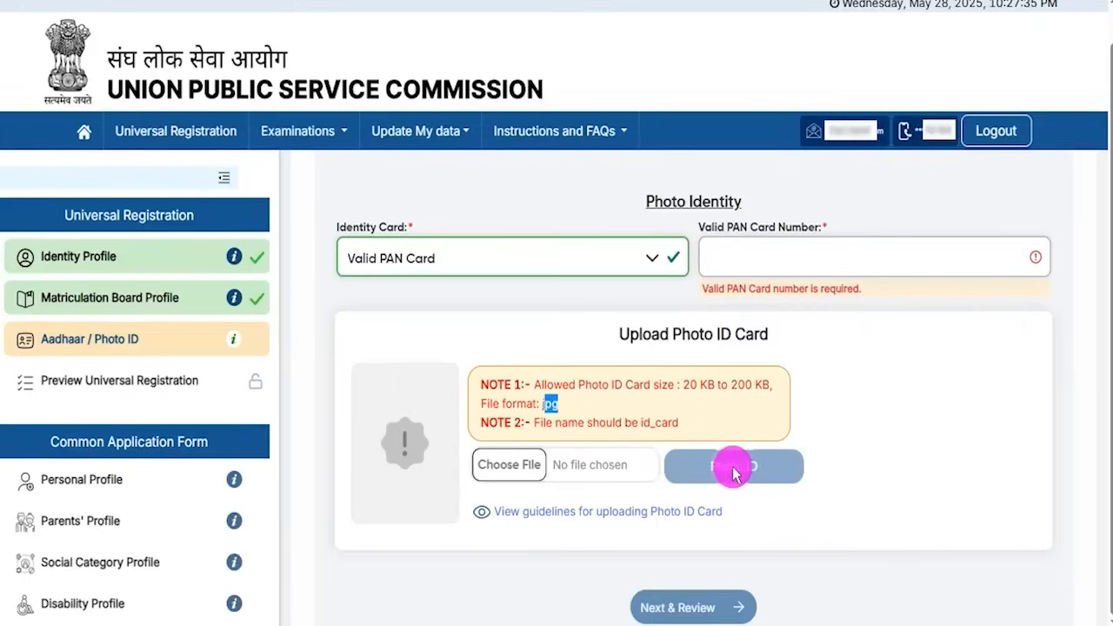
pyautogui.scroll(1, 666, 462)
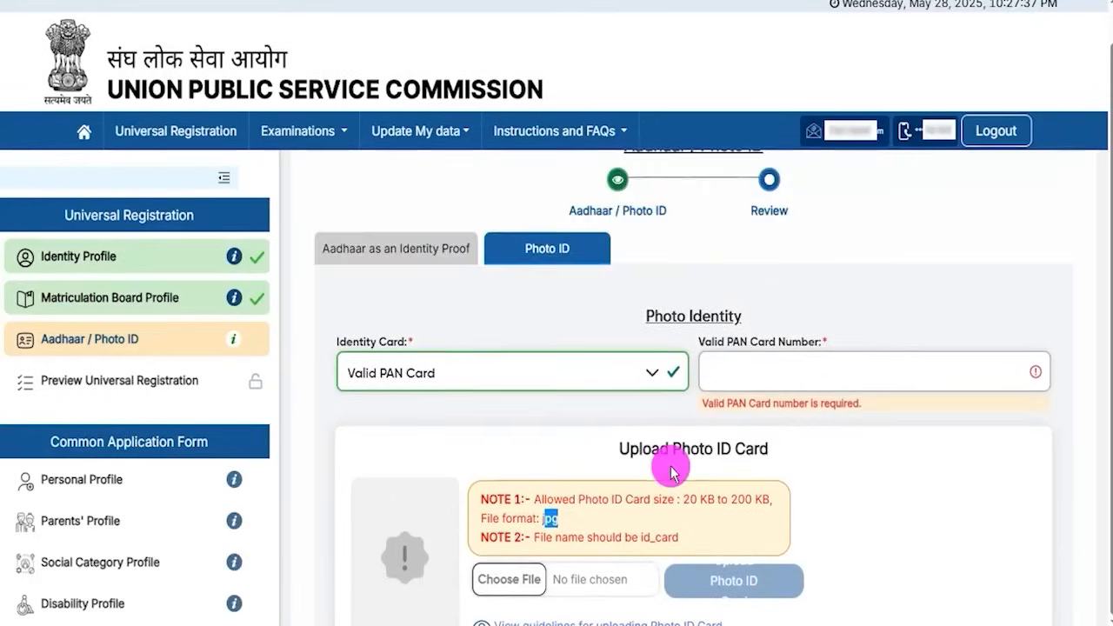
# Switch between the Aadhaar question and Photo ID details, checking the photo ID upload heading
pyautogui.click(442, 259)
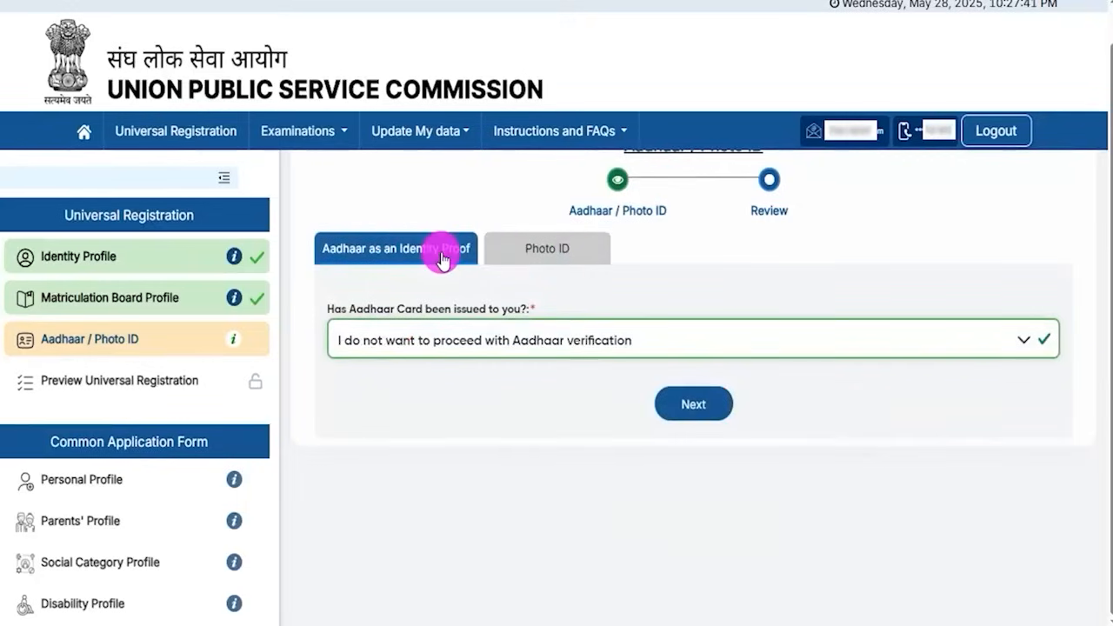
pyautogui.scroll(1, 502, 348)
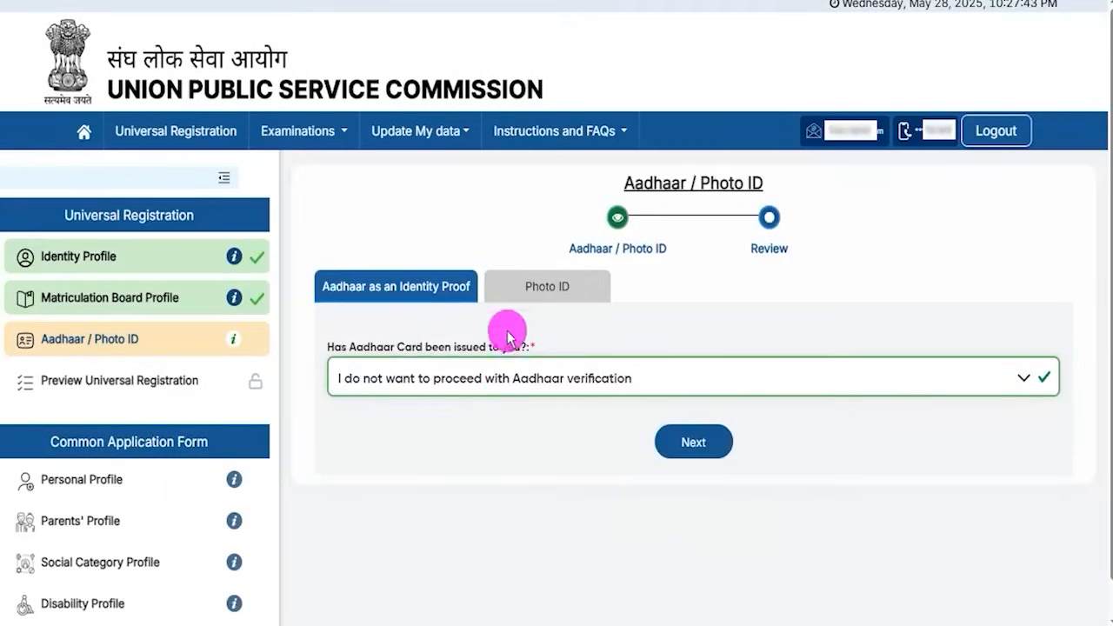
pyautogui.click(531, 291)
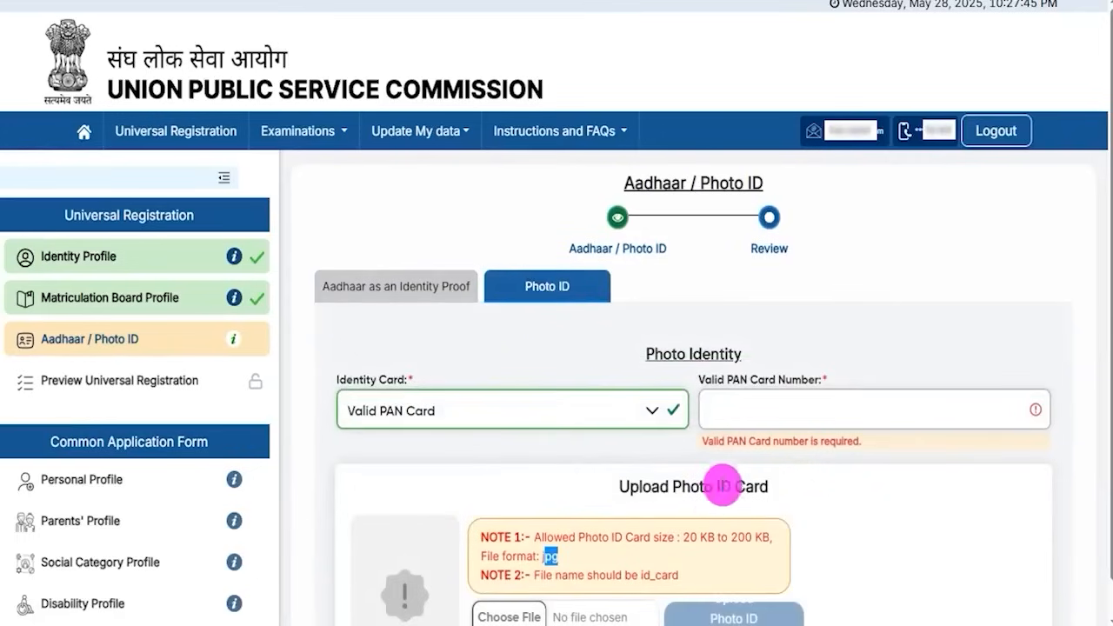
pyautogui.scroll(-2, 758, 479)
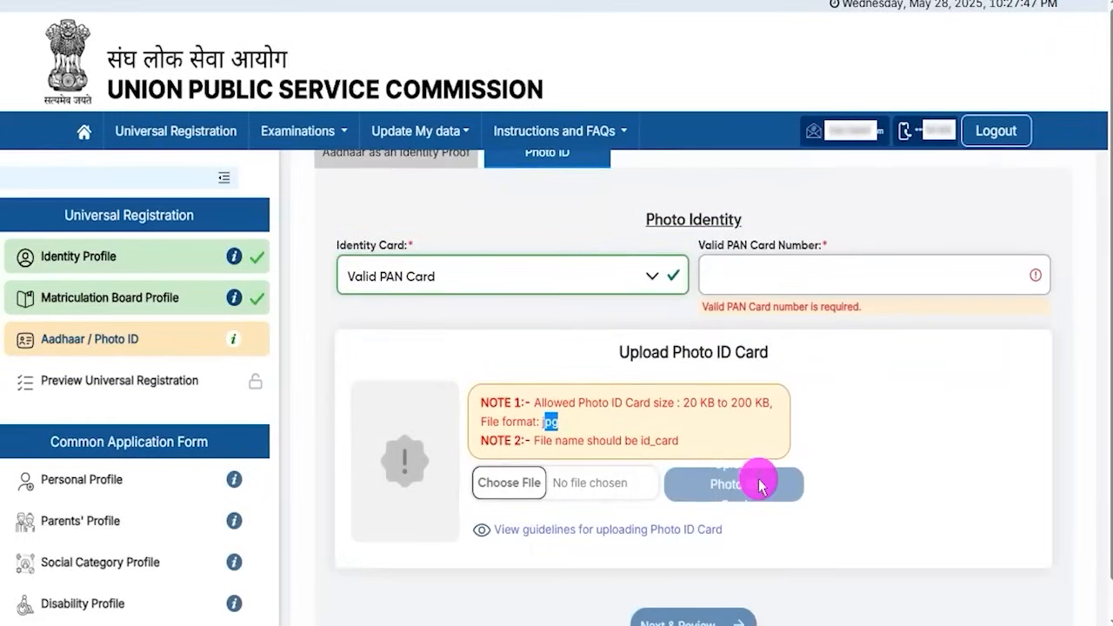
pyautogui.scroll(2, 759, 484)
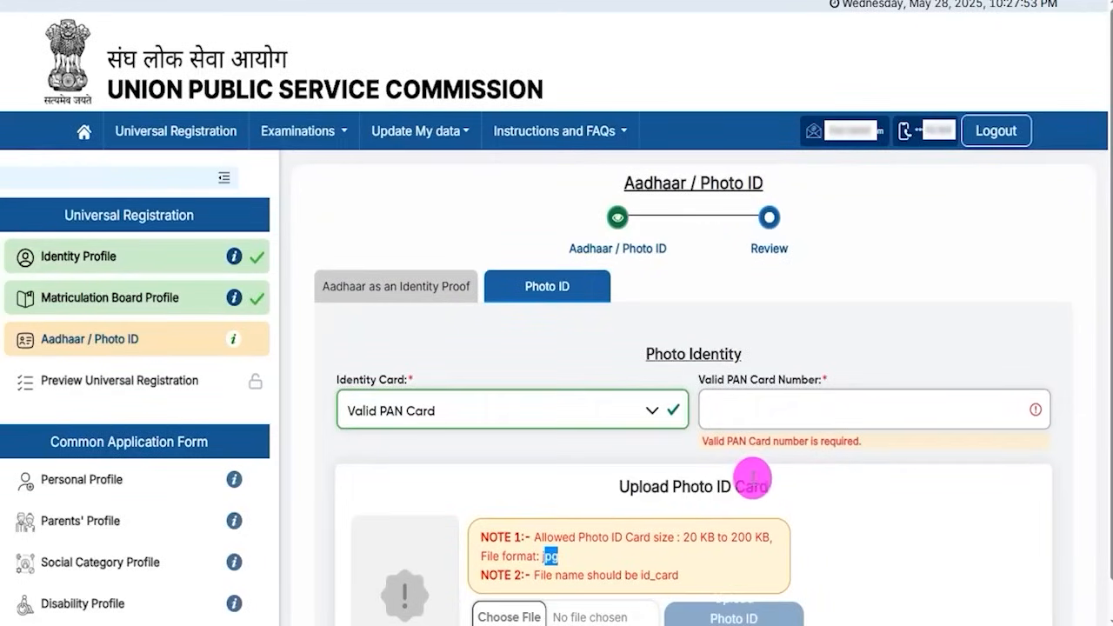
pyautogui.moveTo(630, 487); pyautogui.dragTo(753, 490)
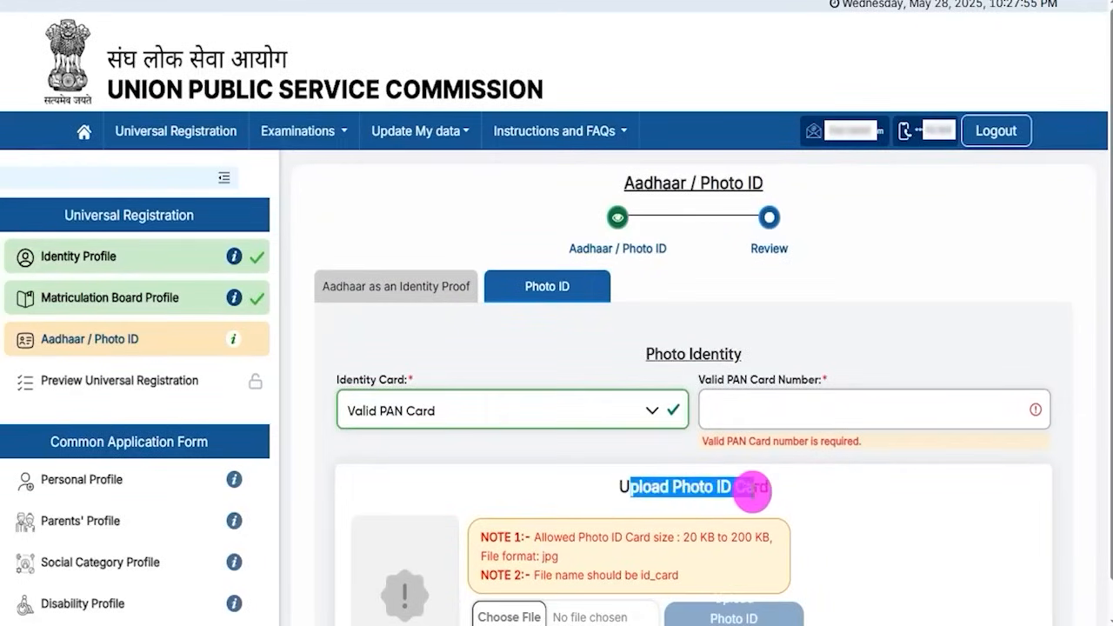
# Change Aadhaar status back to issued with consent and move to the Aadhaar number and CAPTCHA
pyautogui.click(428, 295)
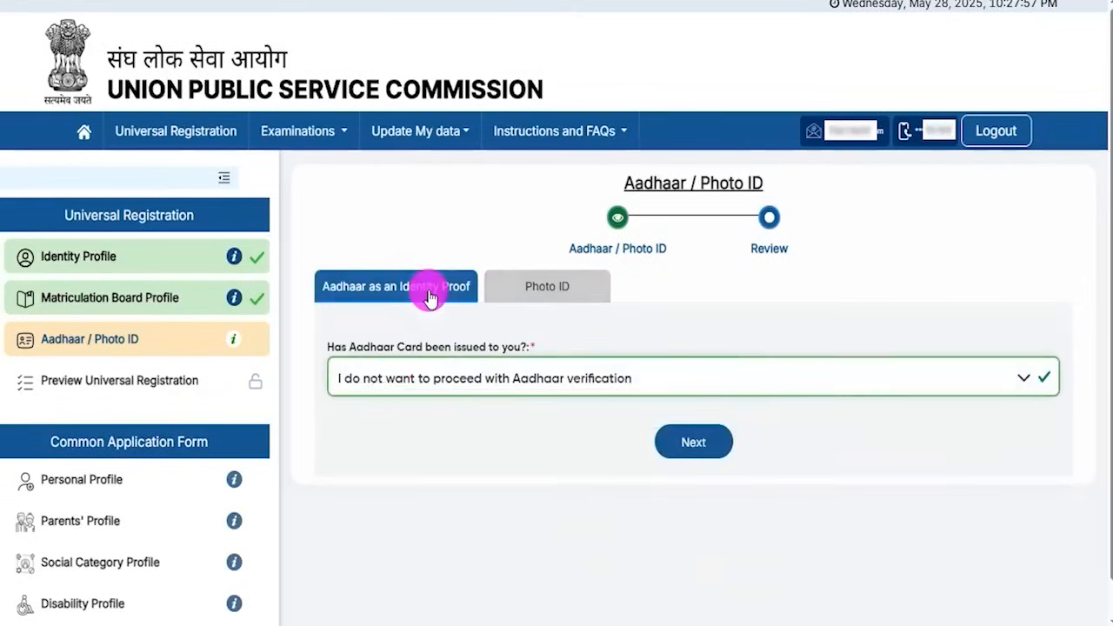
pyautogui.click(507, 385)
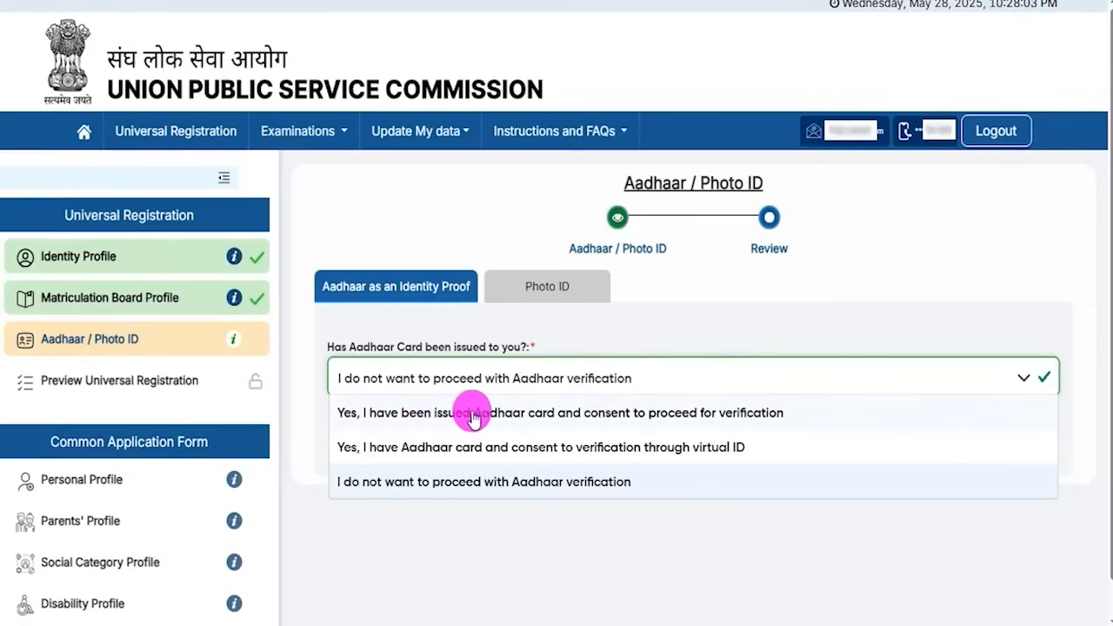
pyautogui.click(705, 418)
pyautogui.scroll(-2, 522, 448)
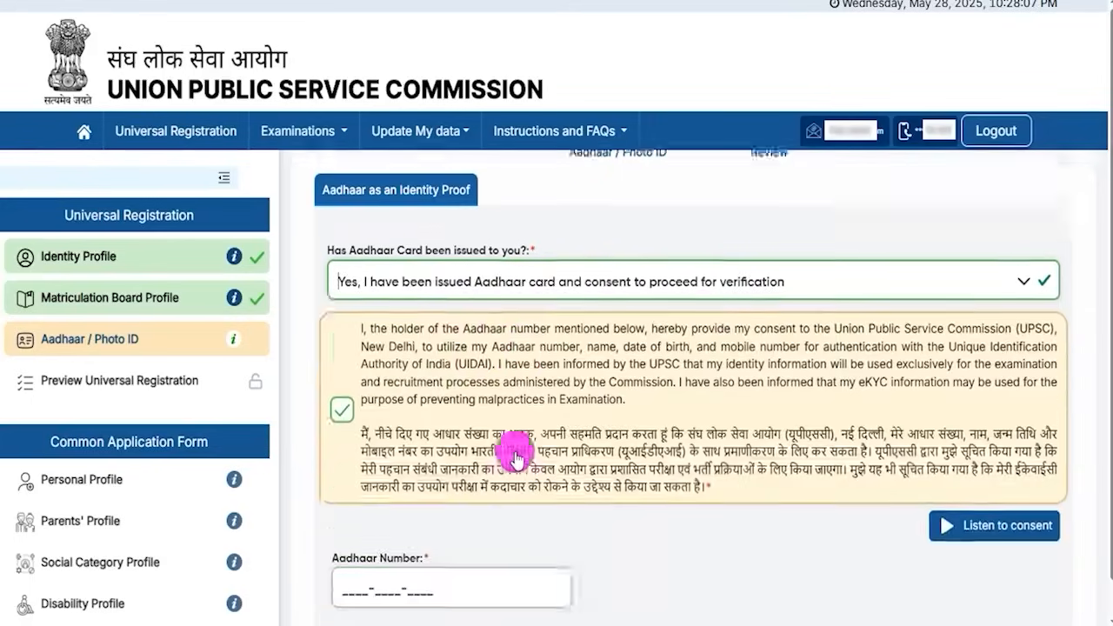
pyautogui.scroll(-1, 478, 427)
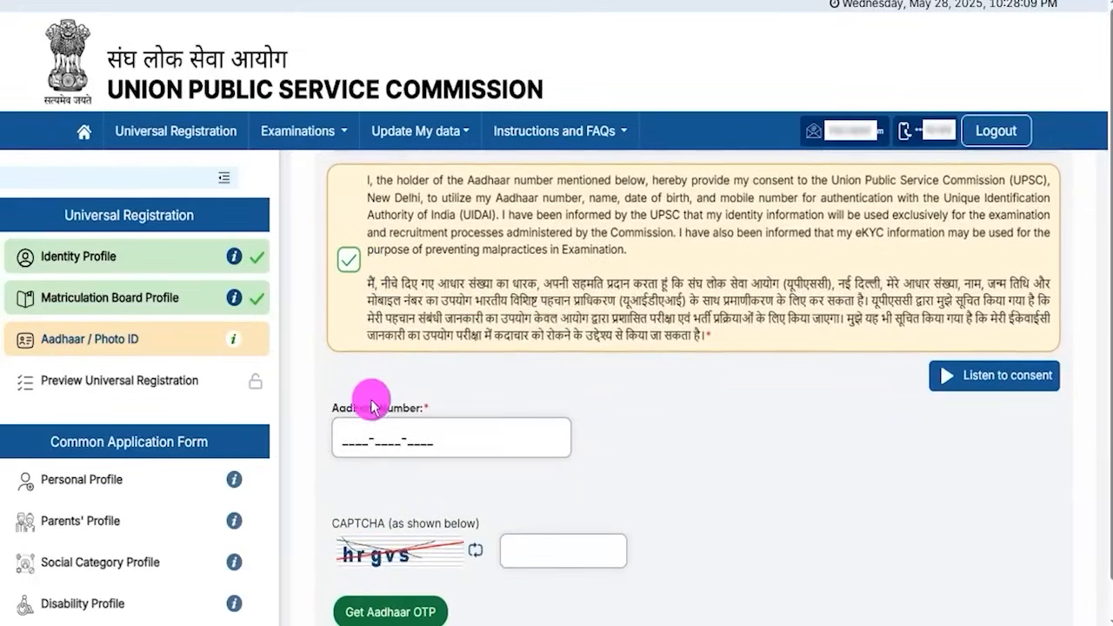
pyautogui.click(502, 445)
pyautogui.scroll(-1, 405, 504)
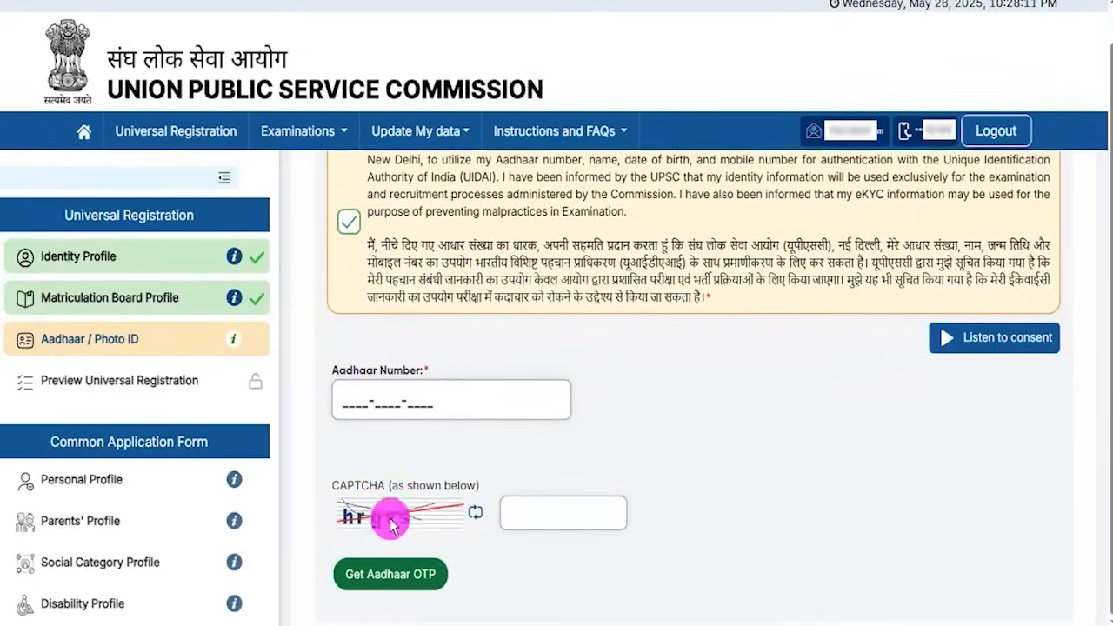
pyautogui.click(534, 522)
pyautogui.scroll(-1, 534, 522)
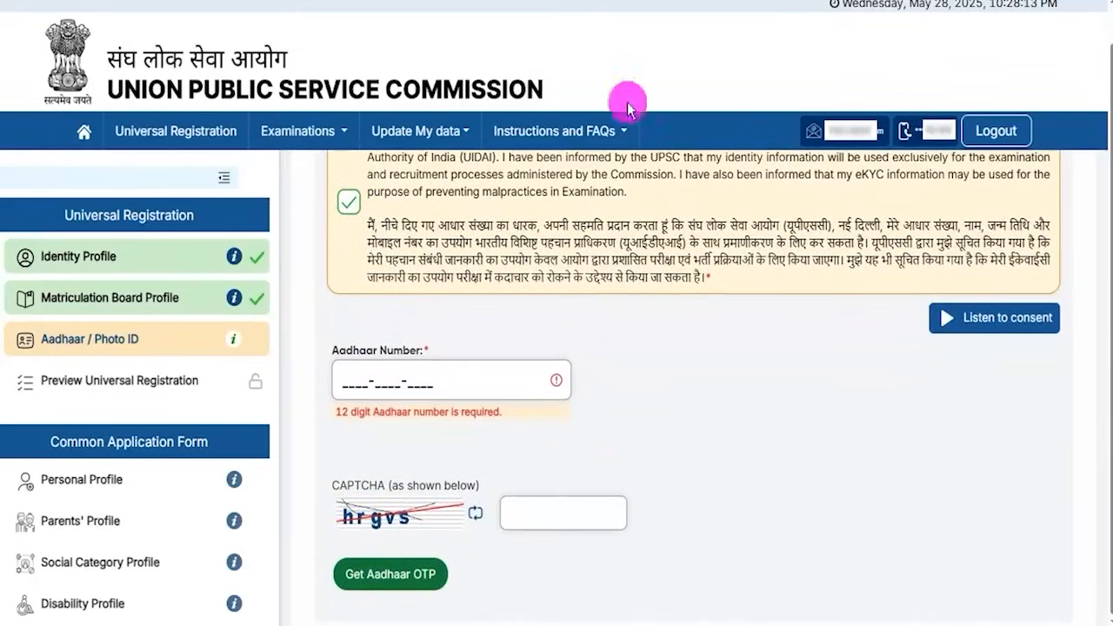
pyautogui.moveTo(697, 565); pyautogui.dragTo(502, 576)
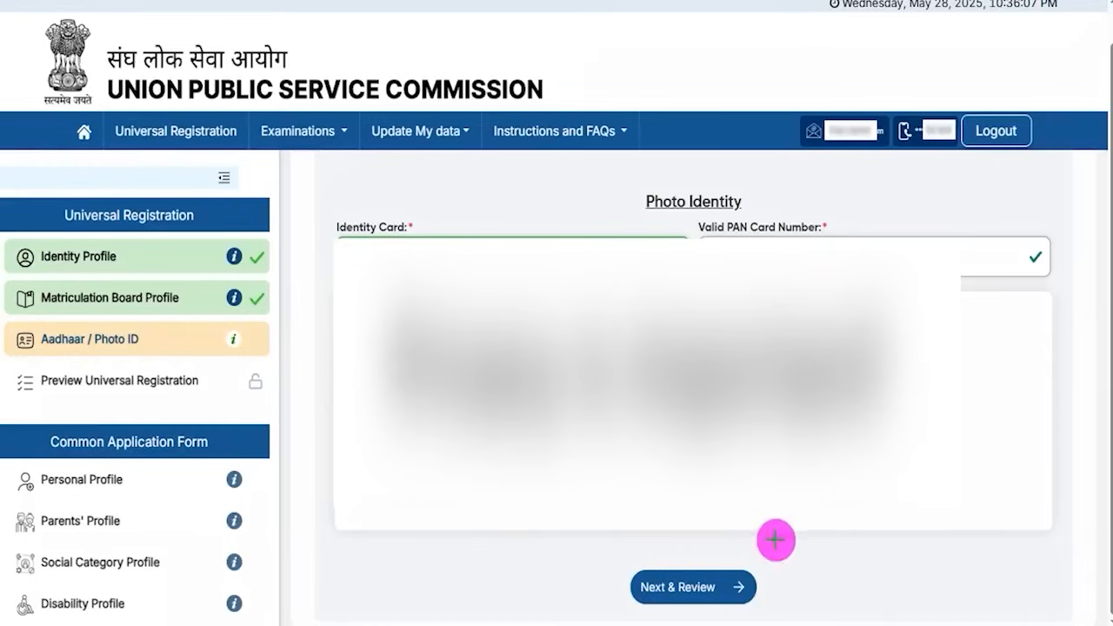
# Move on from the Aadhaar / Photo ID form to its review page and submit it
pyautogui.moveTo(1006, 453); pyautogui.dragTo(772, 561)
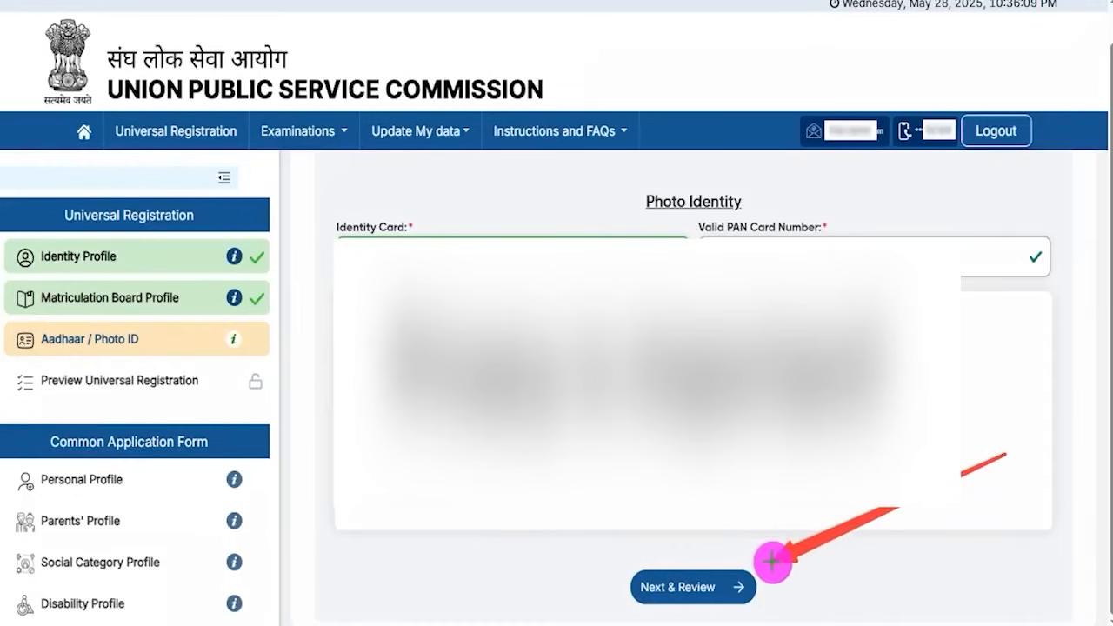
pyautogui.click(740, 585)
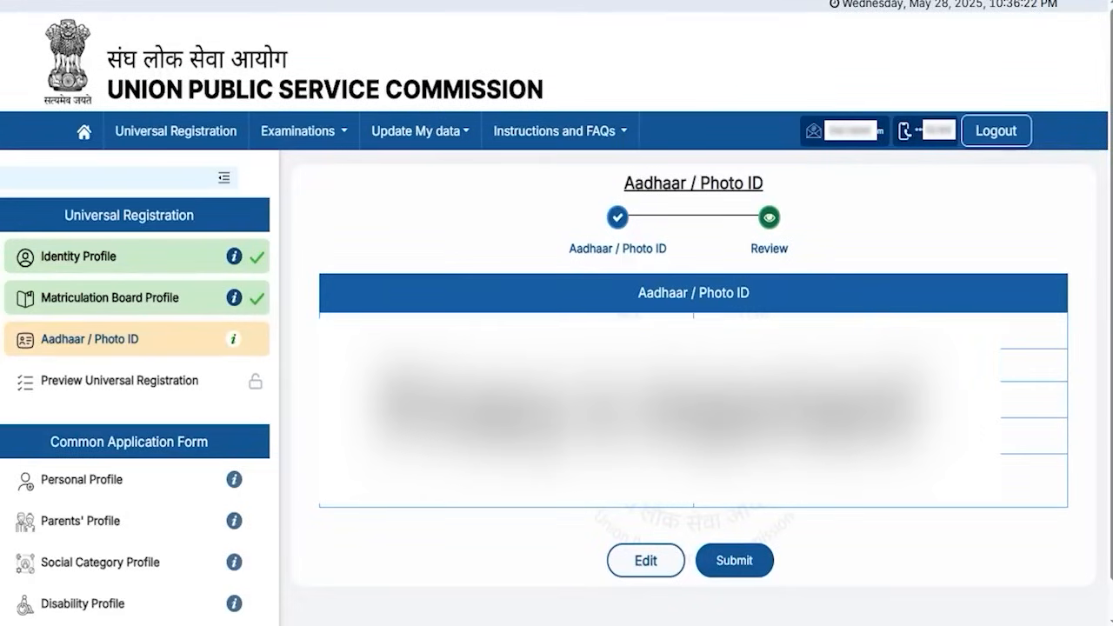
pyautogui.moveTo(467, 514); pyautogui.dragTo(607, 554)
pyautogui.moveTo(916, 511); pyautogui.dragTo(777, 548)
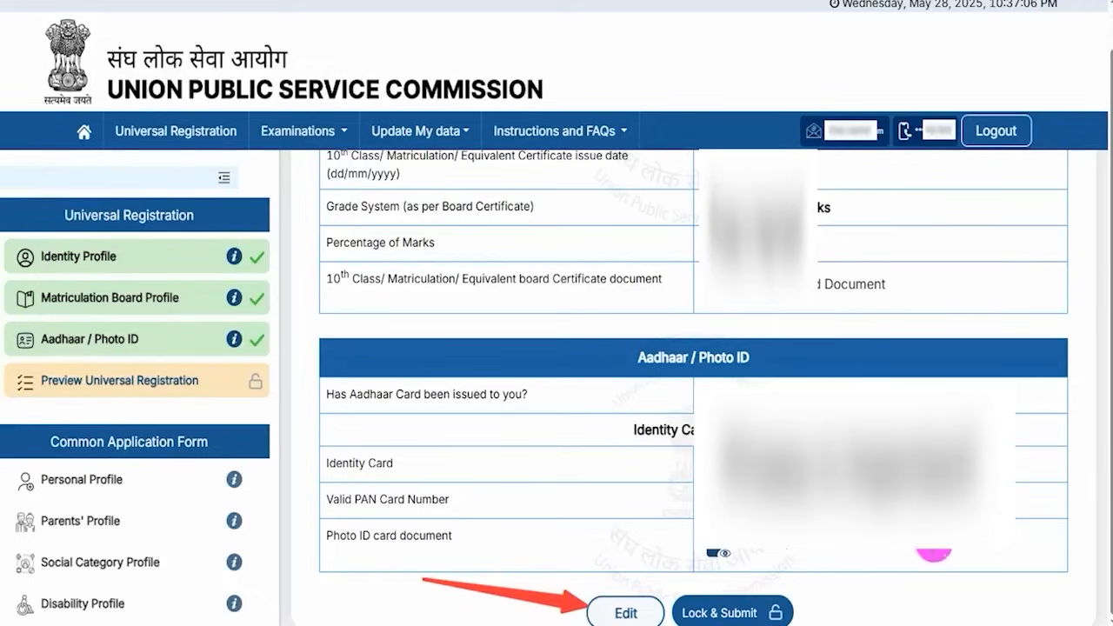
# Lock and submit the Universal Registration details from the preview
pyautogui.click(786, 602)
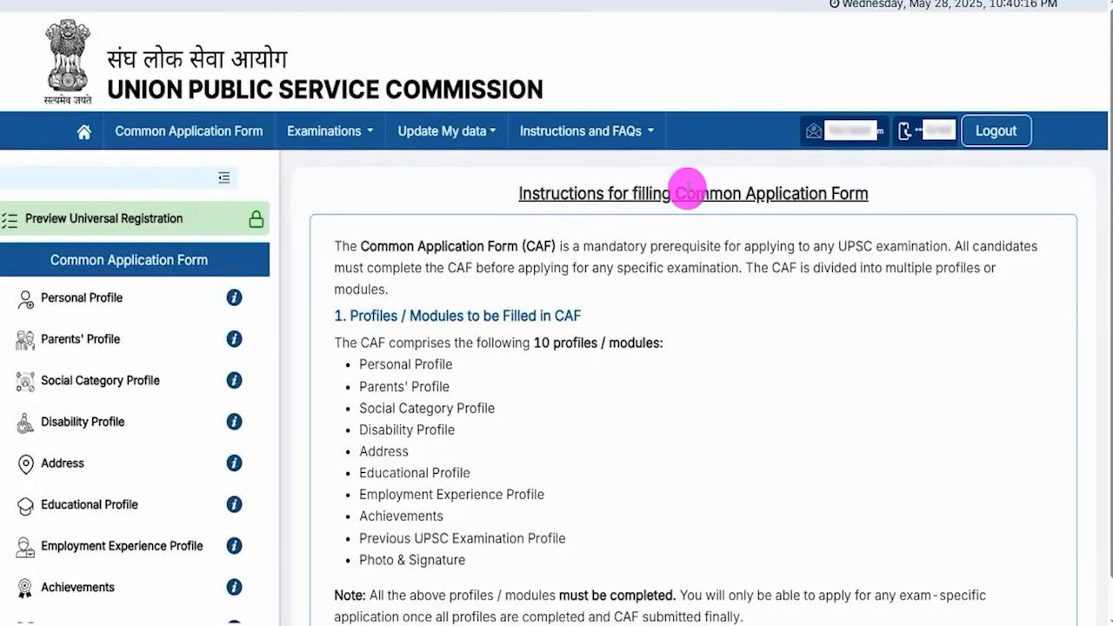
pyautogui.moveTo(688, 191); pyautogui.dragTo(818, 192)
pyautogui.moveTo(540, 192); pyautogui.dragTo(774, 192)
pyautogui.scroll(-7, 539, 357)
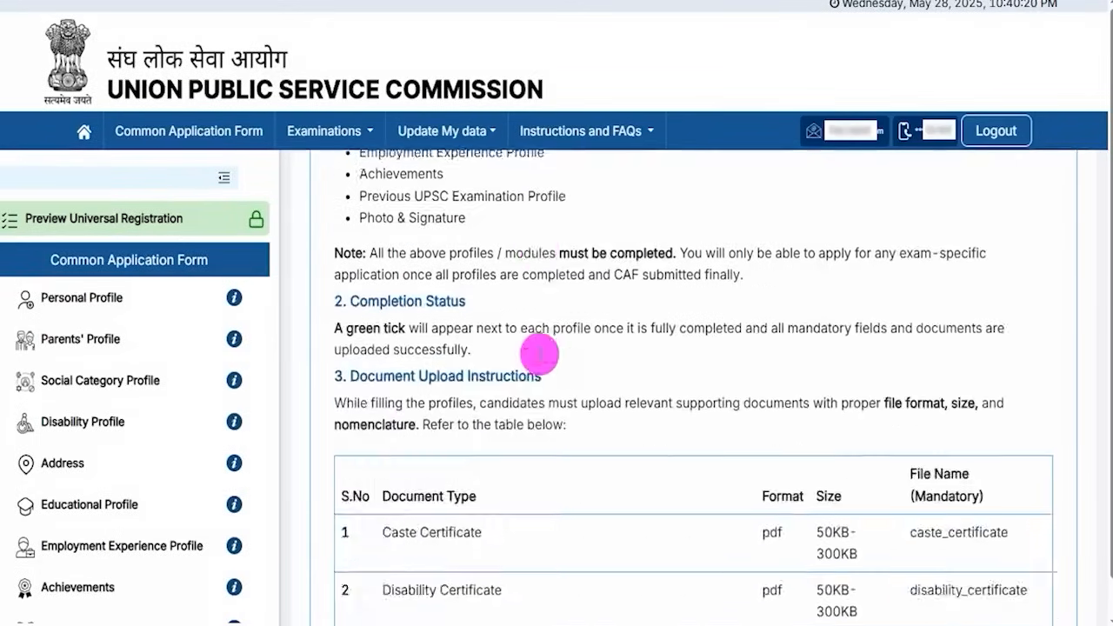
pyautogui.scroll(-4, 539, 356)
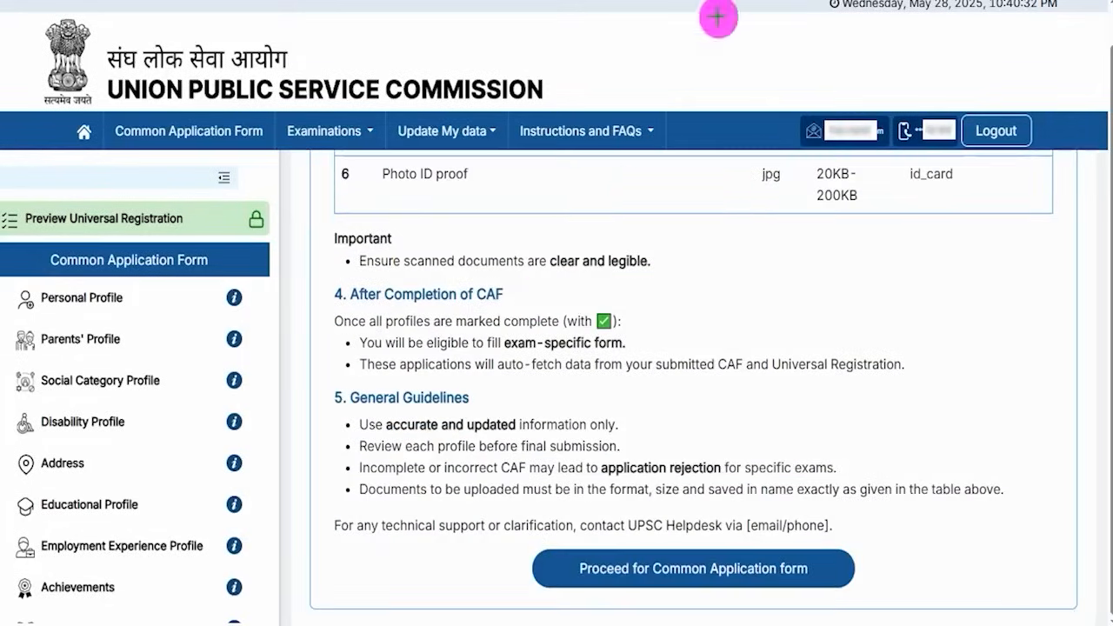
pyautogui.moveTo(1051, 433); pyautogui.dragTo(833, 565)
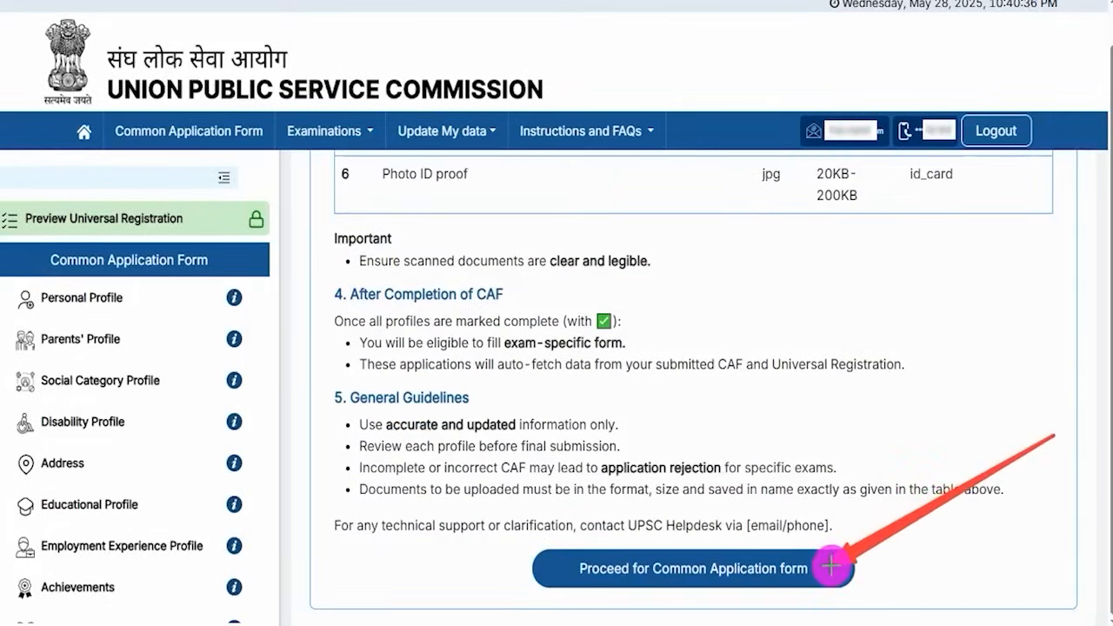
# Start the Common Application Form and keep nationality as Citizen of India
pyautogui.click(832, 567)
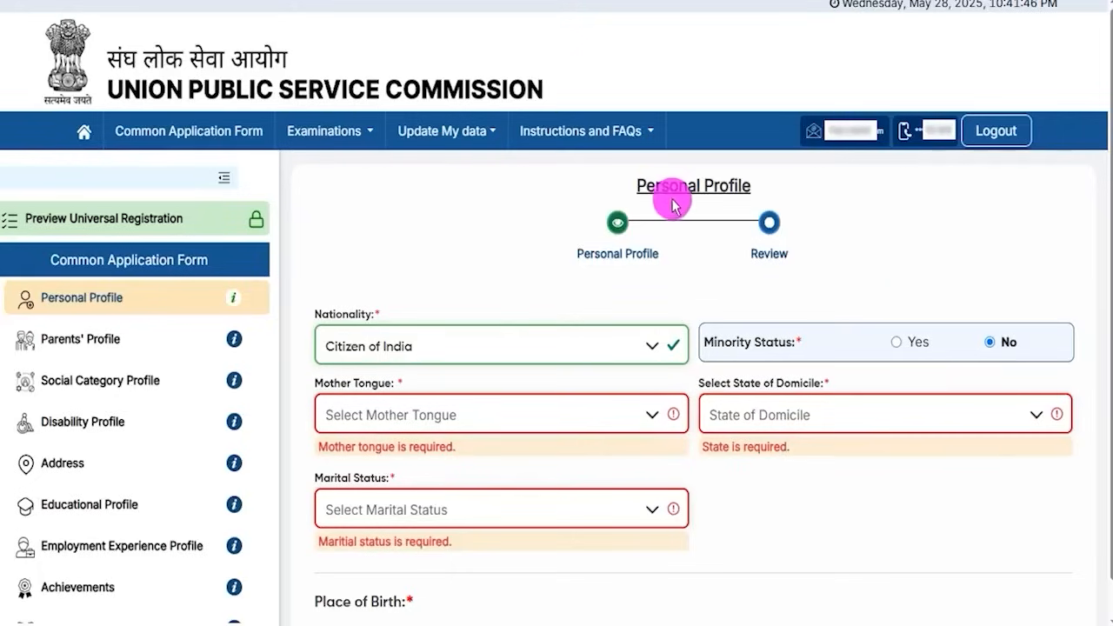
pyautogui.moveTo(651, 187); pyautogui.dragTo(718, 185)
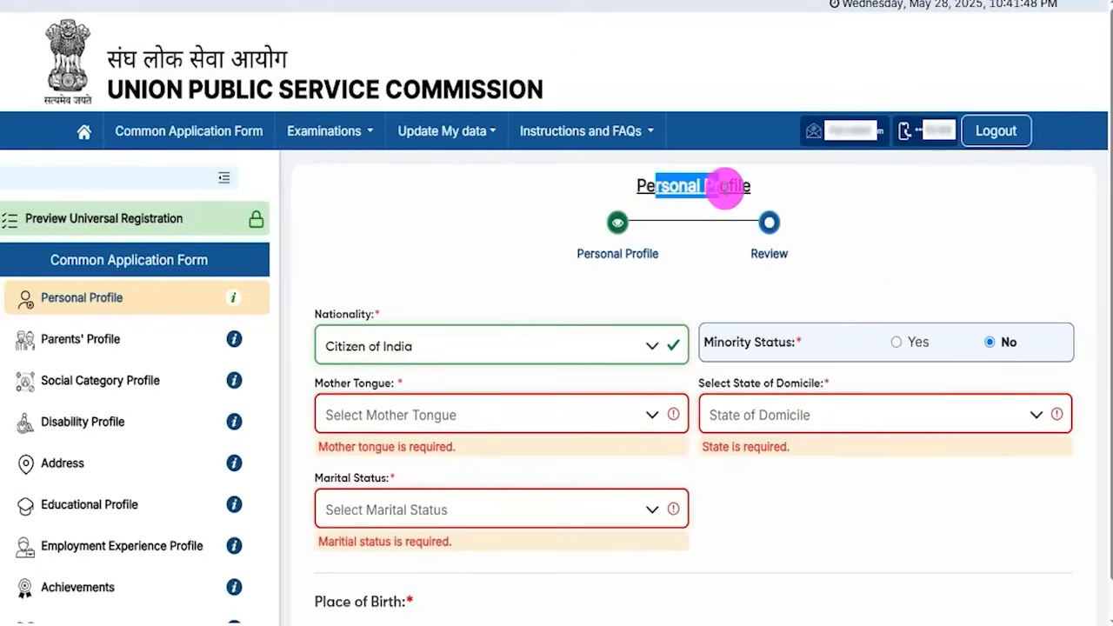
pyautogui.click(425, 348)
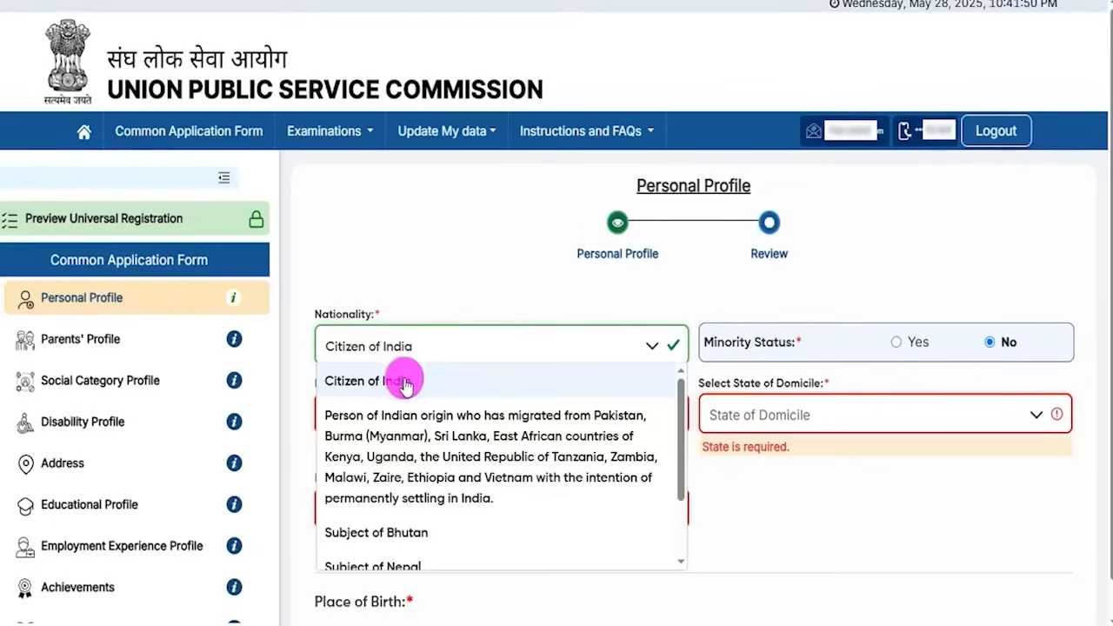
pyautogui.click(402, 381)
pyautogui.moveTo(712, 340); pyautogui.dragTo(897, 351)
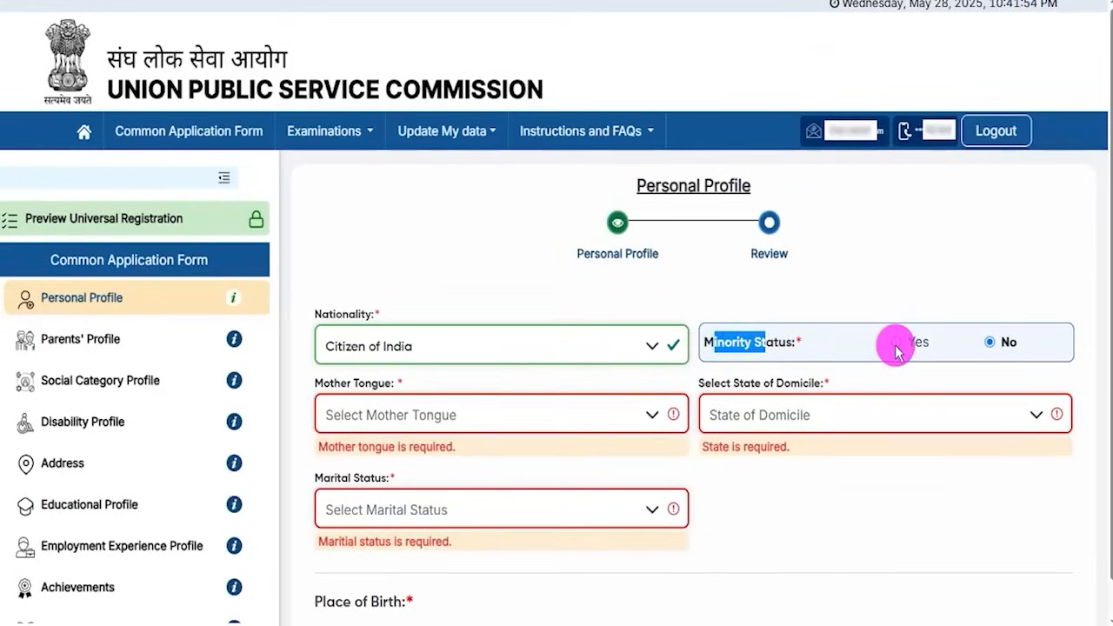
# Set minority status to No after checking Yes, and mother tongue to Hindi
pyautogui.click(896, 346)
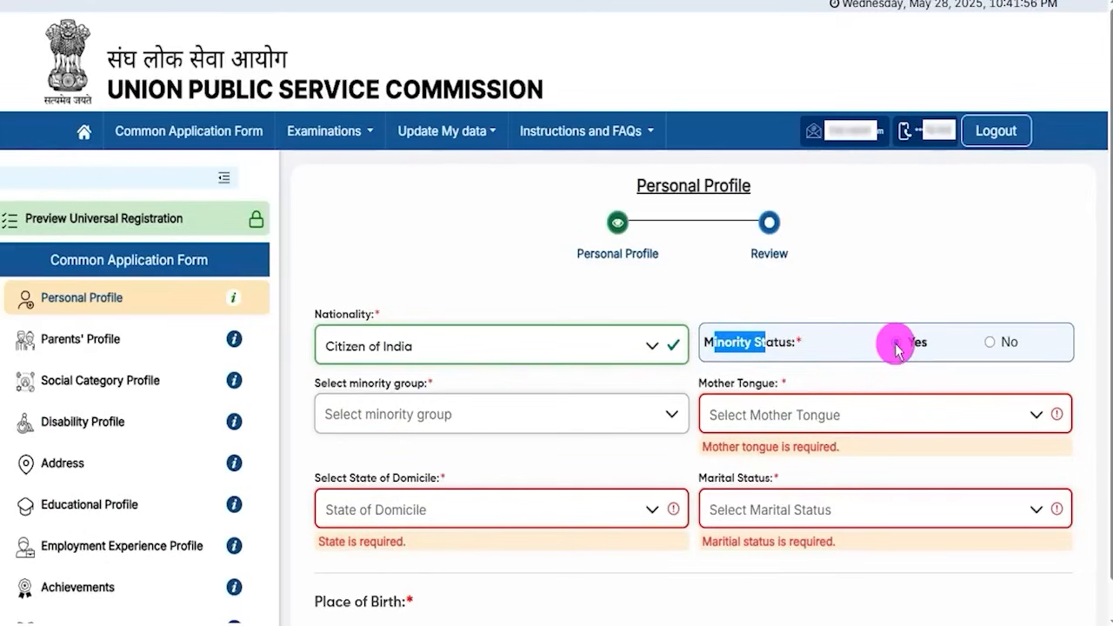
pyautogui.click(446, 430)
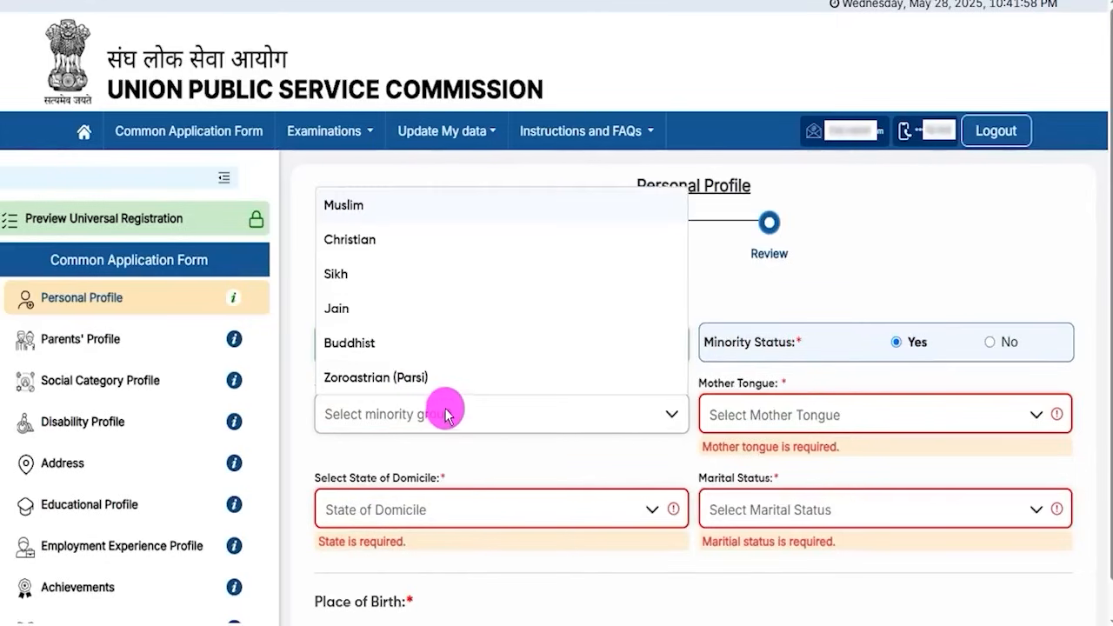
pyautogui.click(993, 345)
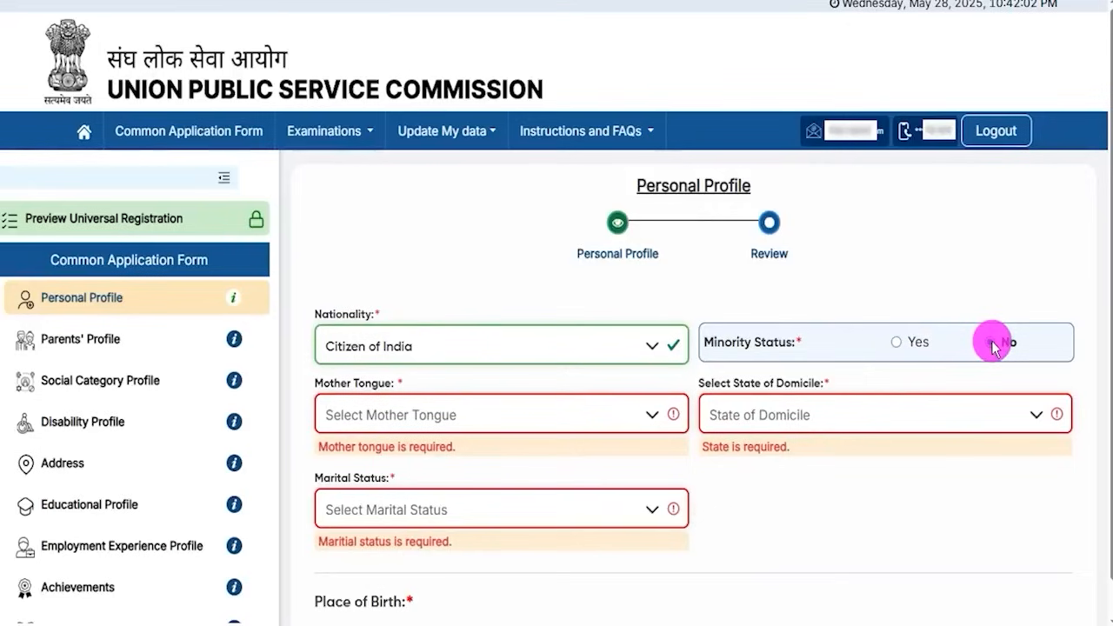
pyautogui.click(366, 414)
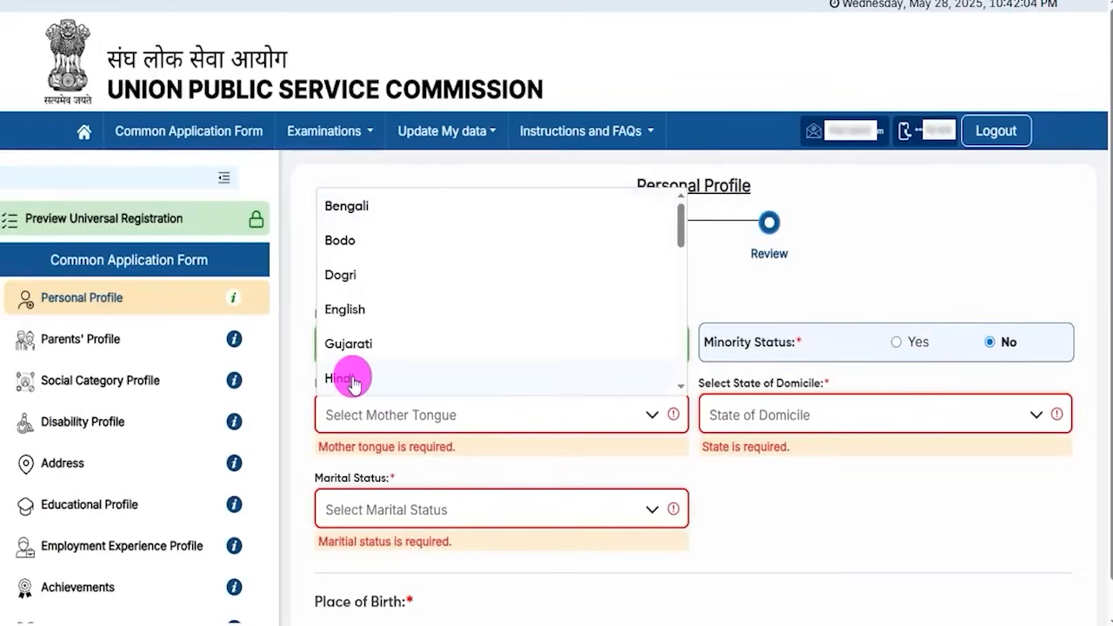
pyautogui.click(352, 380)
# Choose Uttar Pradesh as state of domicile and Unmarried as marital status
pyautogui.click(804, 418)
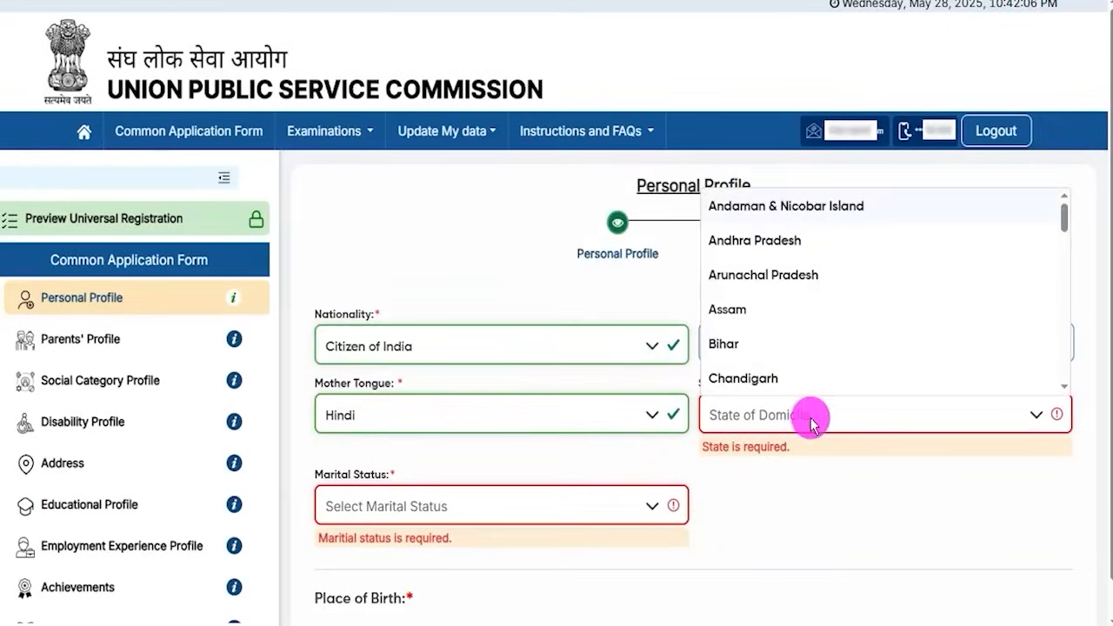
pyautogui.scroll(-10, 800, 318)
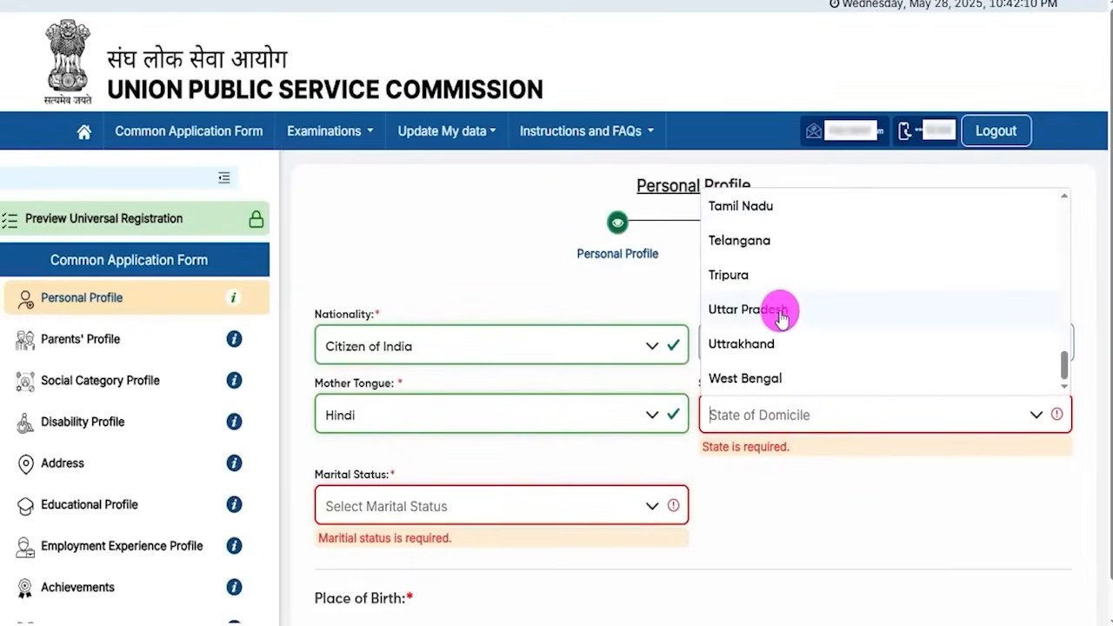
pyautogui.click(781, 318)
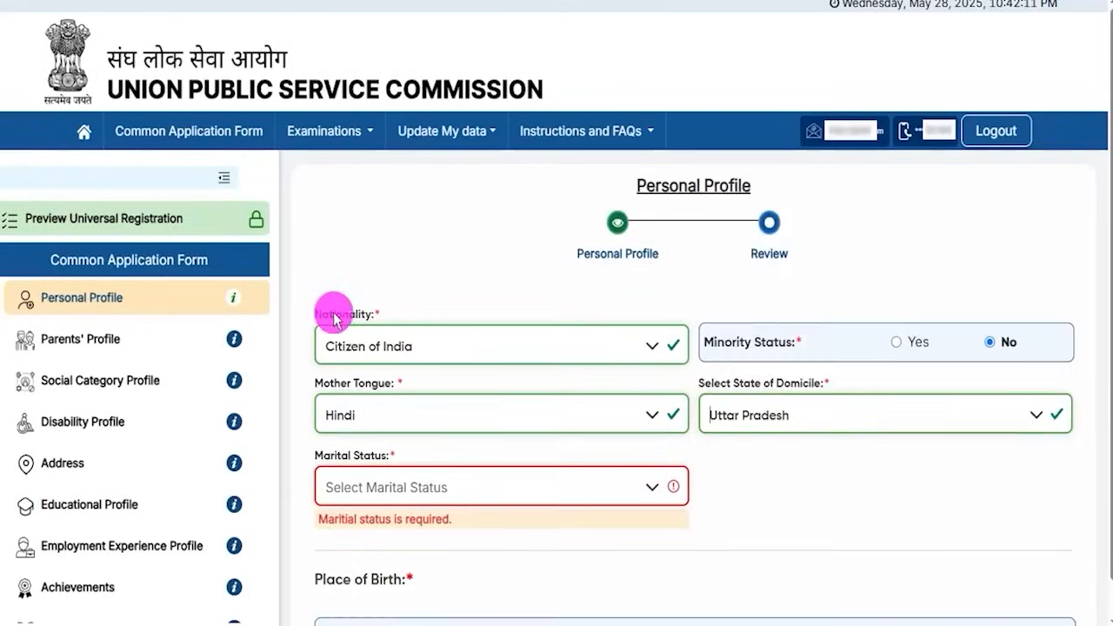
pyautogui.click(398, 496)
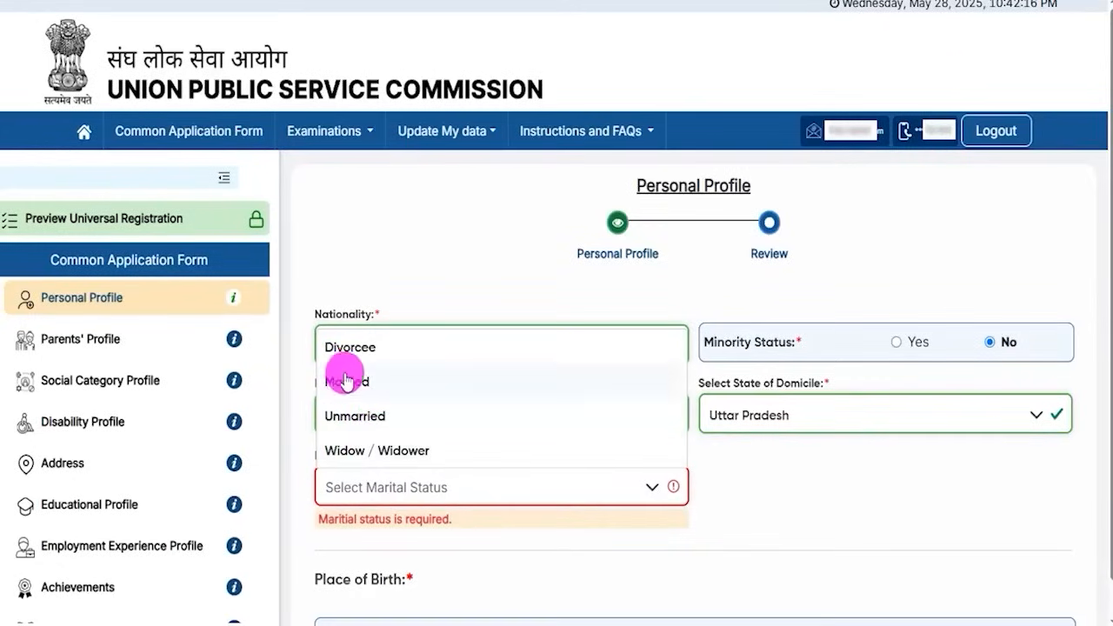
pyautogui.click(356, 415)
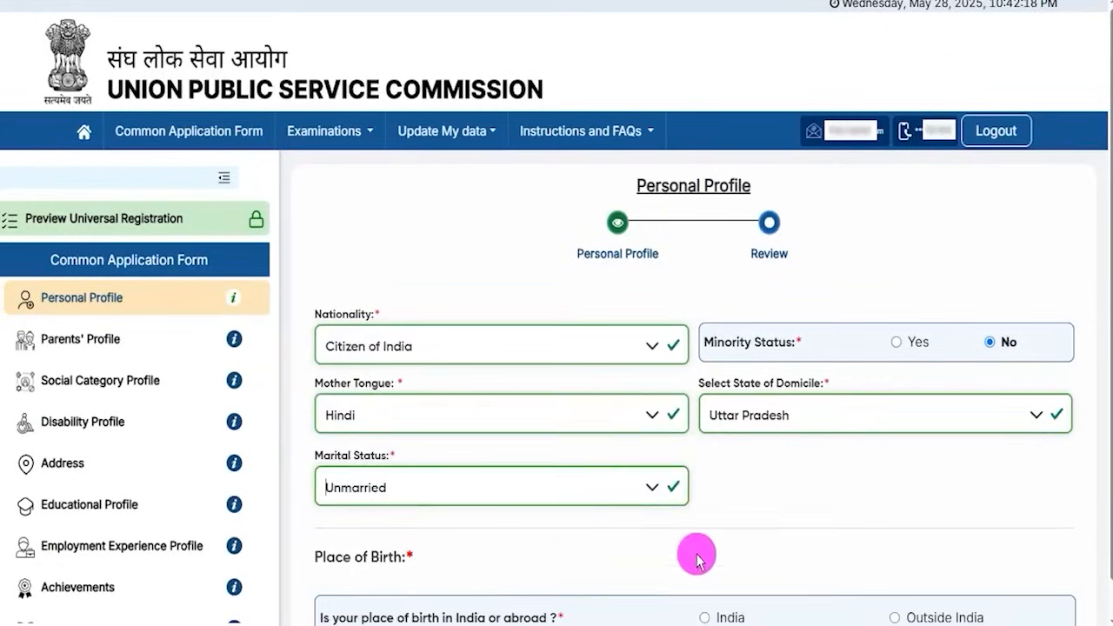
pyautogui.scroll(-3, 761, 464)
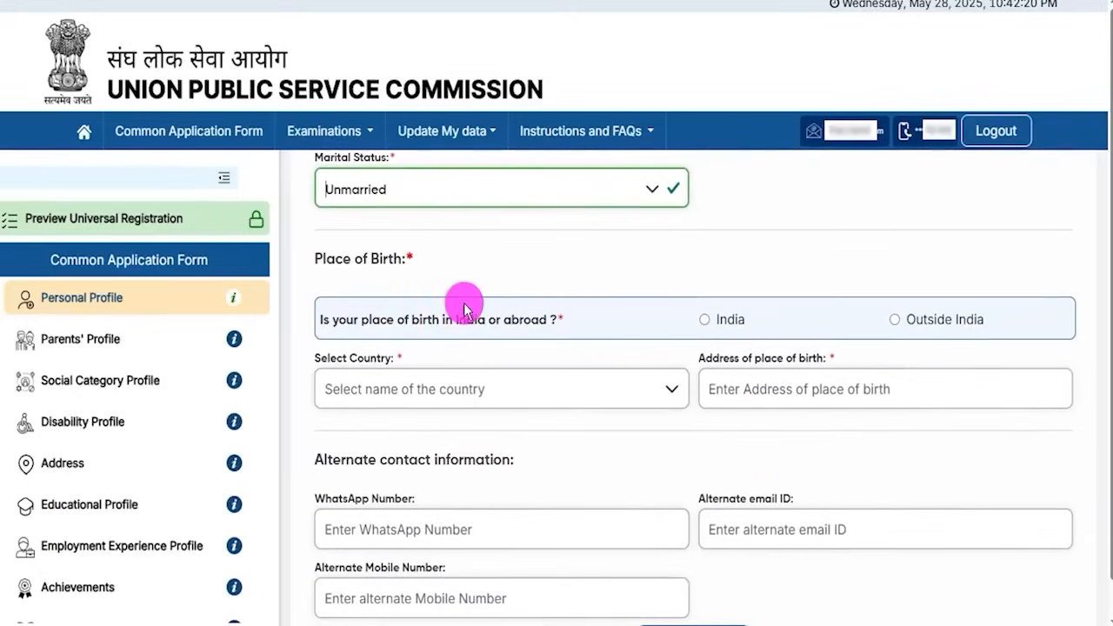
pyautogui.click(705, 320)
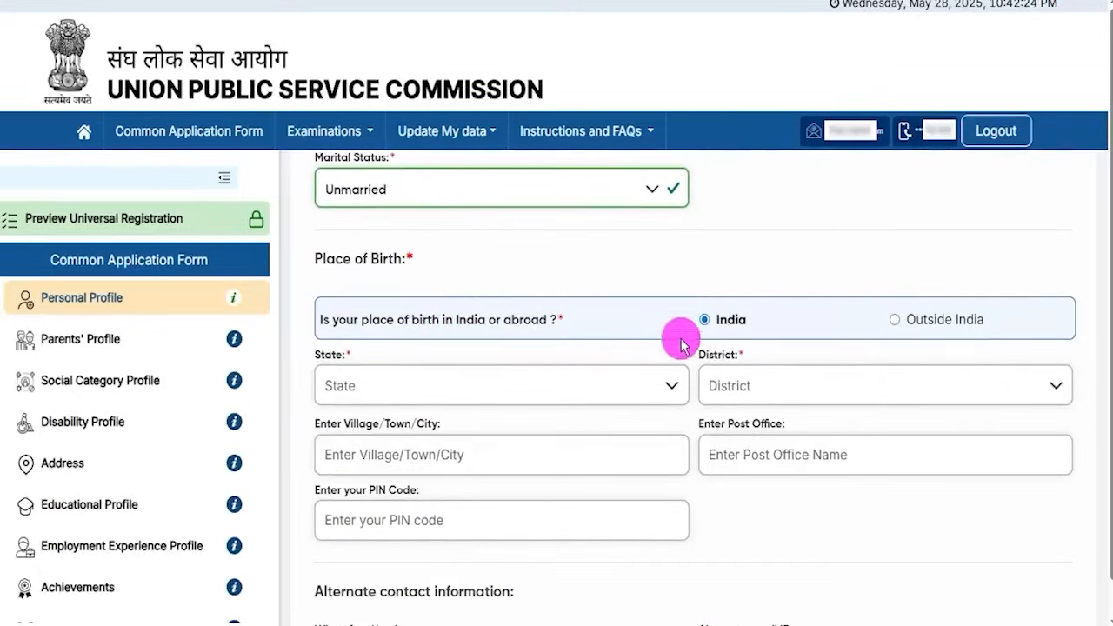
pyautogui.click(390, 388)
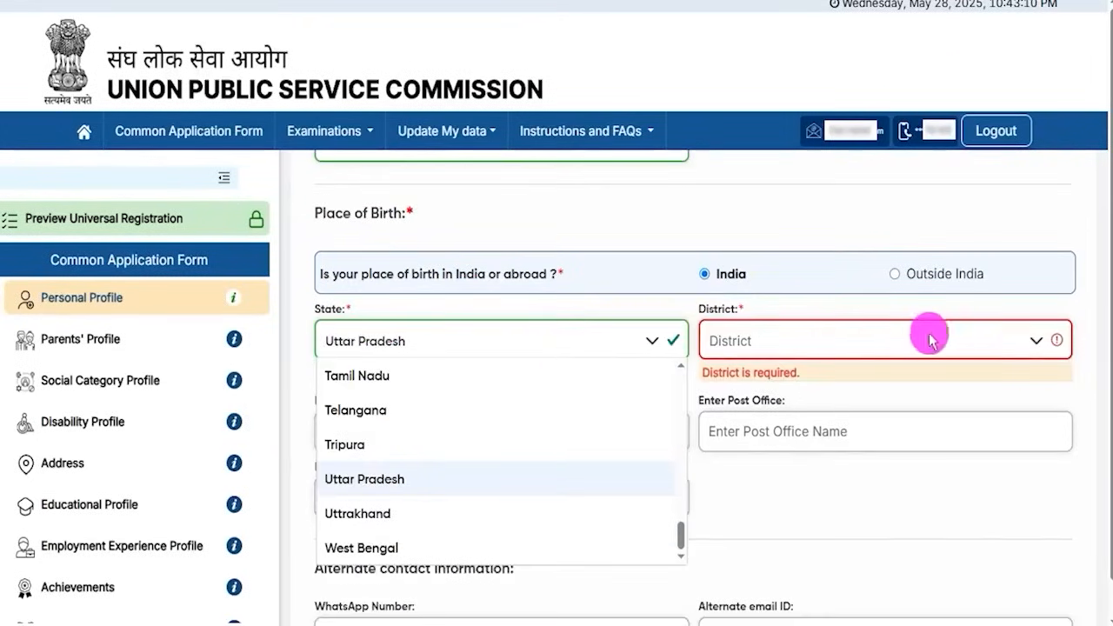
pyautogui.click(1005, 340)
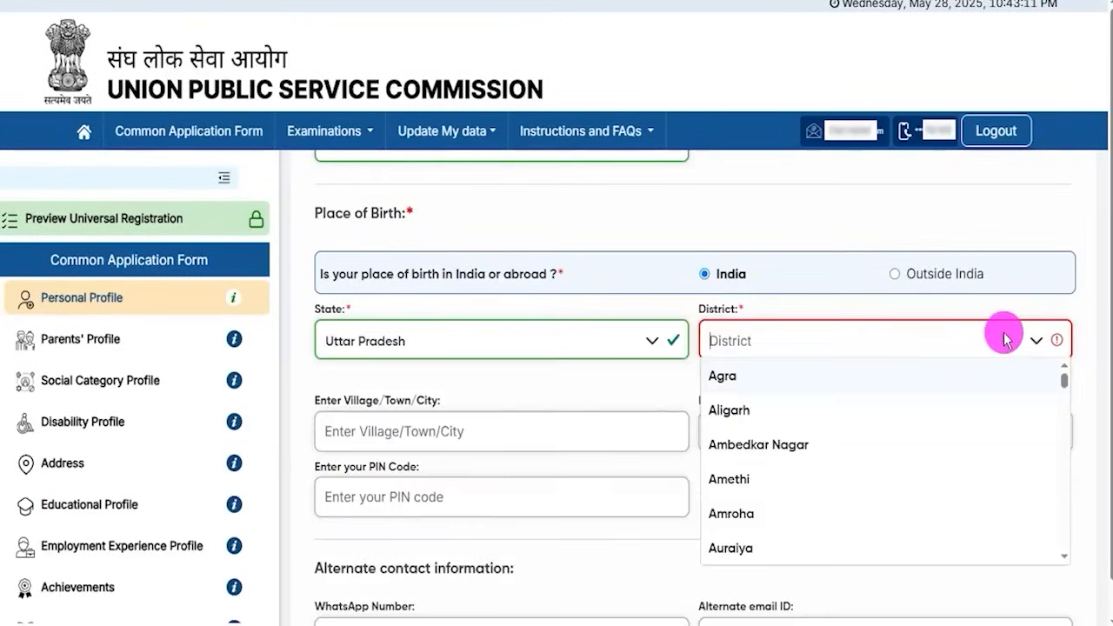
pyautogui.scroll(-1, 741, 513)
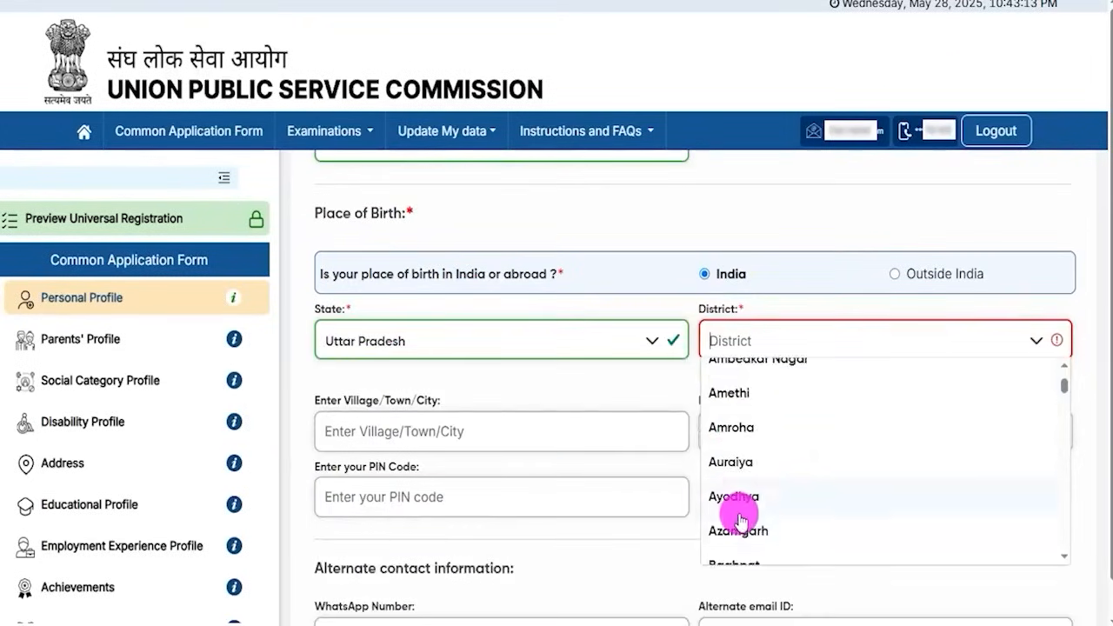
pyautogui.click(741, 495)
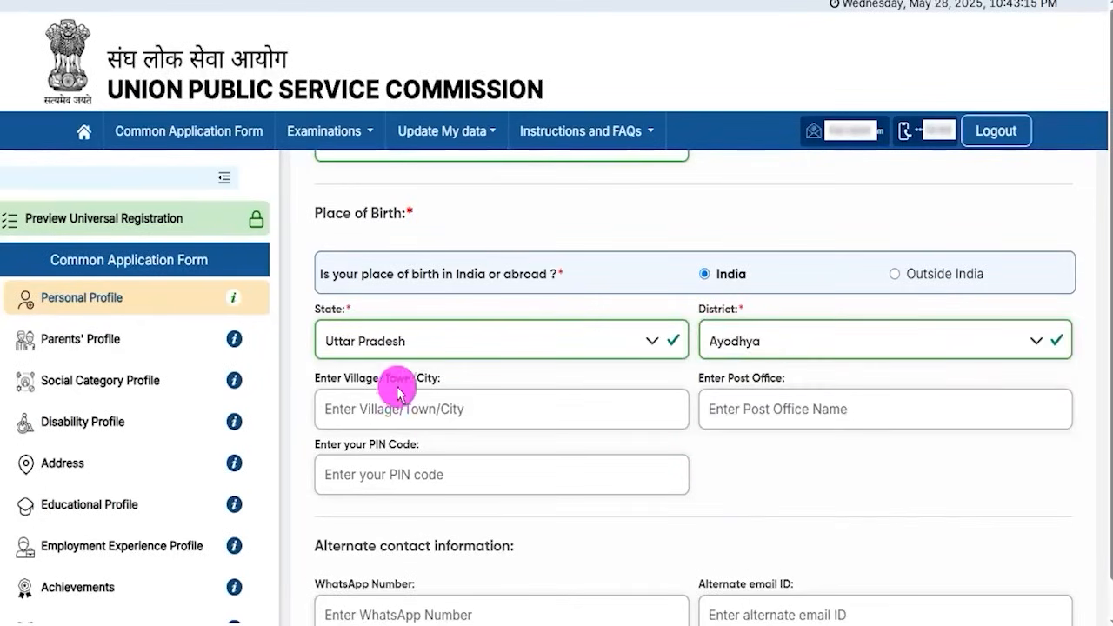
pyautogui.click(372, 405)
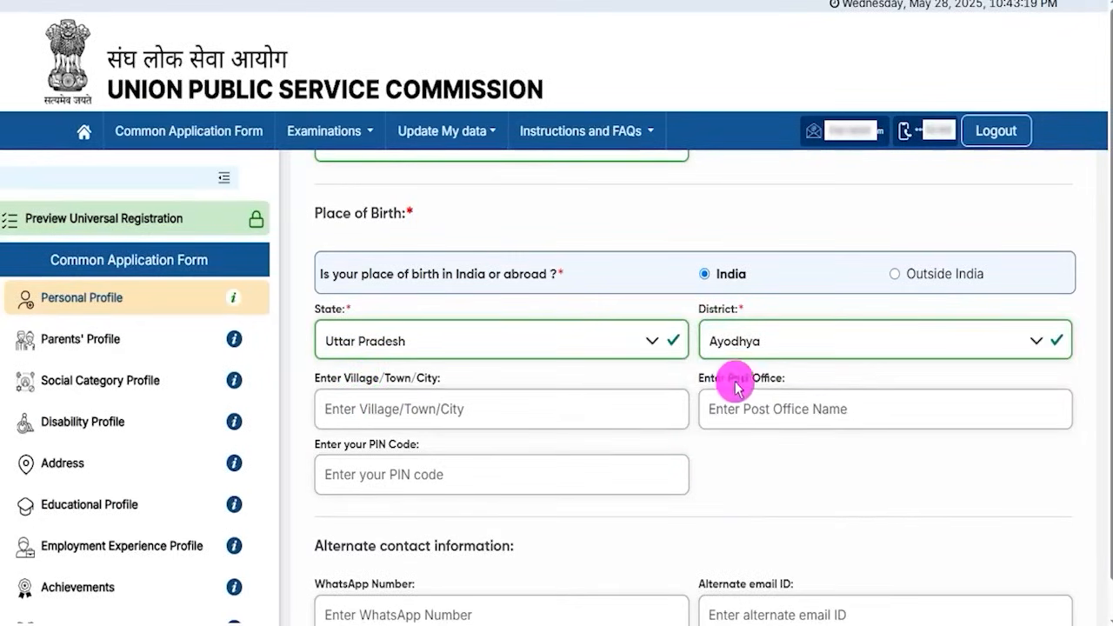
pyautogui.moveTo(716, 377); pyautogui.dragTo(750, 419)
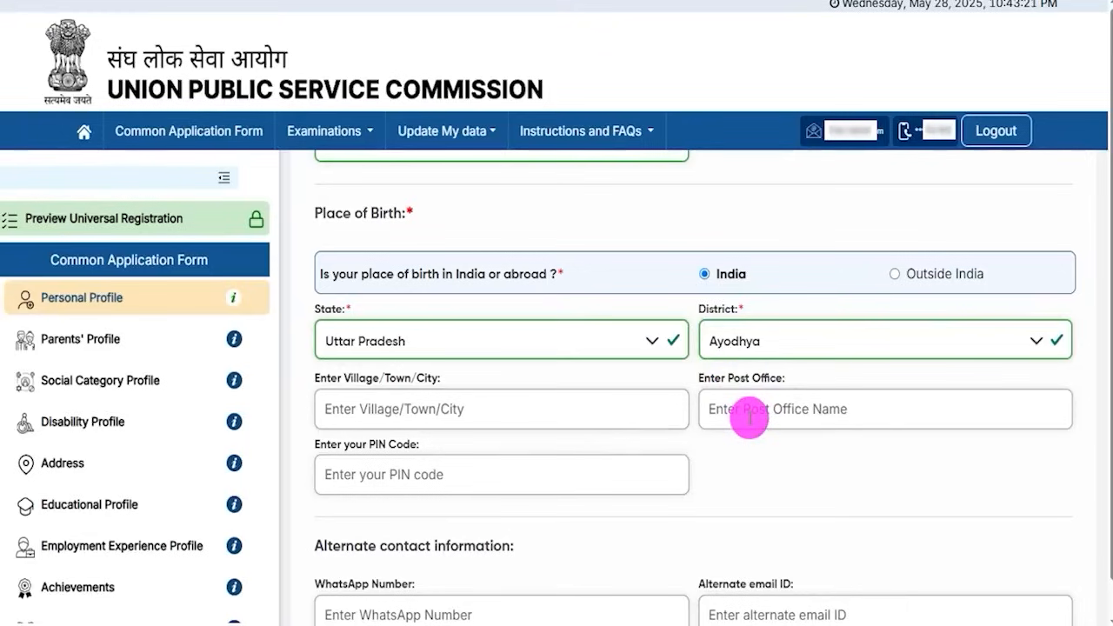
pyautogui.moveTo(367, 446); pyautogui.dragTo(410, 464)
pyautogui.click(407, 475)
pyautogui.scroll(-1, 557, 479)
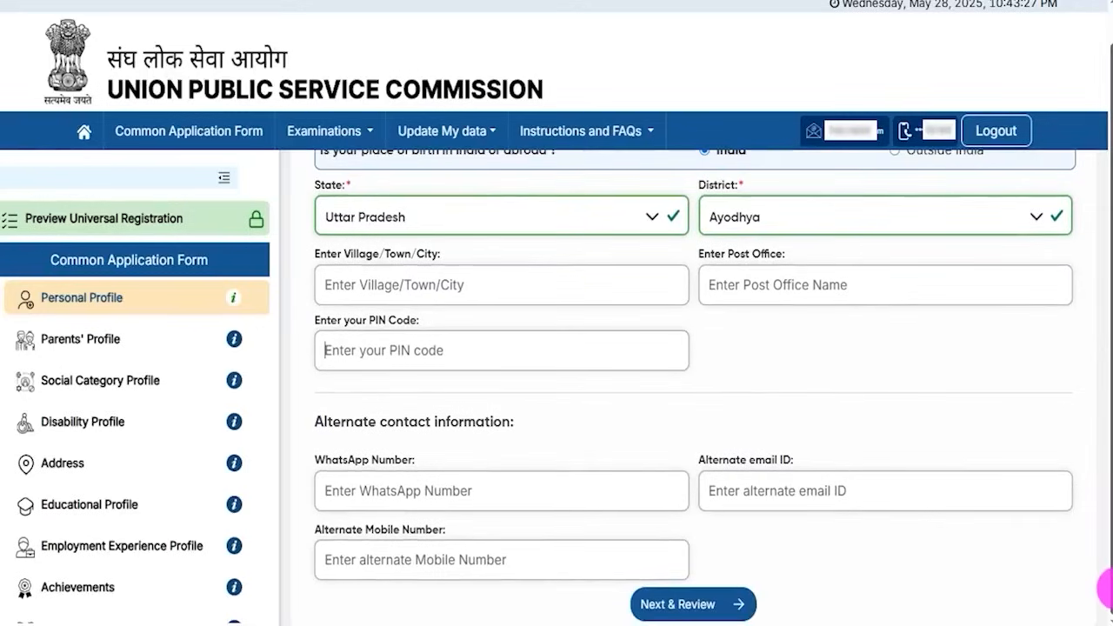
pyautogui.moveTo(342, 422); pyautogui.dragTo(445, 428)
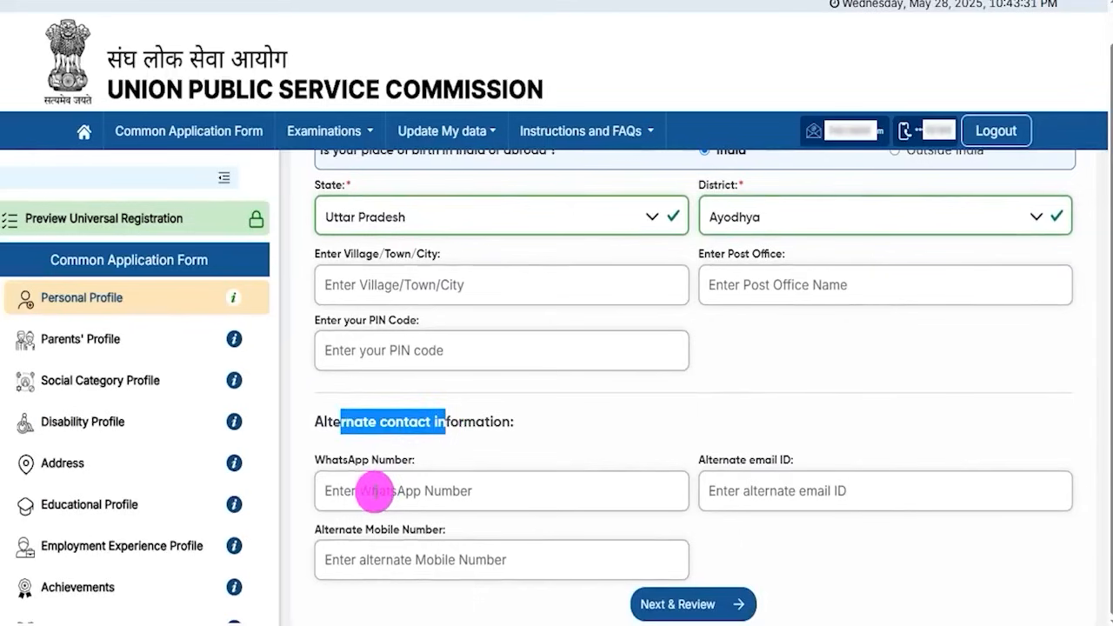
pyautogui.click(397, 491)
pyautogui.moveTo(720, 460); pyautogui.dragTo(757, 459)
pyautogui.click(745, 490)
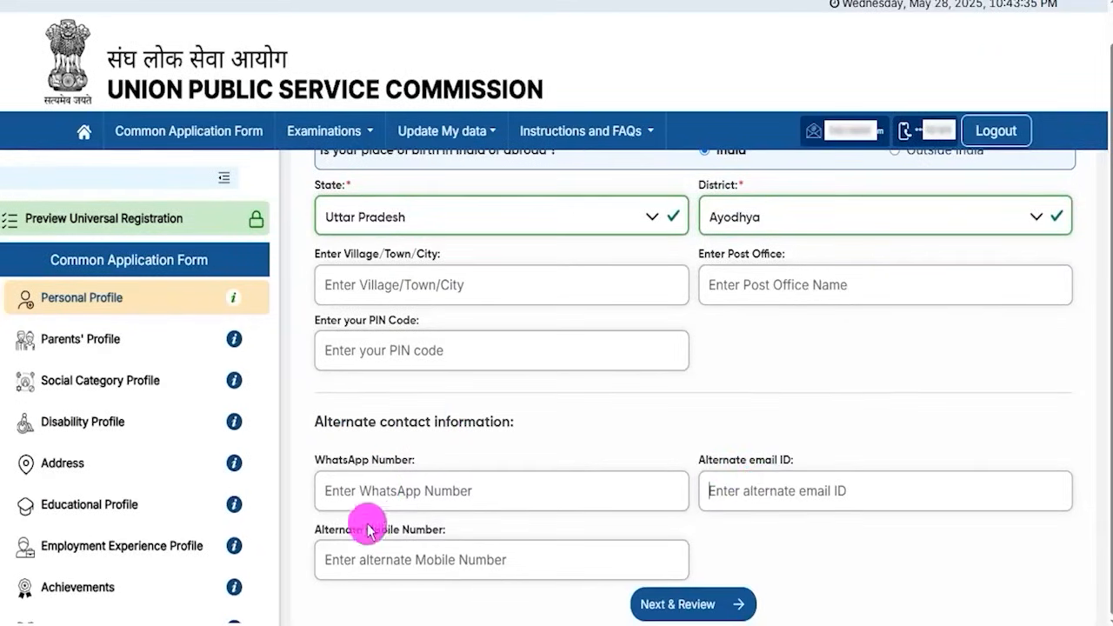
pyautogui.moveTo(361, 528); pyautogui.dragTo(418, 541)
pyautogui.click(418, 555)
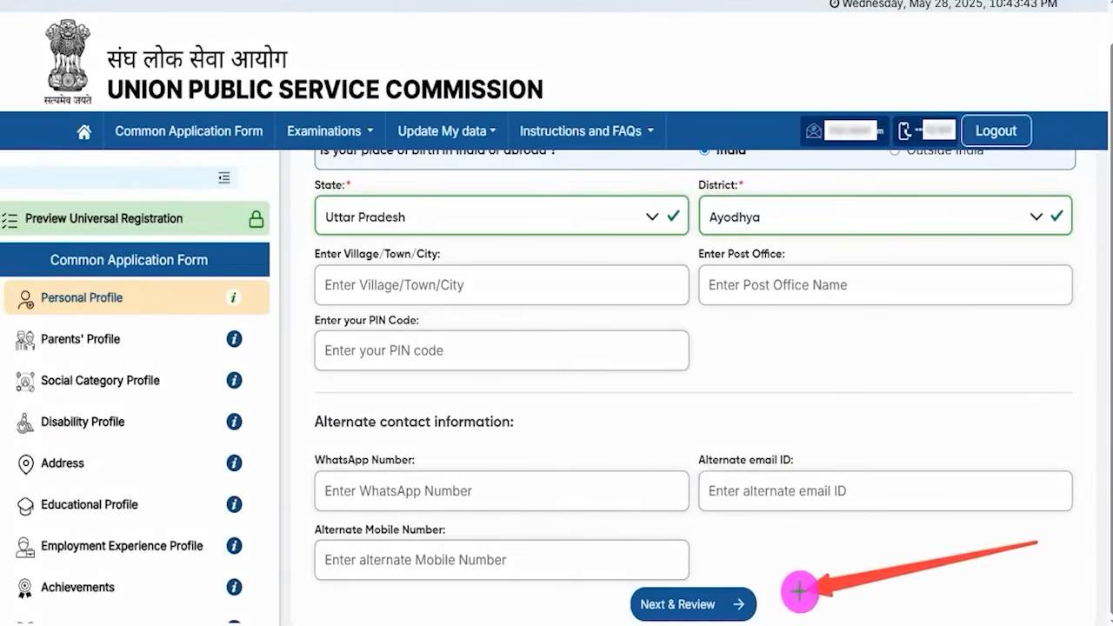
# Go to the Personal Profile review page to check the entered details
pyautogui.click(766, 594)
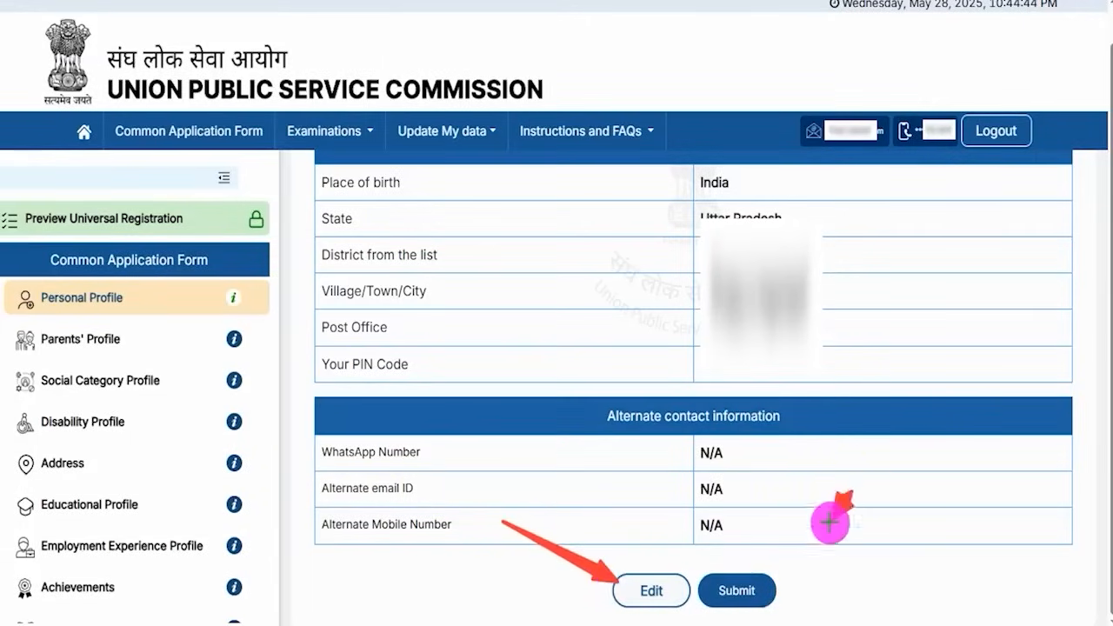
# Submit the Personal Profile and move to the father's name field in Parents' Profile
pyautogui.click(783, 571)
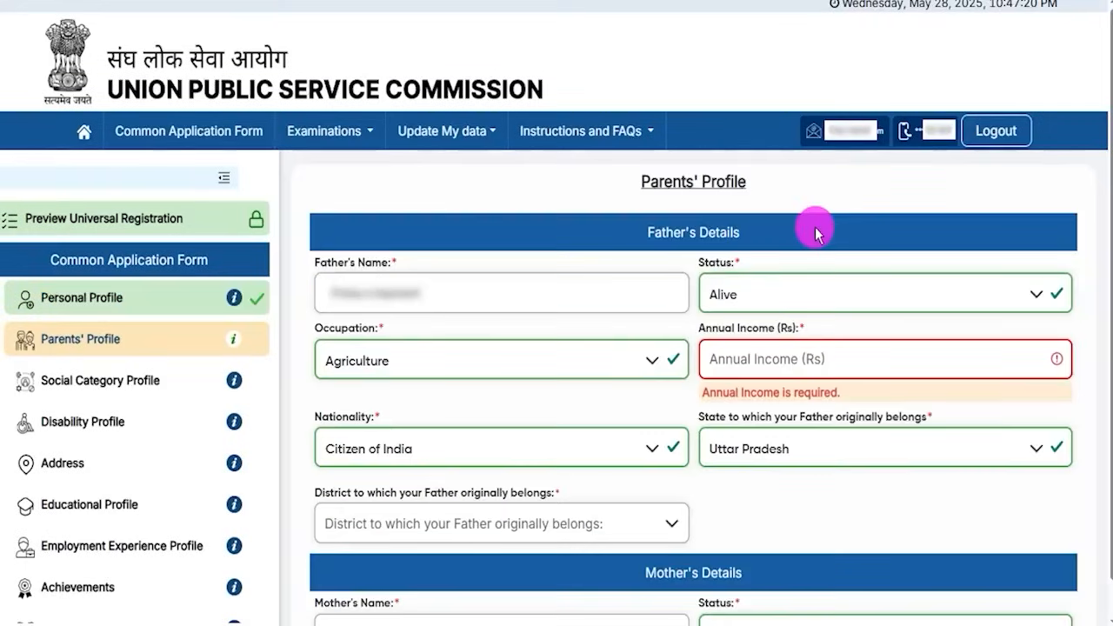
pyautogui.moveTo(648, 182); pyautogui.dragTo(733, 185)
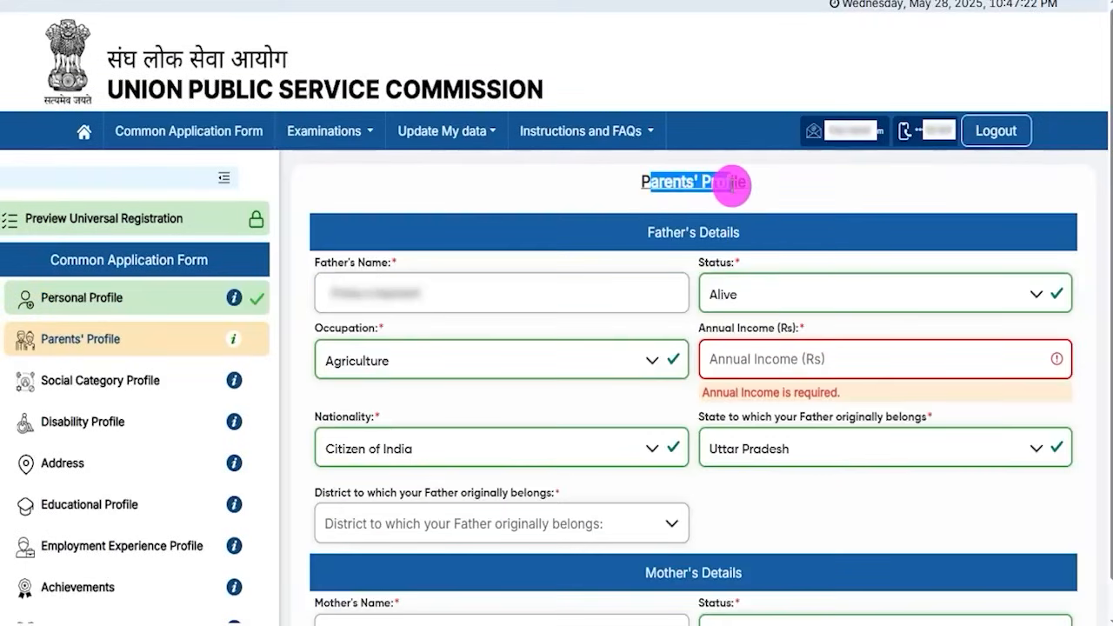
pyautogui.moveTo(316, 261); pyautogui.dragTo(376, 265)
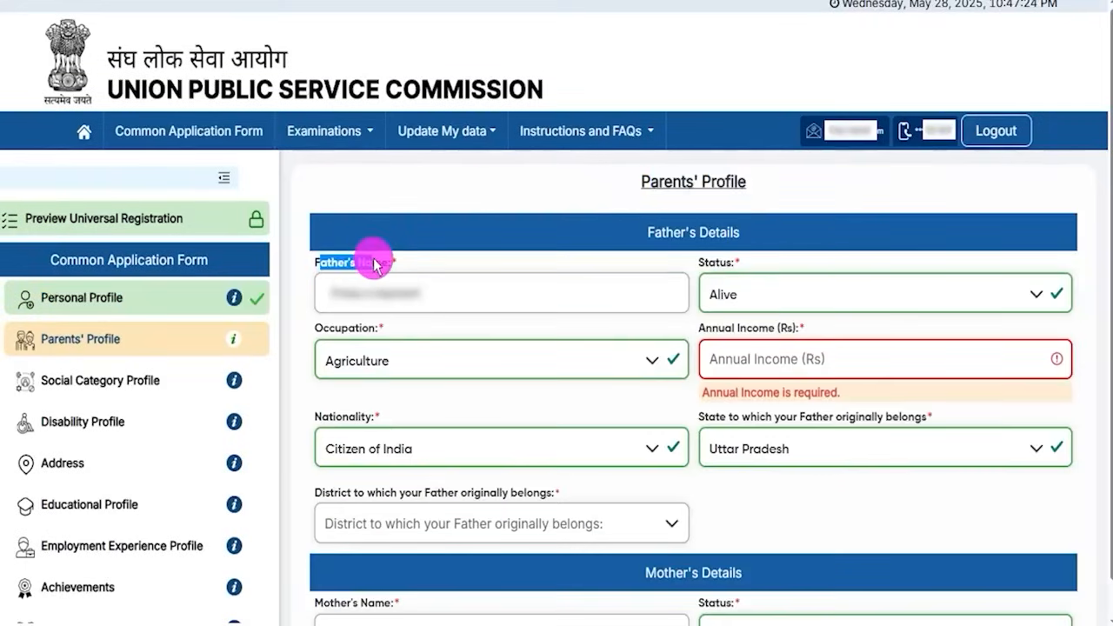
pyautogui.click(394, 304)
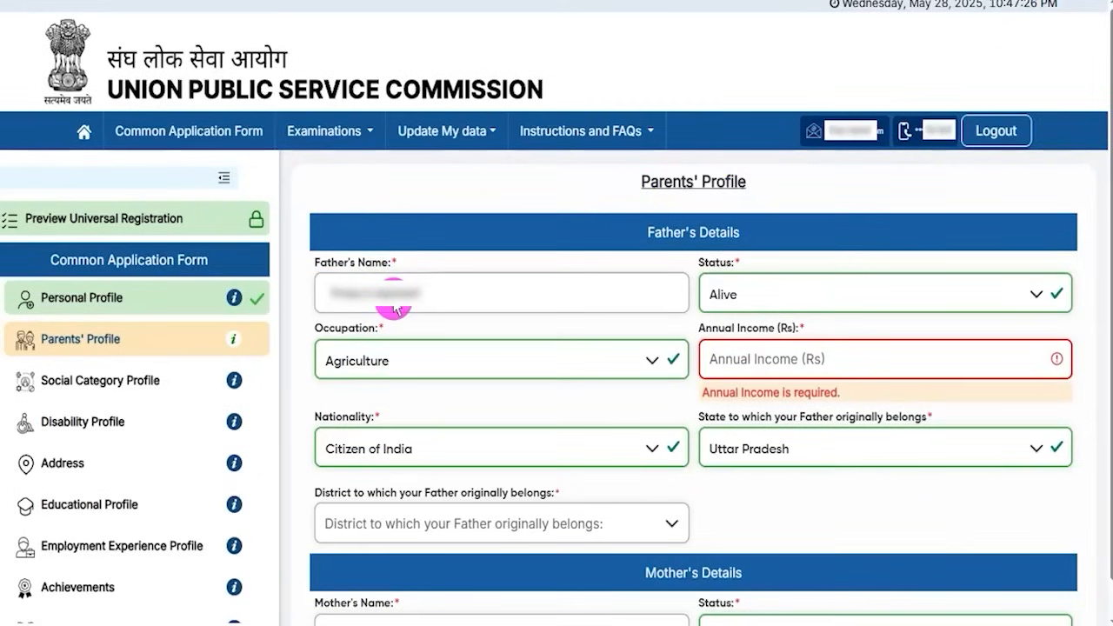
# Keep the father's status as Alive and occupation as Agriculture
pyautogui.click(736, 292)
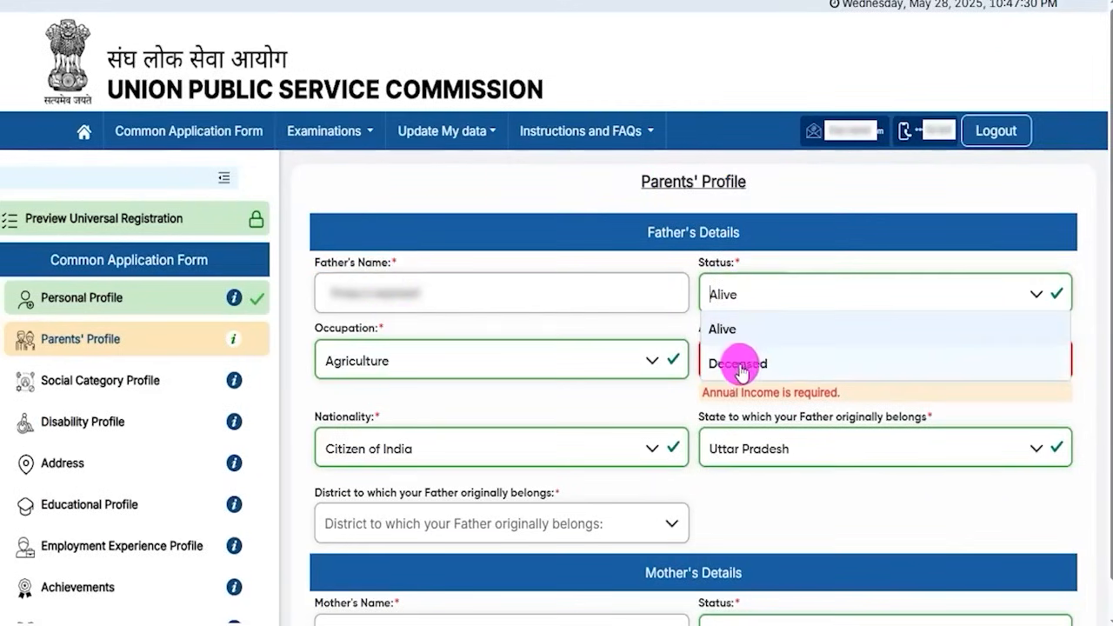
pyautogui.click(728, 331)
pyautogui.click(387, 361)
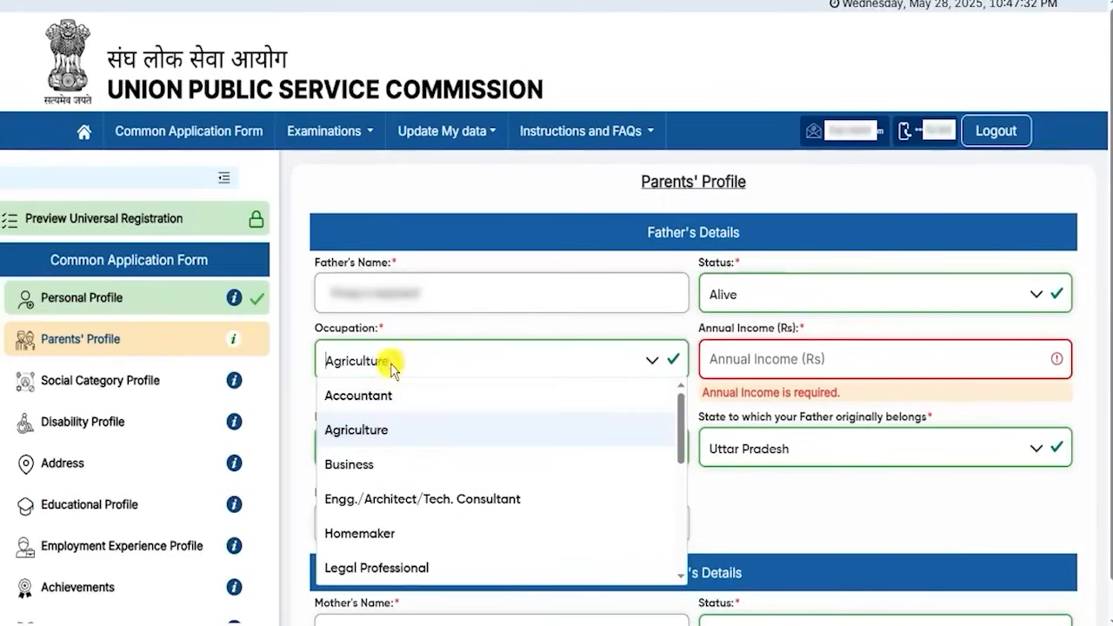
pyautogui.click(361, 431)
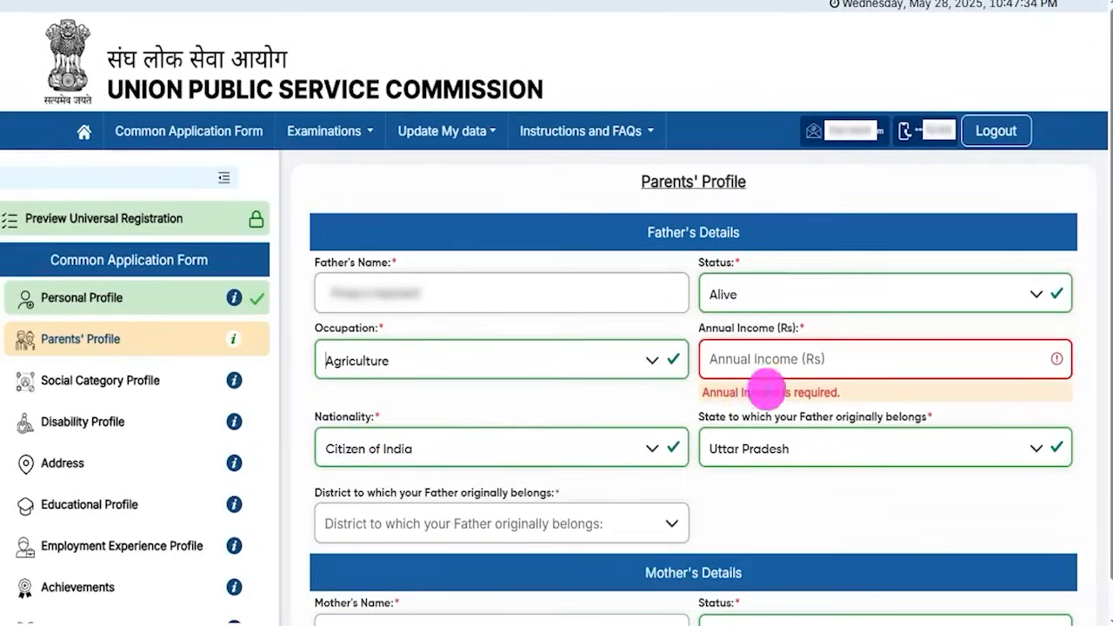
pyautogui.click(775, 361)
pyautogui.moveTo(726, 328); pyautogui.dragTo(750, 332)
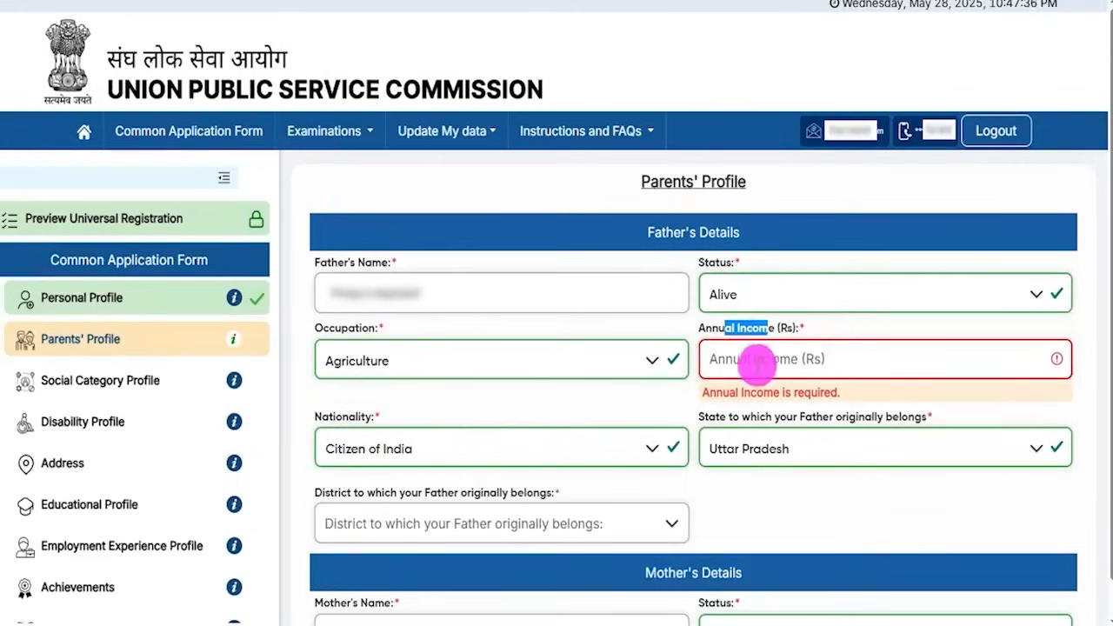
# Keep the father's nationality as Citizen of India and state as Uttar Pradesh, with district not yet chosen
pyautogui.click(388, 445)
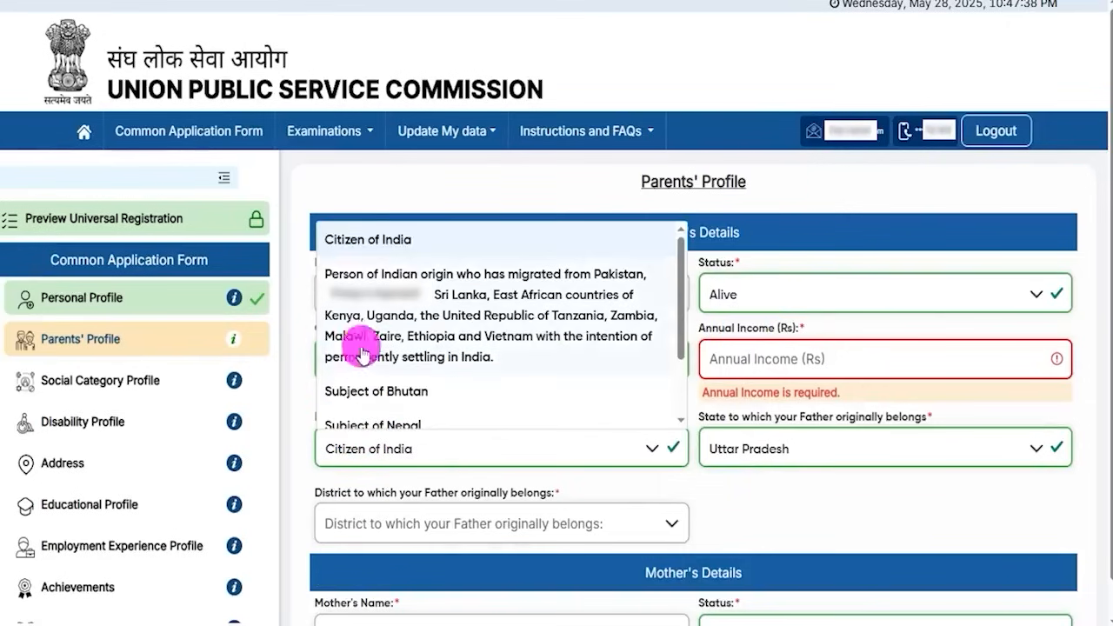
pyautogui.click(368, 240)
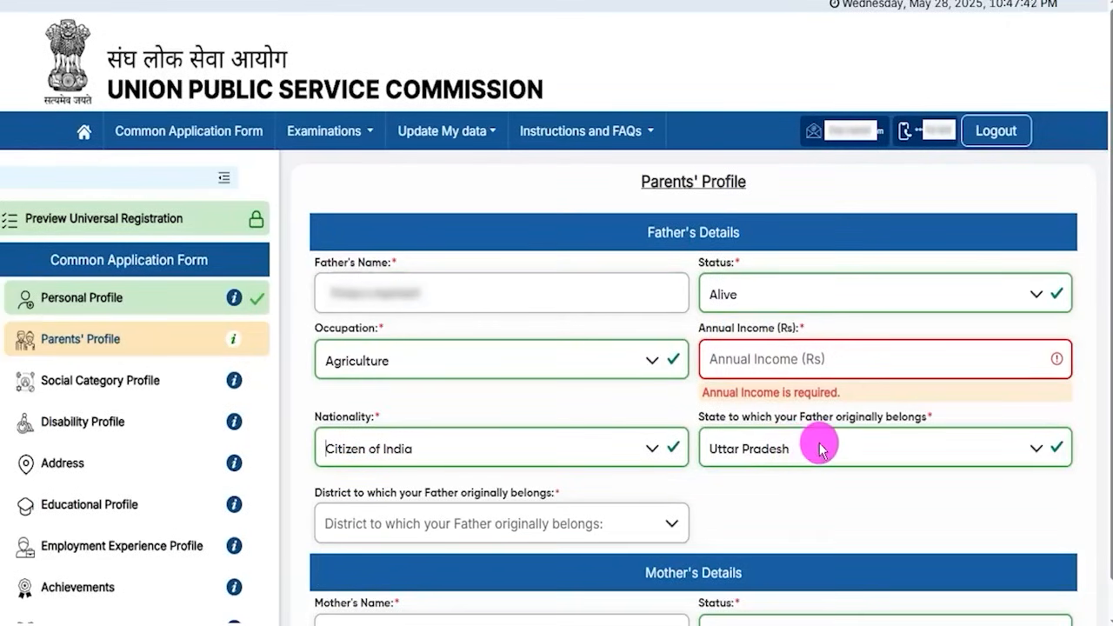
pyautogui.click(820, 449)
pyautogui.click(745, 337)
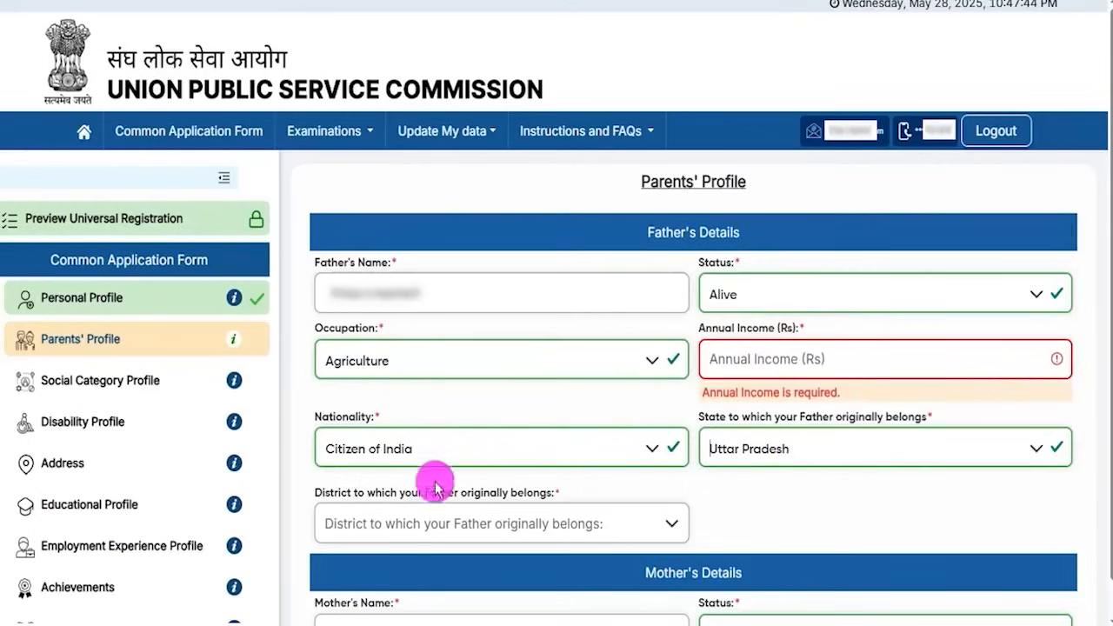
pyautogui.click(416, 527)
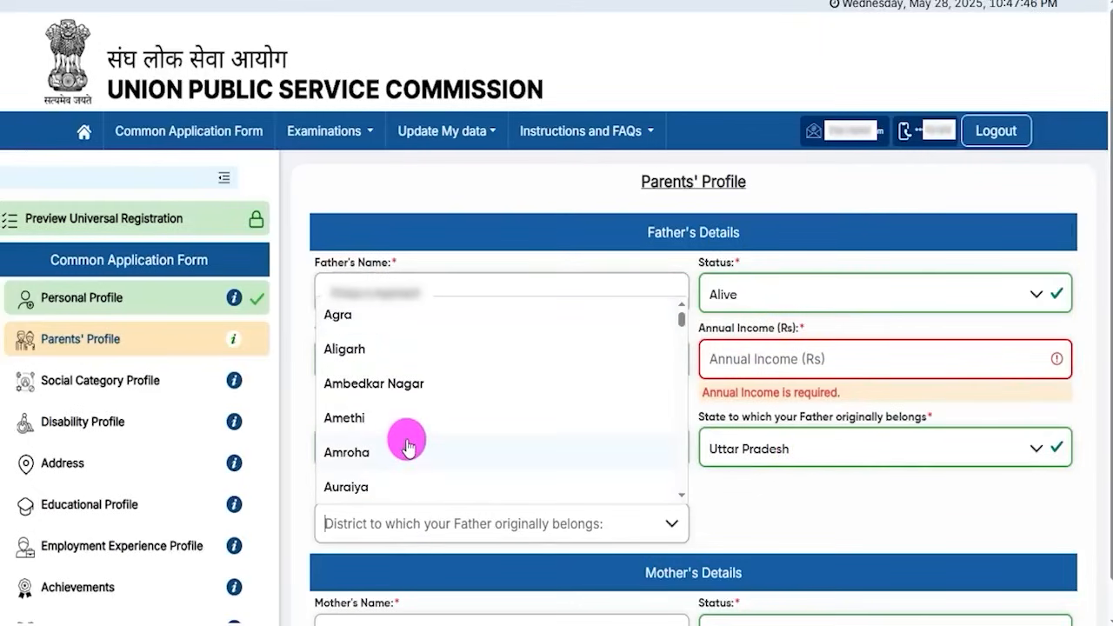
pyautogui.click(715, 513)
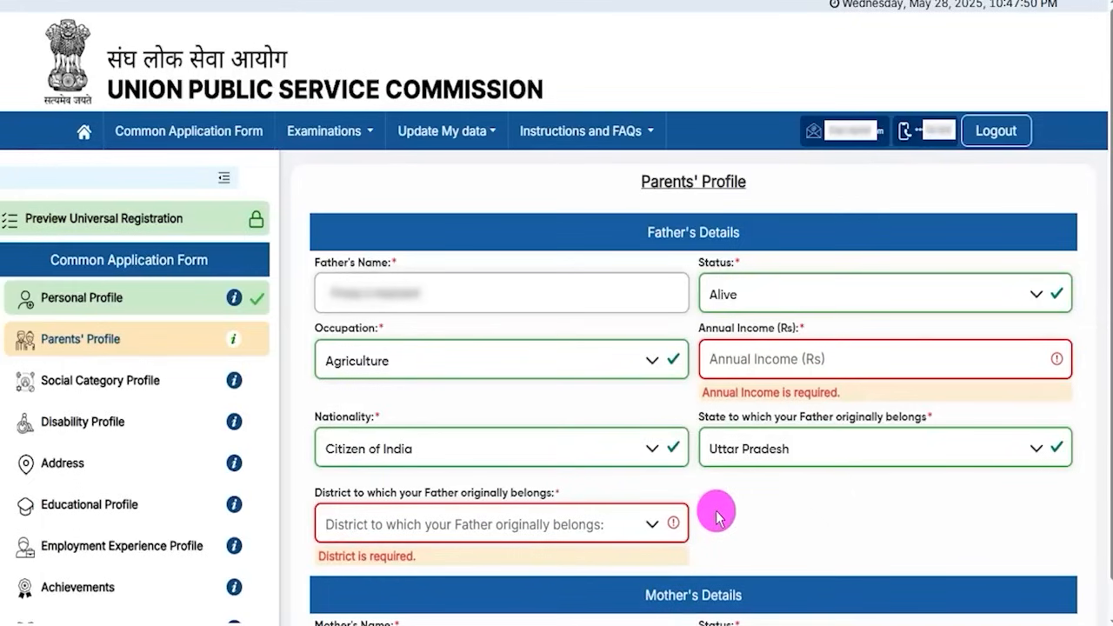
# Set the mother's status to Alive and occupation to Agriculture
pyautogui.moveTo(646, 595); pyautogui.dragTo(729, 595)
pyautogui.scroll(-4, 771, 567)
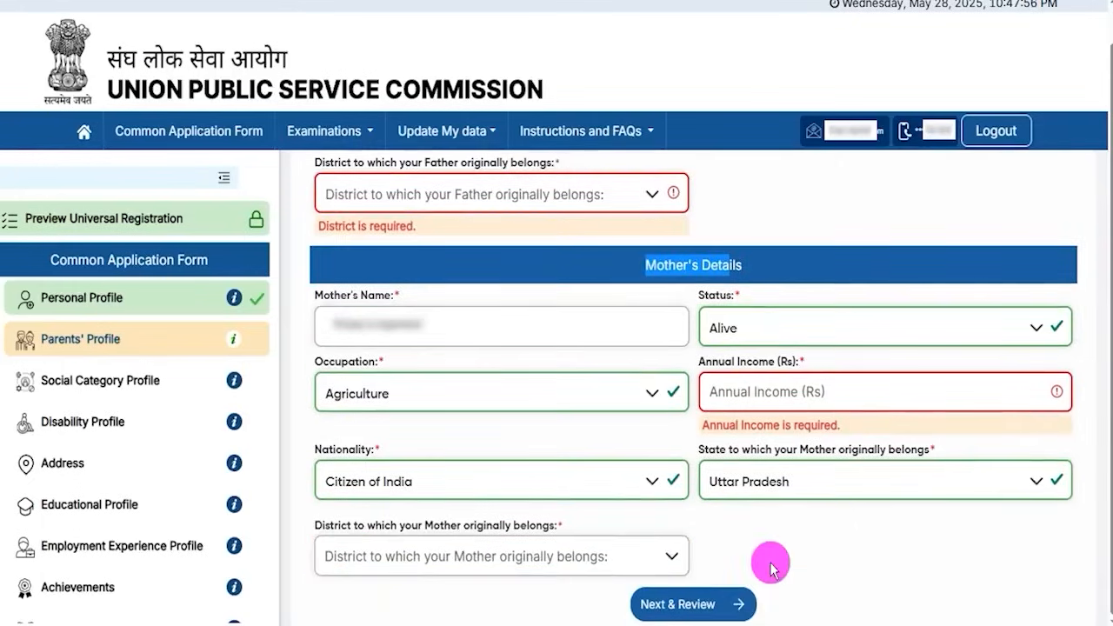
pyautogui.click(792, 553)
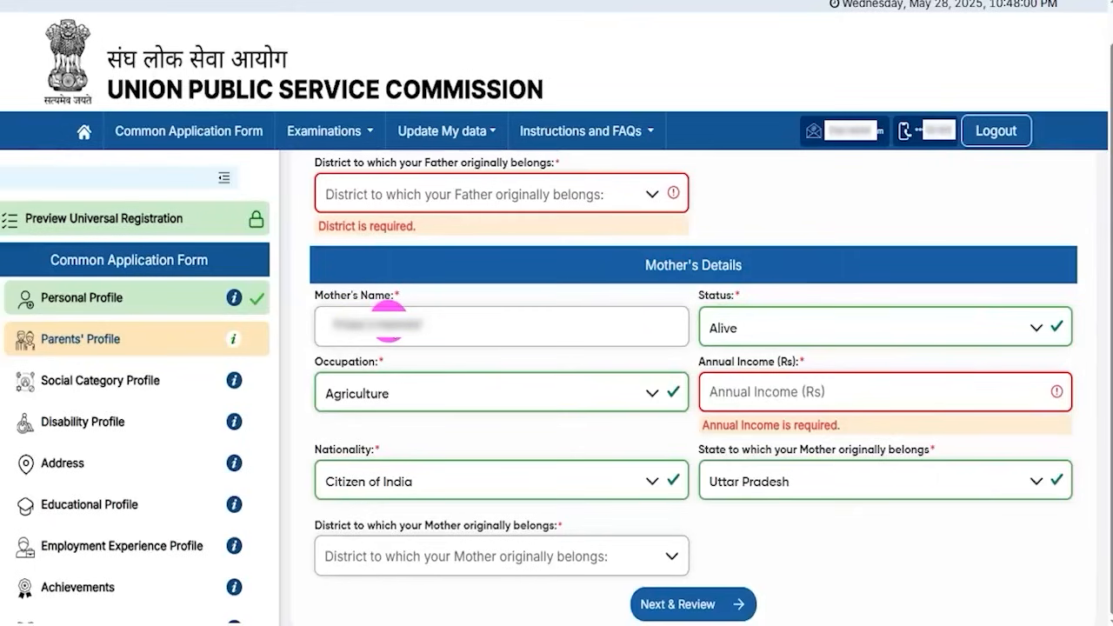
pyautogui.click(756, 327)
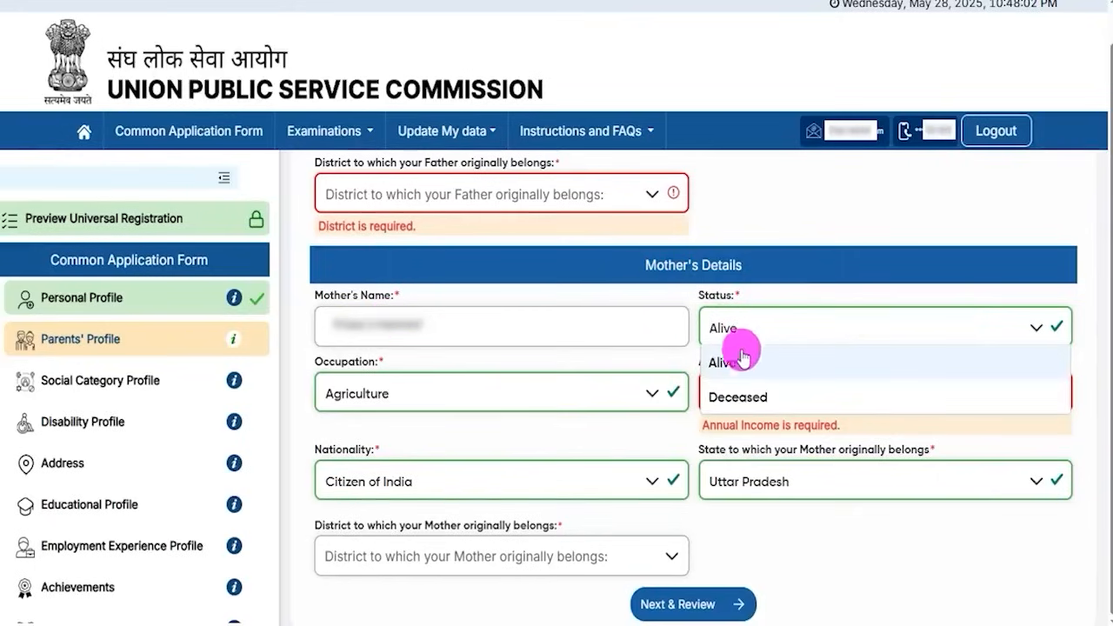
pyautogui.click(735, 363)
pyautogui.click(383, 406)
pyautogui.click(366, 466)
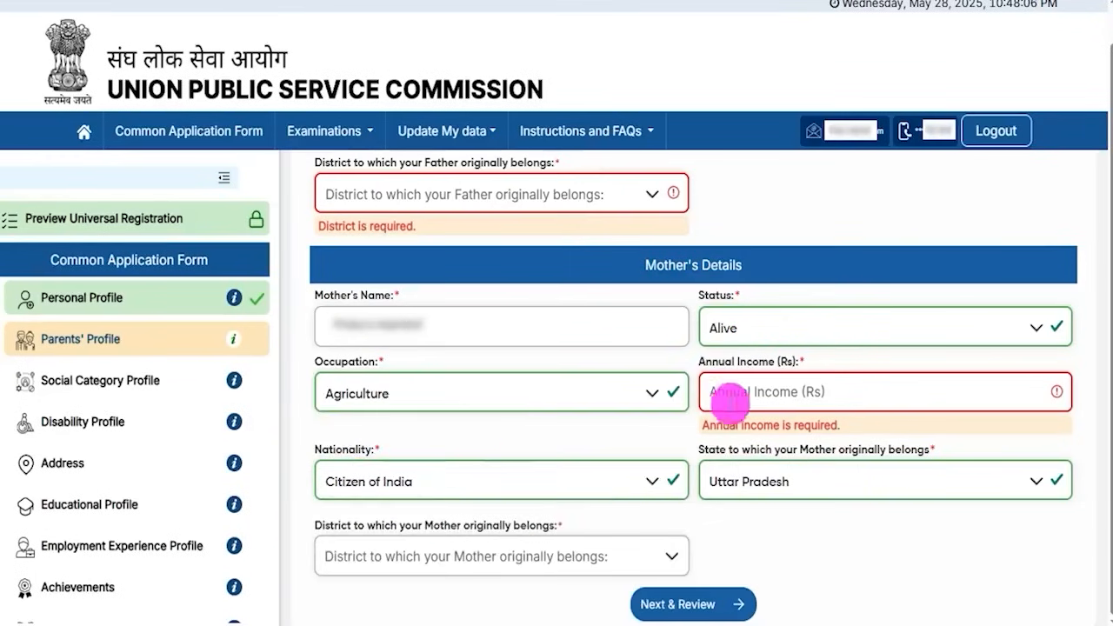
# Keep the mother's nationality as Citizen of India and state as Uttar Pradesh, with district not yet chosen
pyautogui.moveTo(720, 363); pyautogui.dragTo(772, 376)
pyautogui.click(736, 389)
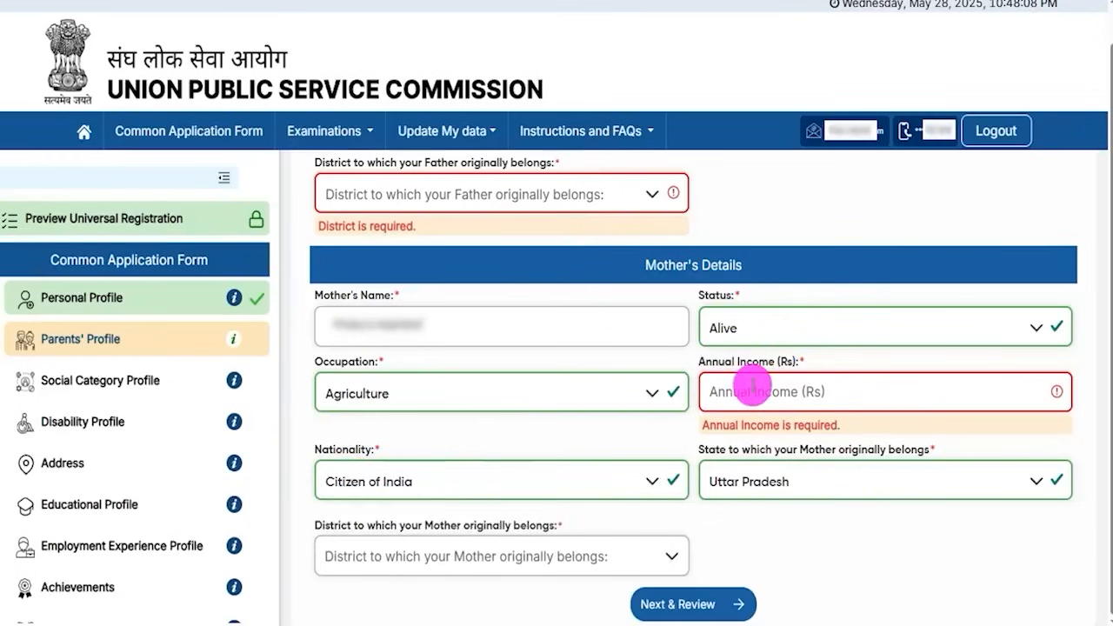
pyautogui.click(373, 484)
pyautogui.click(365, 272)
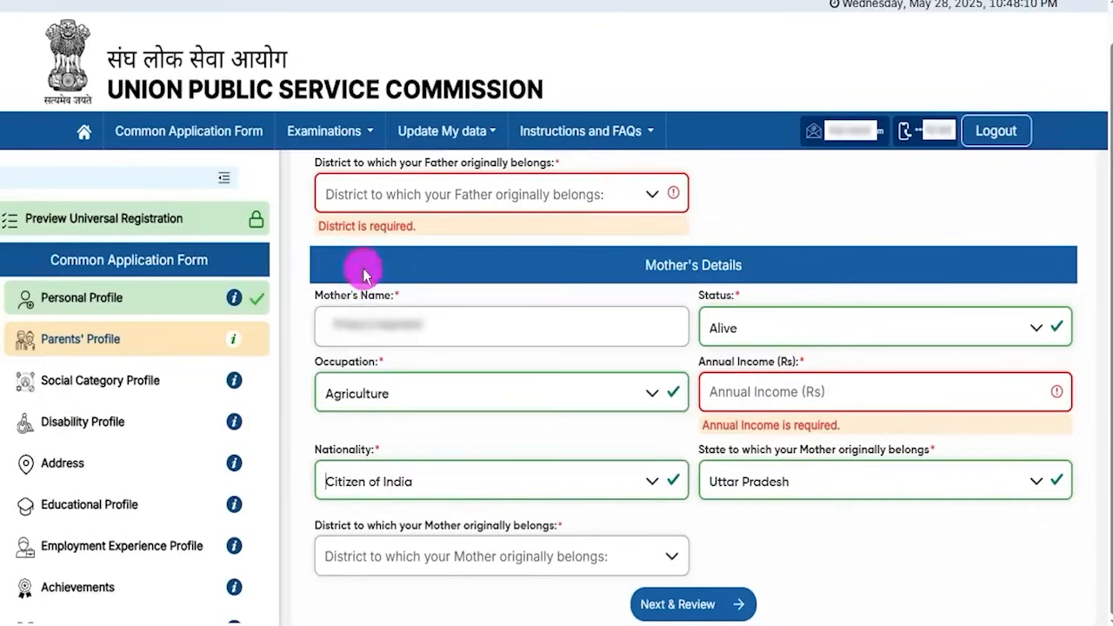
pyautogui.click(808, 493)
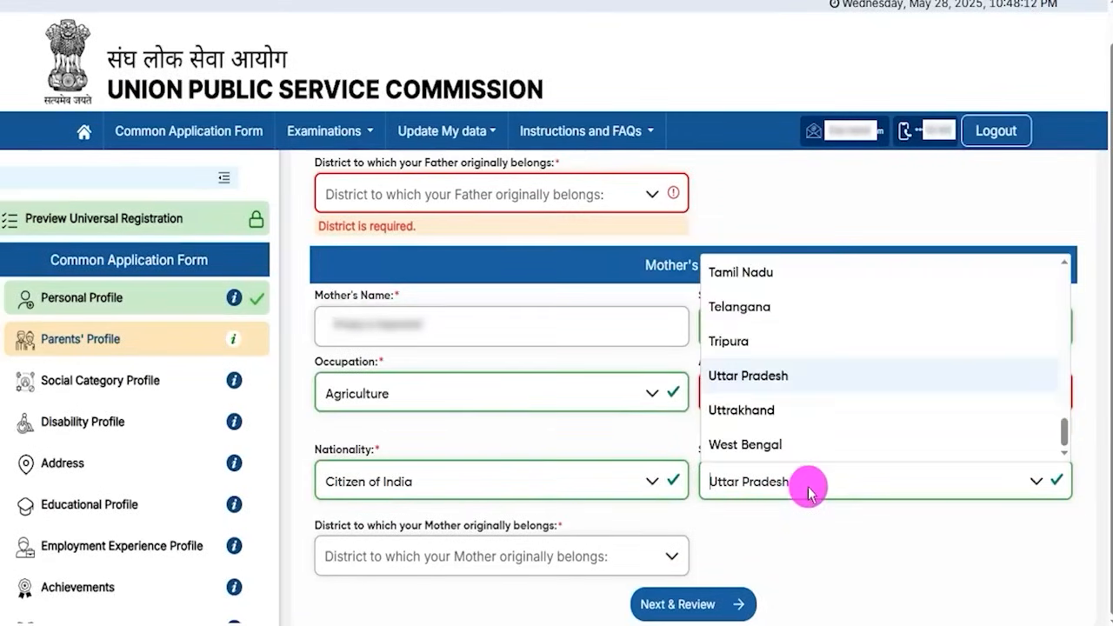
pyautogui.click(409, 559)
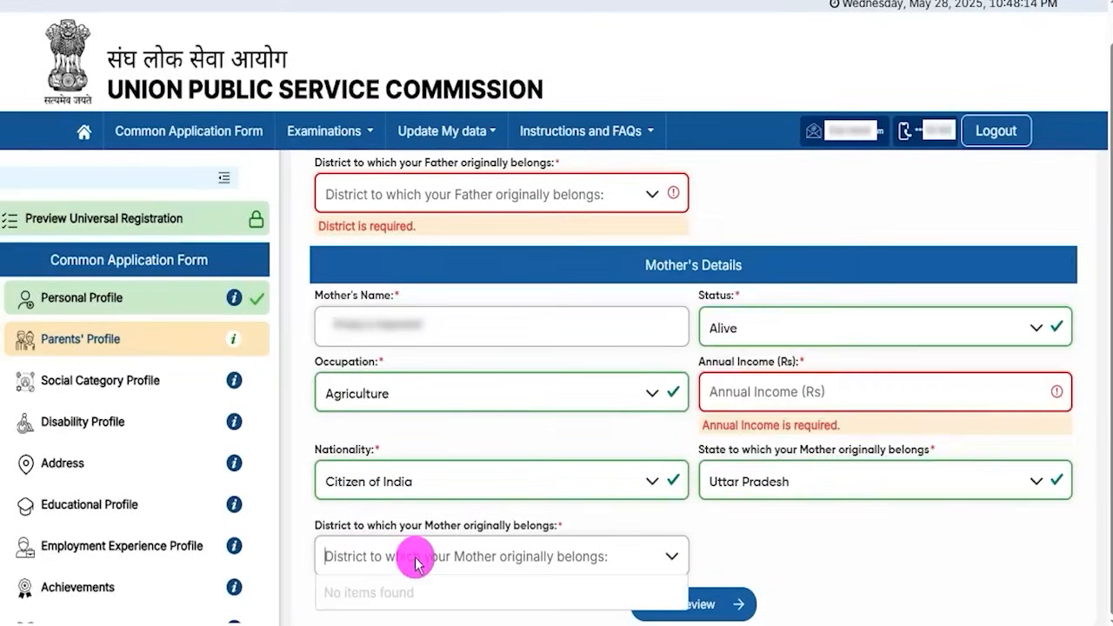
pyautogui.click(823, 559)
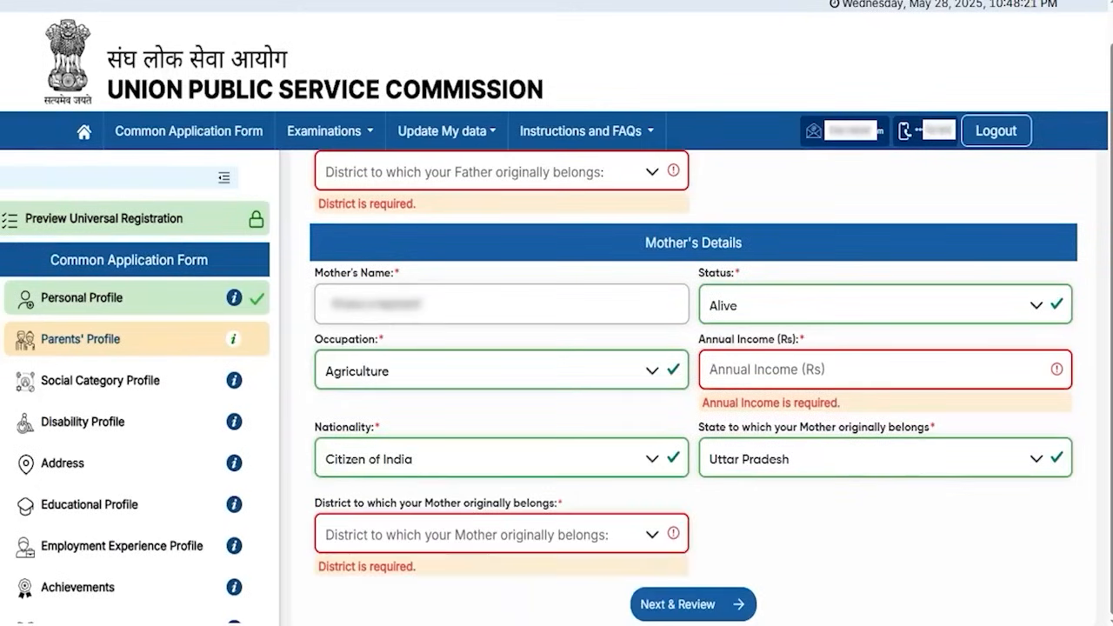
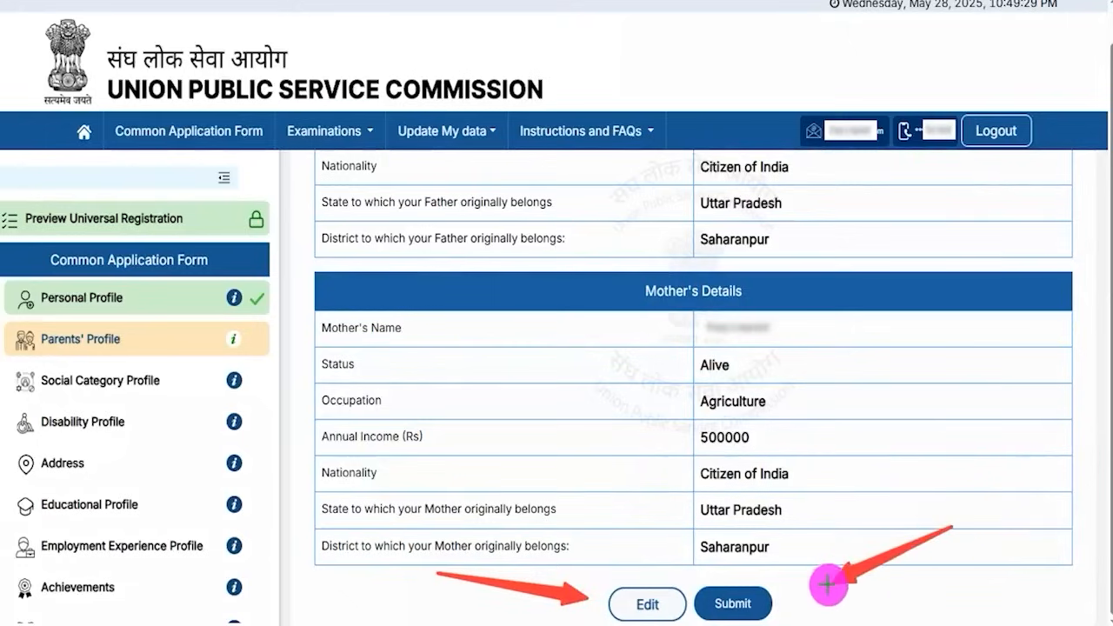
# Submit the reviewed Parents' Profile to reach the Social Category Profile form
pyautogui.click(770, 602)
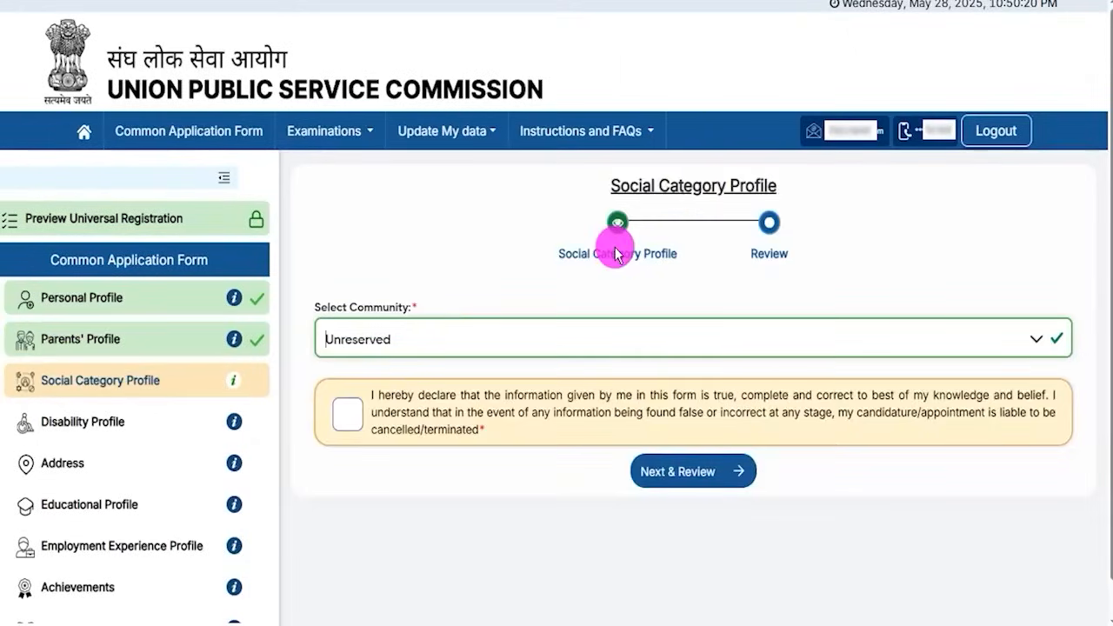
# Select ST as the community and look over the certificate number and issuing office fields
pyautogui.moveTo(629, 182); pyautogui.dragTo(760, 184)
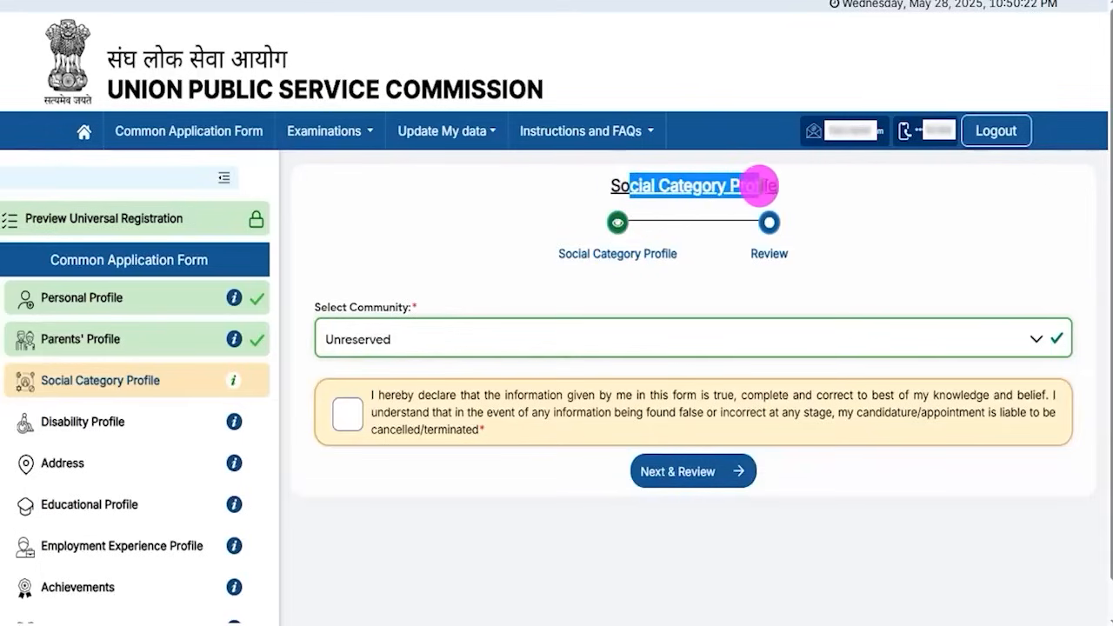
pyautogui.click(436, 337)
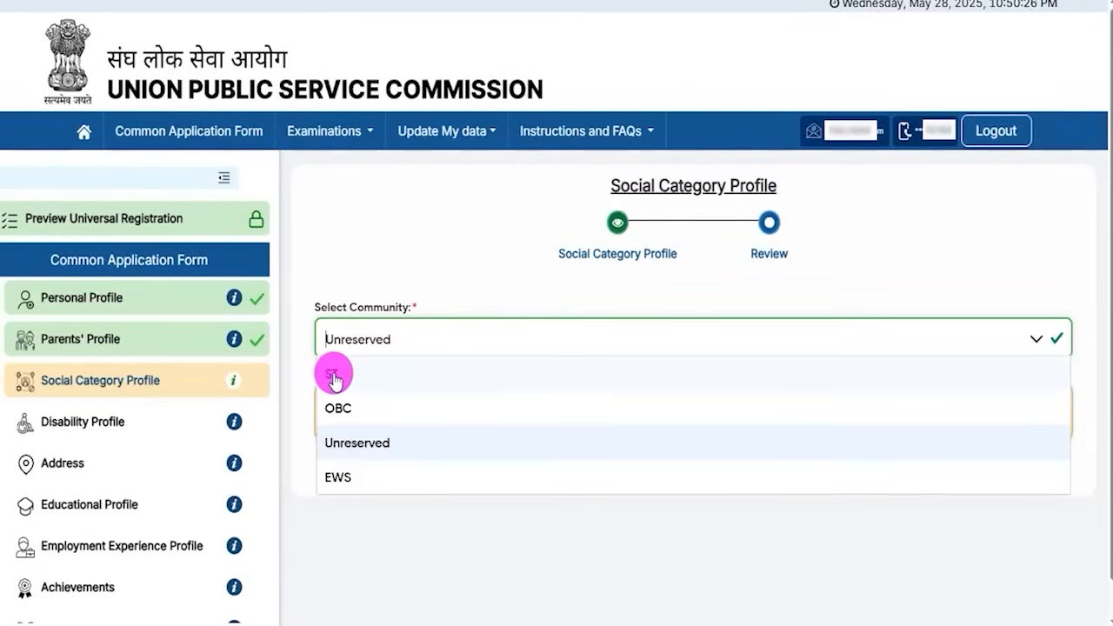
pyautogui.click(333, 375)
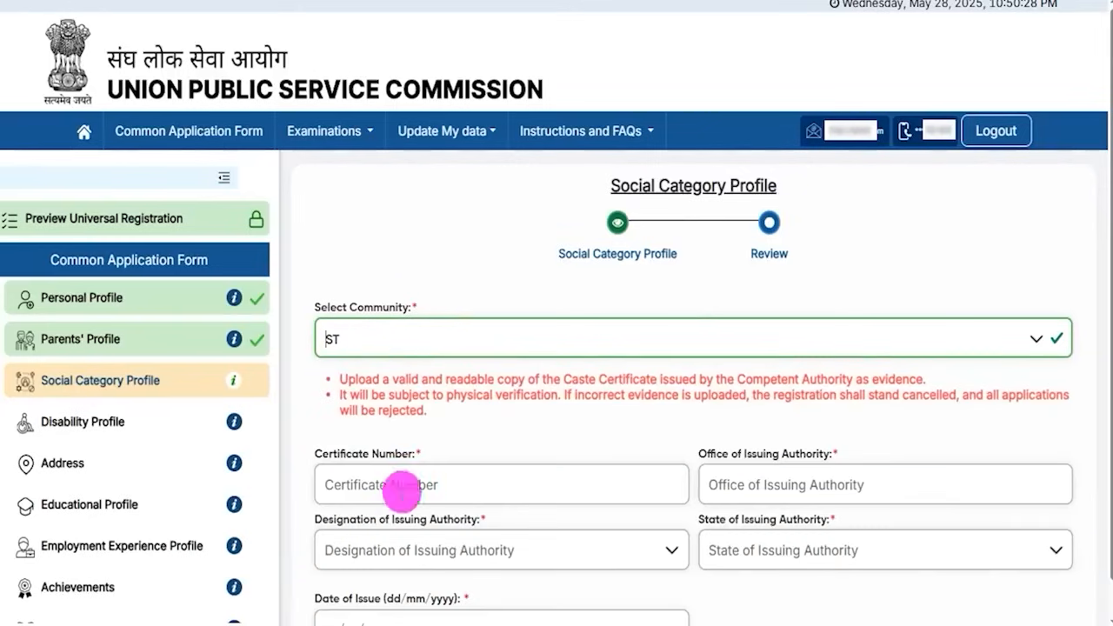
pyautogui.moveTo(331, 453); pyautogui.dragTo(390, 456)
pyautogui.click(390, 481)
pyautogui.moveTo(727, 458); pyautogui.dragTo(791, 460)
pyautogui.click(777, 485)
pyautogui.scroll(-4, 777, 485)
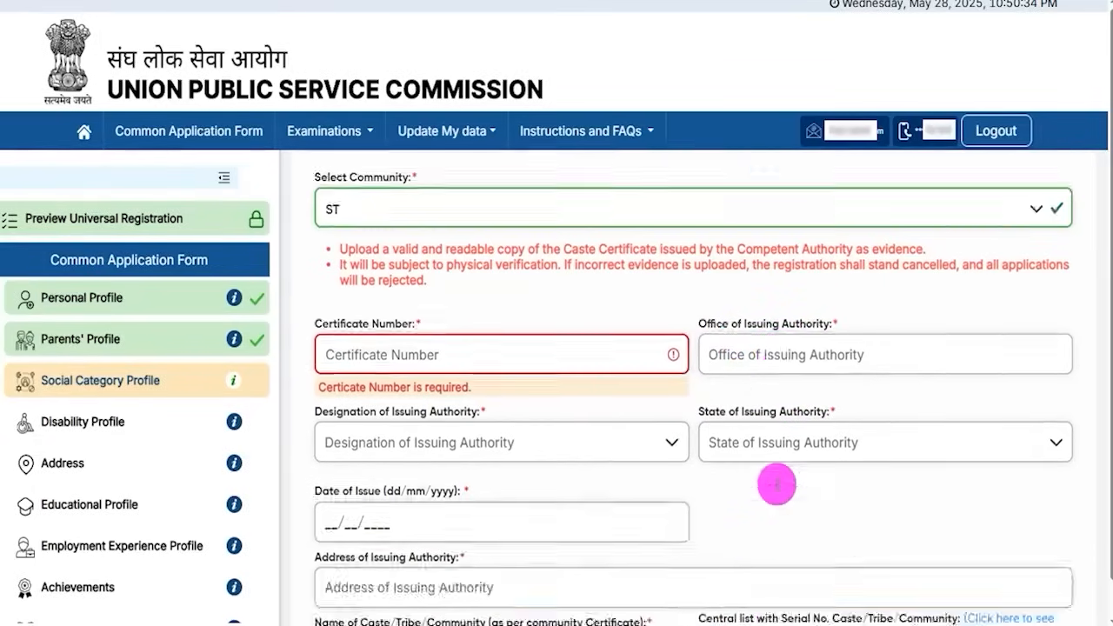
pyautogui.scroll(1, 777, 482)
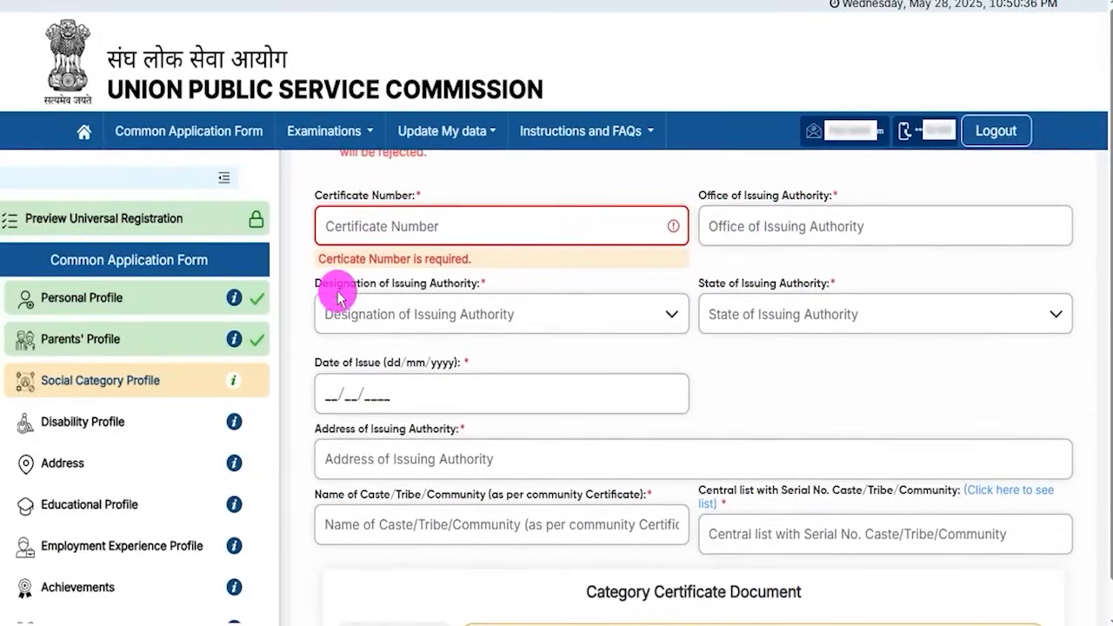
# Set the issuing authority designation to Collector and the issuing state to Uttar Pradesh
pyautogui.moveTo(338, 291); pyautogui.dragTo(437, 288)
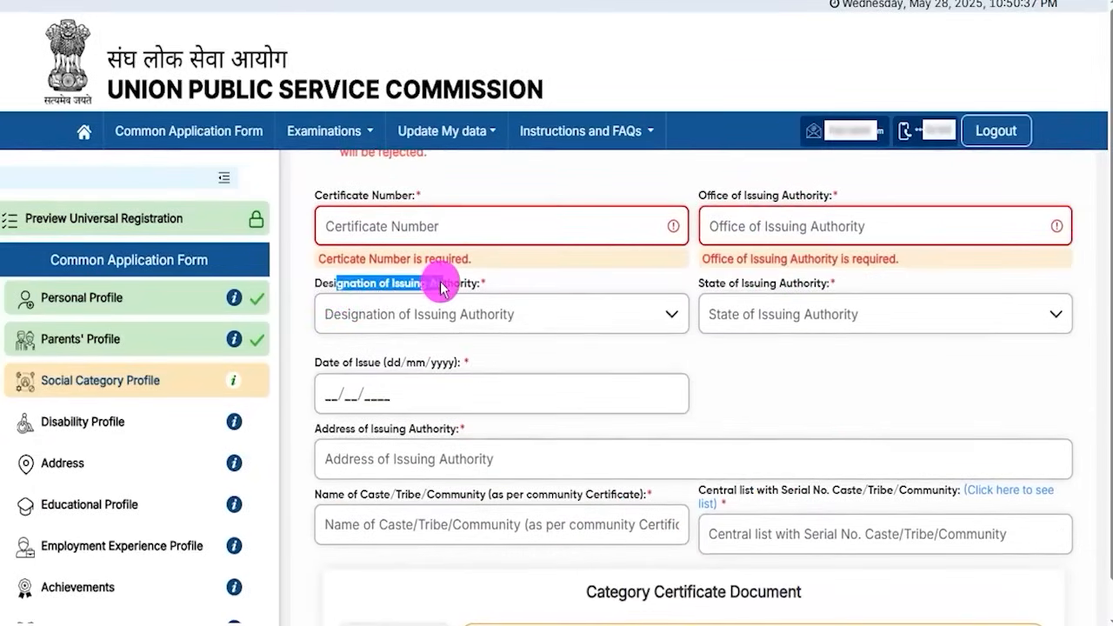
pyautogui.click(407, 315)
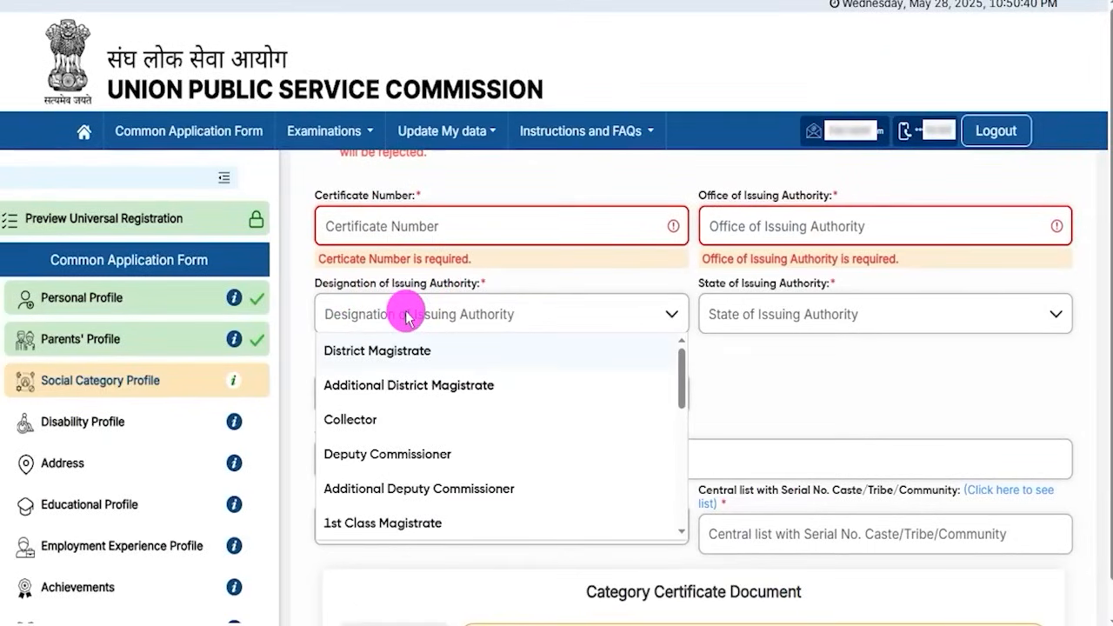
pyautogui.click(361, 426)
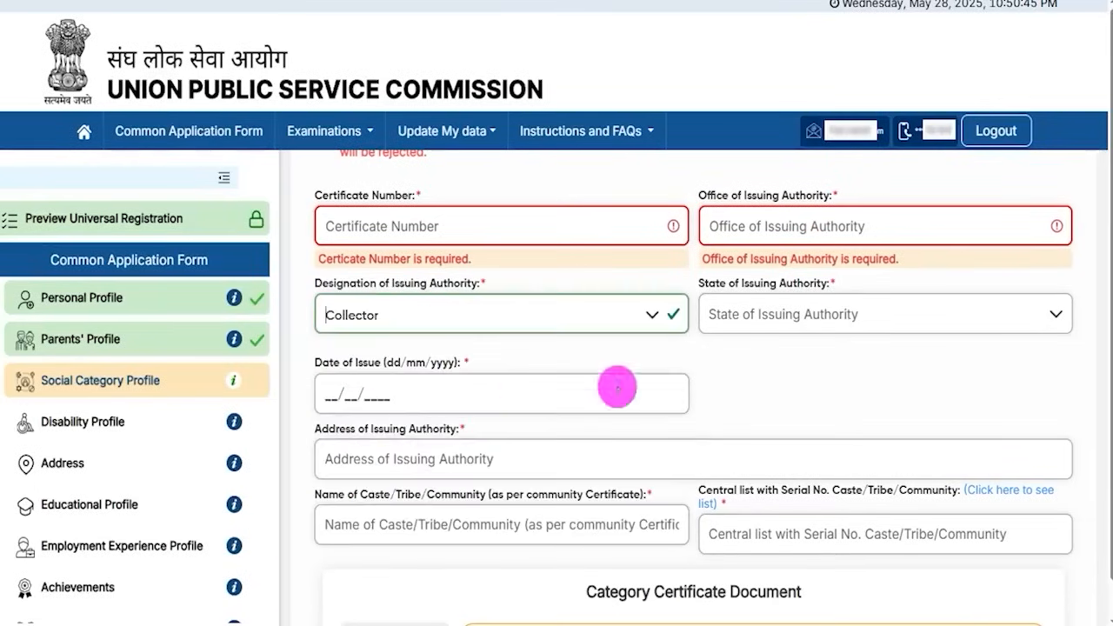
pyautogui.click(842, 315)
pyautogui.scroll(-8, 802, 422)
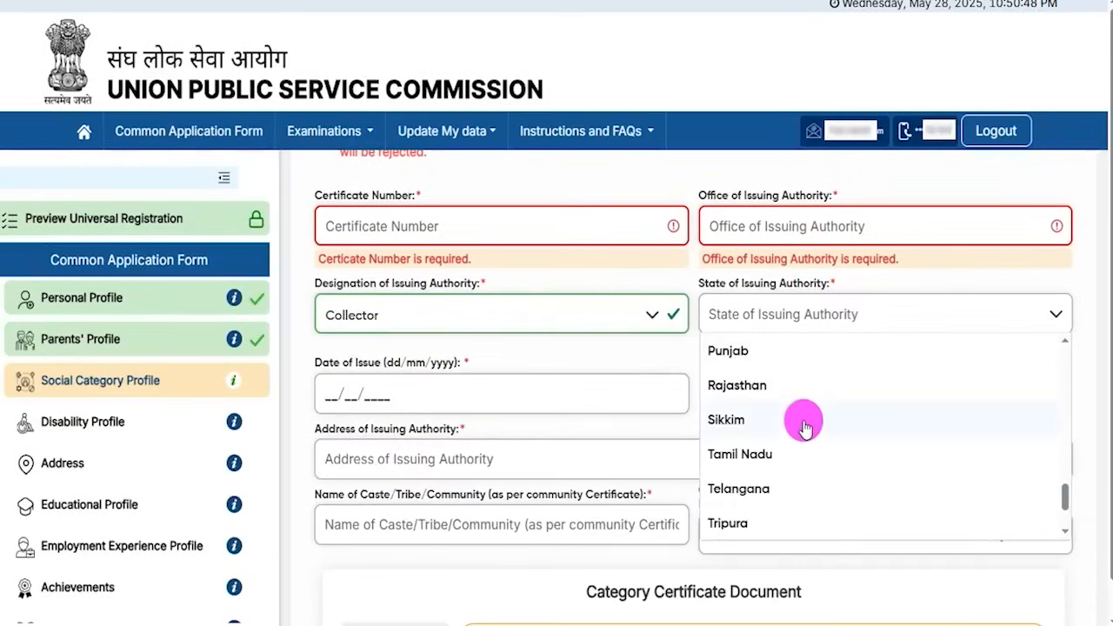
pyautogui.scroll(-3, 745, 491)
pyautogui.click(745, 455)
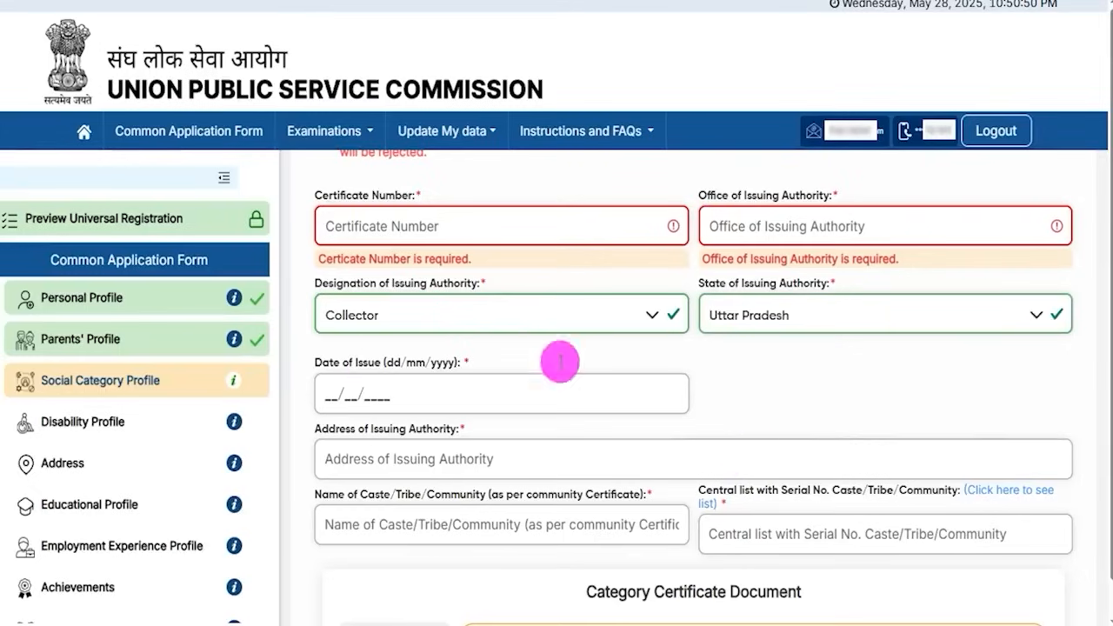
pyautogui.click(329, 393)
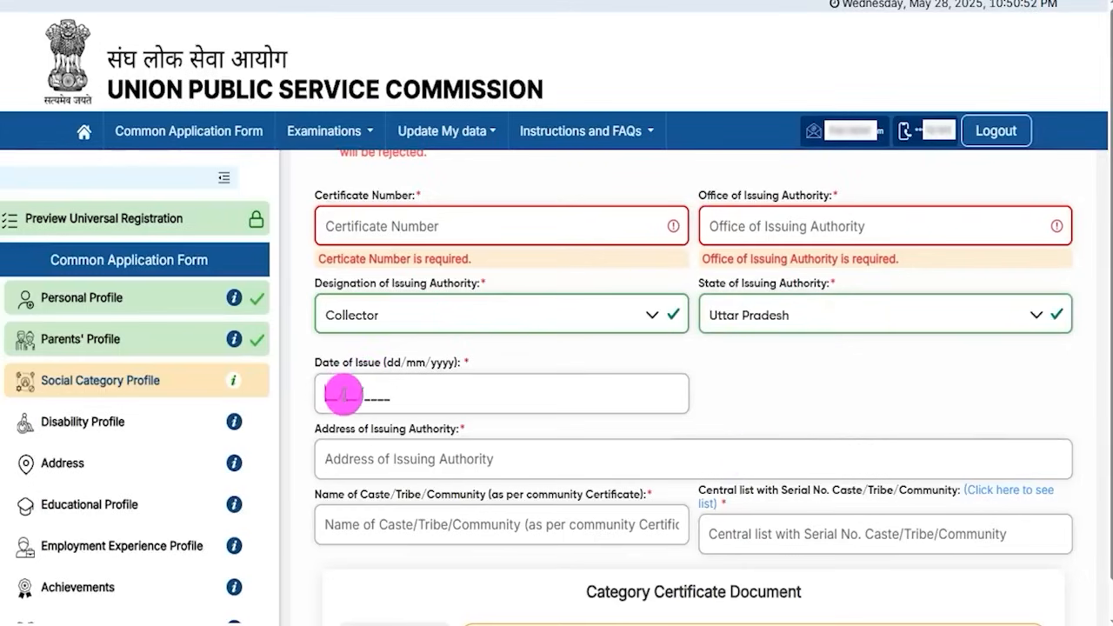
pyautogui.scroll(-2, 419, 404)
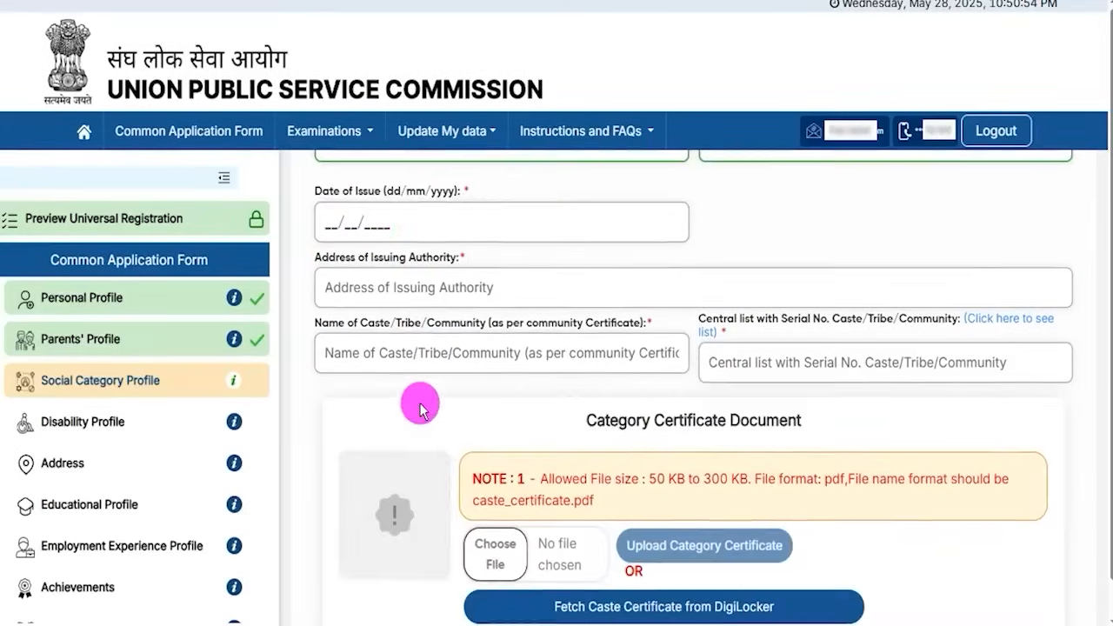
# Look over the issuing authority address, caste name and central list serial number fields
pyautogui.moveTo(348, 258); pyautogui.dragTo(425, 285)
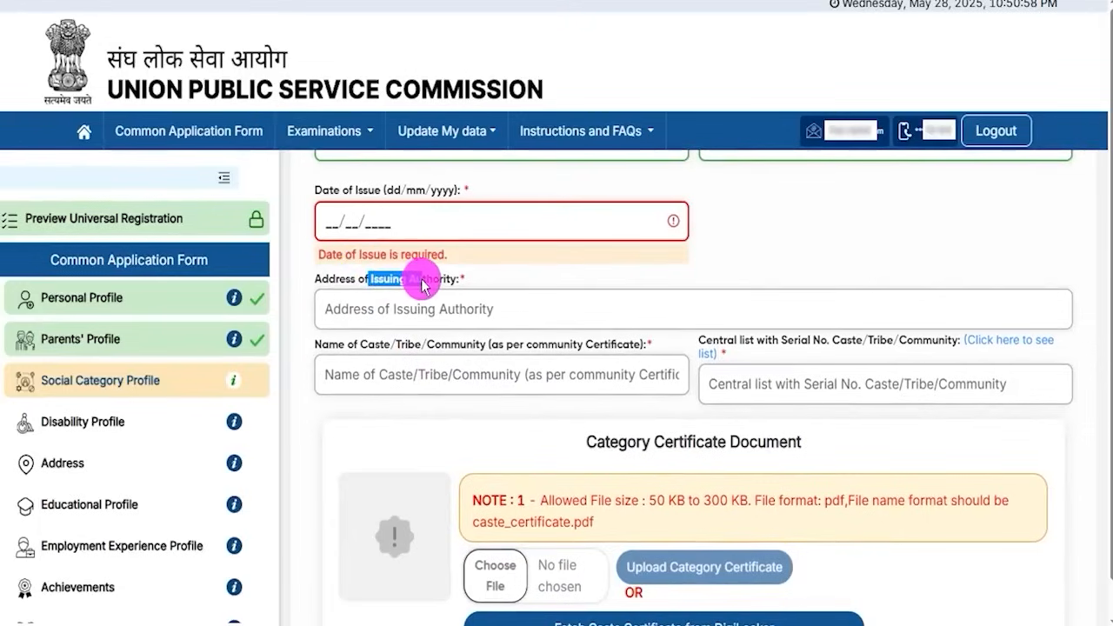
pyautogui.moveTo(354, 345); pyautogui.dragTo(448, 403)
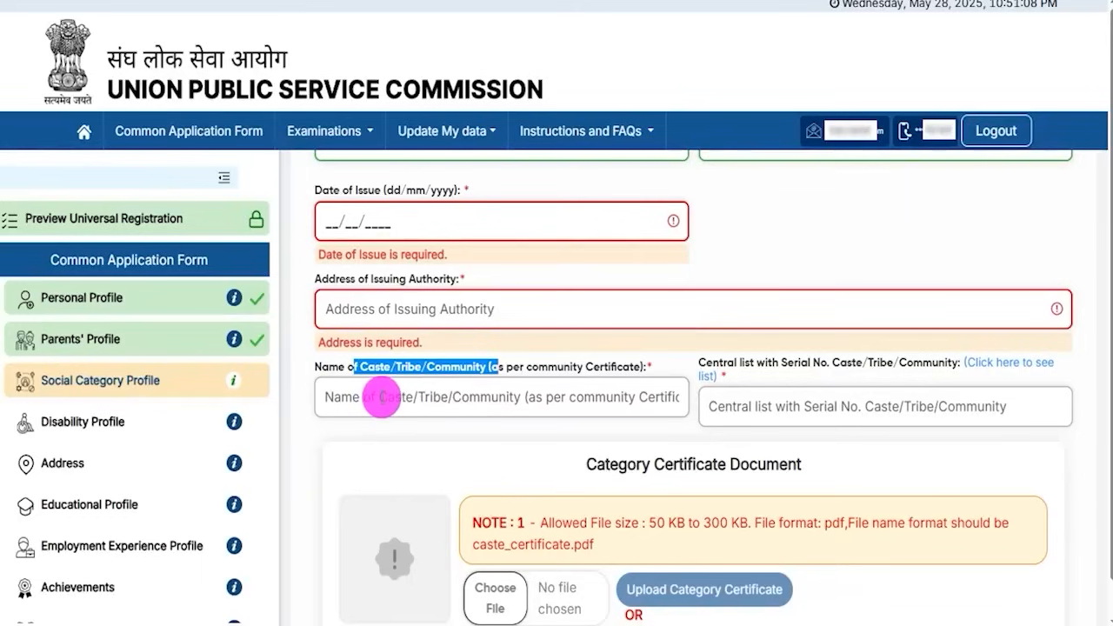
pyautogui.click(381, 401)
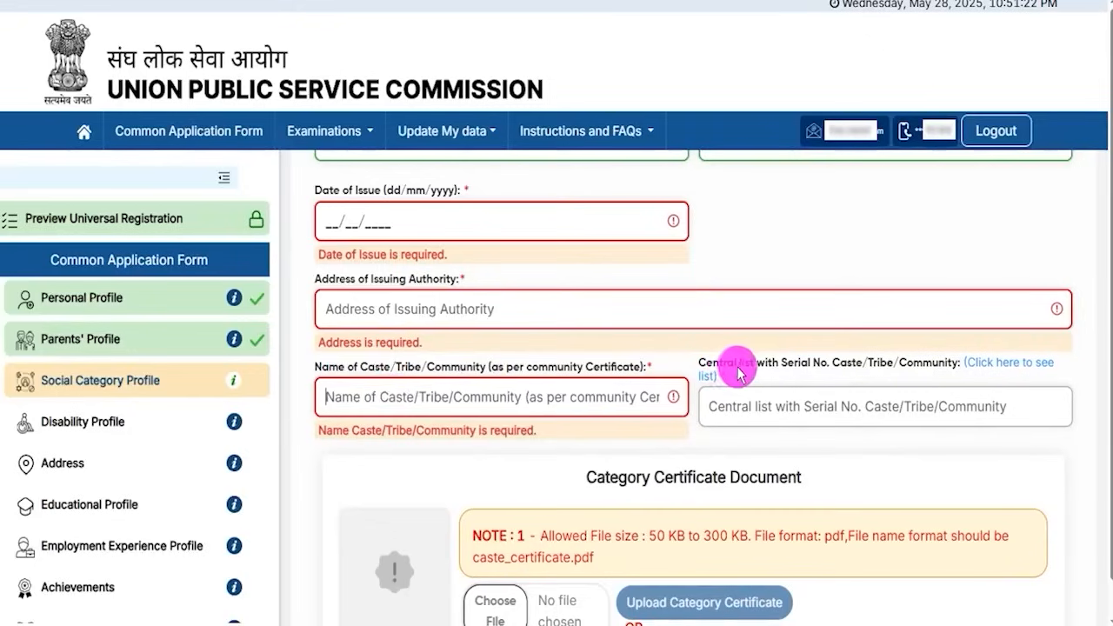
pyautogui.click(838, 409)
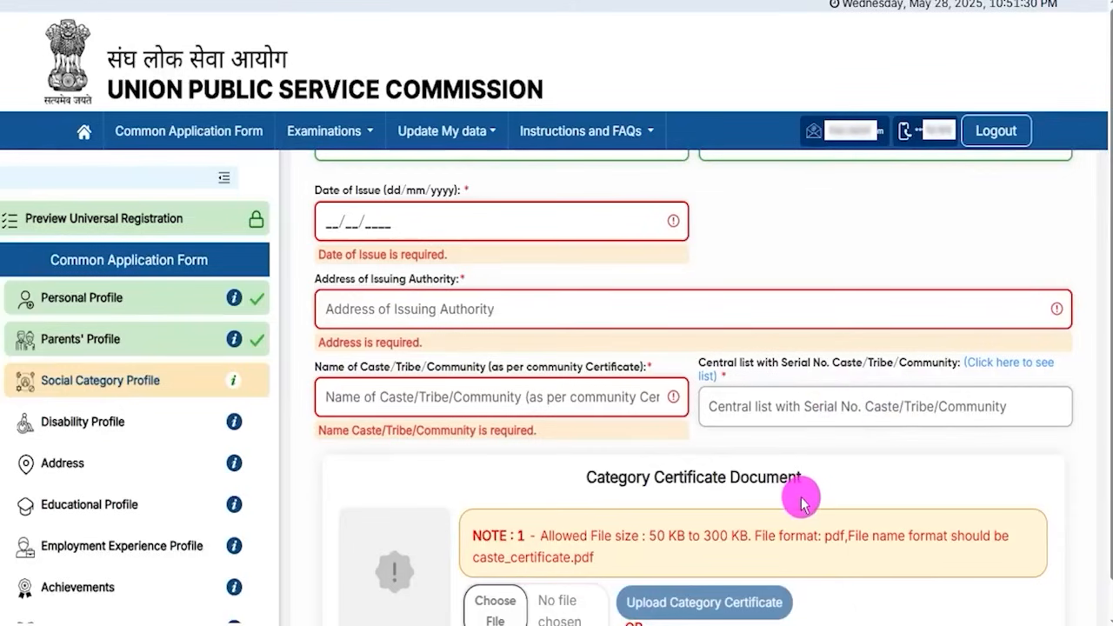
pyautogui.scroll(-2, 811, 492)
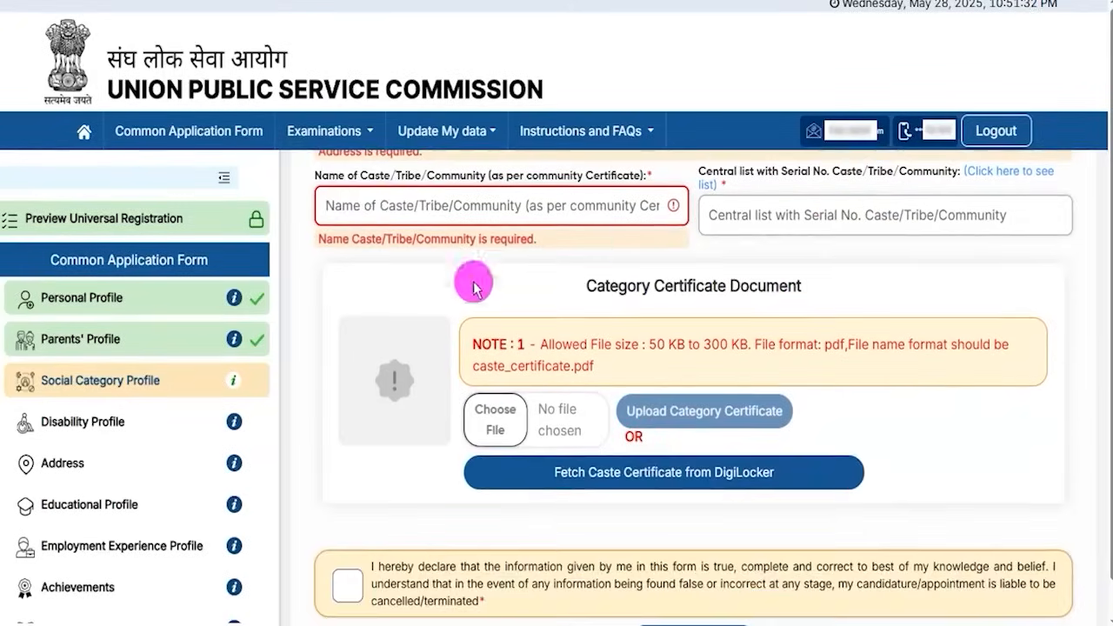
# Note the 50–300 KB PDF 'caste_certificate' upload rules, accept the declaration and open the review
pyautogui.moveTo(651, 346); pyautogui.dragTo(757, 363)
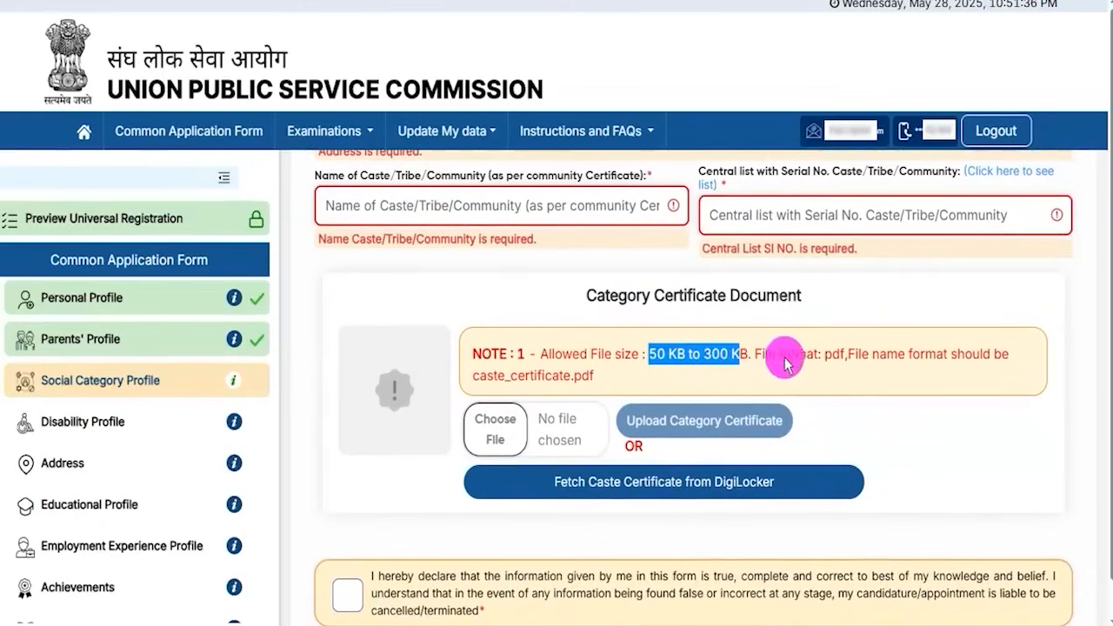
pyautogui.moveTo(824, 357); pyautogui.dragTo(915, 370)
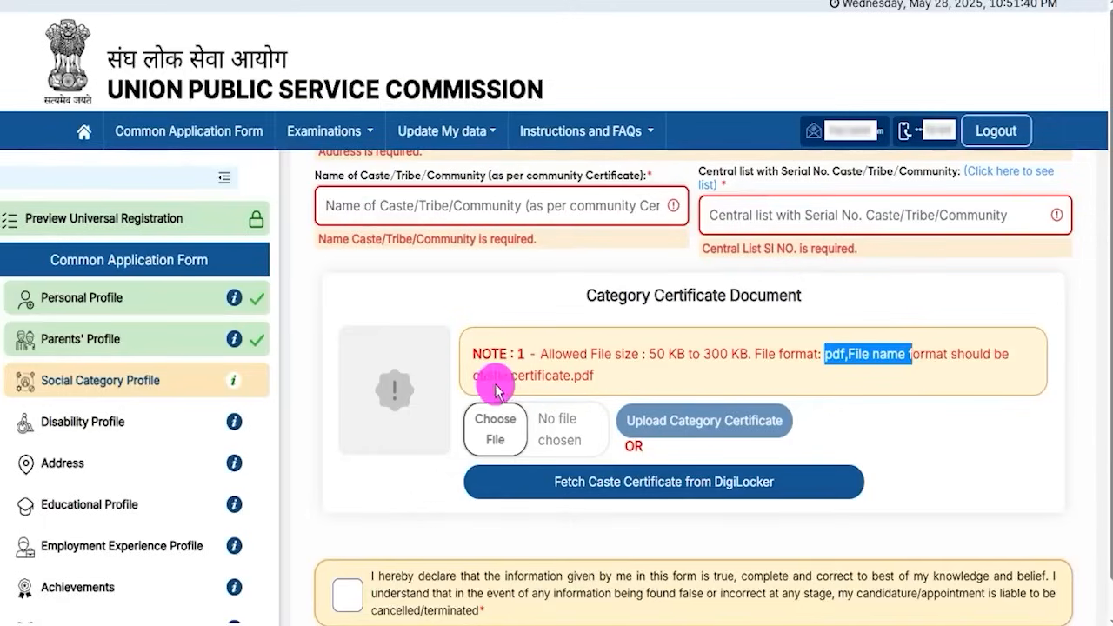
pyautogui.moveTo(474, 375); pyautogui.dragTo(570, 383)
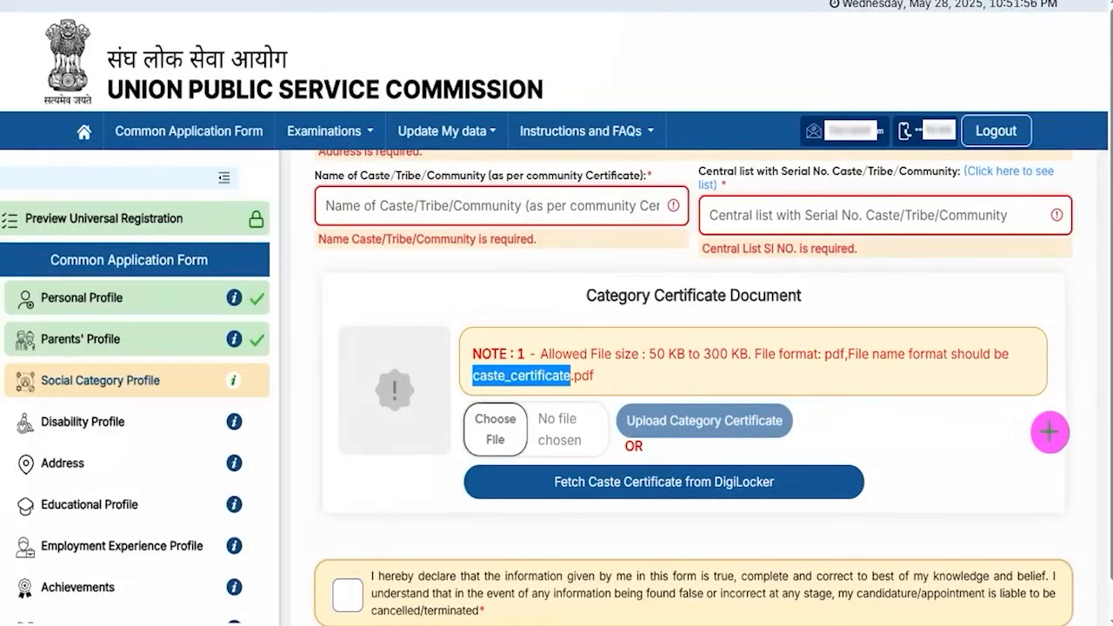
pyautogui.moveTo(1052, 425); pyautogui.dragTo(791, 484)
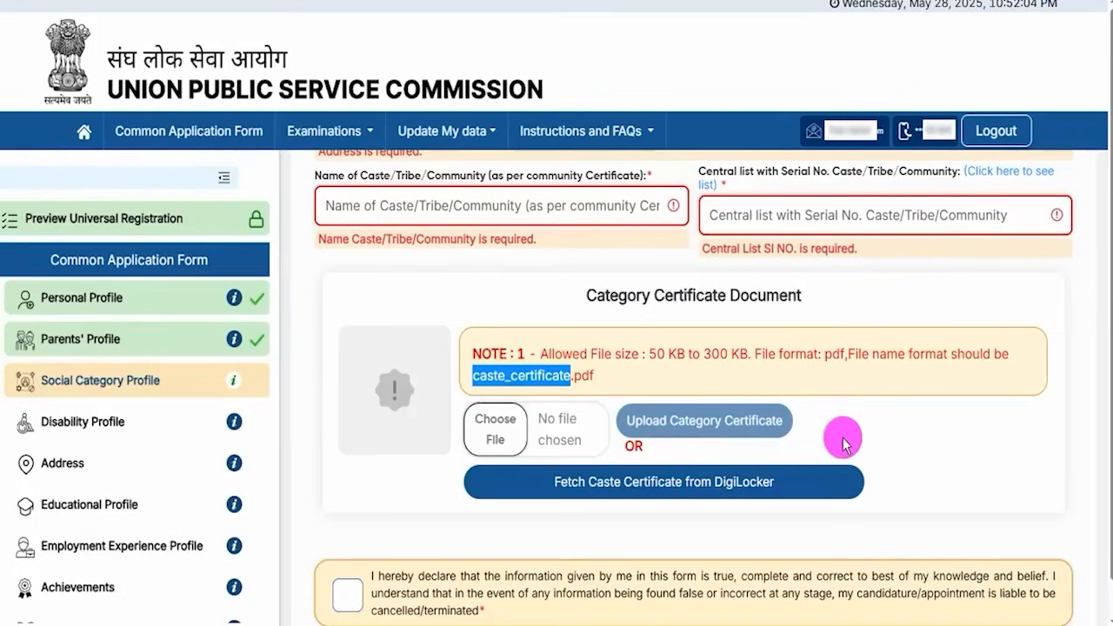
pyautogui.scroll(-1, 842, 438)
pyautogui.scroll(-1, 1070, 516)
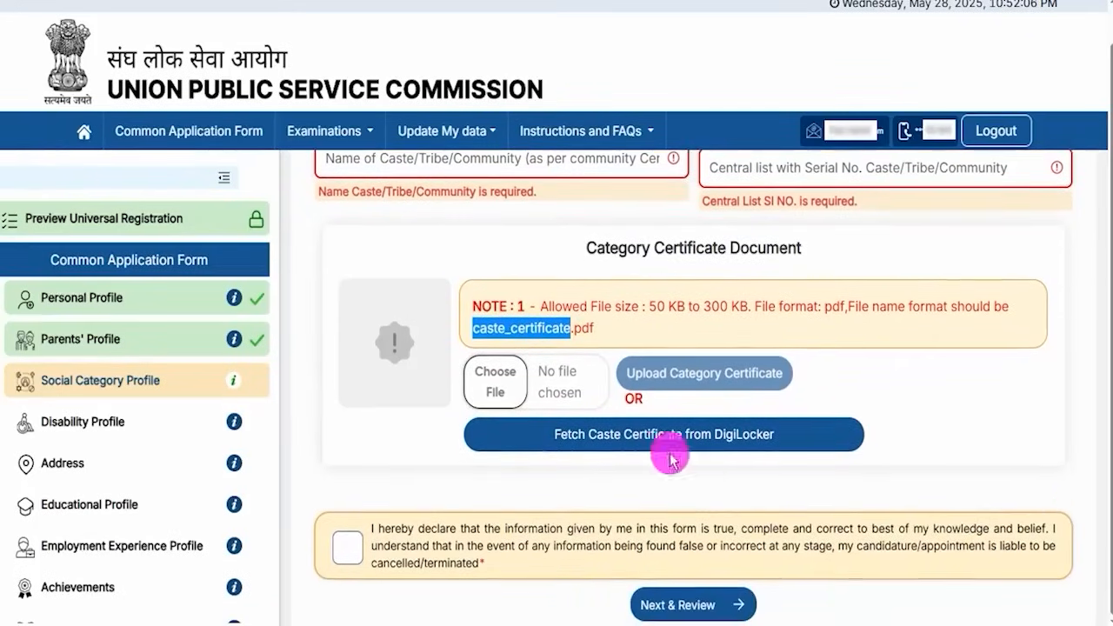
pyautogui.click(339, 545)
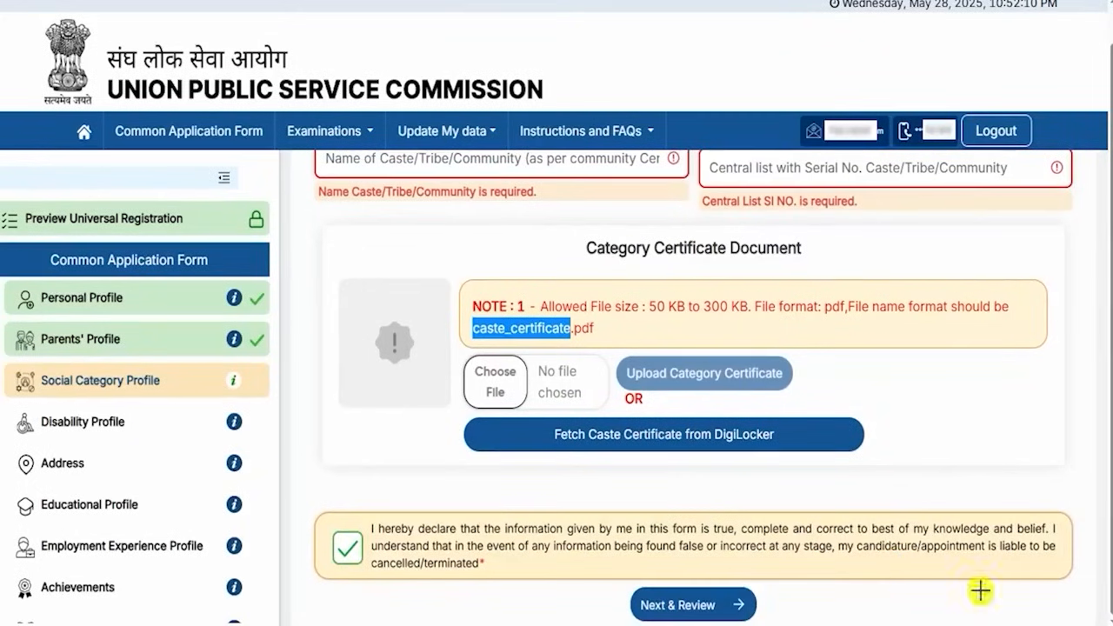
pyautogui.click(748, 607)
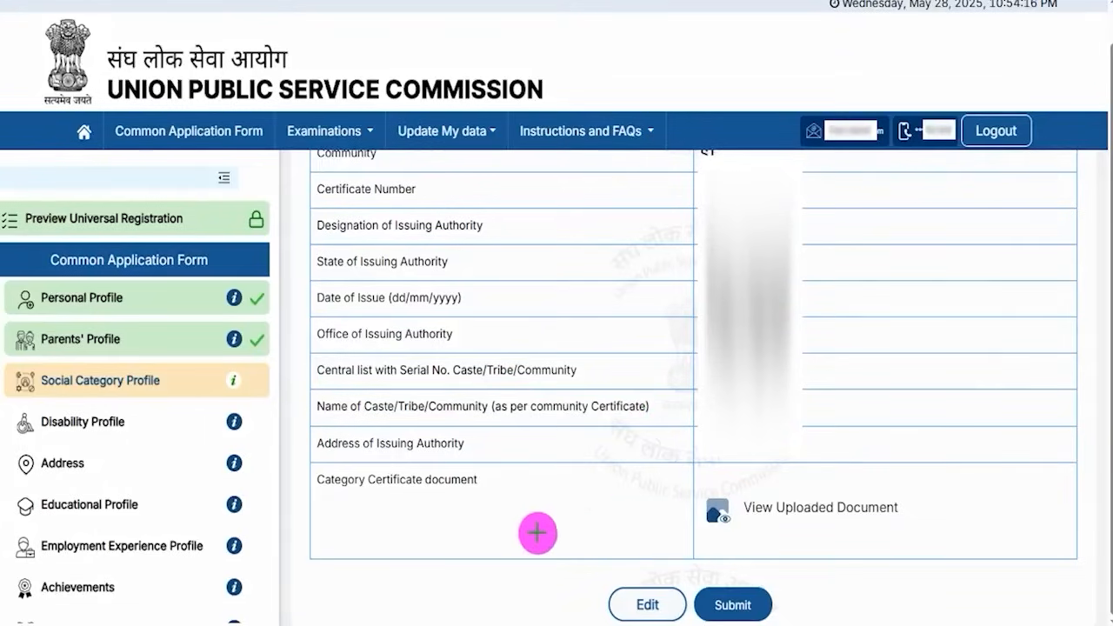
# Point out the Edit and Submit options on the Social Category review, arriving at the Disability Profile
pyautogui.moveTo(465, 510); pyautogui.dragTo(615, 595)
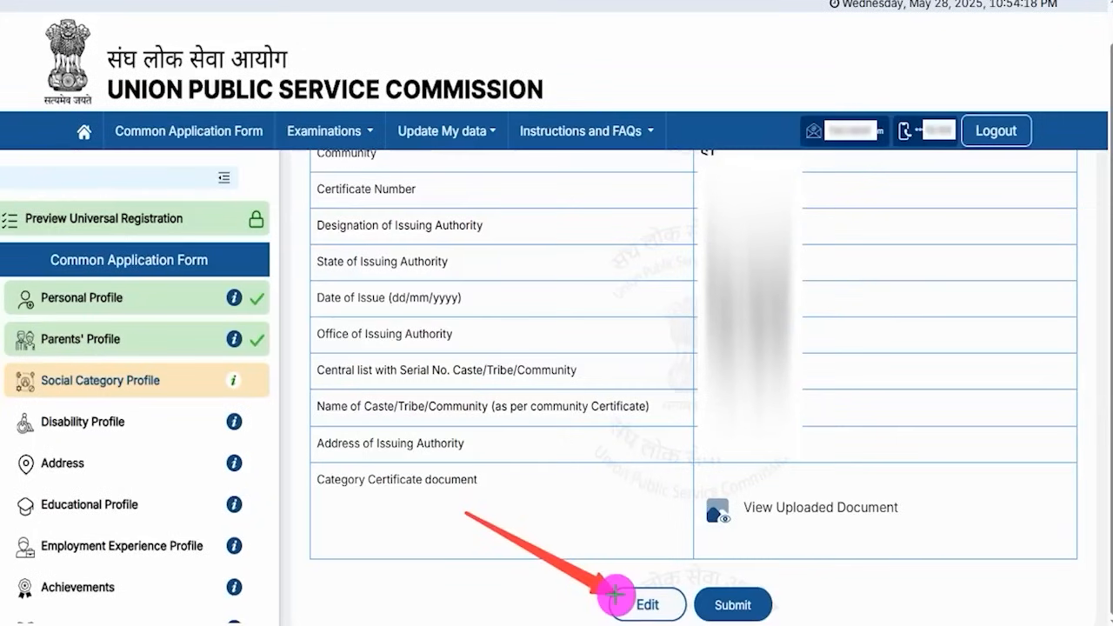
pyautogui.moveTo(955, 472); pyautogui.dragTo(762, 595)
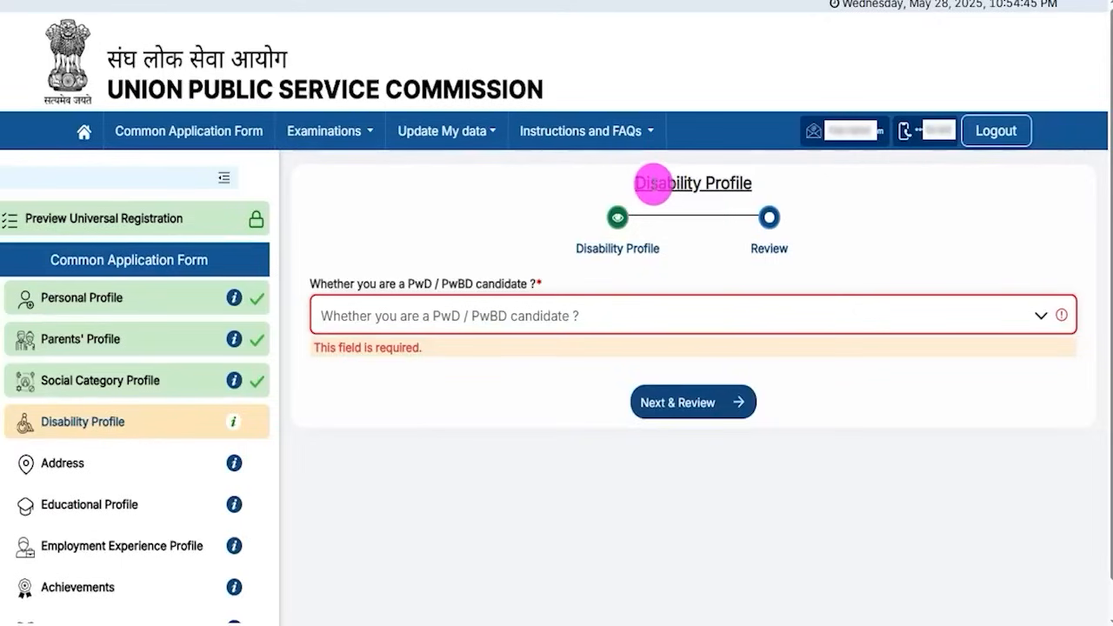
pyautogui.moveTo(651, 183); pyautogui.dragTo(727, 185)
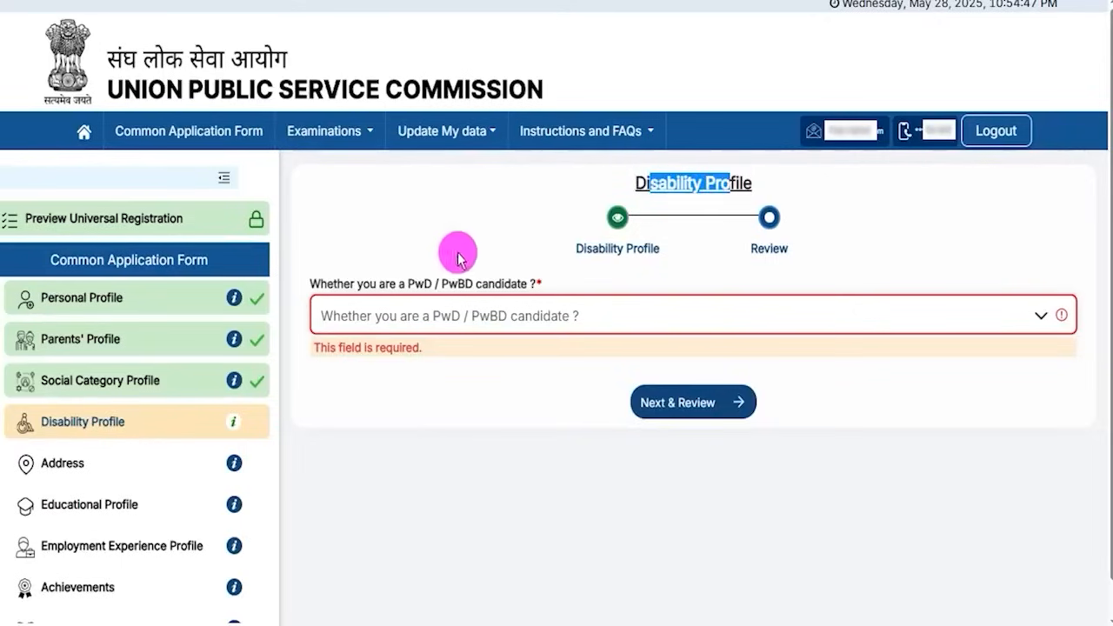
# Answer Yes to PwD and 40%+ disability to preview percentage, certificate number and issue date fields
pyautogui.moveTo(372, 290); pyautogui.dragTo(481, 289)
pyautogui.click(479, 310)
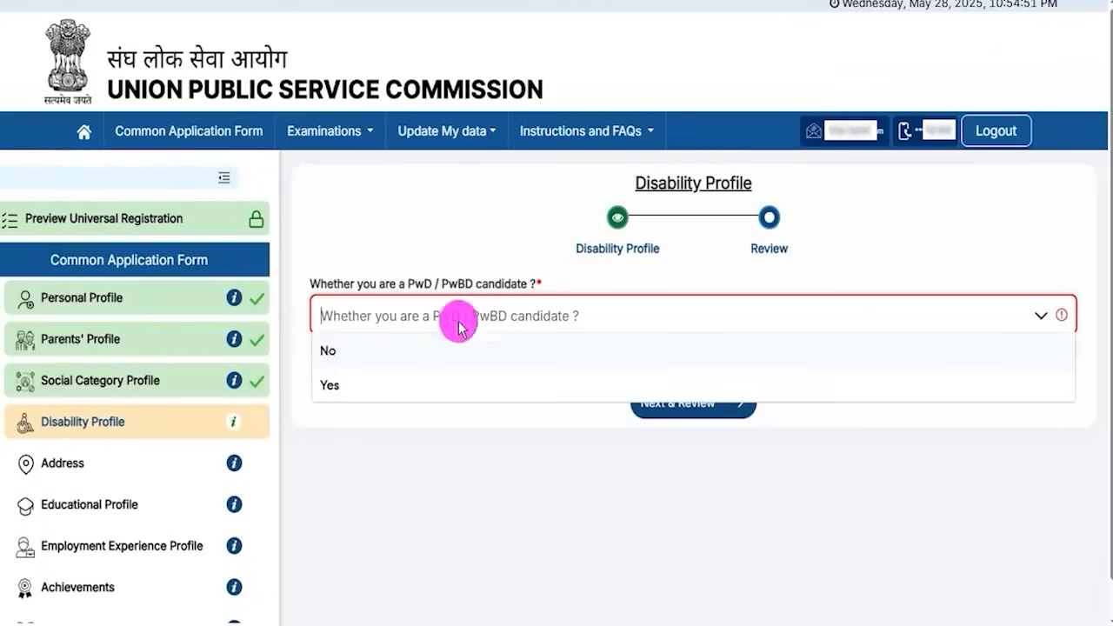
pyautogui.click(337, 387)
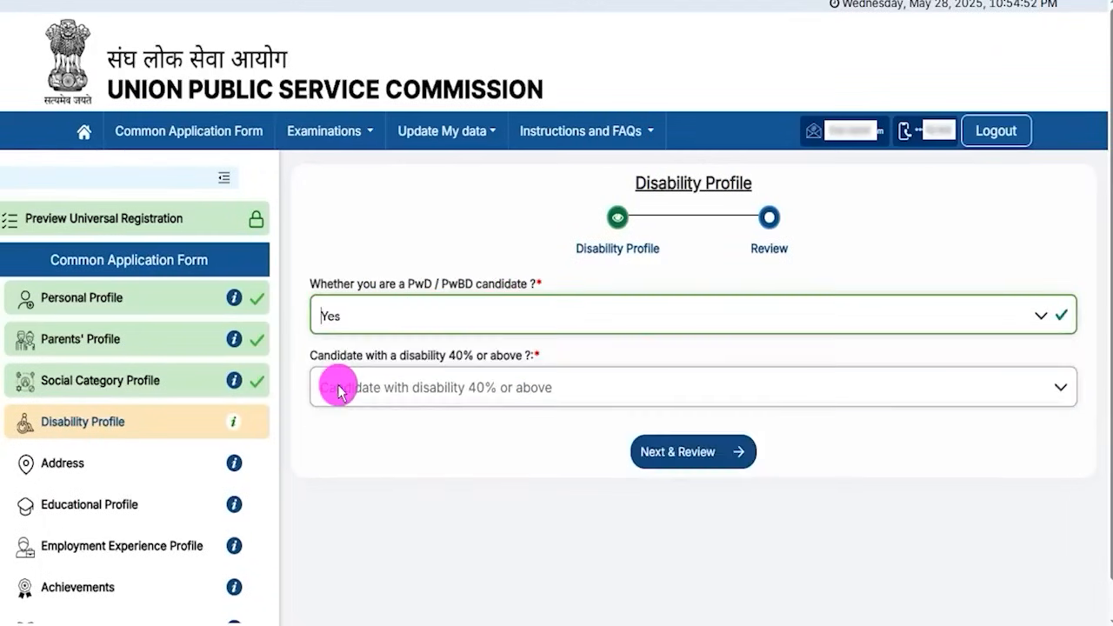
pyautogui.click(470, 393)
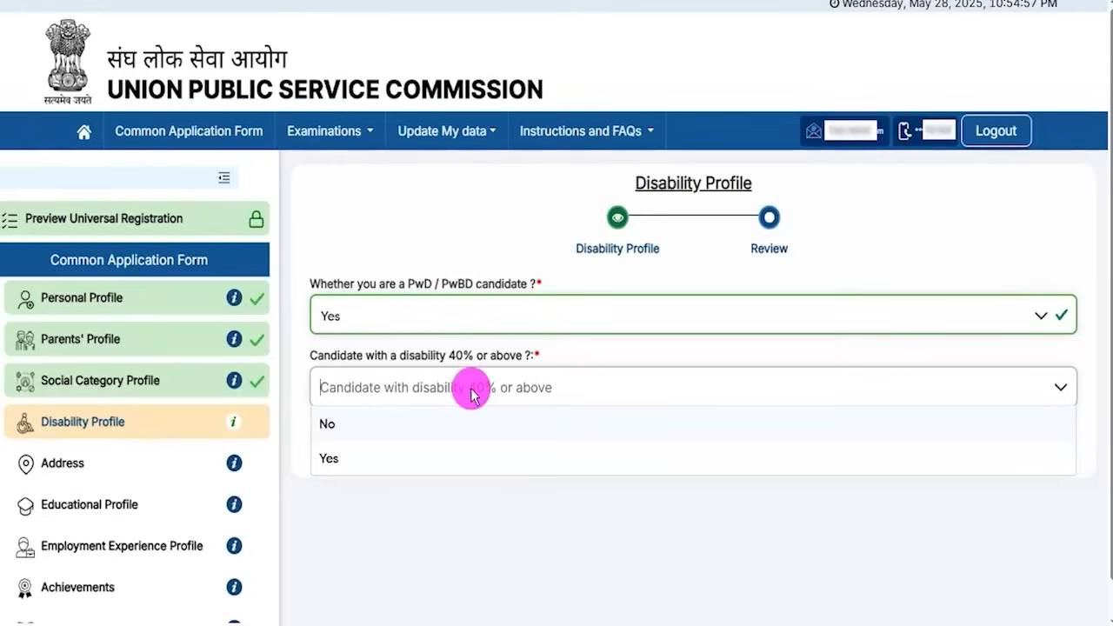
pyautogui.click(343, 454)
pyautogui.moveTo(338, 427); pyautogui.dragTo(452, 439)
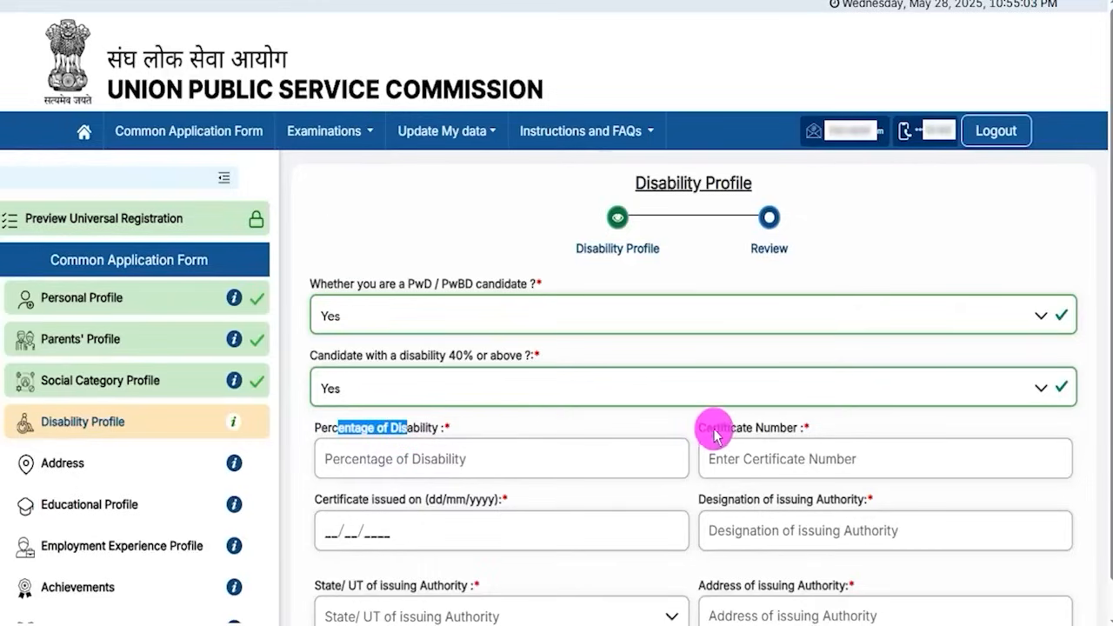
pyautogui.moveTo(716, 427); pyautogui.dragTo(763, 435)
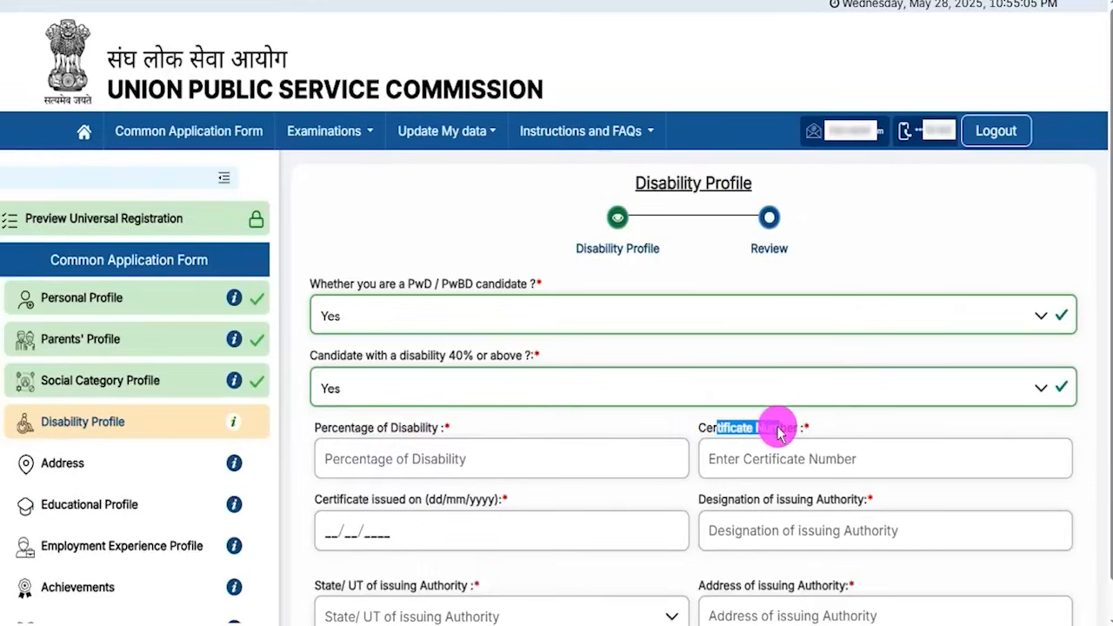
pyautogui.moveTo(358, 499); pyautogui.dragTo(409, 502)
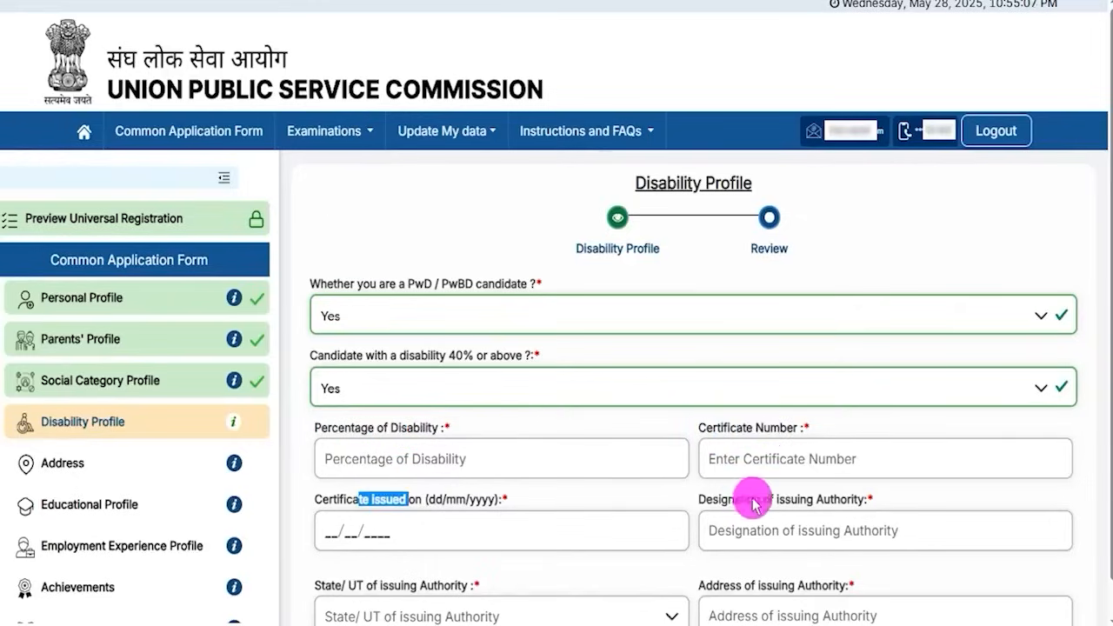
# Look over the issuing authority designation and disability type fields
pyautogui.scroll(-1, 754, 505)
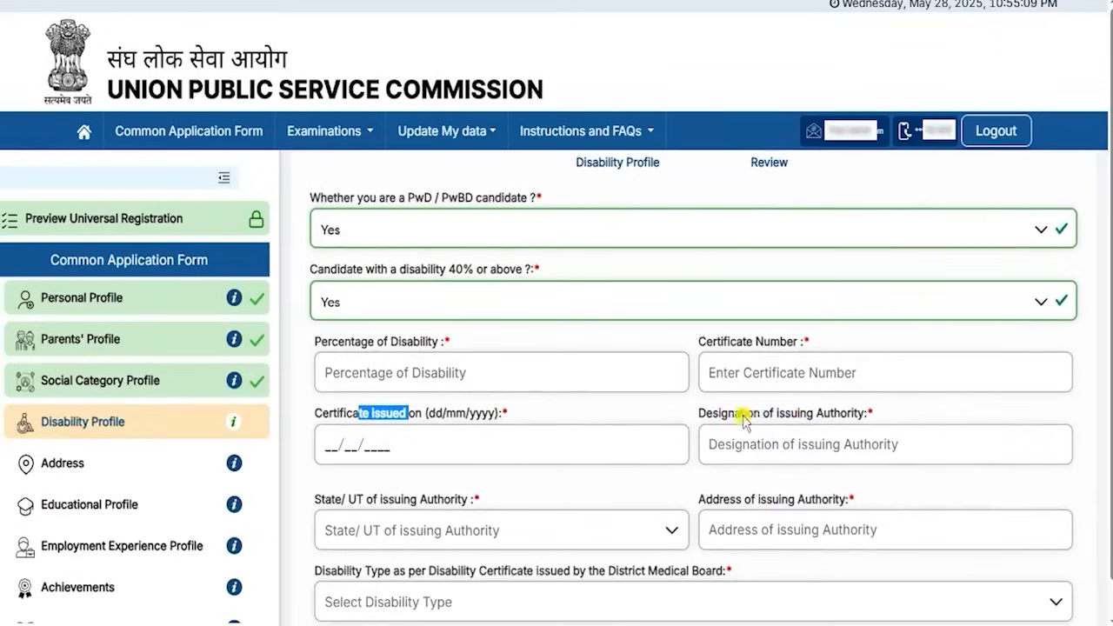
pyautogui.moveTo(744, 417); pyautogui.dragTo(812, 415)
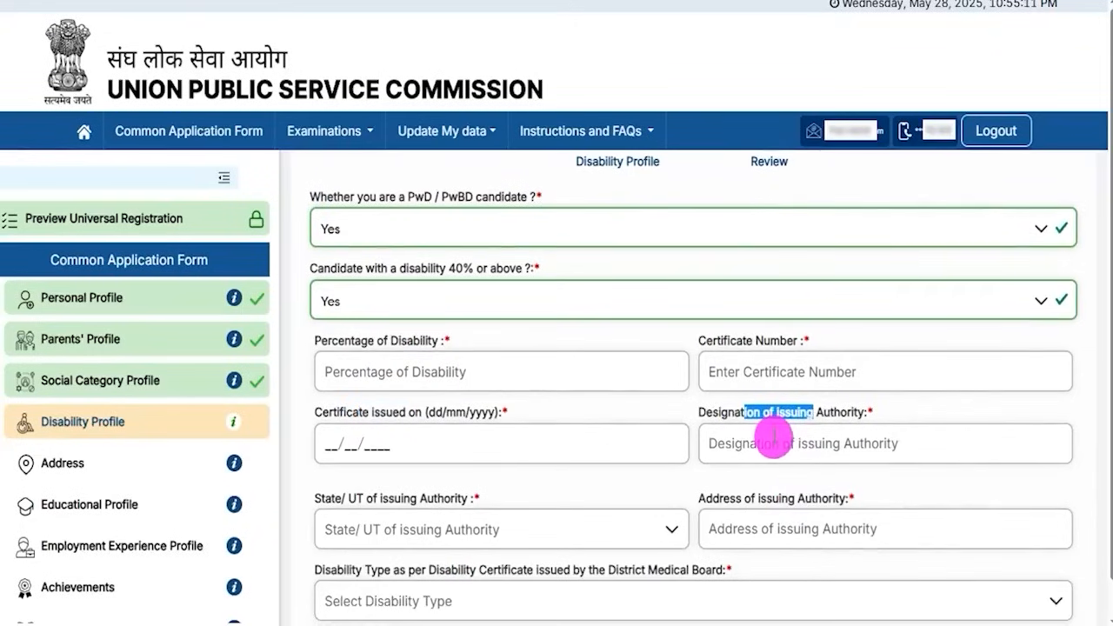
pyautogui.scroll(-1, 773, 437)
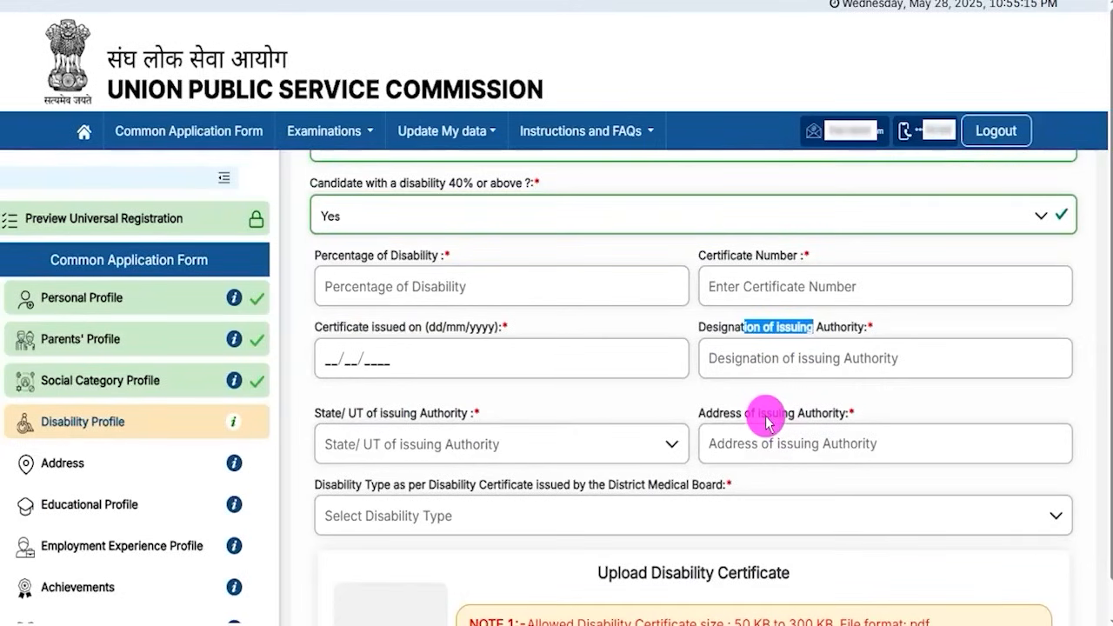
pyautogui.click(765, 427)
pyautogui.moveTo(362, 487); pyautogui.dragTo(517, 490)
pyautogui.scroll(-2, 569, 515)
pyautogui.scroll(-2, 548, 512)
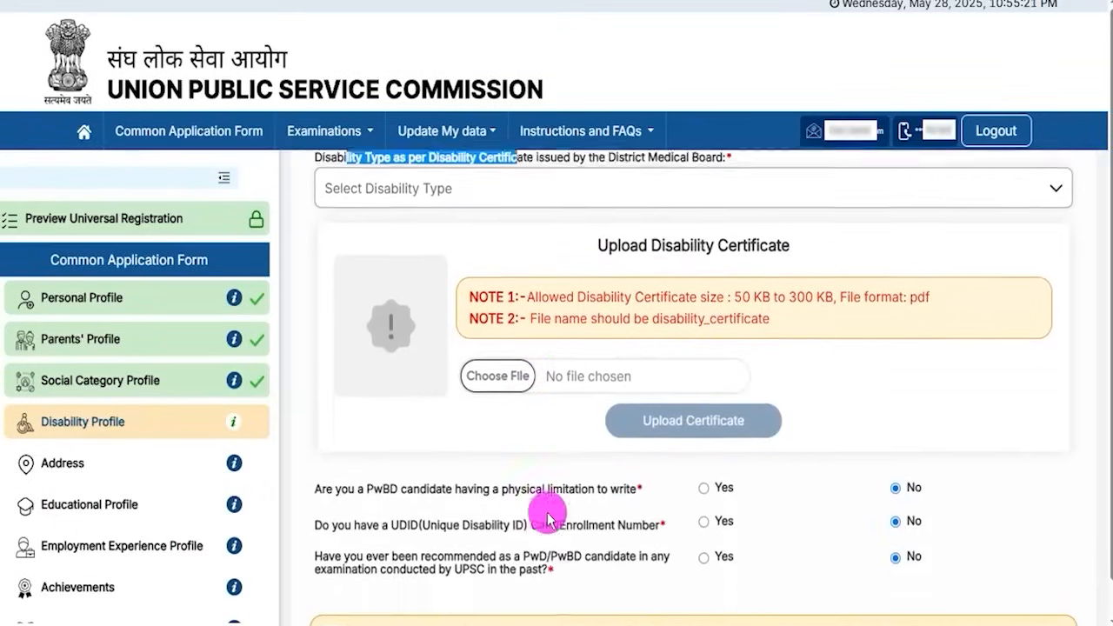
pyautogui.scroll(6, 552, 492)
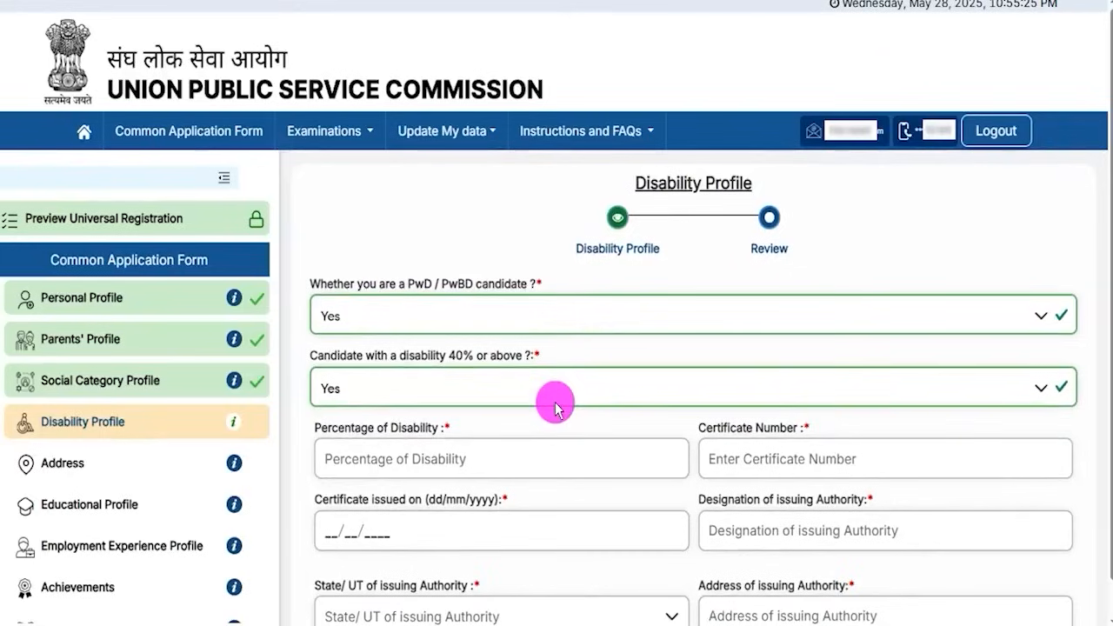
# Answer No to being a PwD candidate and preview the past recommendation exam fields
pyautogui.click(415, 316)
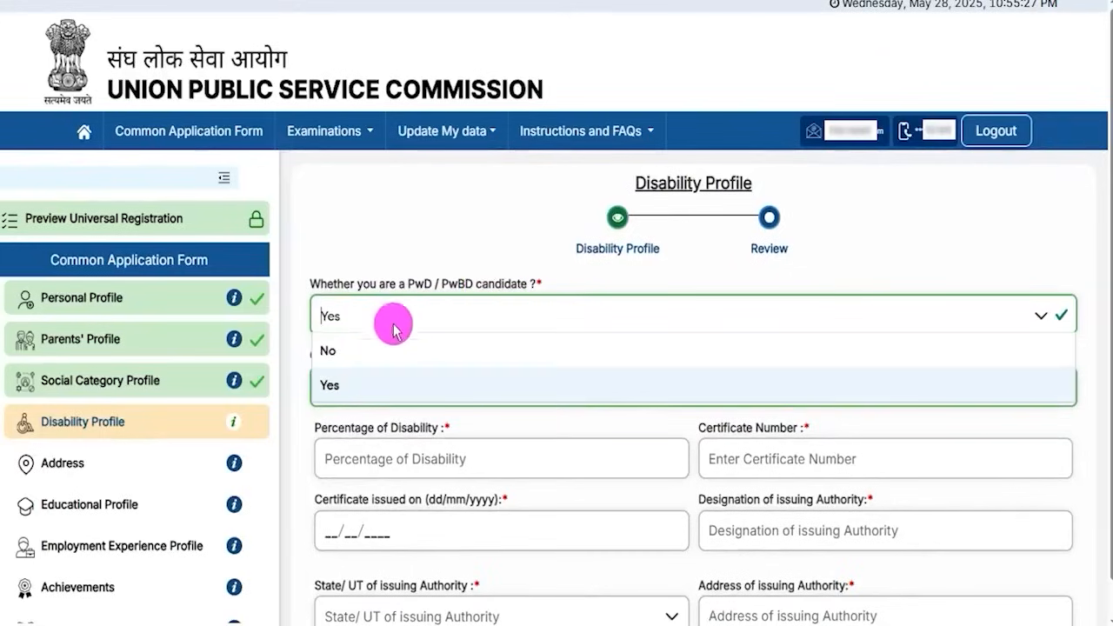
pyautogui.click(331, 352)
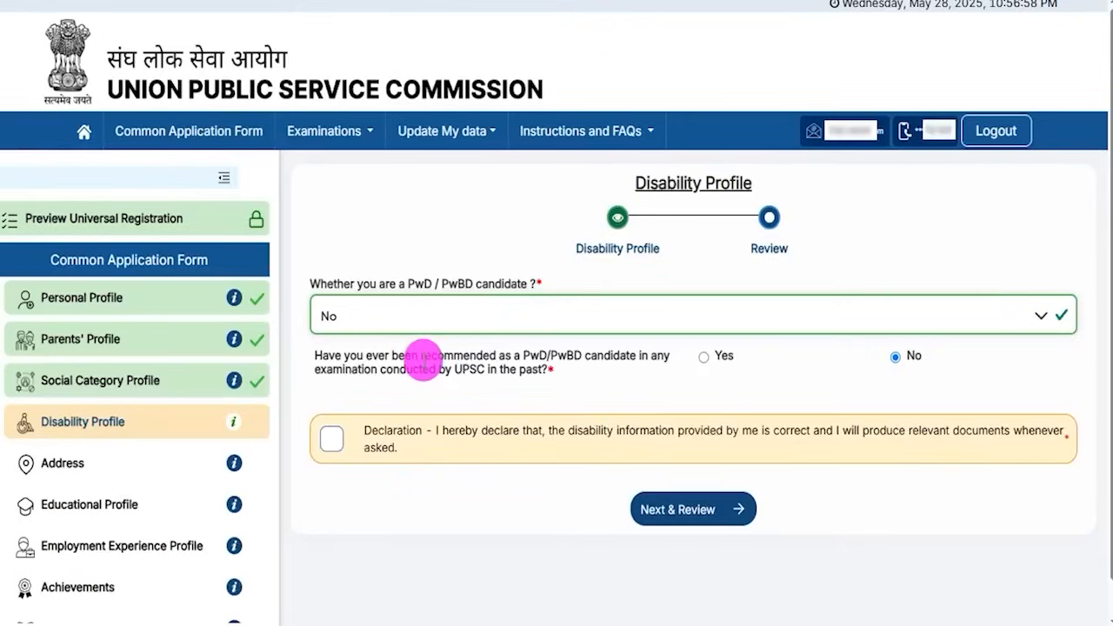
pyautogui.moveTo(424, 358); pyautogui.dragTo(563, 359)
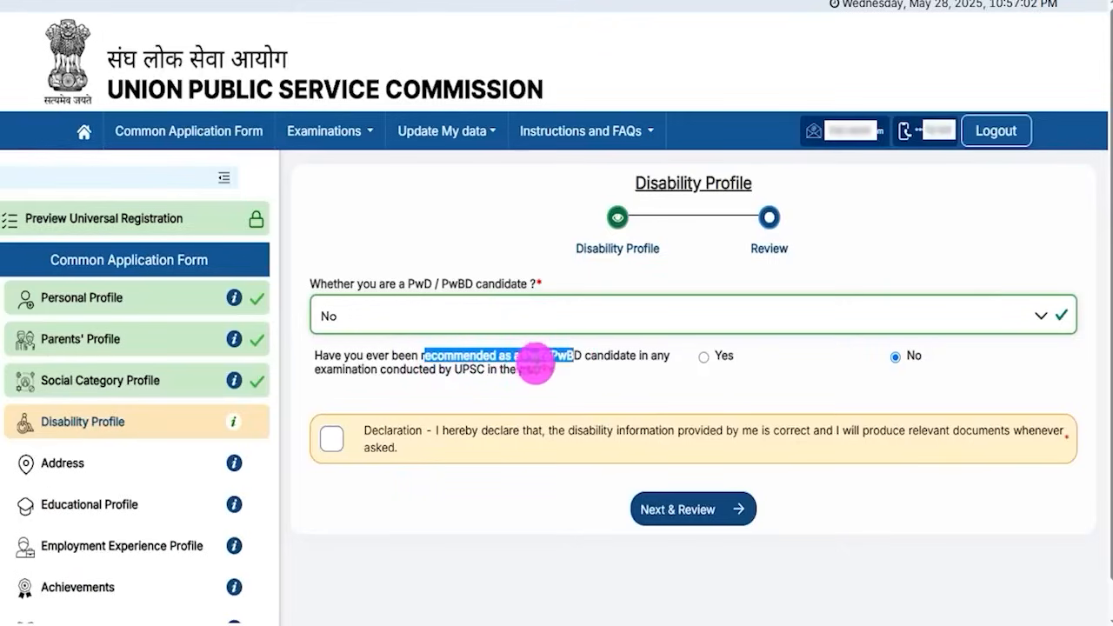
pyautogui.moveTo(465, 376); pyautogui.dragTo(490, 370)
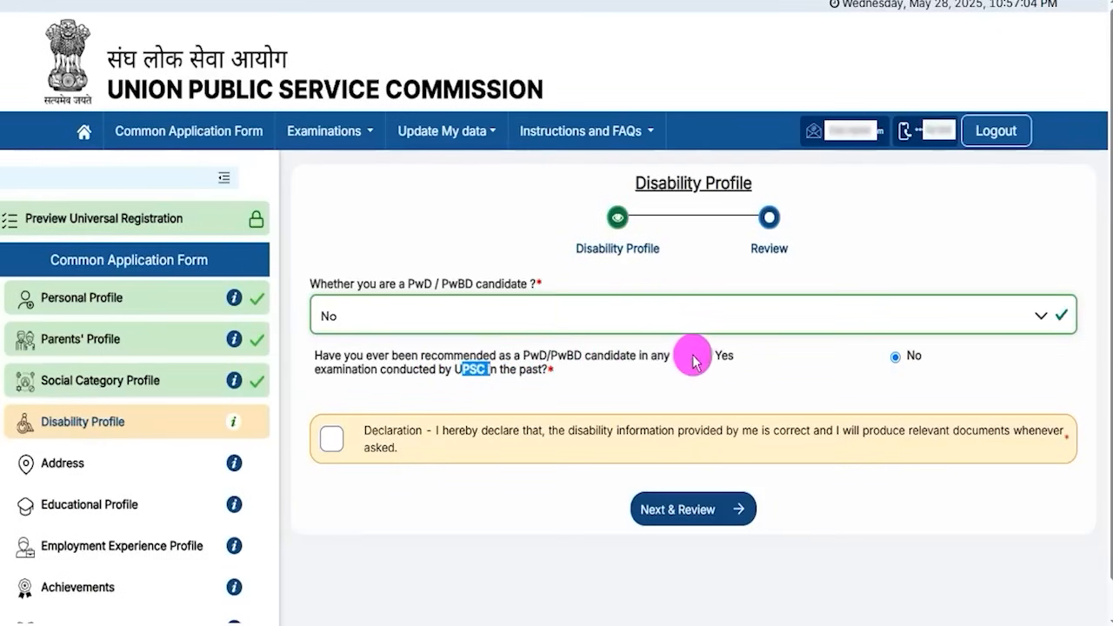
pyautogui.click(704, 356)
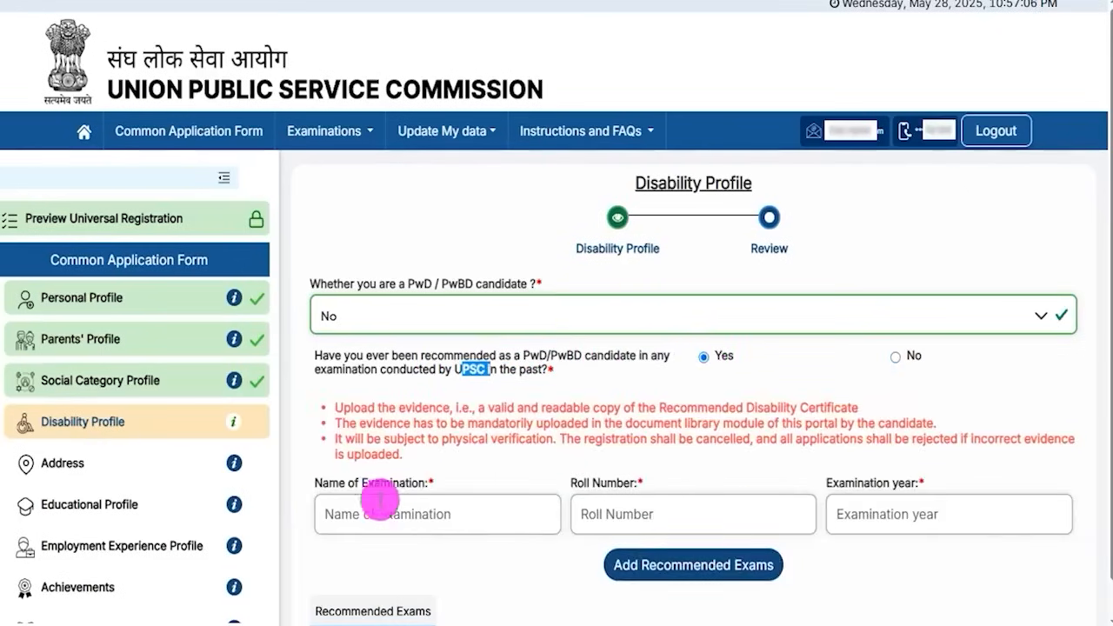
pyautogui.click(354, 489)
pyautogui.moveTo(352, 484); pyautogui.dragTo(393, 484)
pyautogui.moveTo(577, 483); pyautogui.dragTo(625, 483)
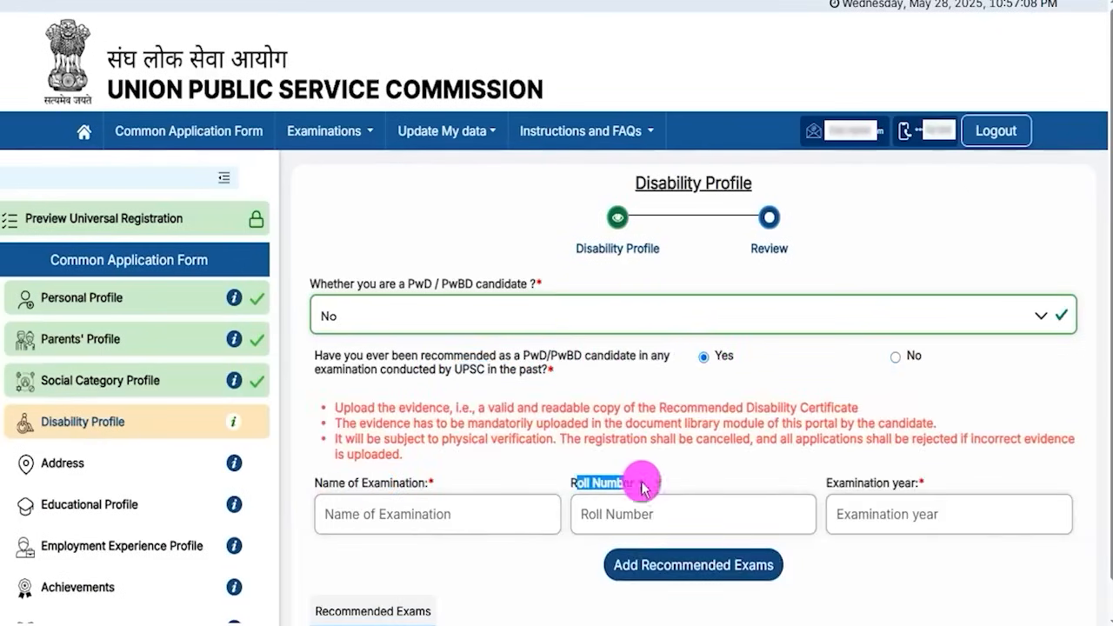
pyautogui.moveTo(845, 481); pyautogui.dragTo(897, 477)
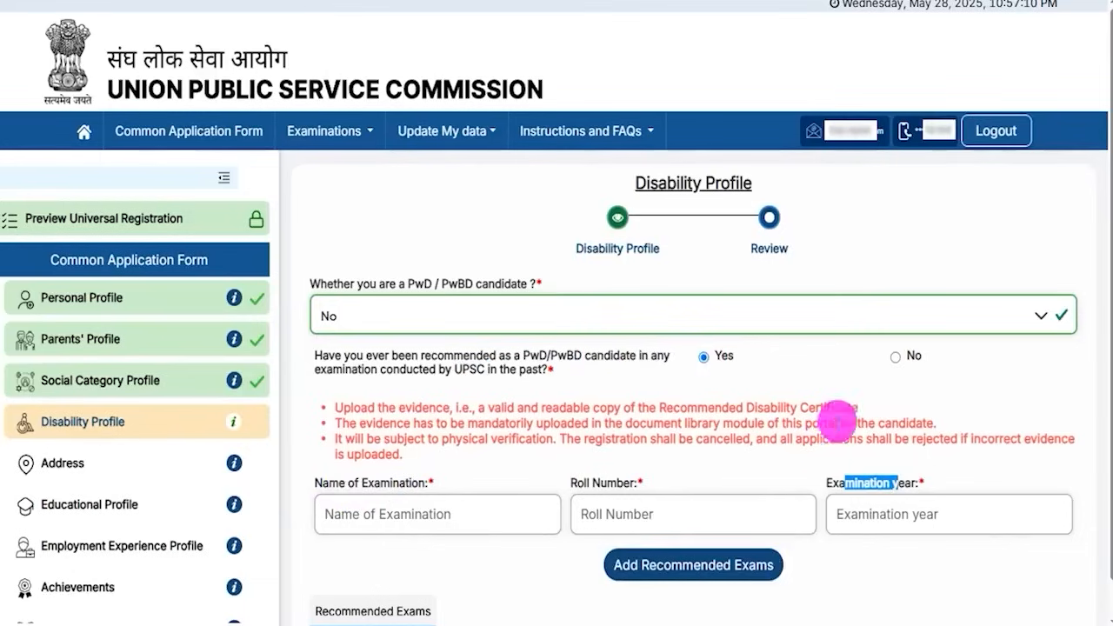
# Answer No to past recommendation, accept the declaration and review the Disability Profile Details
pyautogui.click(895, 357)
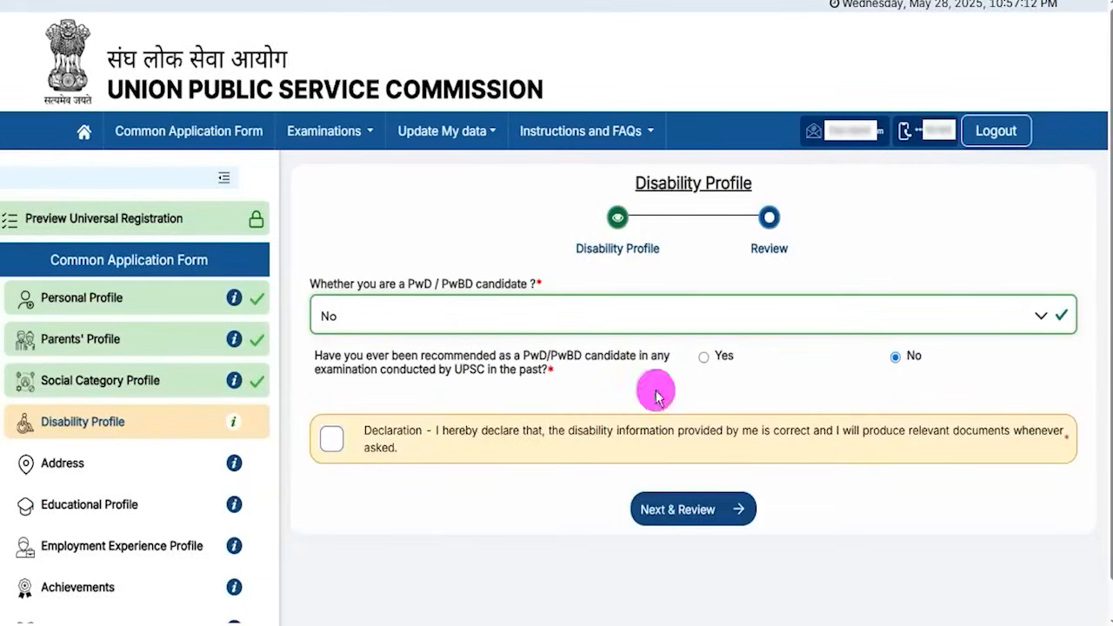
pyautogui.click(328, 444)
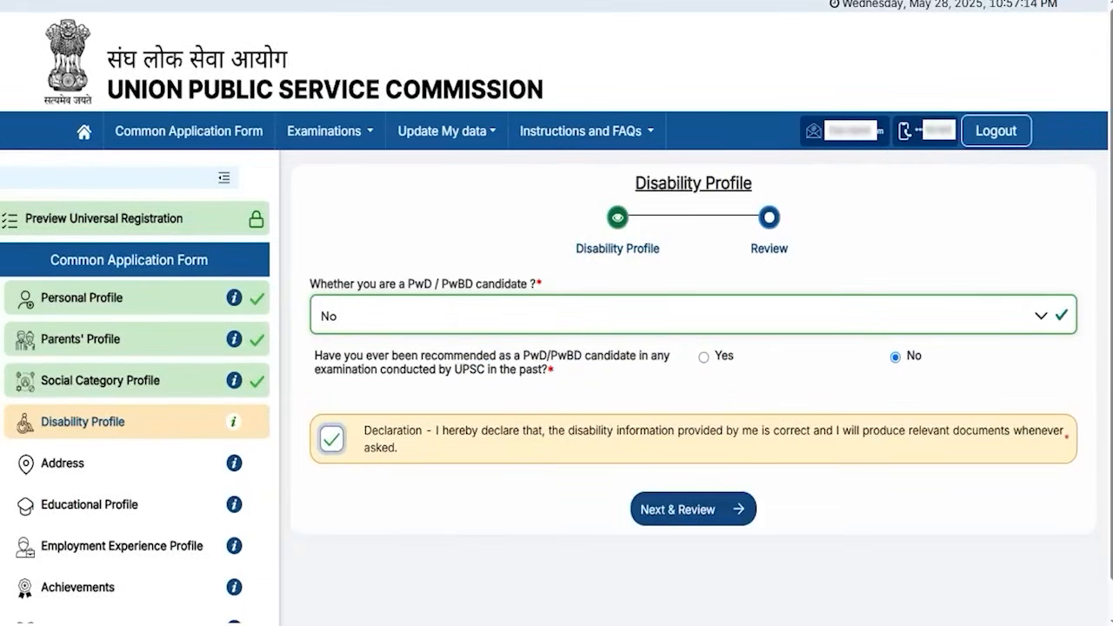
pyautogui.moveTo(367, 469)
pyautogui.mouseDown()
pyautogui.moveTo(591, 483)
pyautogui.moveTo(630, 504)
pyautogui.mouseUp()
pyautogui.click(633, 508)
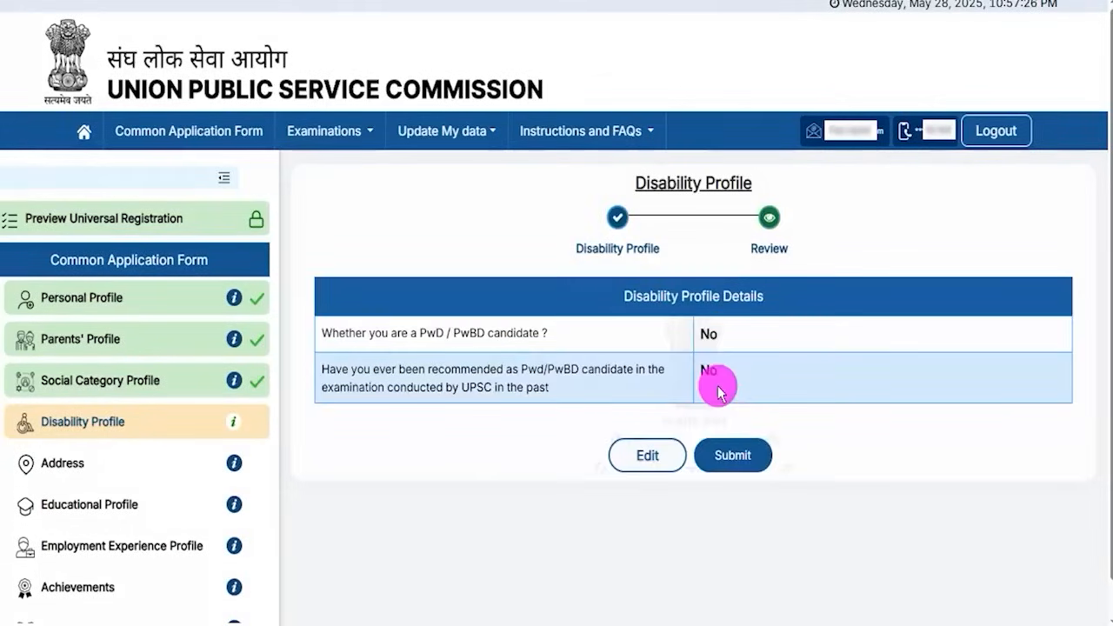
pyautogui.moveTo(633, 294); pyautogui.dragTo(743, 296)
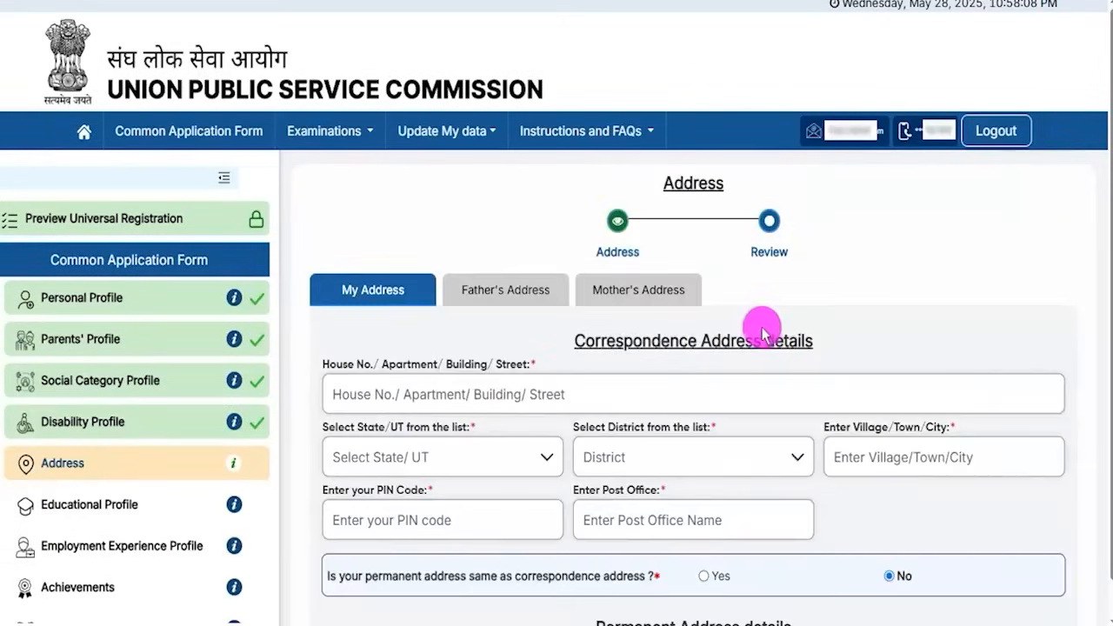
# Answer Yes that the permanent address is the same as the correspondence address
pyautogui.scroll(-1, 678, 313)
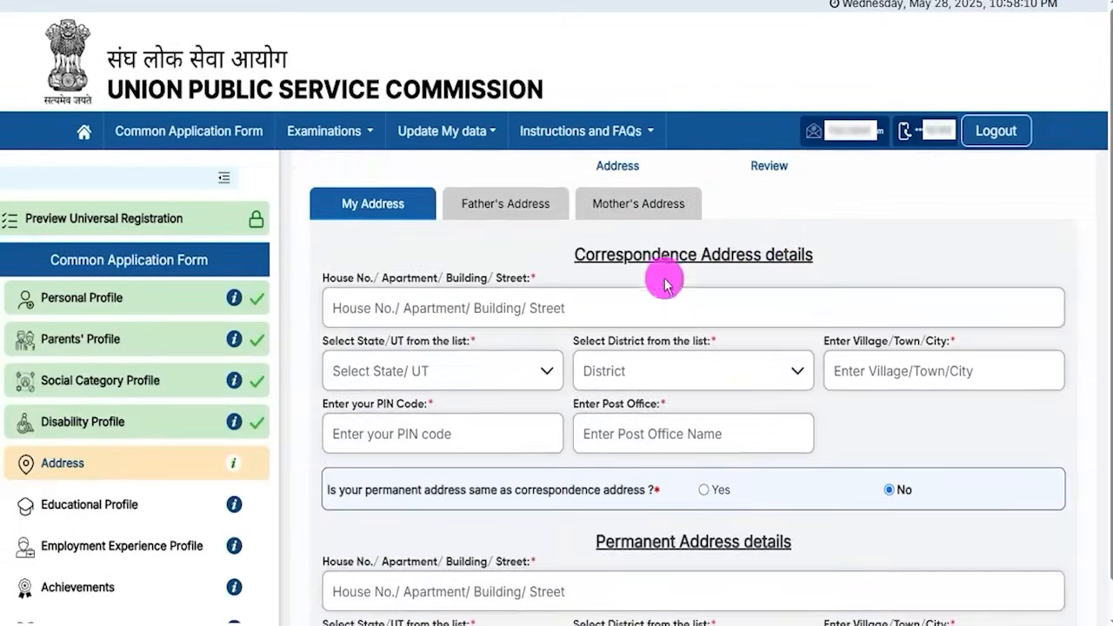
pyautogui.moveTo(587, 252); pyautogui.dragTo(783, 255)
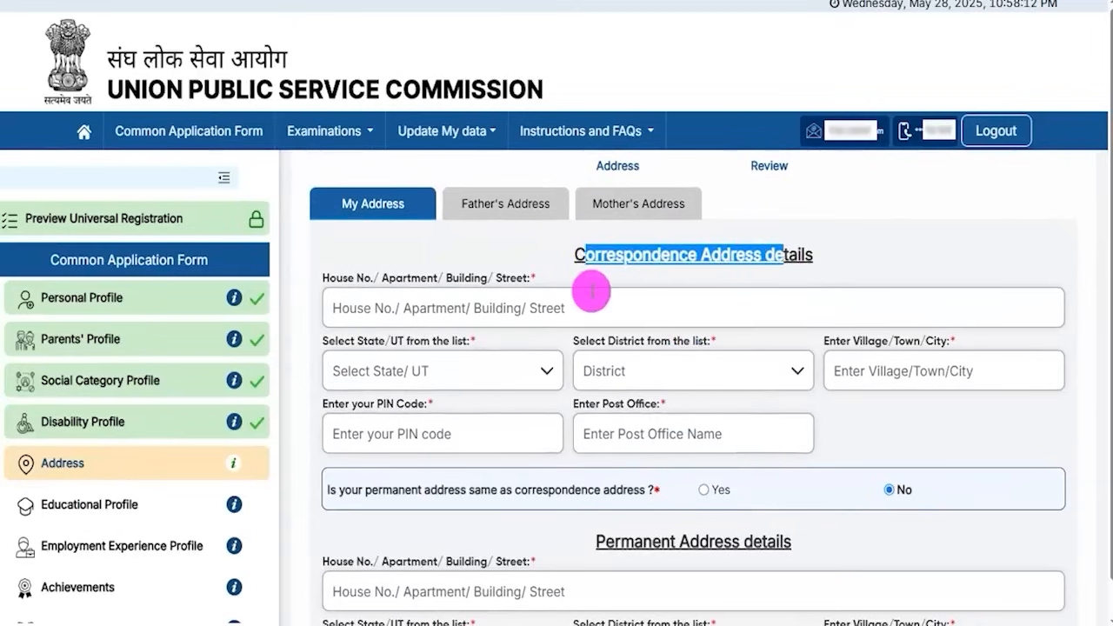
pyautogui.scroll(-2, 592, 291)
pyautogui.moveTo(614, 377); pyautogui.dragTo(767, 377)
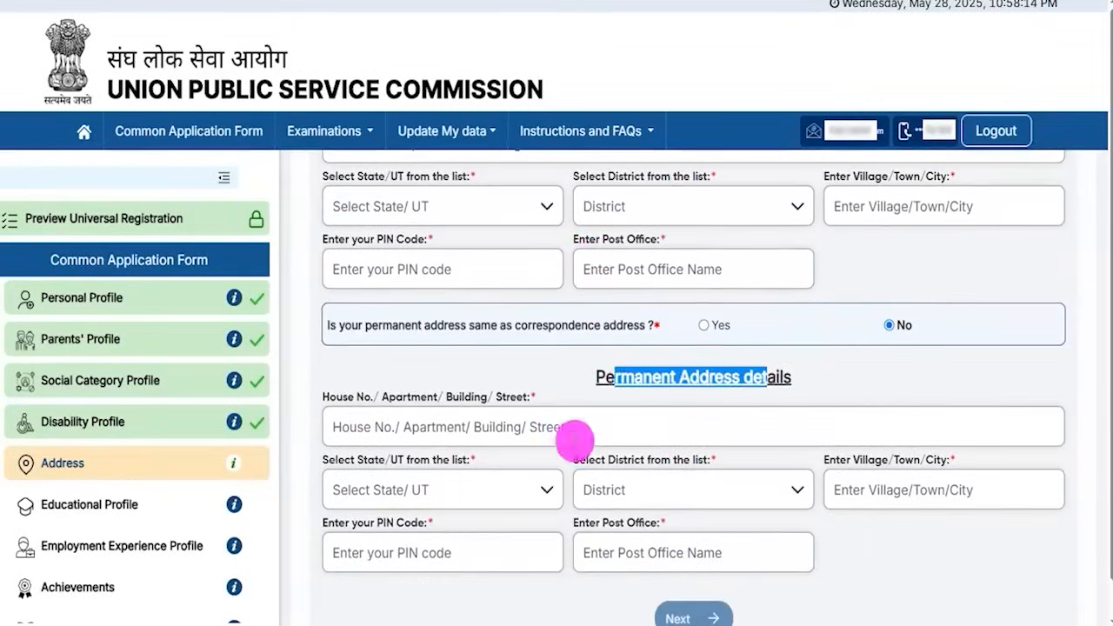
pyautogui.moveTo(614, 377); pyautogui.dragTo(679, 380)
pyautogui.scroll(3, 679, 390)
pyautogui.moveTo(586, 336); pyautogui.dragTo(750, 333)
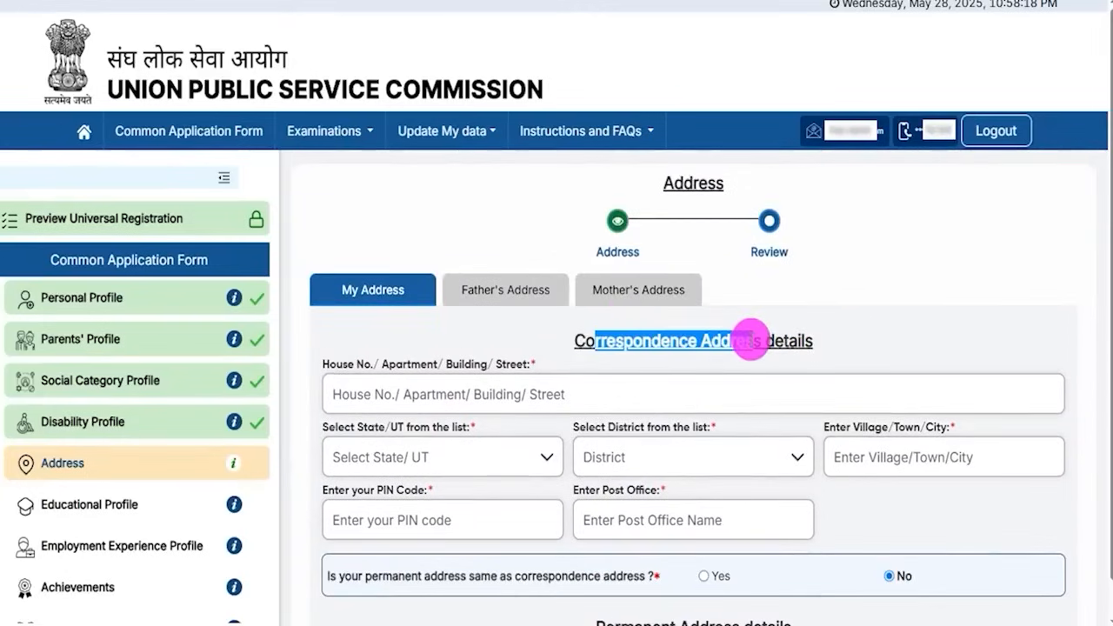
pyautogui.scroll(-3, 566, 469)
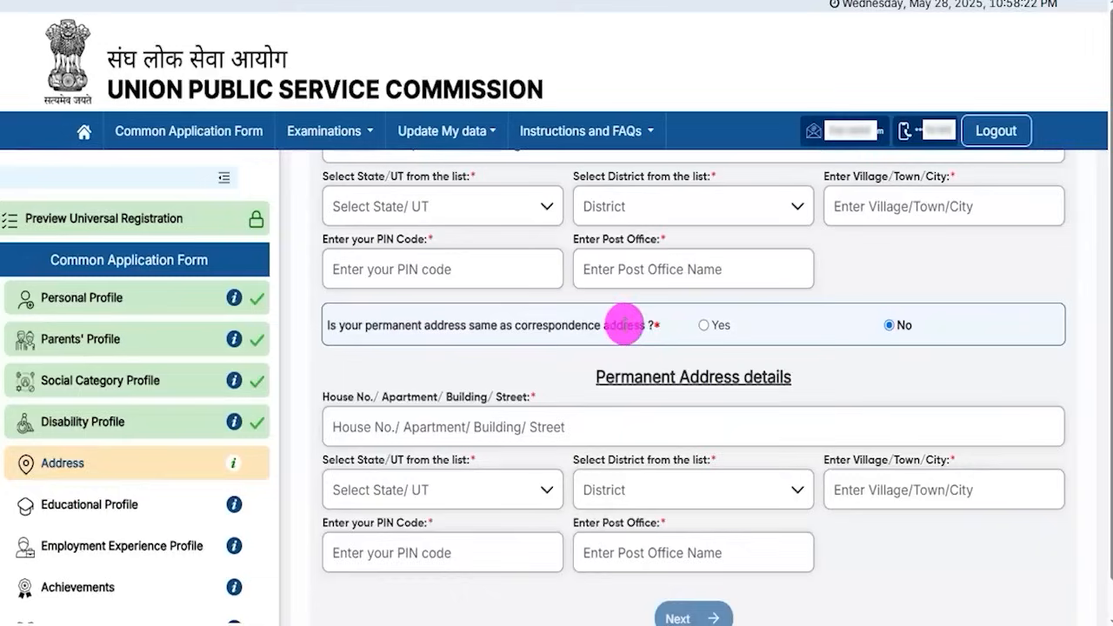
pyautogui.click(705, 325)
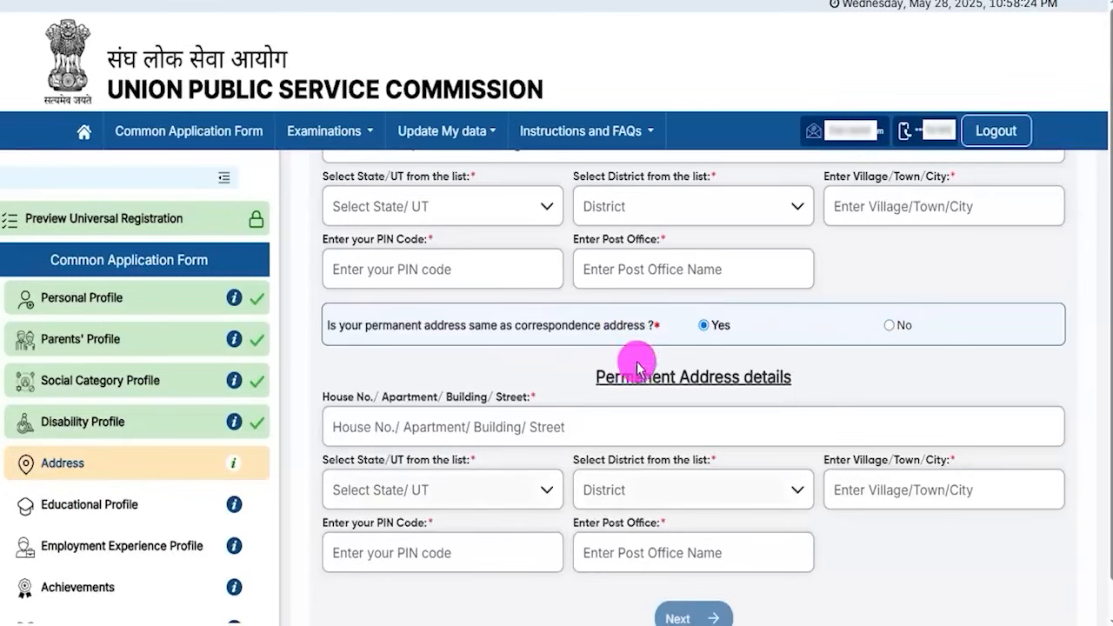
pyautogui.moveTo(605, 377); pyautogui.dragTo(775, 377)
pyautogui.scroll(2, 599, 400)
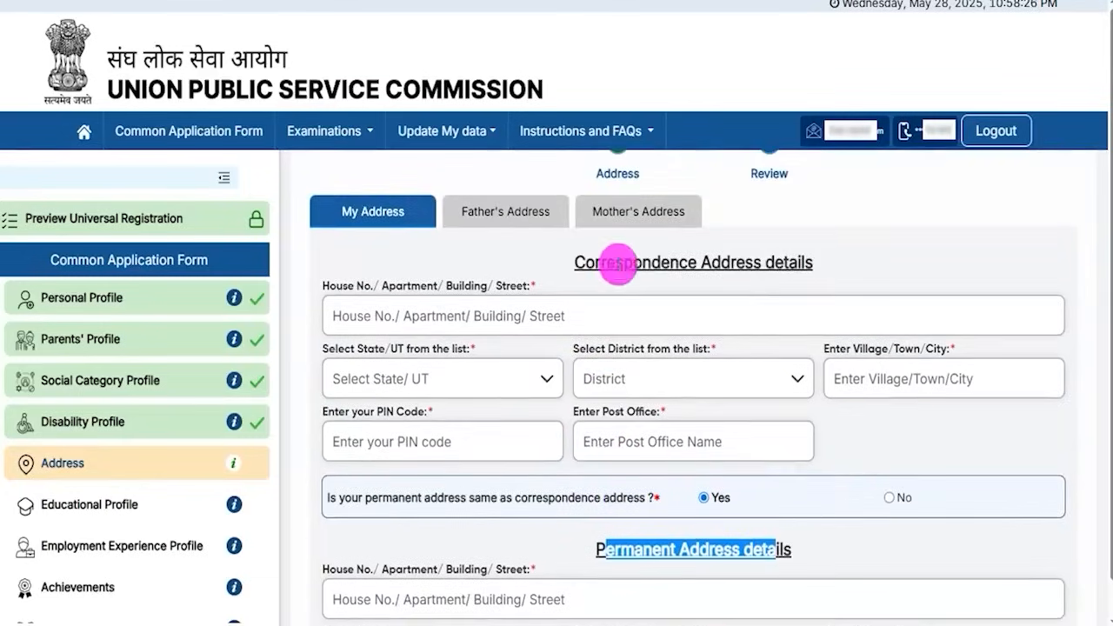
pyautogui.moveTo(596, 261); pyautogui.dragTo(763, 261)
pyautogui.scroll(-1, 621, 418)
pyautogui.scroll(-1, 622, 421)
pyautogui.scroll(-1, 987, 562)
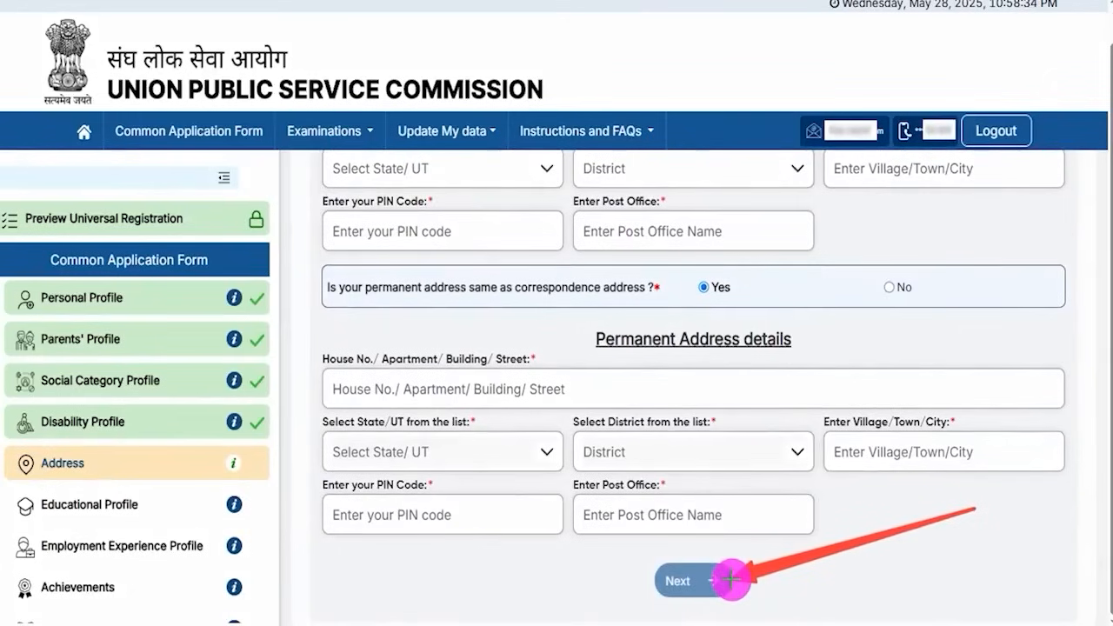
# Save own address, answer No to both father's same-address questions, and go to Mother's Address
pyautogui.click(730, 580)
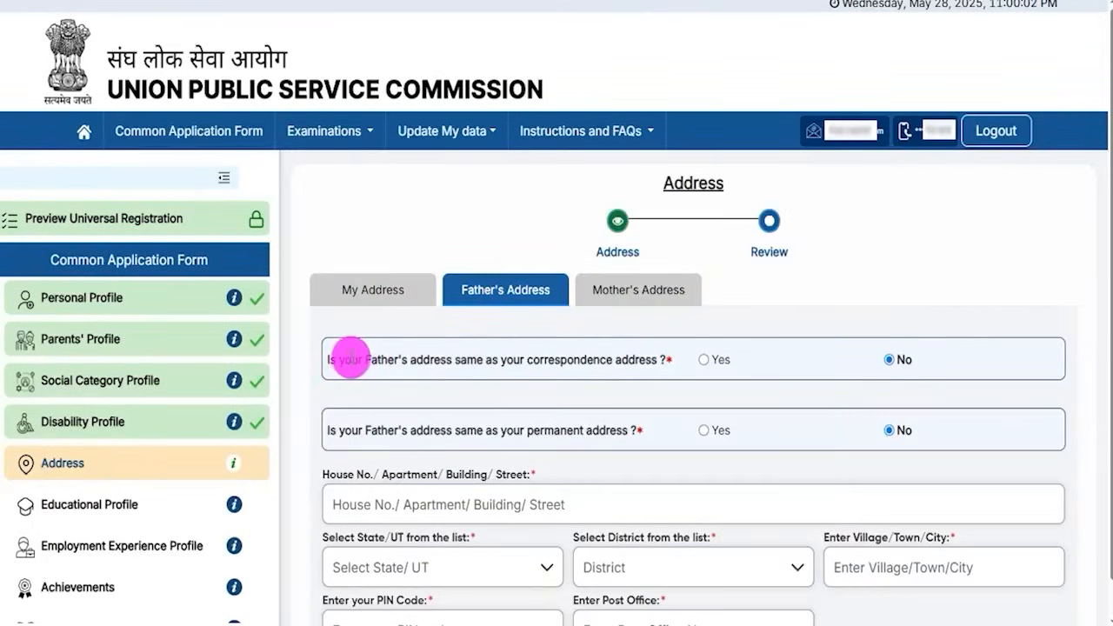
pyautogui.moveTo(347, 359); pyautogui.dragTo(631, 361)
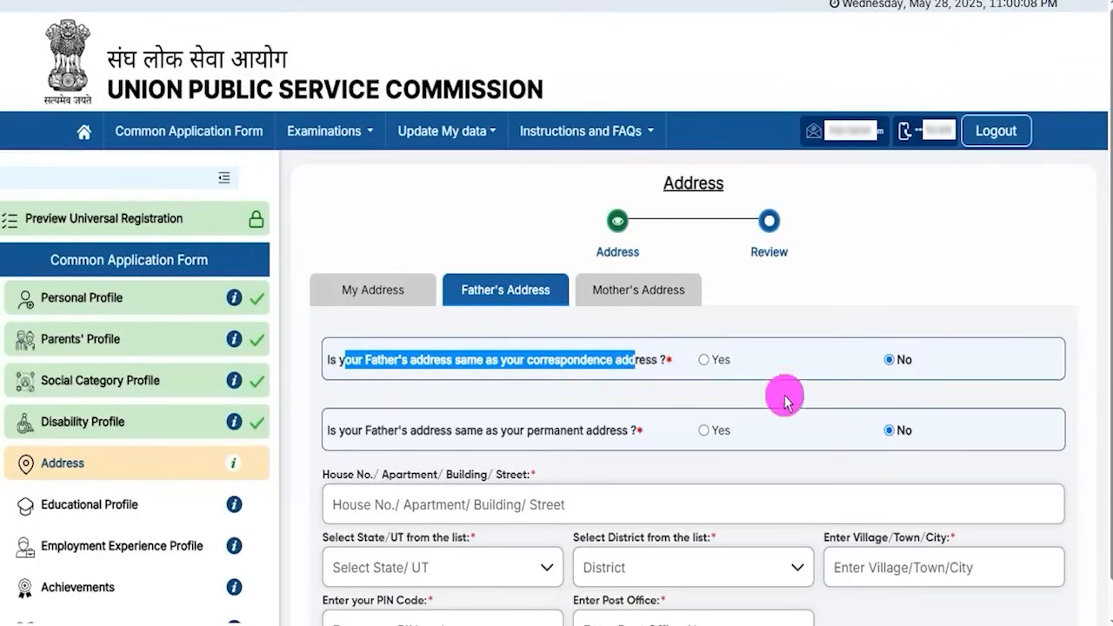
pyautogui.moveTo(345, 431); pyautogui.dragTo(599, 431)
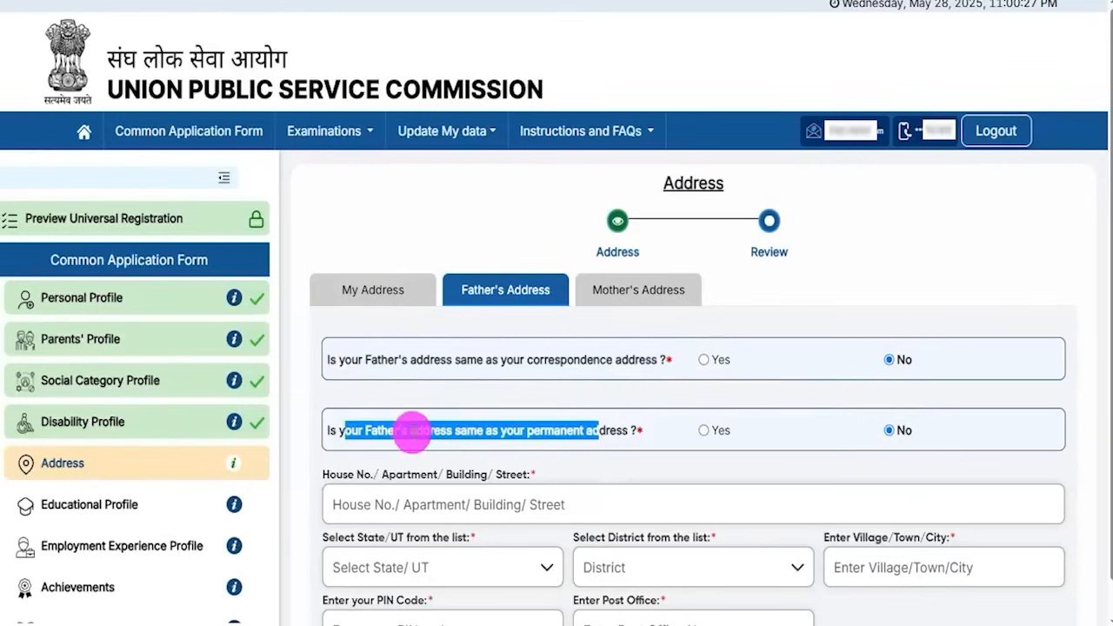
pyautogui.click(355, 429)
pyautogui.moveTo(339, 430); pyautogui.dragTo(609, 433)
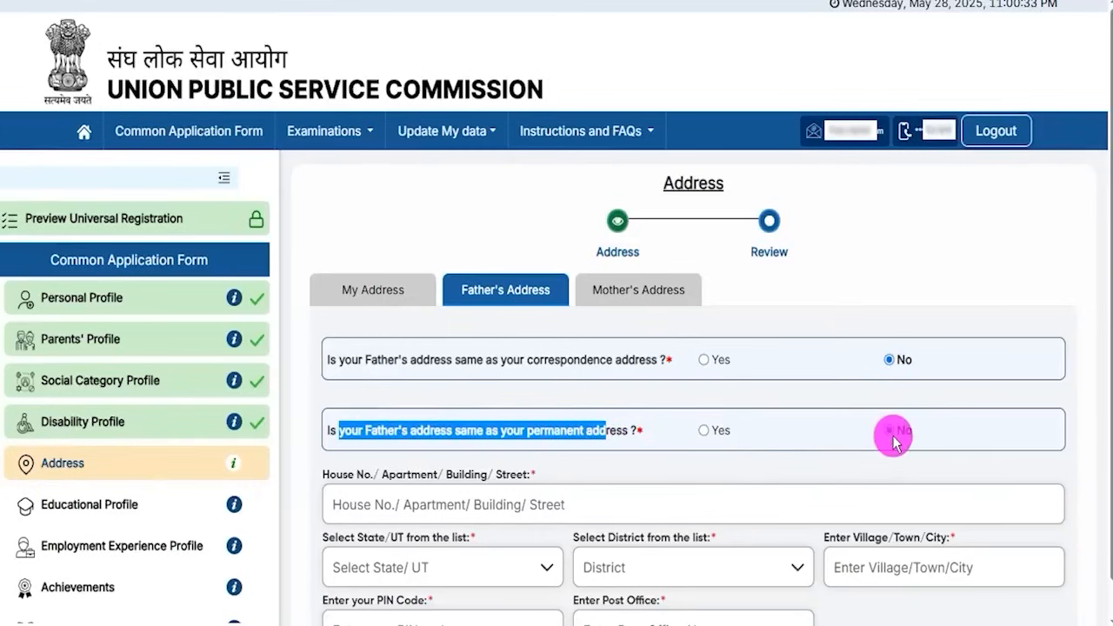
pyautogui.click(407, 505)
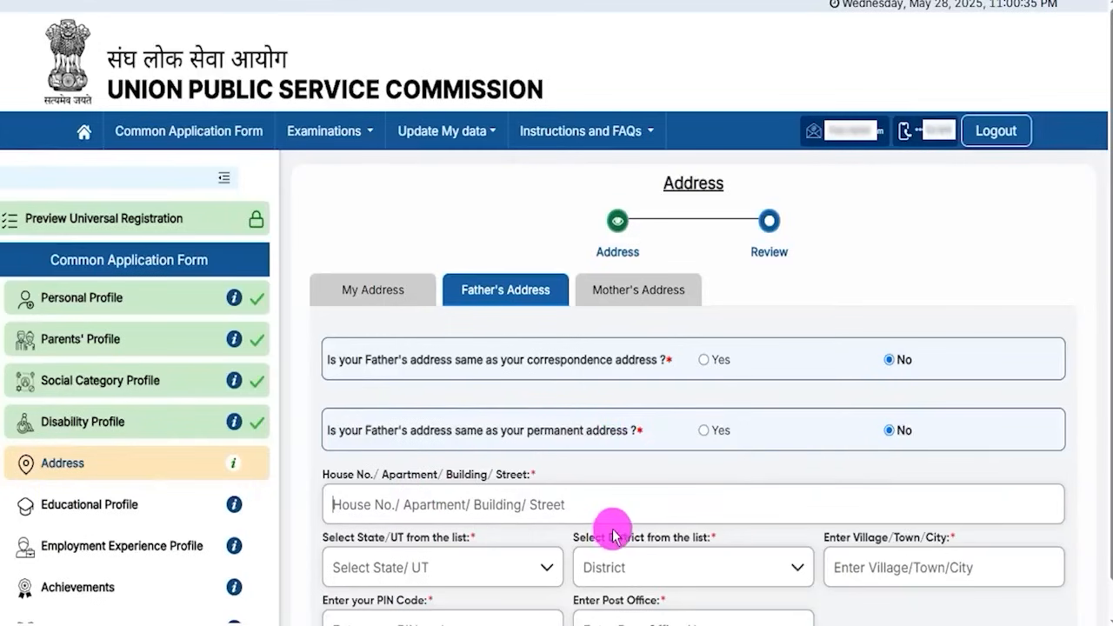
pyautogui.scroll(-2, 613, 532)
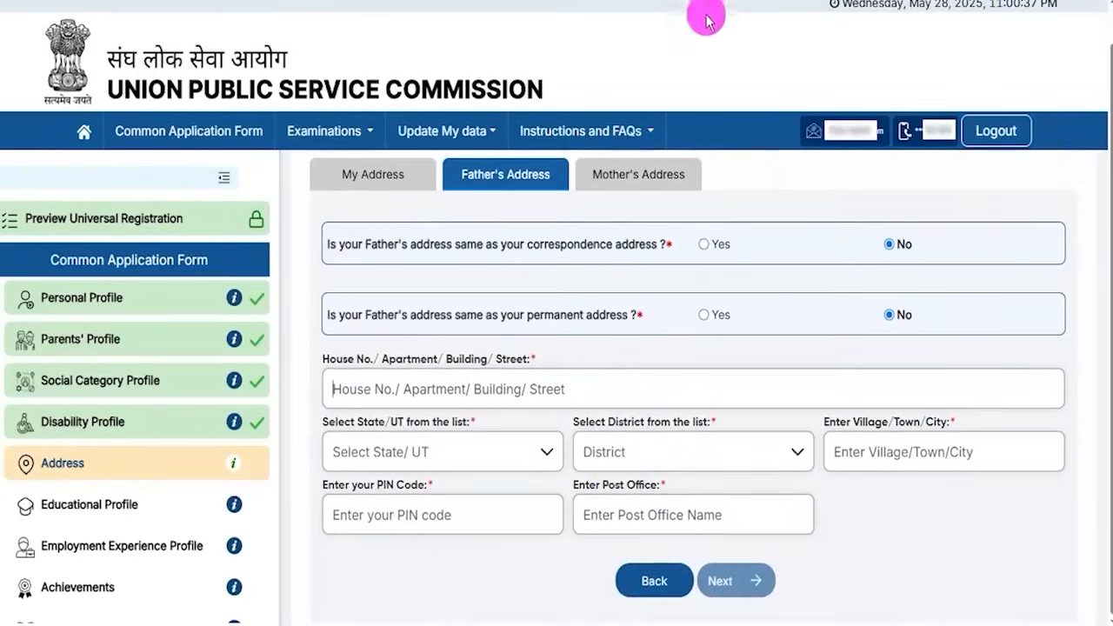
pyautogui.click(696, 45)
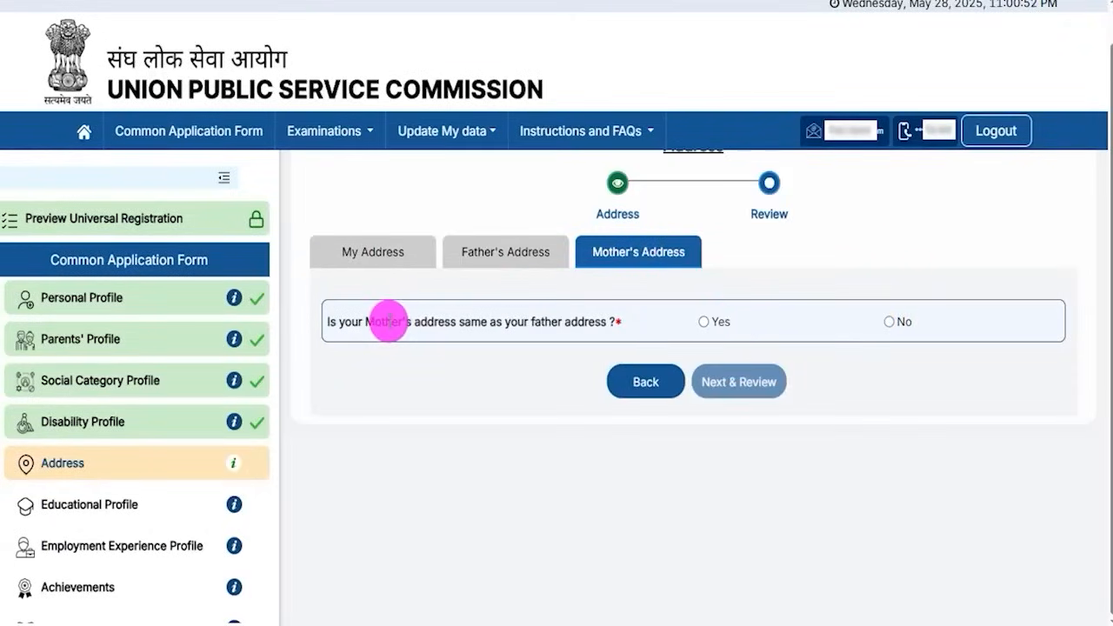
# Explain the mother's address question, open the Address review and submit the section
pyautogui.moveTo(376, 322); pyautogui.dragTo(571, 322)
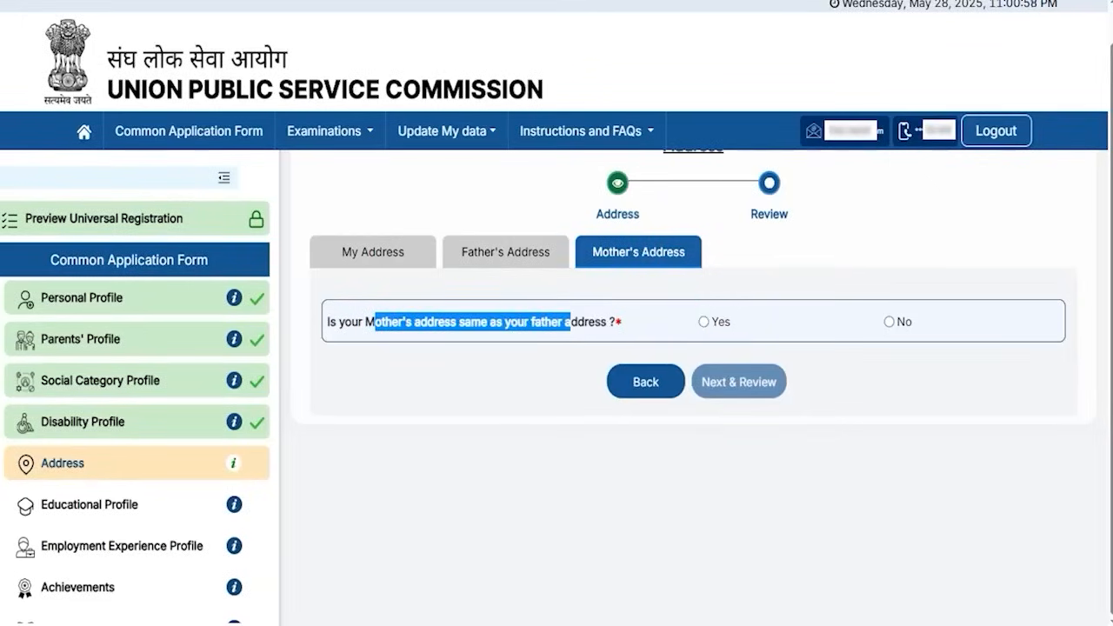
pyautogui.moveTo(1015, 386); pyautogui.dragTo(781, 377)
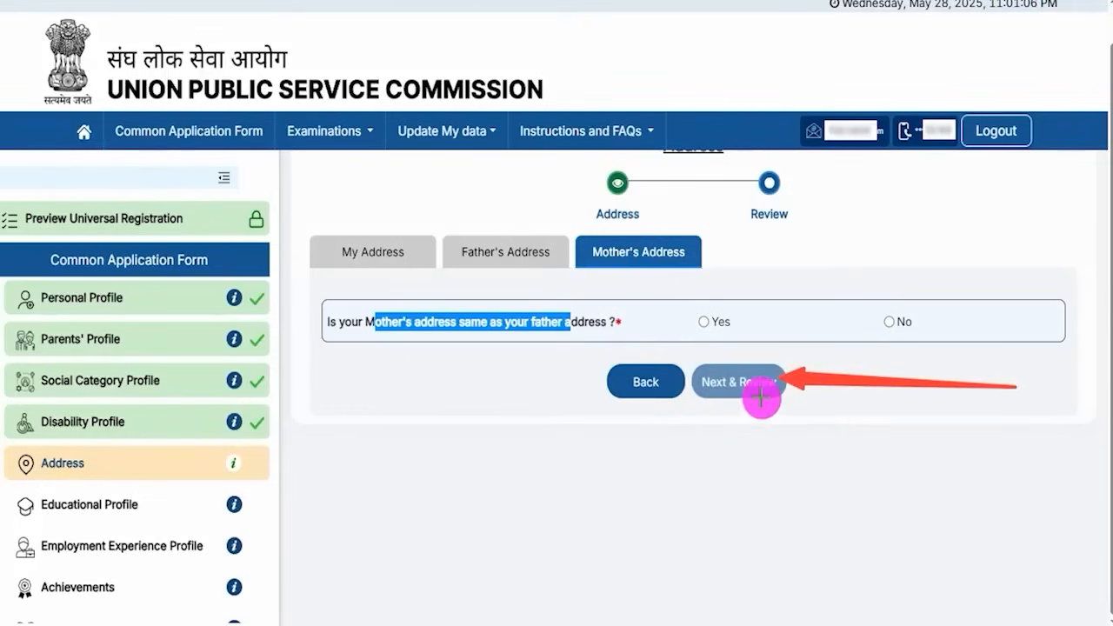
pyautogui.click(761, 399)
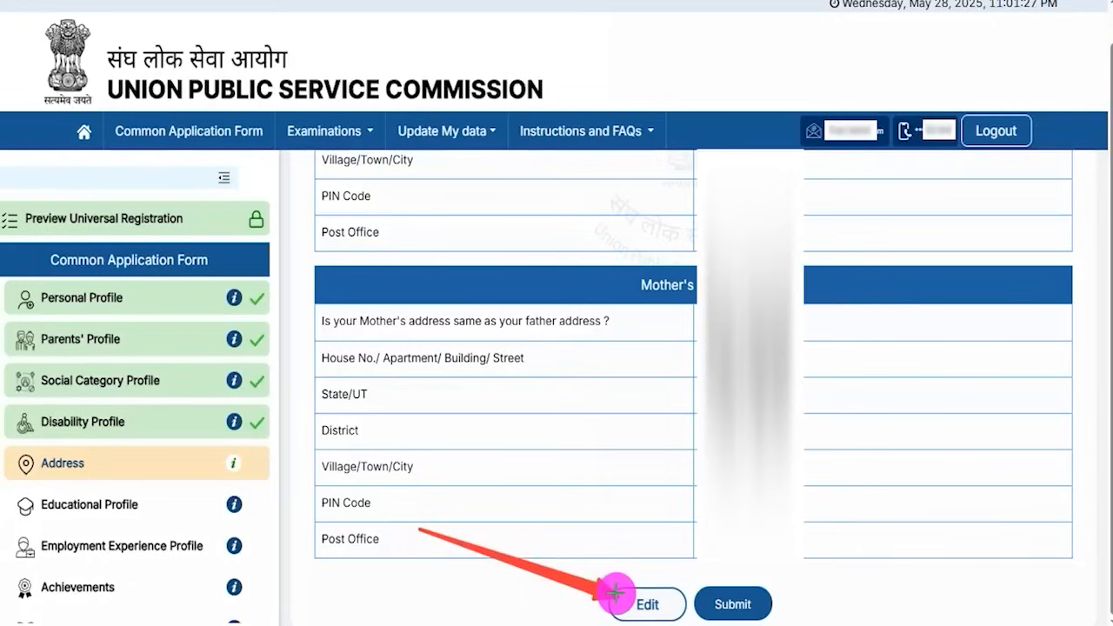
pyautogui.click(762, 595)
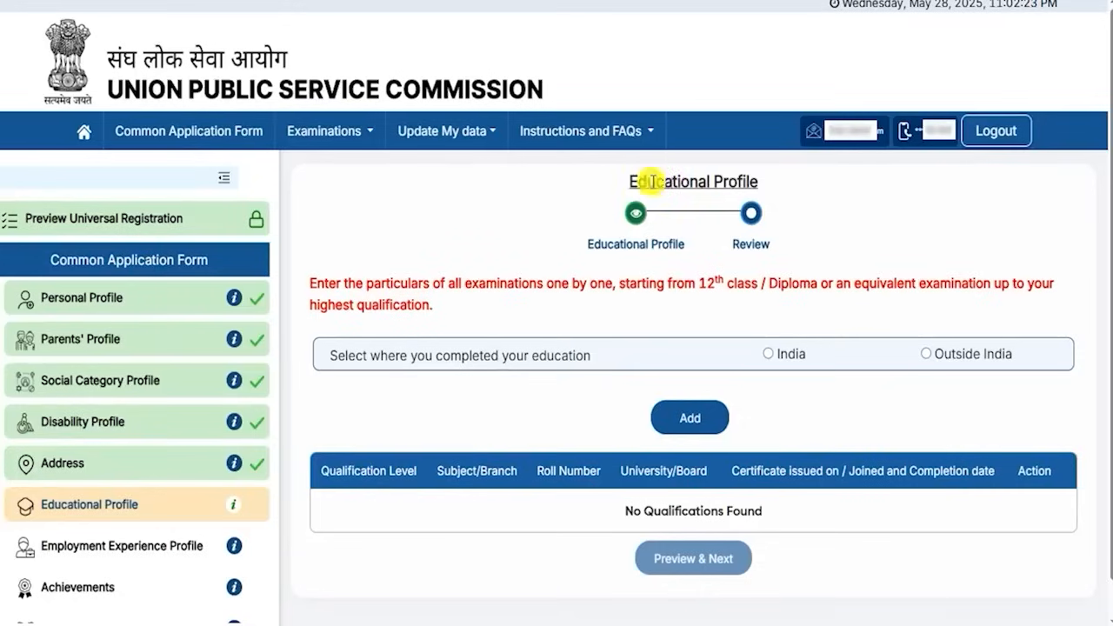
# Choose India for where education was completed, starting qualifications from Class 12
pyautogui.moveTo(654, 181); pyautogui.dragTo(725, 184)
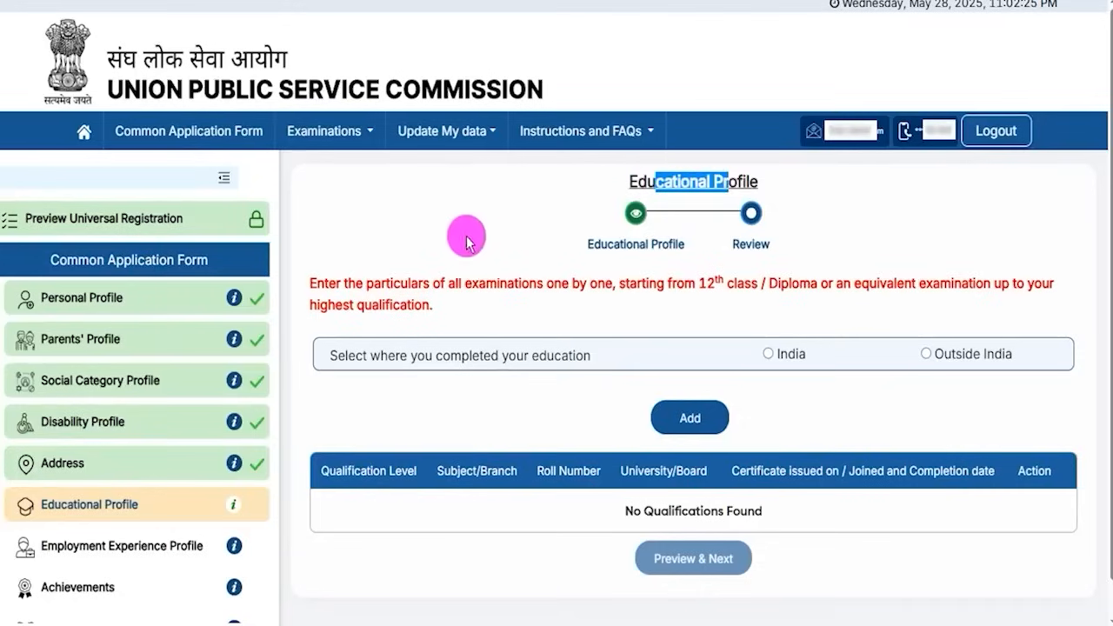
pyautogui.moveTo(355, 283); pyautogui.dragTo(727, 284)
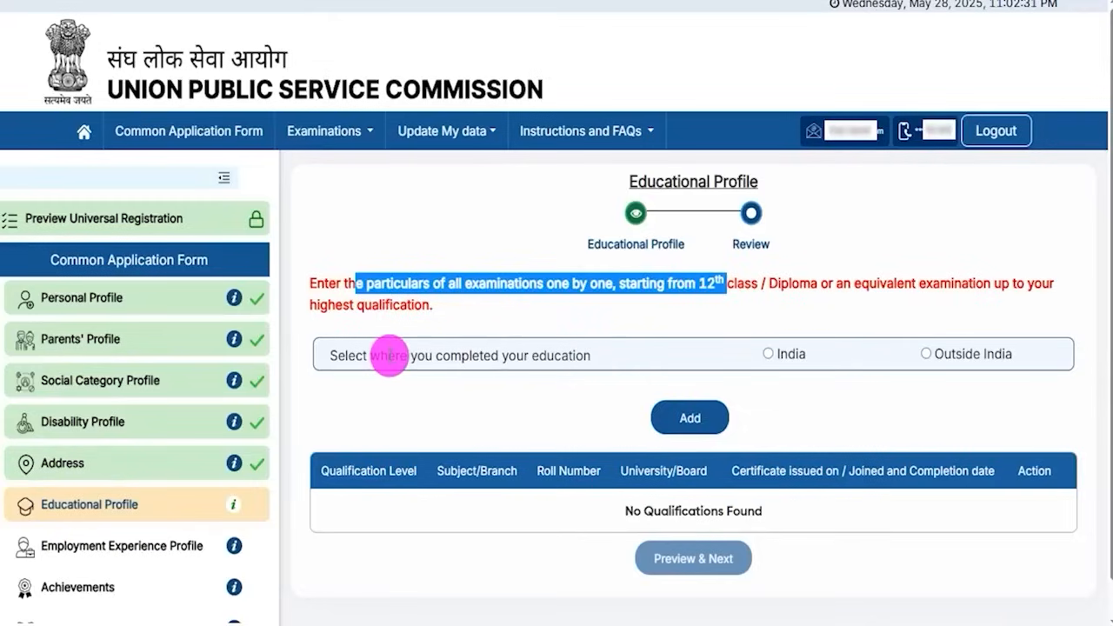
pyautogui.moveTo(389, 356); pyautogui.dragTo(480, 358)
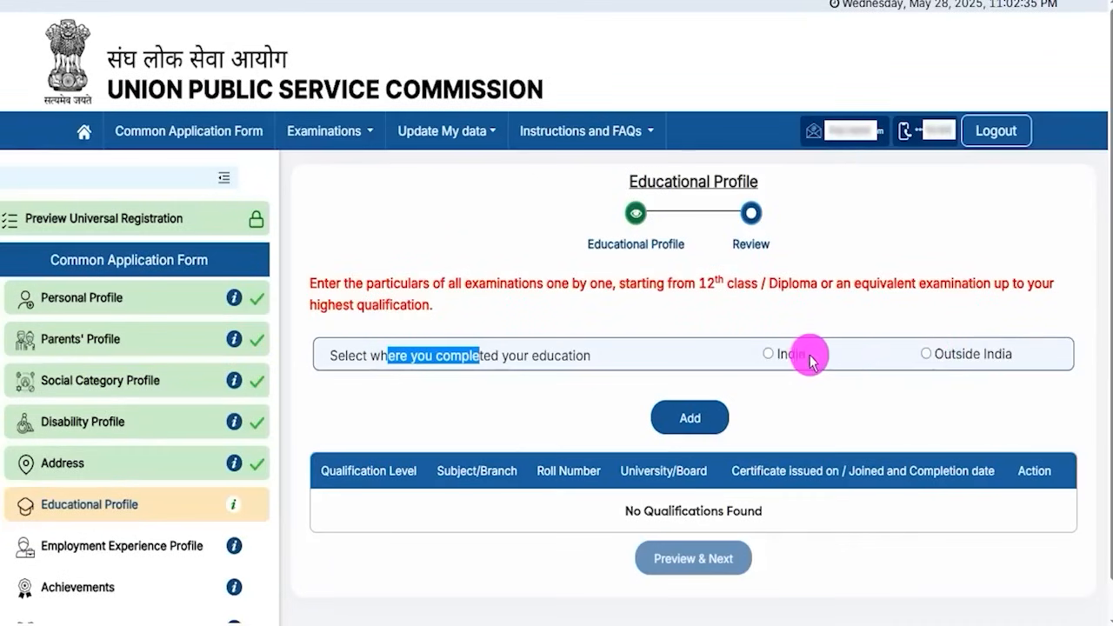
pyautogui.click(768, 355)
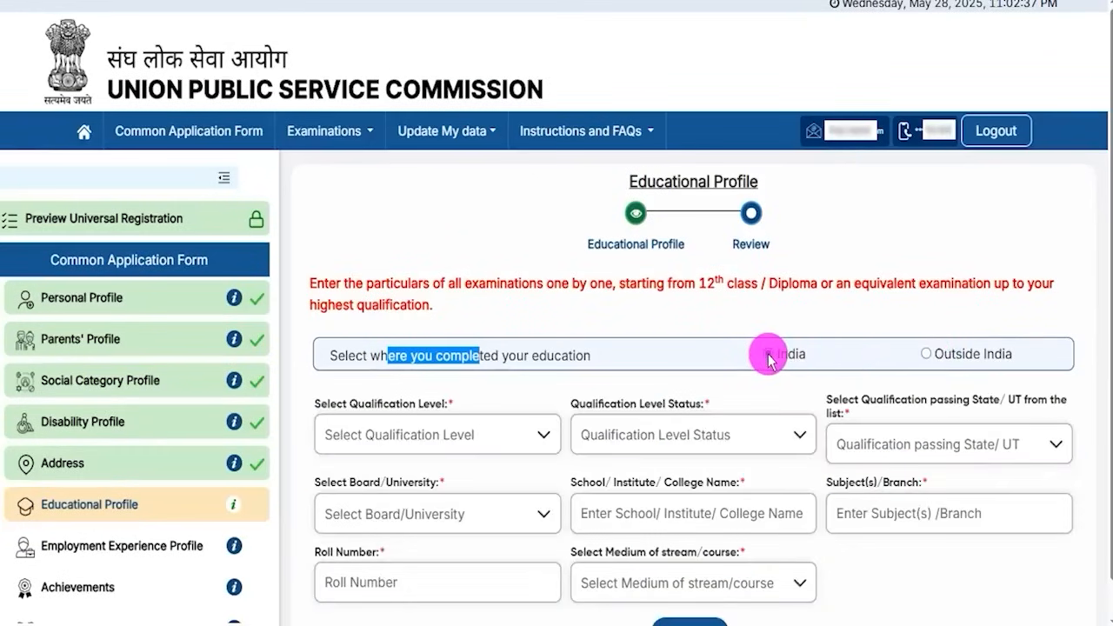
pyautogui.click(765, 383)
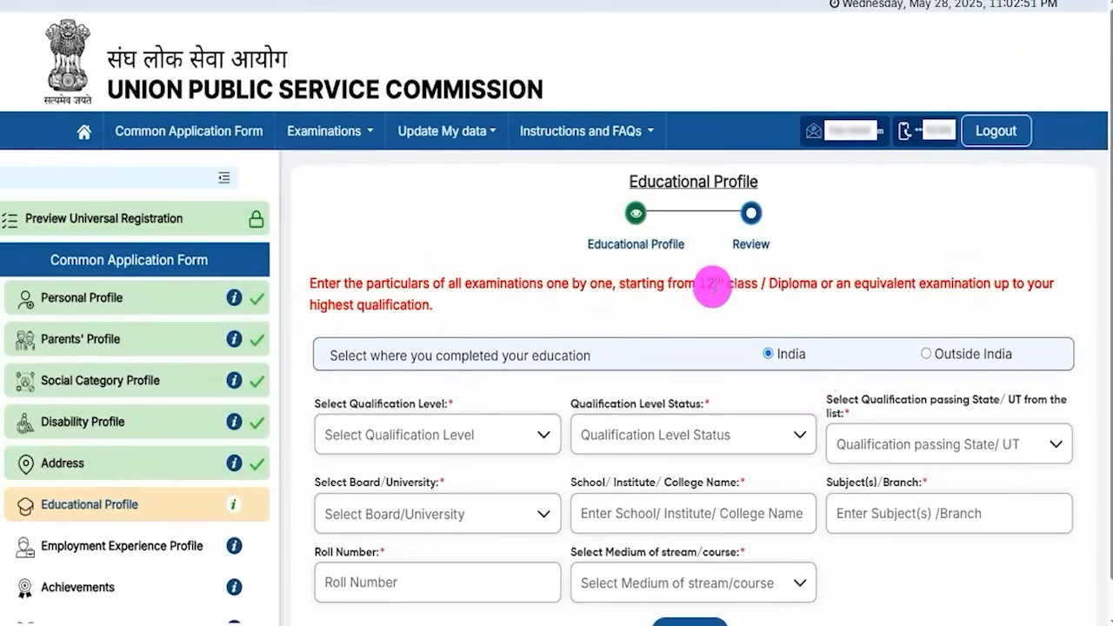
pyautogui.moveTo(698, 284); pyautogui.dragTo(745, 284)
pyautogui.scroll(-1, 760, 409)
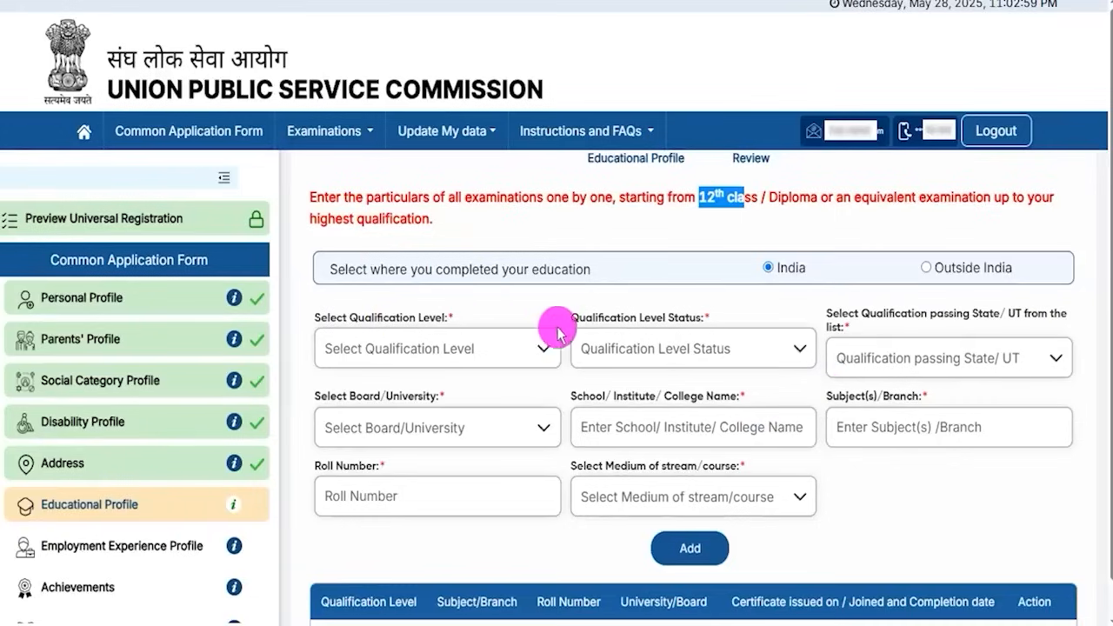
# Set qualification Higher Secondary (10+2), status Completed, passing state Uttar Pradesh
pyautogui.click(415, 349)
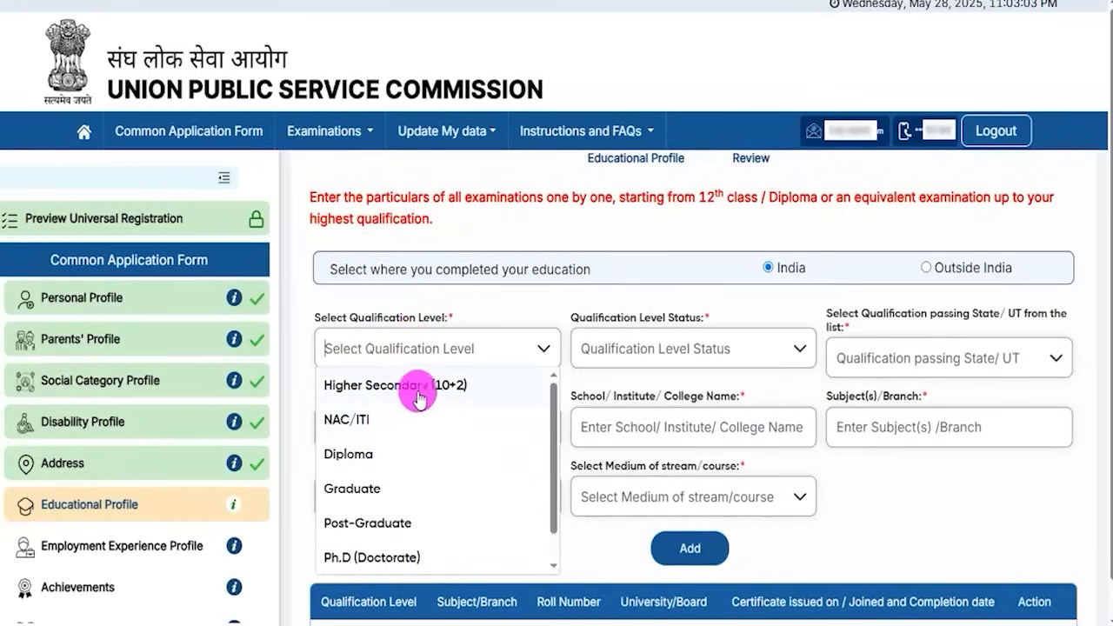
pyautogui.click(442, 385)
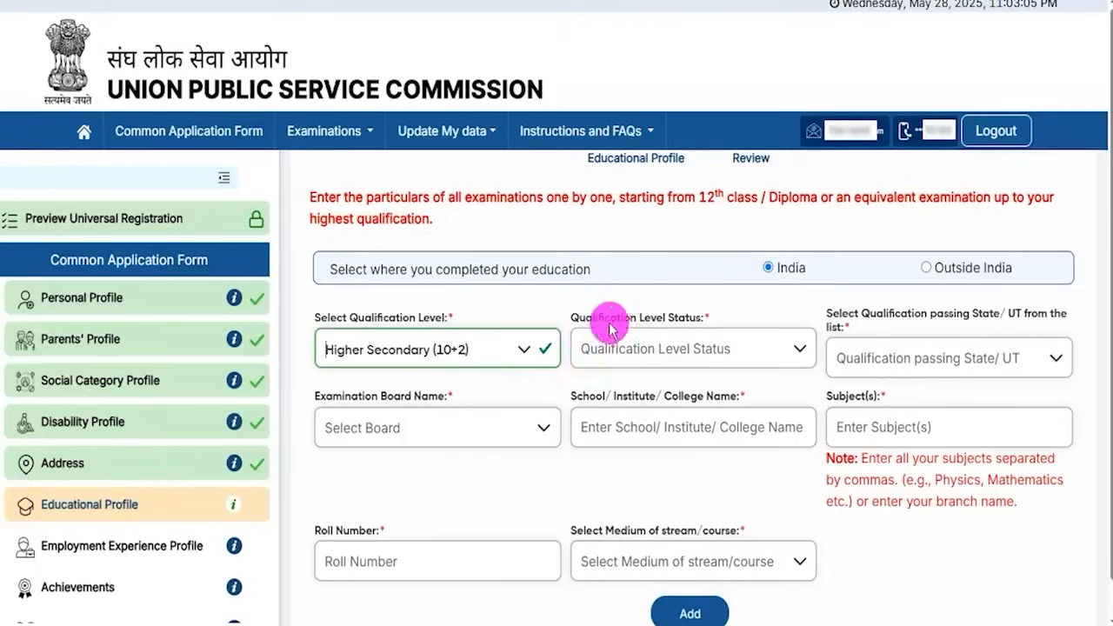
pyautogui.moveTo(594, 323); pyautogui.dragTo(676, 322)
pyautogui.click(703, 350)
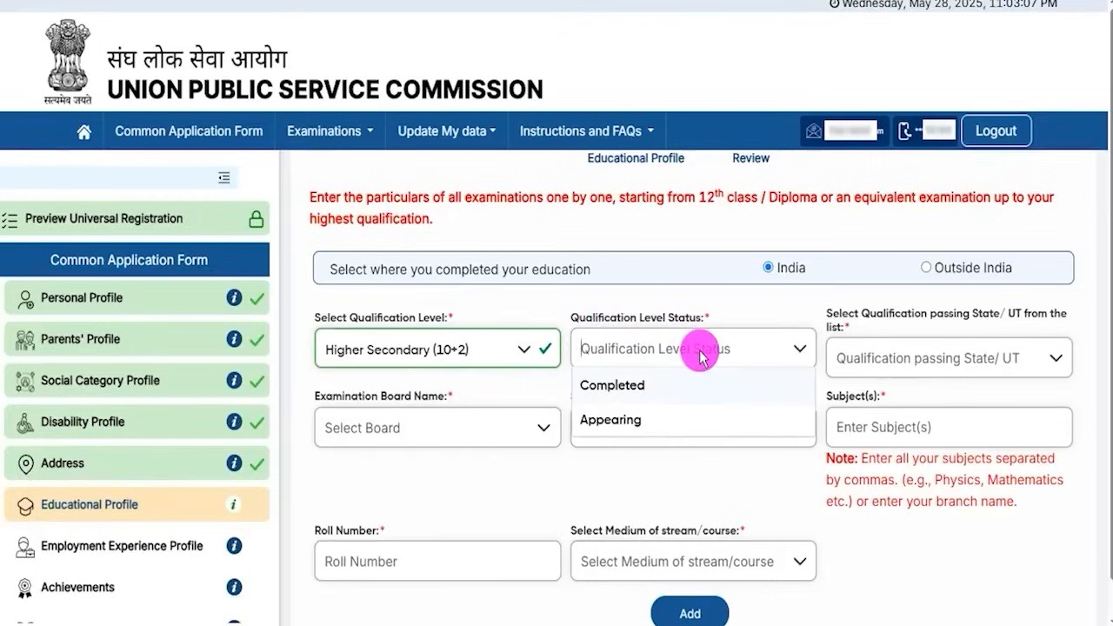
pyautogui.click(622, 393)
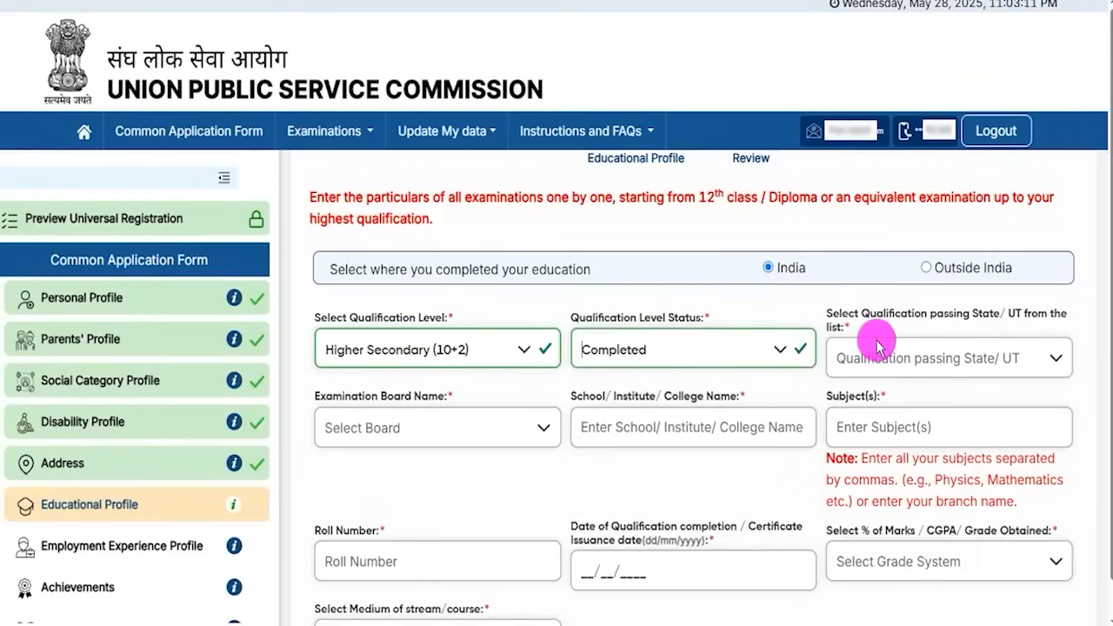
pyautogui.moveTo(861, 315); pyautogui.dragTo(945, 359)
pyautogui.click(941, 361)
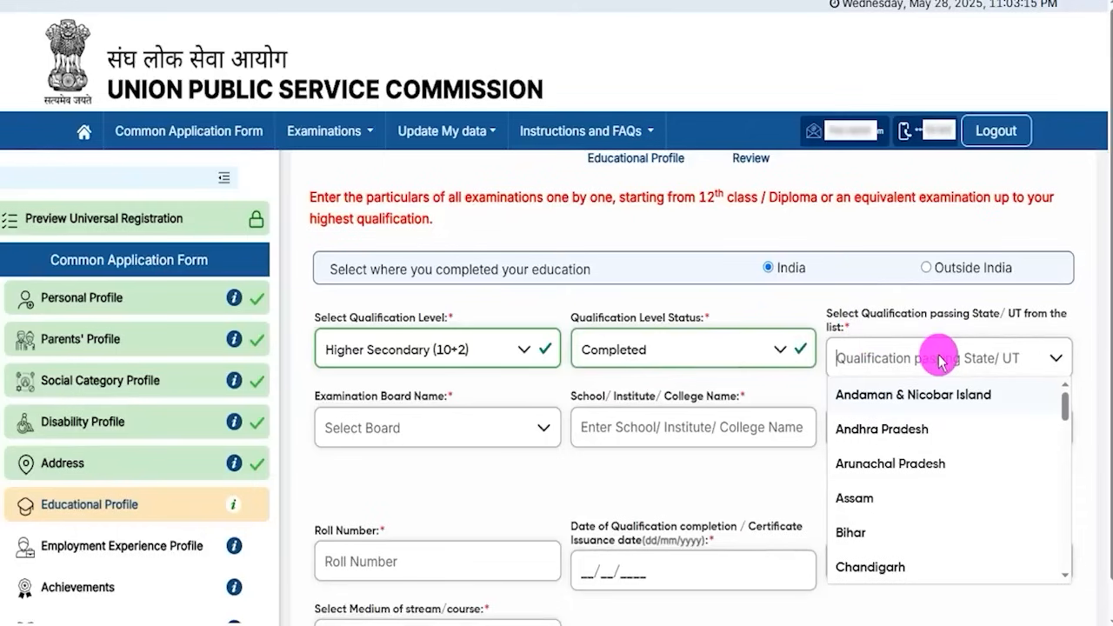
pyautogui.scroll(-10, 915, 487)
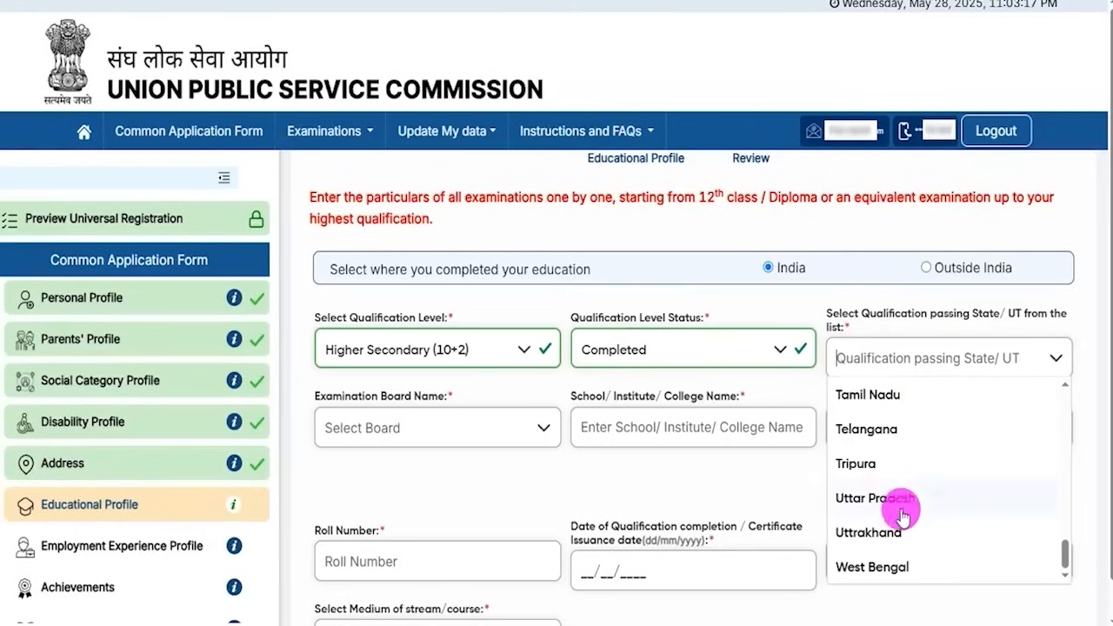
pyautogui.click(882, 501)
# Look over the examination board, school or college name and subjects fields with the example note
pyautogui.moveTo(340, 391); pyautogui.dragTo(409, 392)
pyautogui.click(421, 423)
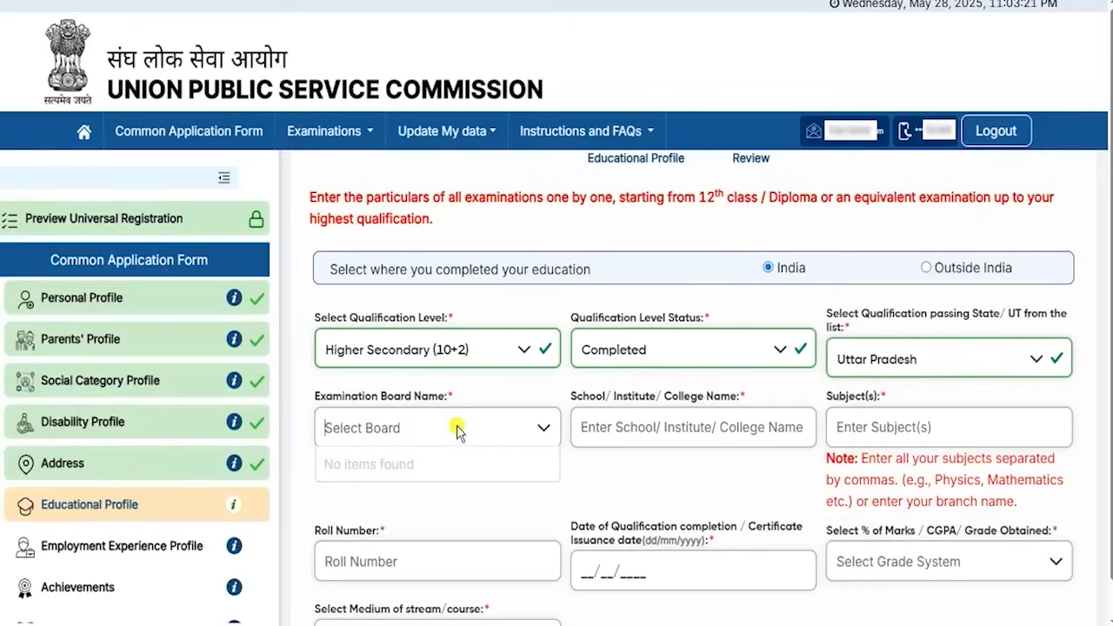
pyautogui.click(537, 430)
pyautogui.click(529, 430)
pyautogui.click(527, 428)
pyautogui.moveTo(589, 398); pyautogui.dragTo(652, 400)
pyautogui.click(682, 425)
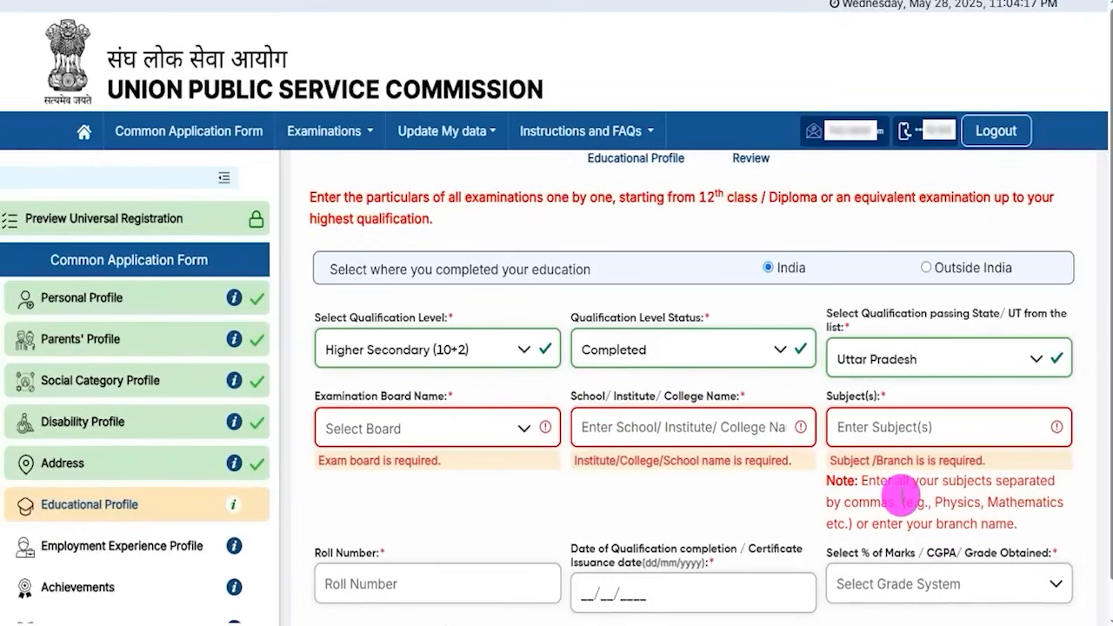
pyautogui.moveTo(833, 402); pyautogui.dragTo(873, 428)
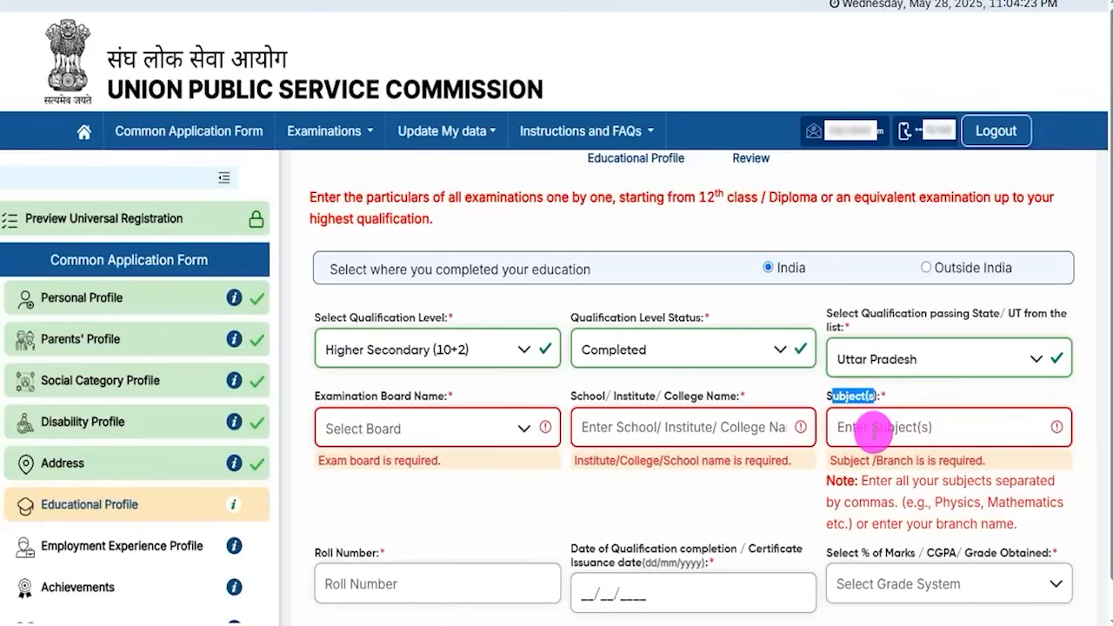
pyautogui.click(873, 428)
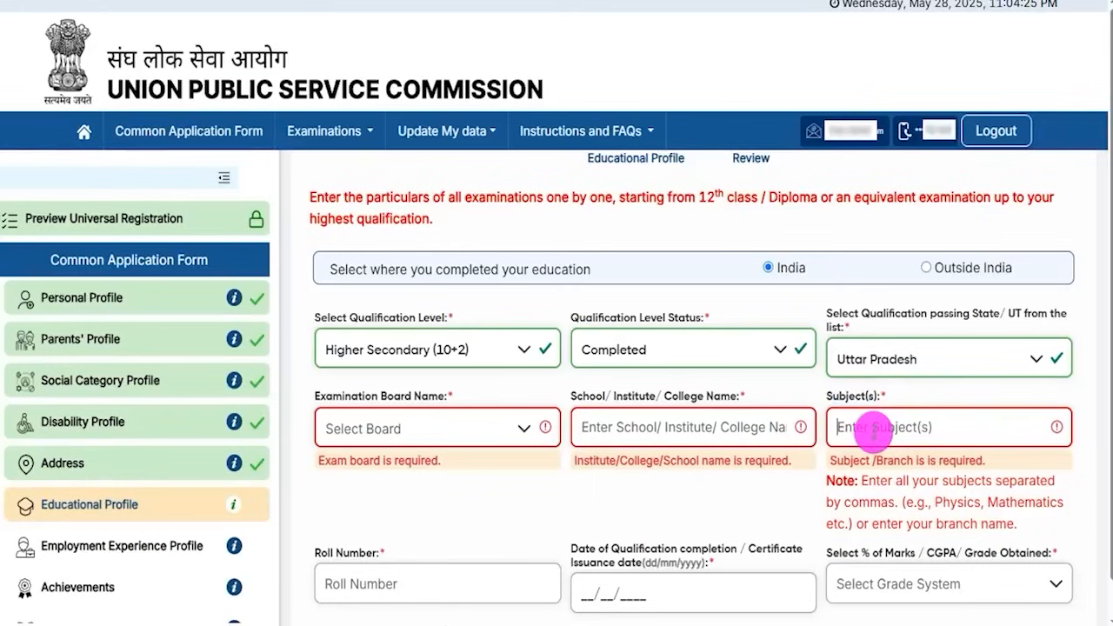
pyautogui.moveTo(934, 503); pyautogui.dragTo(1056, 504)
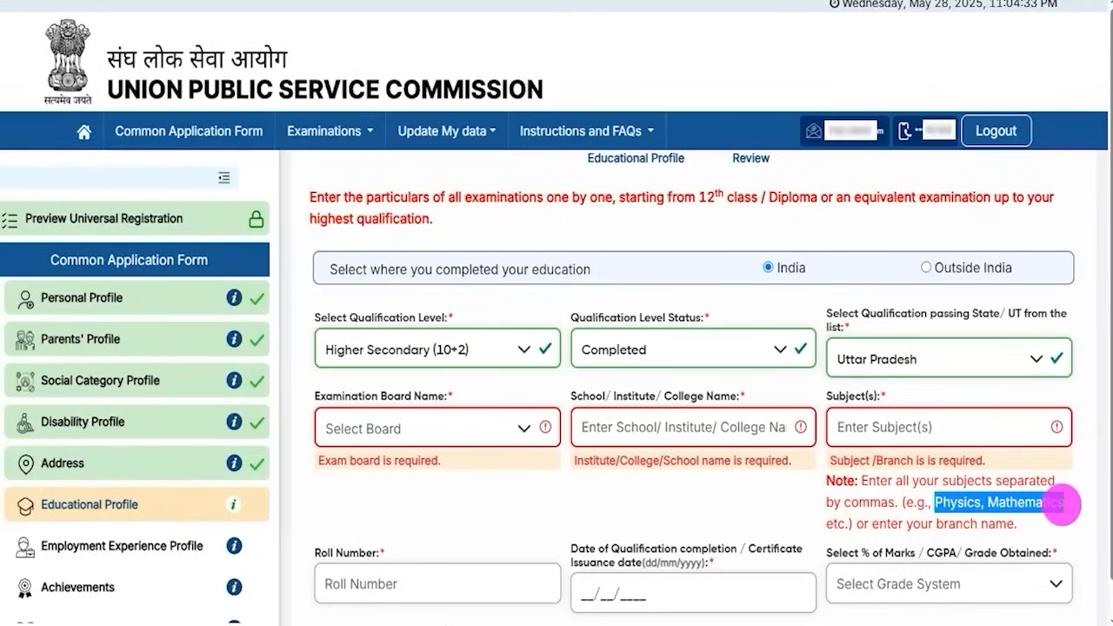
pyautogui.scroll(-3, 643, 461)
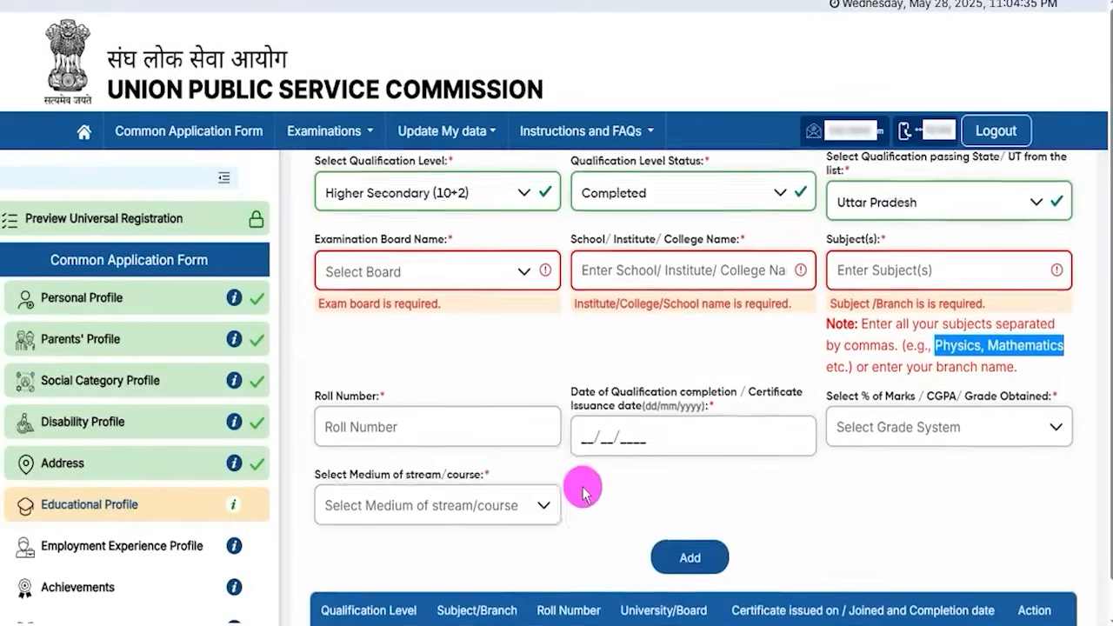
# Check roll number and completion date fields, choose Percentage grading and enter marks 9
pyautogui.click(441, 369)
pyautogui.moveTo(589, 323); pyautogui.dragTo(733, 329)
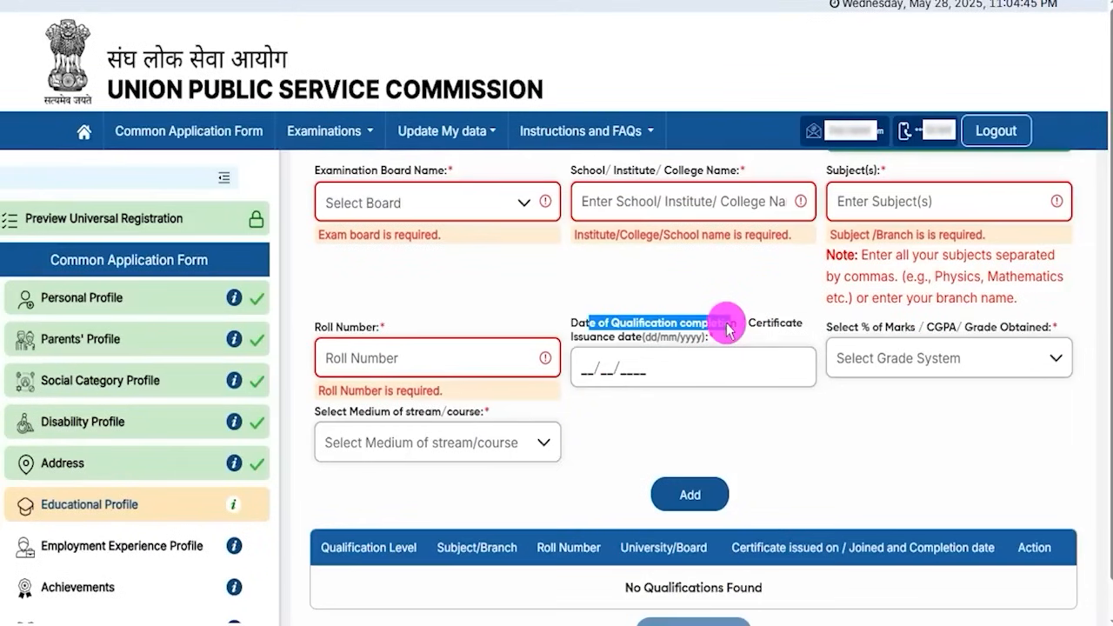
pyautogui.moveTo(725, 326); pyautogui.dragTo(776, 324)
pyautogui.moveTo(585, 322); pyautogui.dragTo(609, 323)
pyautogui.click(594, 363)
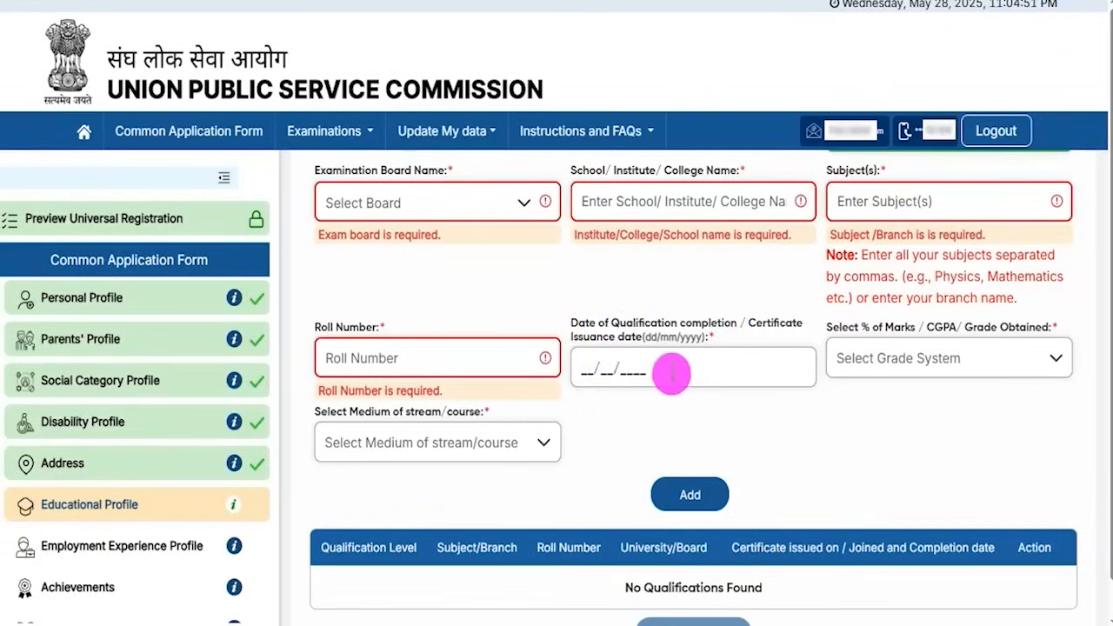
pyautogui.moveTo(841, 327); pyautogui.dragTo(959, 328)
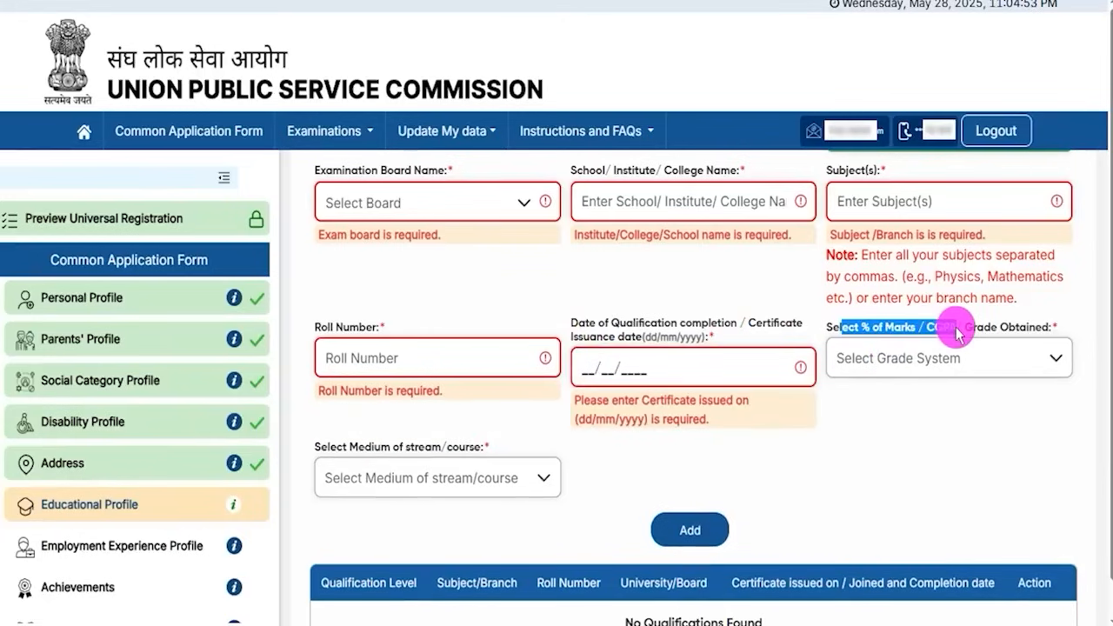
pyautogui.click(938, 359)
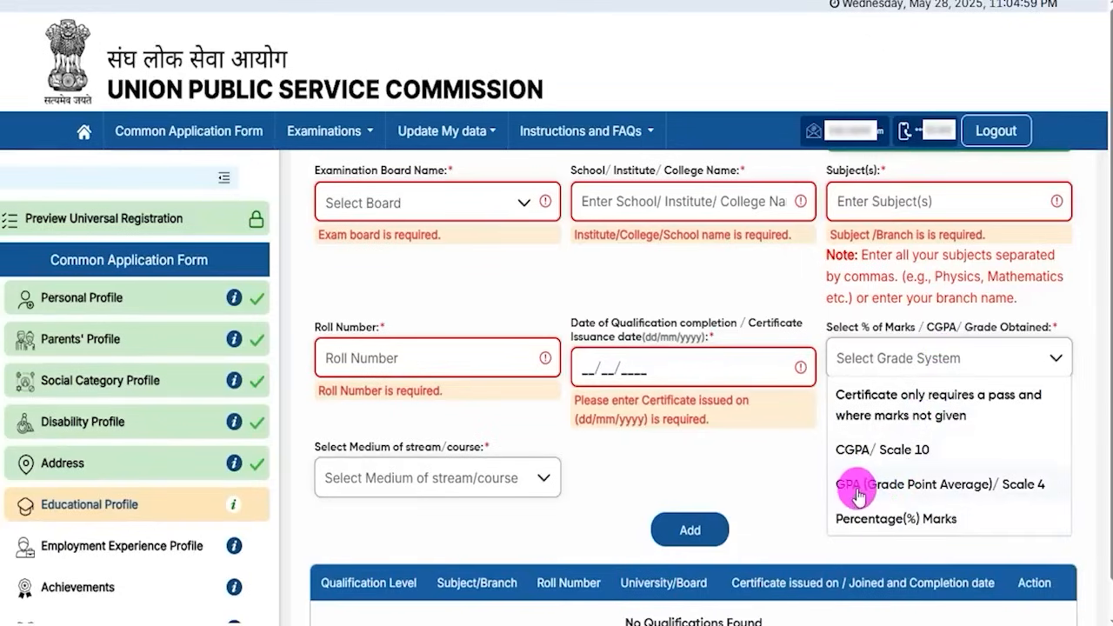
pyautogui.click(896, 518)
pyautogui.click(397, 476)
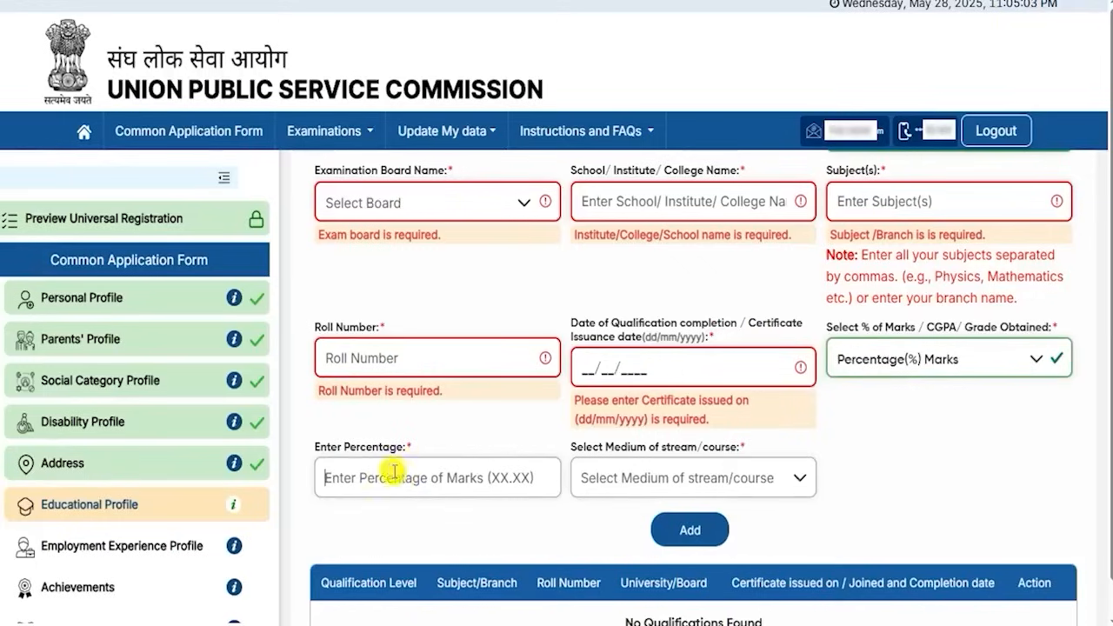
pyautogui.write('90.00')
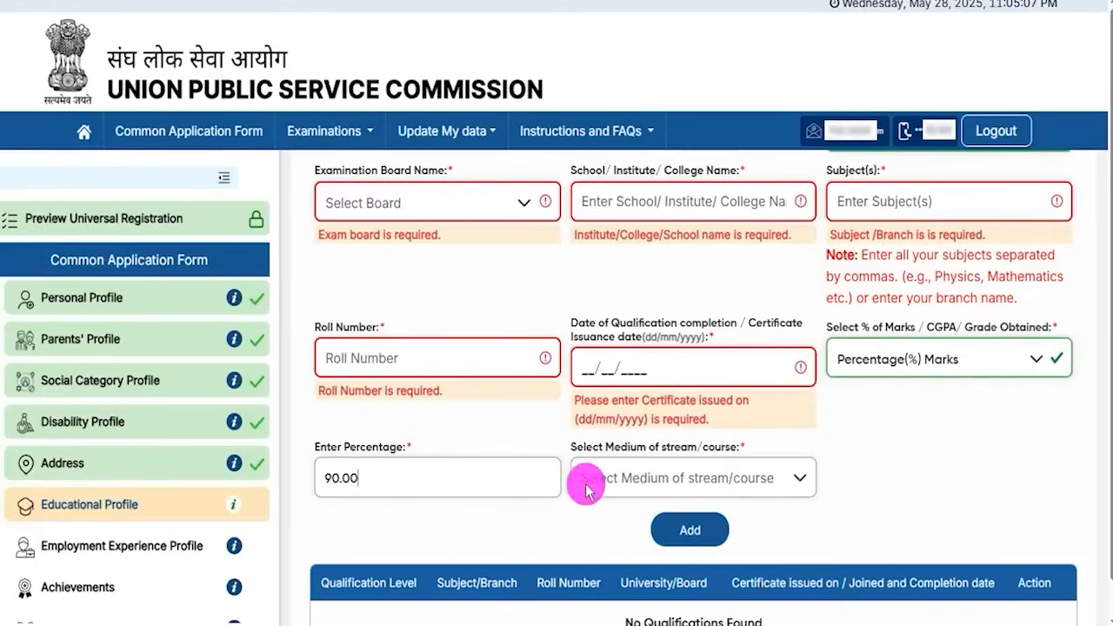
# Set English as the medium of study
pyautogui.click(647, 478)
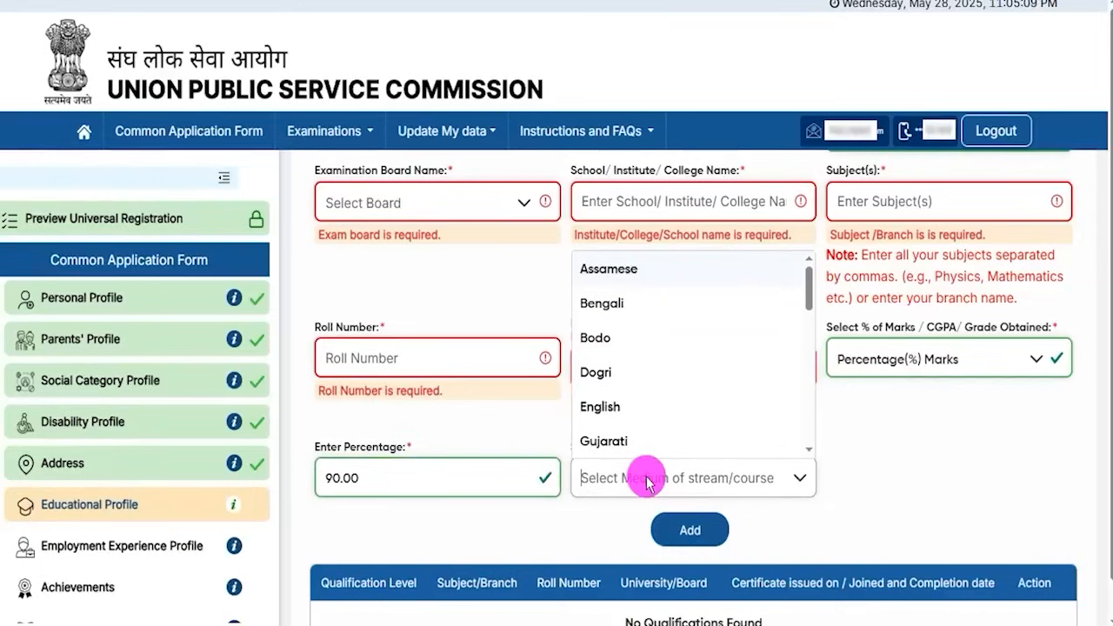
pyautogui.click(611, 409)
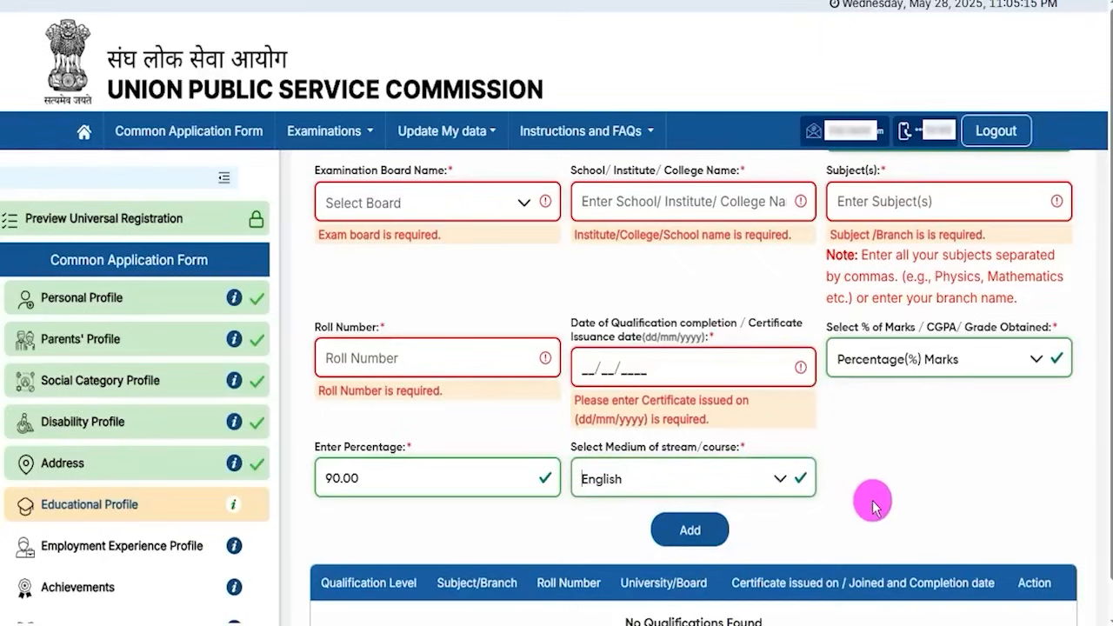
pyautogui.scroll(-1, 866, 502)
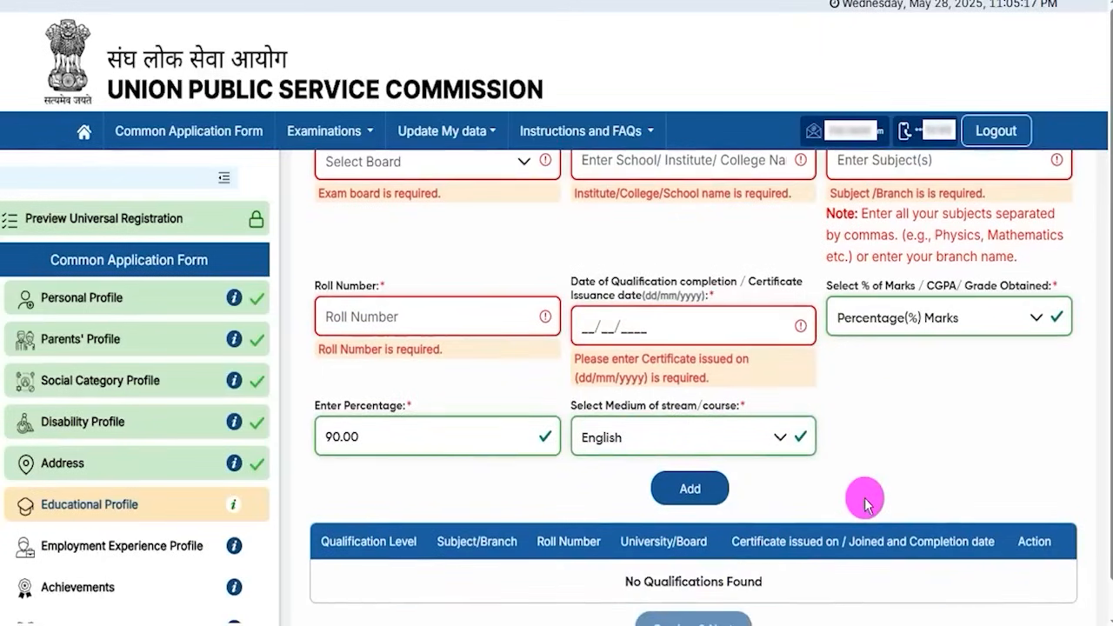
pyautogui.scroll(-1, 1076, 566)
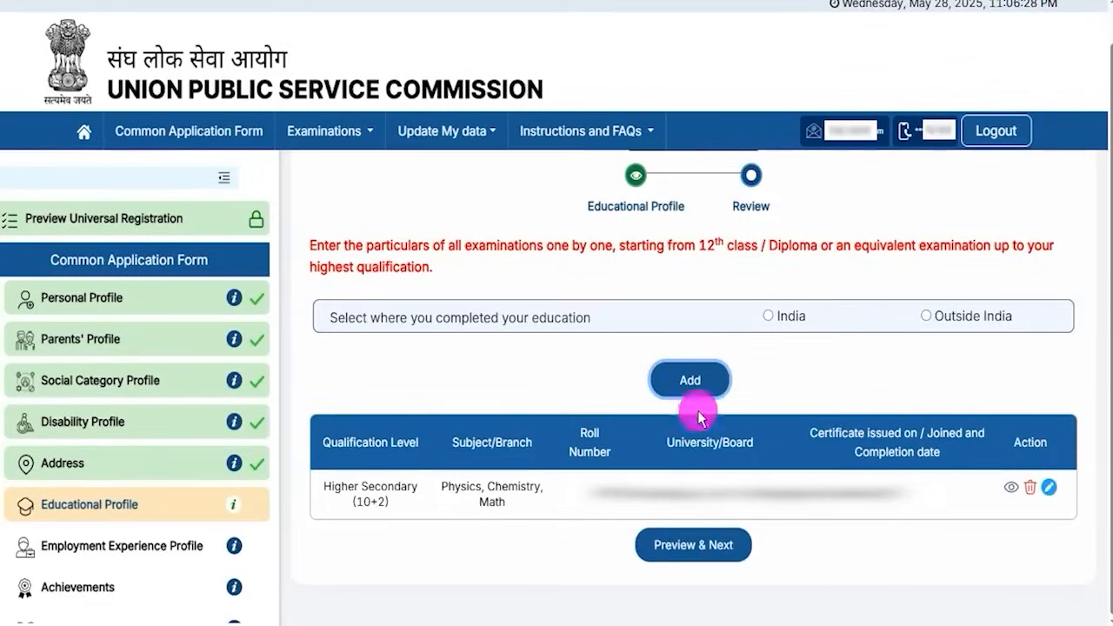
pyautogui.moveTo(341, 486); pyautogui.dragTo(400, 485)
pyautogui.click(707, 497)
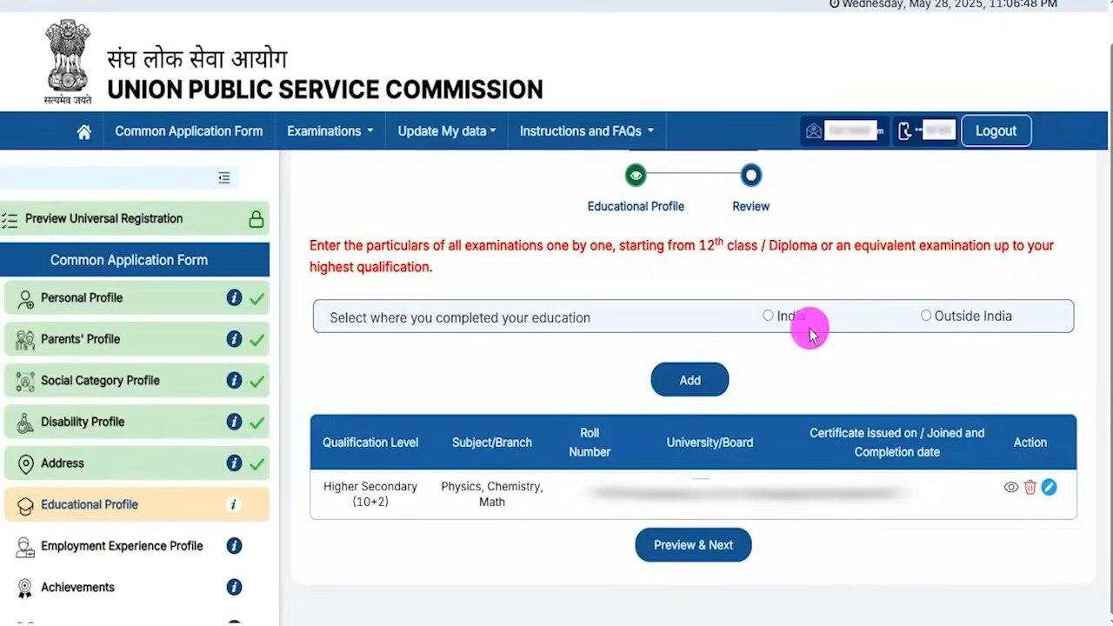
pyautogui.click(768, 318)
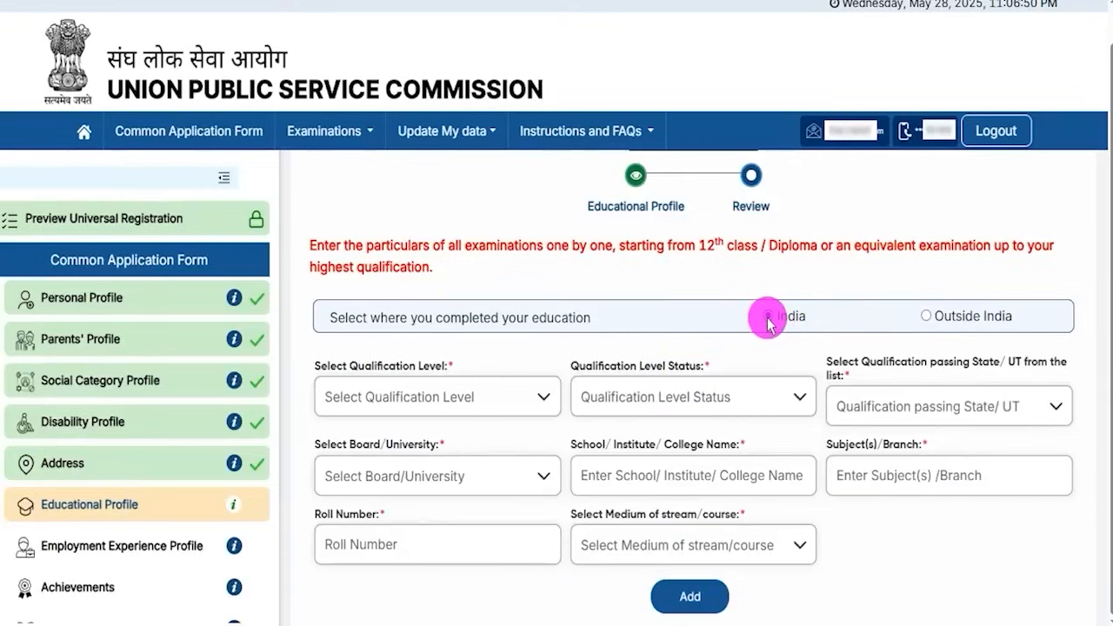
# Set the new qualification to Graduate, Completed, with Medical as the stream
pyautogui.click(430, 394)
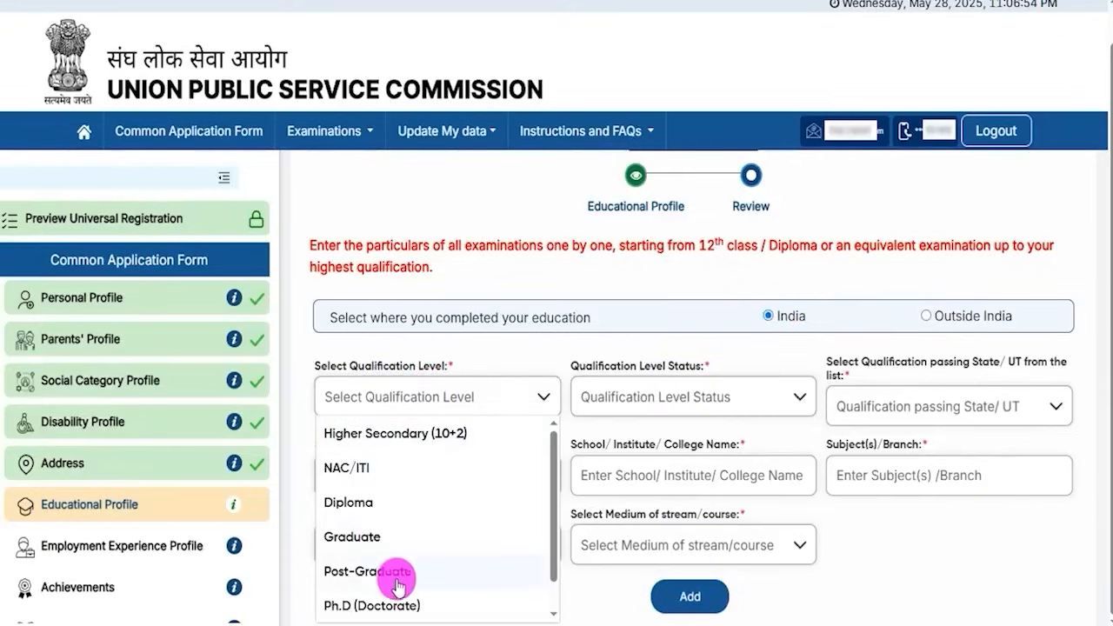
pyautogui.click(365, 539)
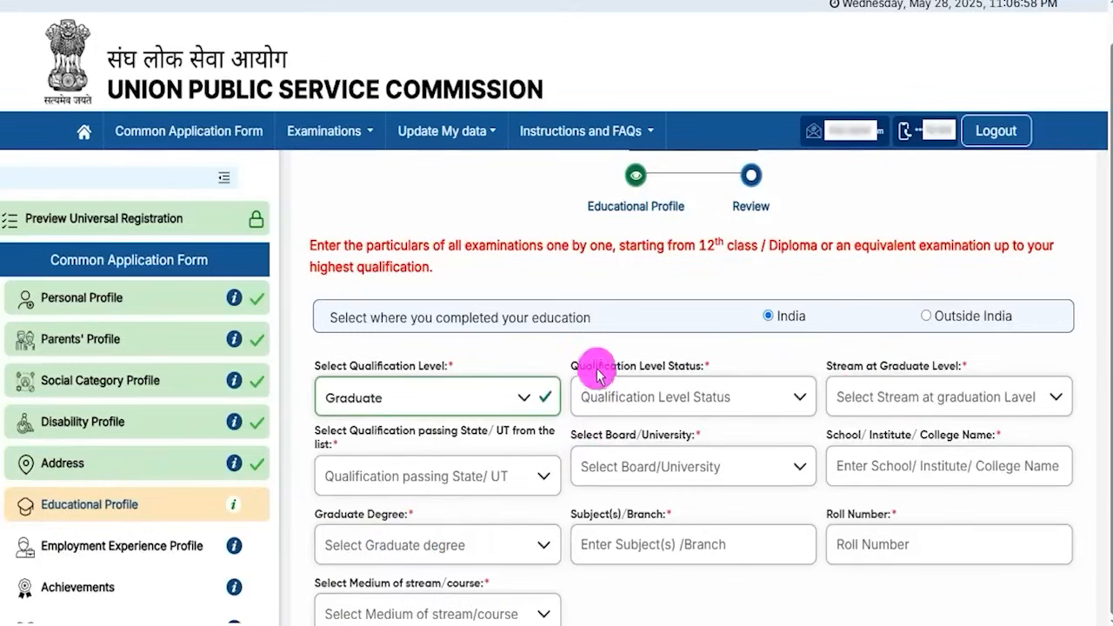
pyautogui.click(654, 396)
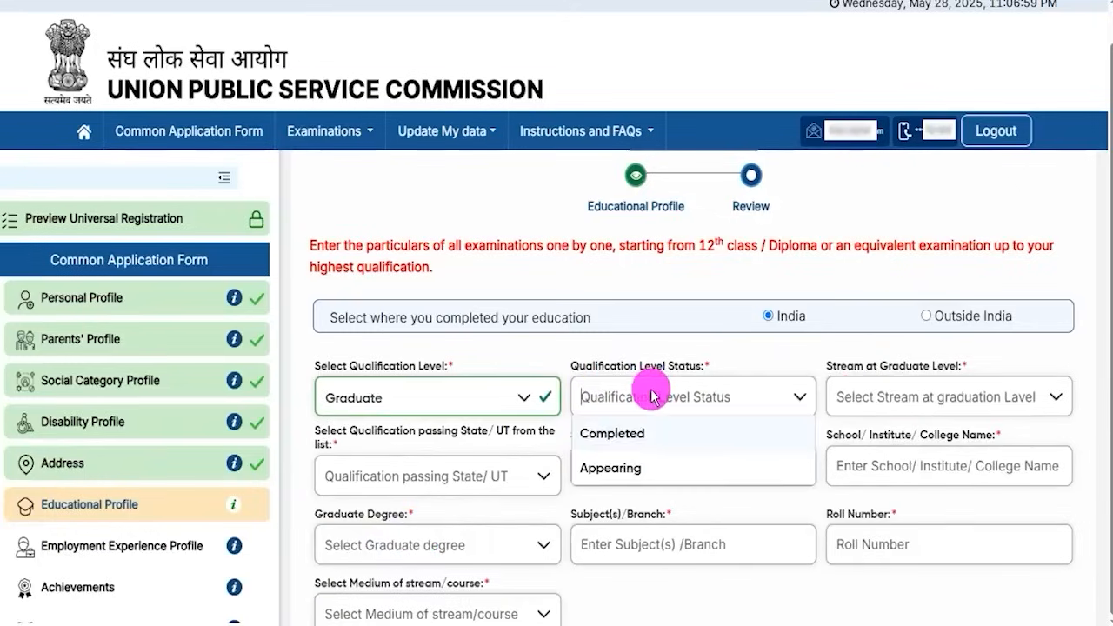
pyautogui.click(636, 437)
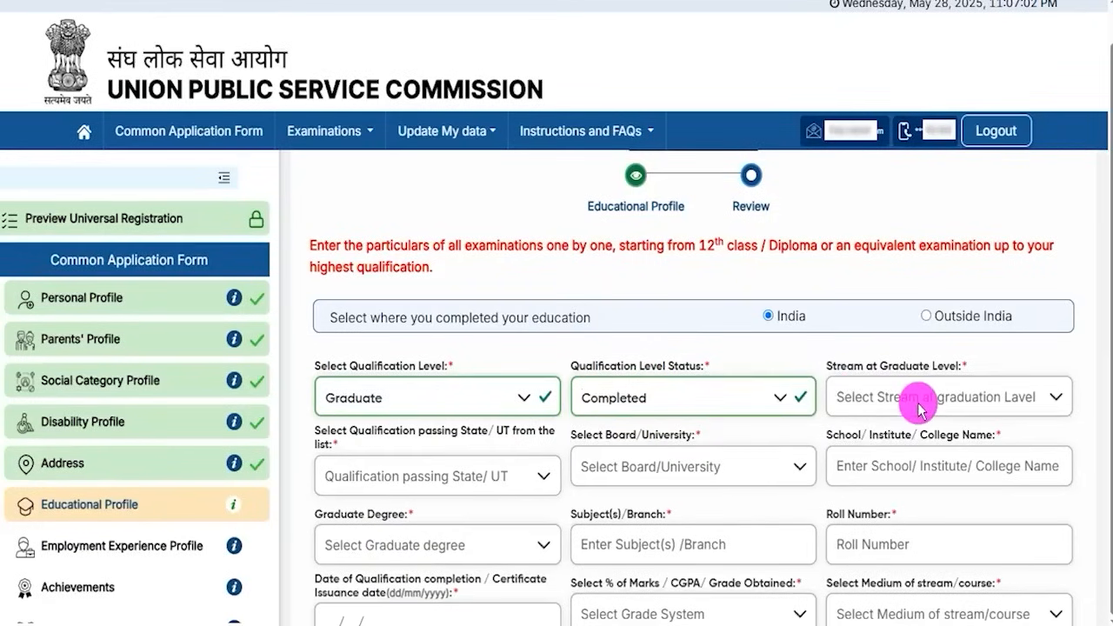
pyautogui.click(919, 405)
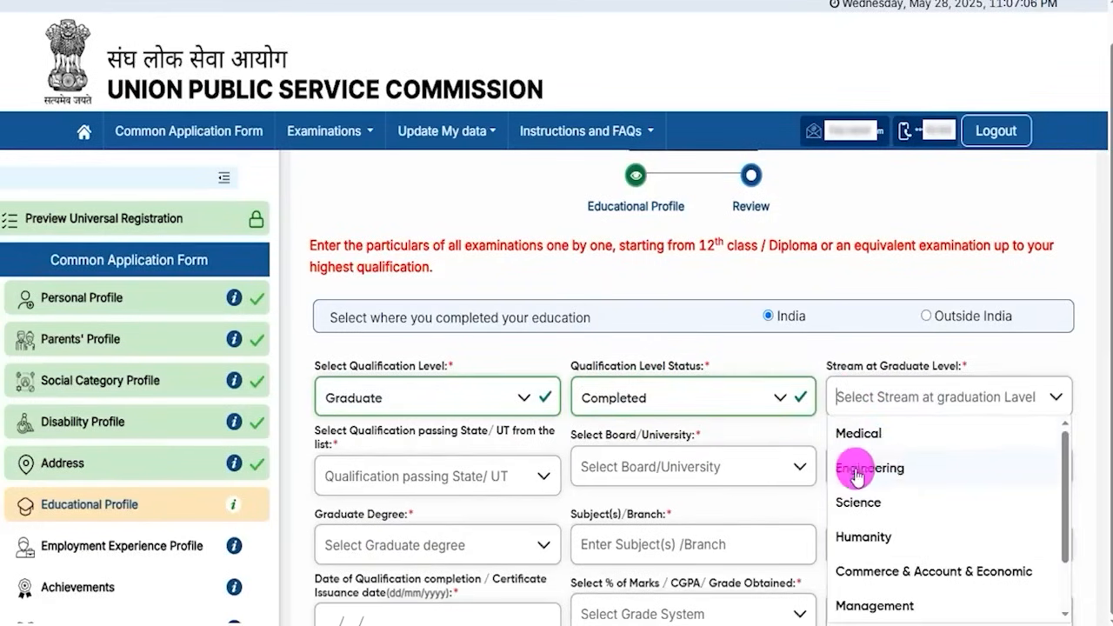
pyautogui.click(865, 432)
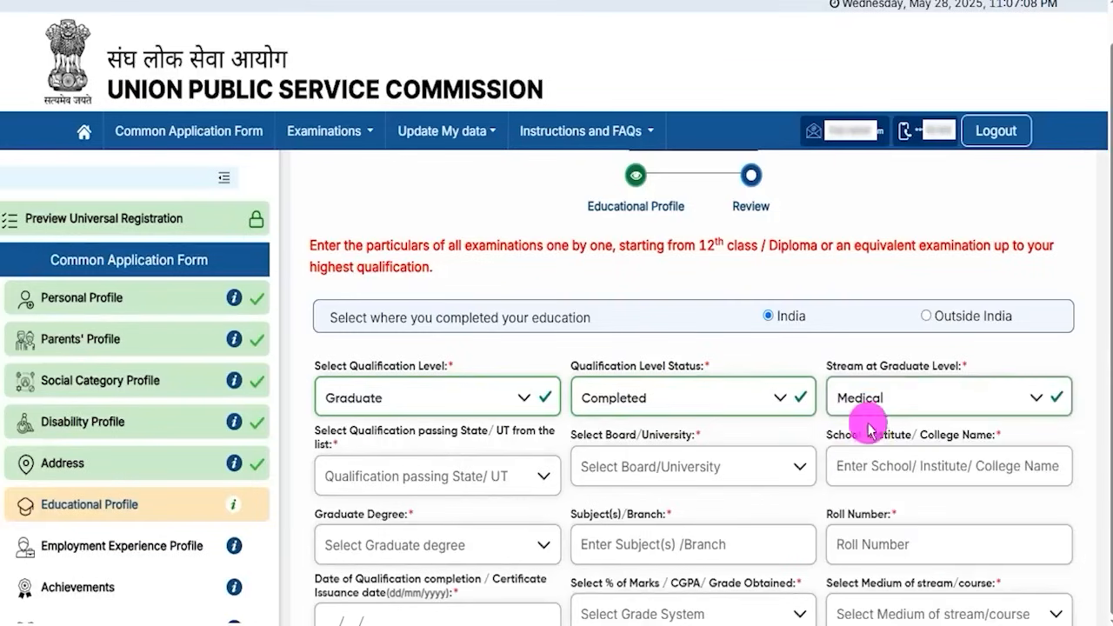
# Choose B.A. as the degree, passing through the state, board, college, subject, roll-number and date fields
pyautogui.click(460, 484)
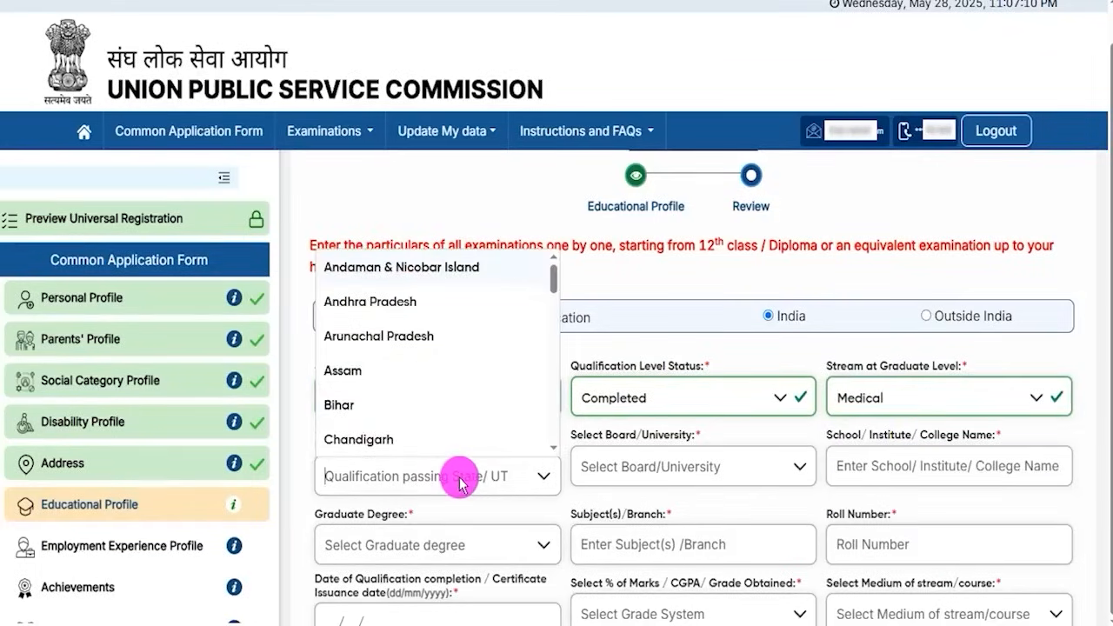
pyautogui.click(689, 475)
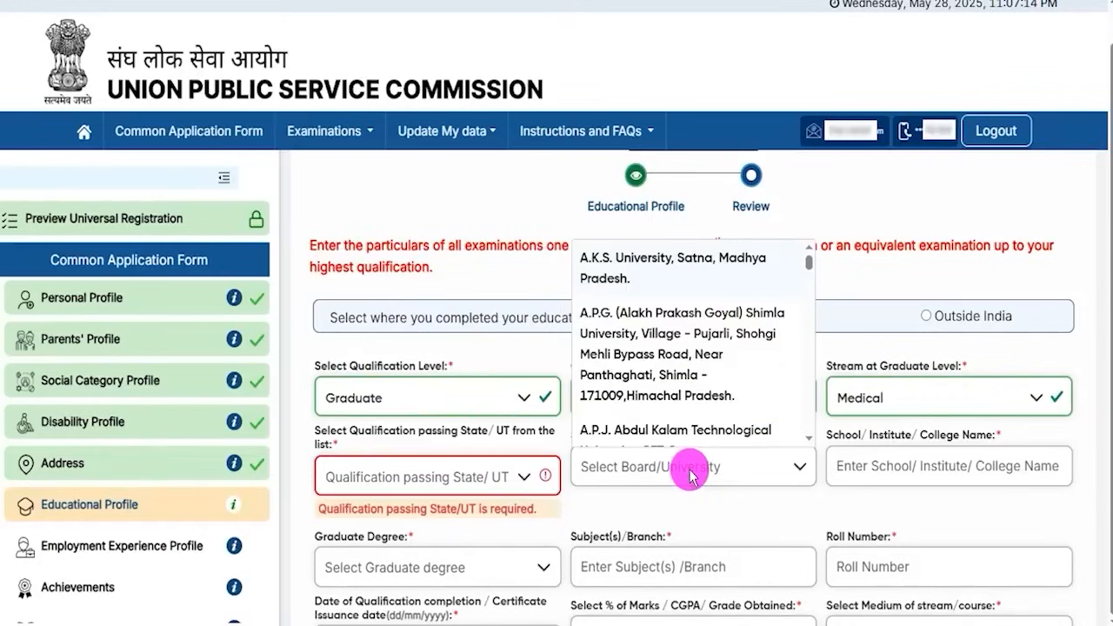
pyautogui.click(883, 474)
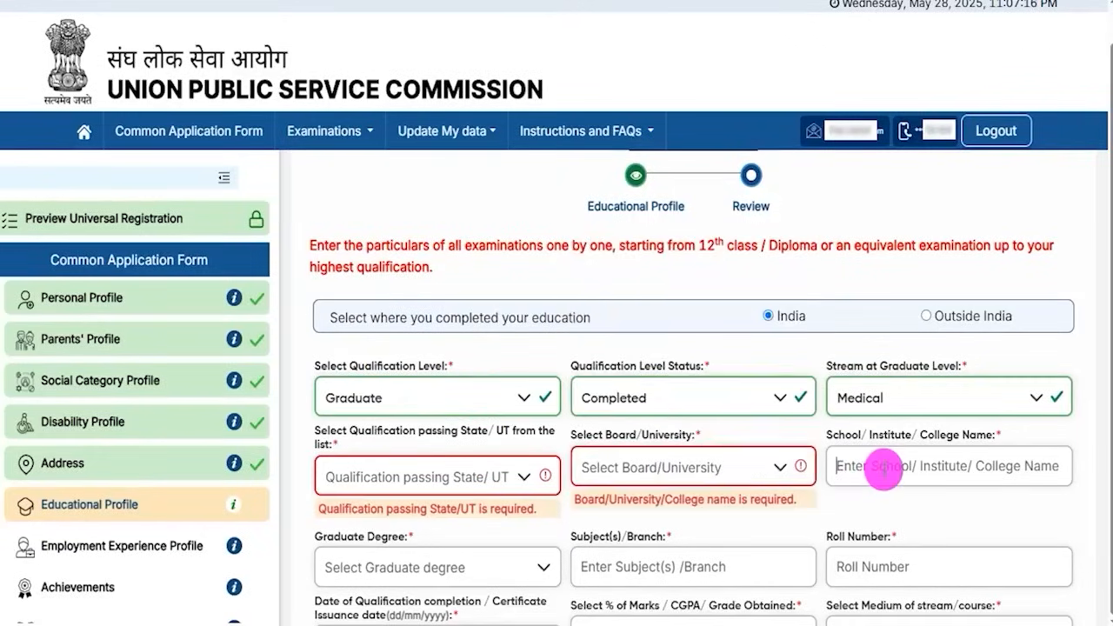
pyautogui.scroll(-2, 882, 474)
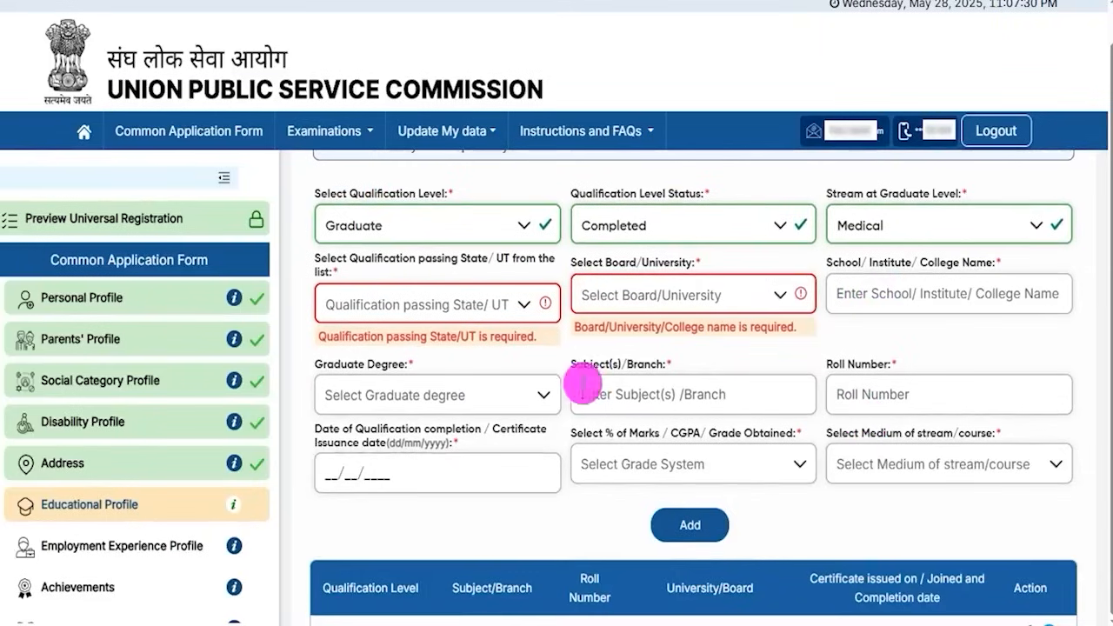
pyautogui.click(373, 396)
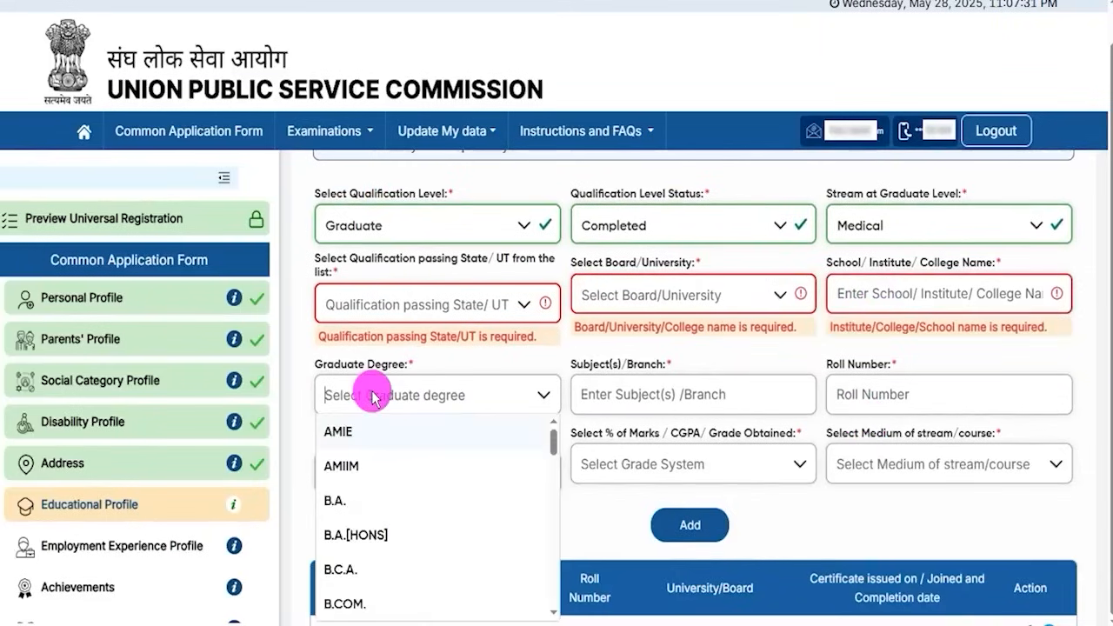
pyautogui.click(356, 511)
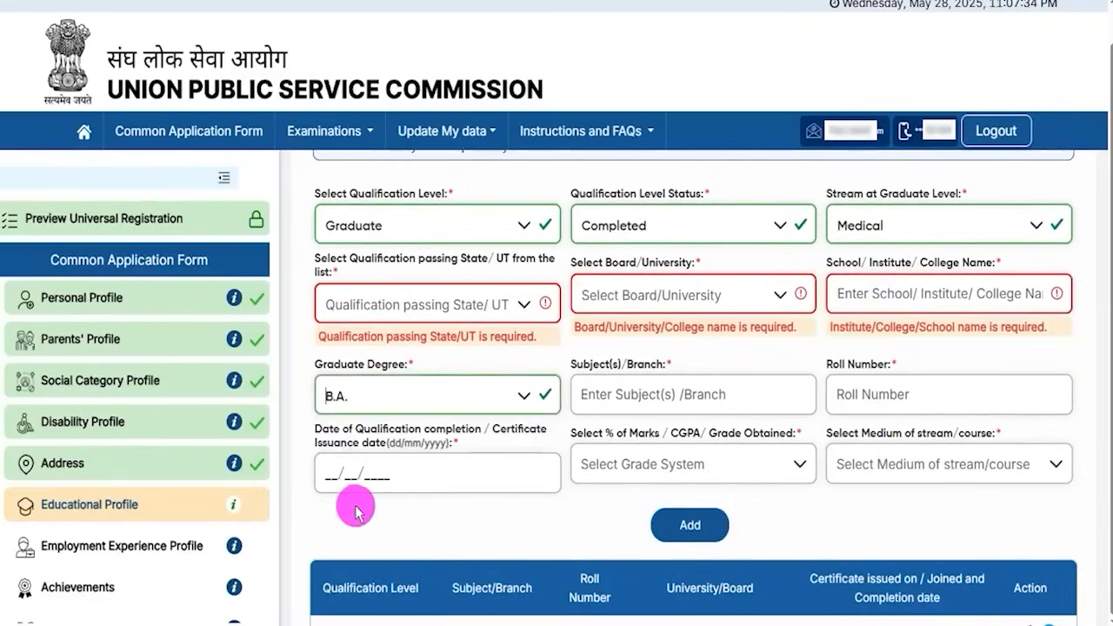
pyautogui.moveTo(591, 365); pyautogui.dragTo(648, 374)
pyautogui.click(639, 391)
pyautogui.moveTo(844, 372); pyautogui.dragTo(864, 375)
pyautogui.click(865, 383)
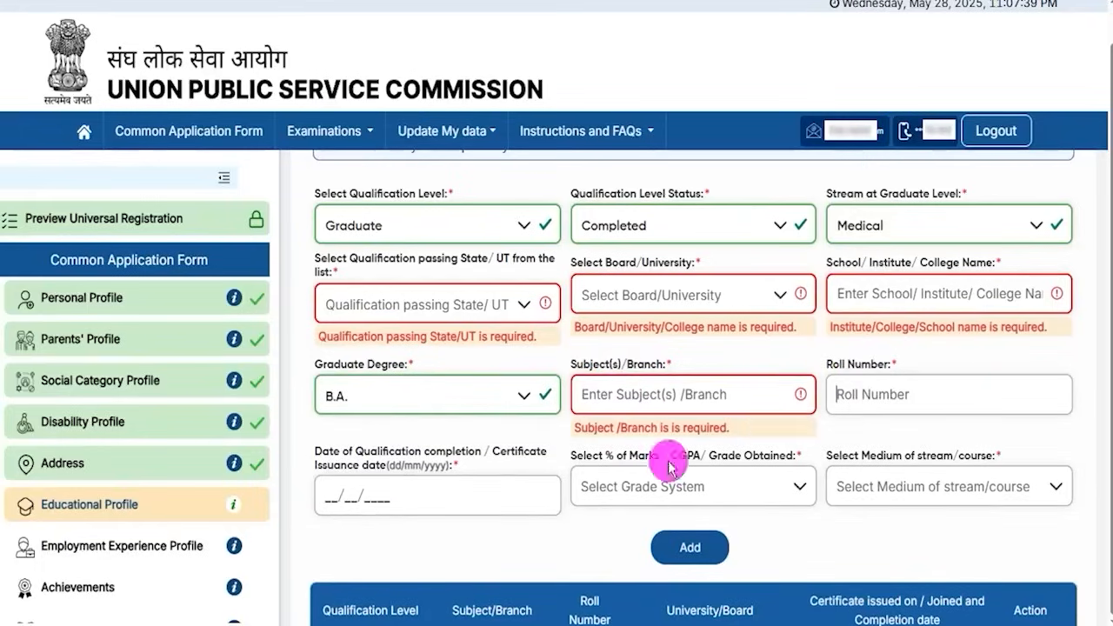
pyautogui.click(335, 499)
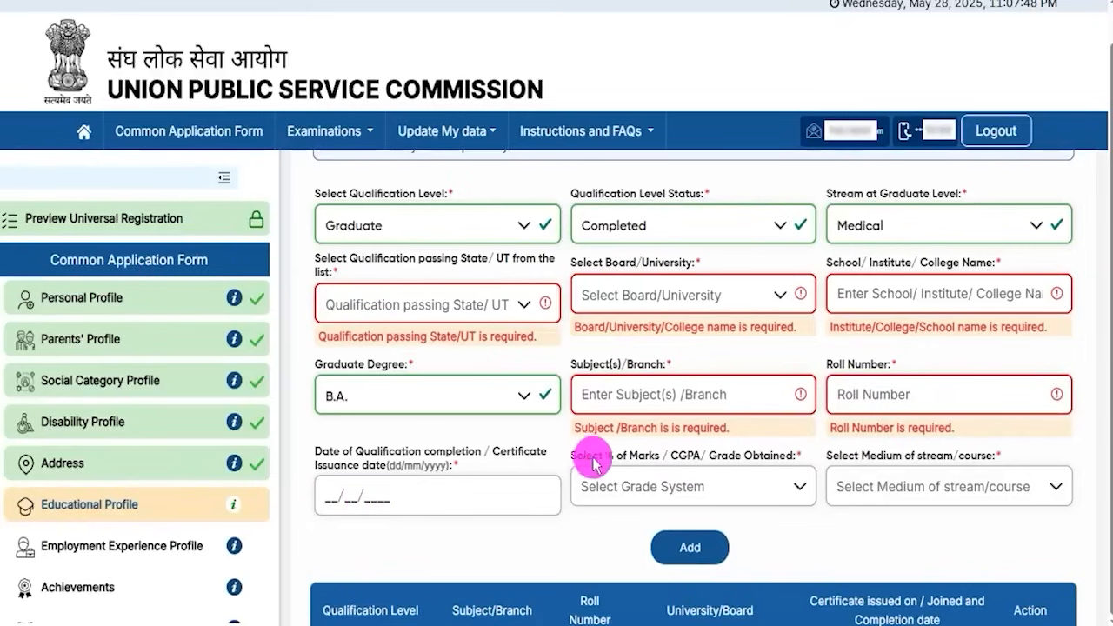
pyautogui.moveTo(583, 455); pyautogui.dragTo(646, 455)
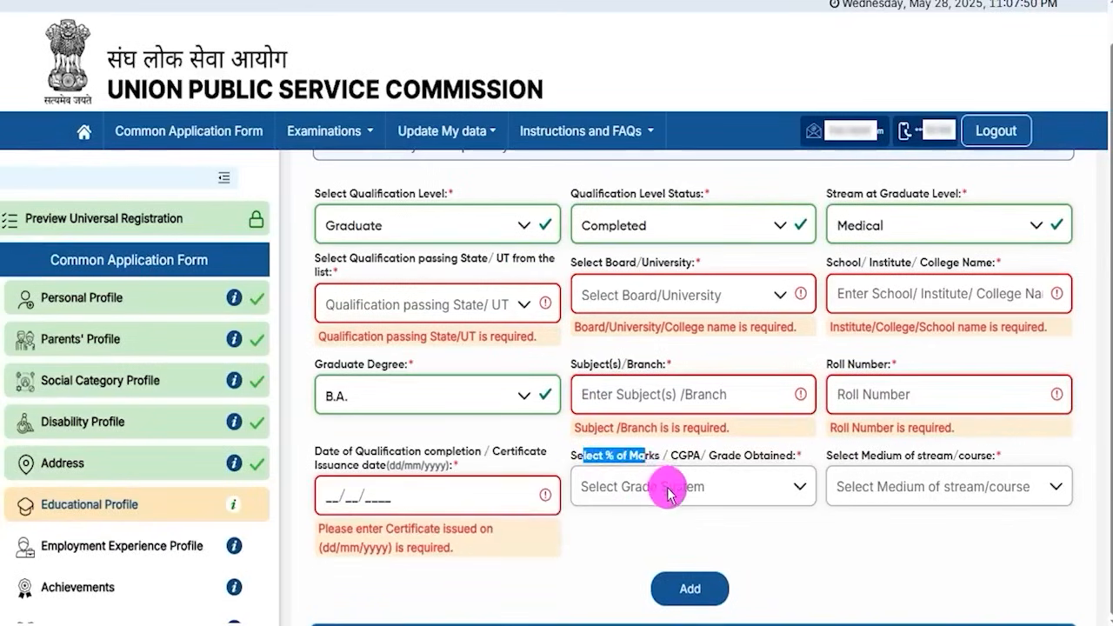
# Select Percentage(%) Marks as the marking system and English as the course medium
pyautogui.click(669, 494)
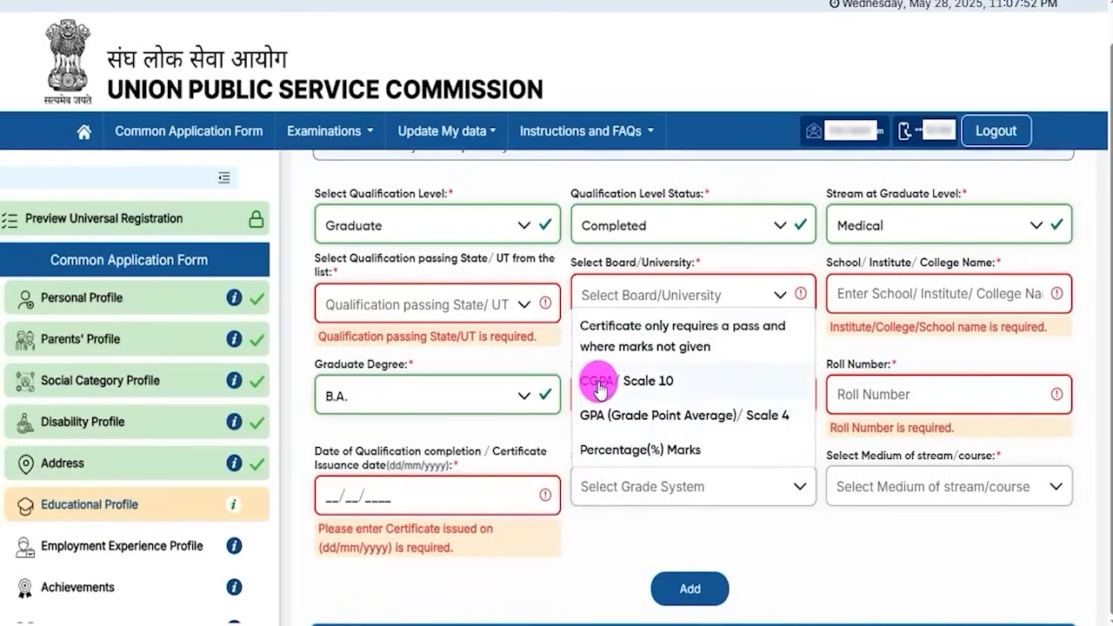
pyautogui.click(642, 452)
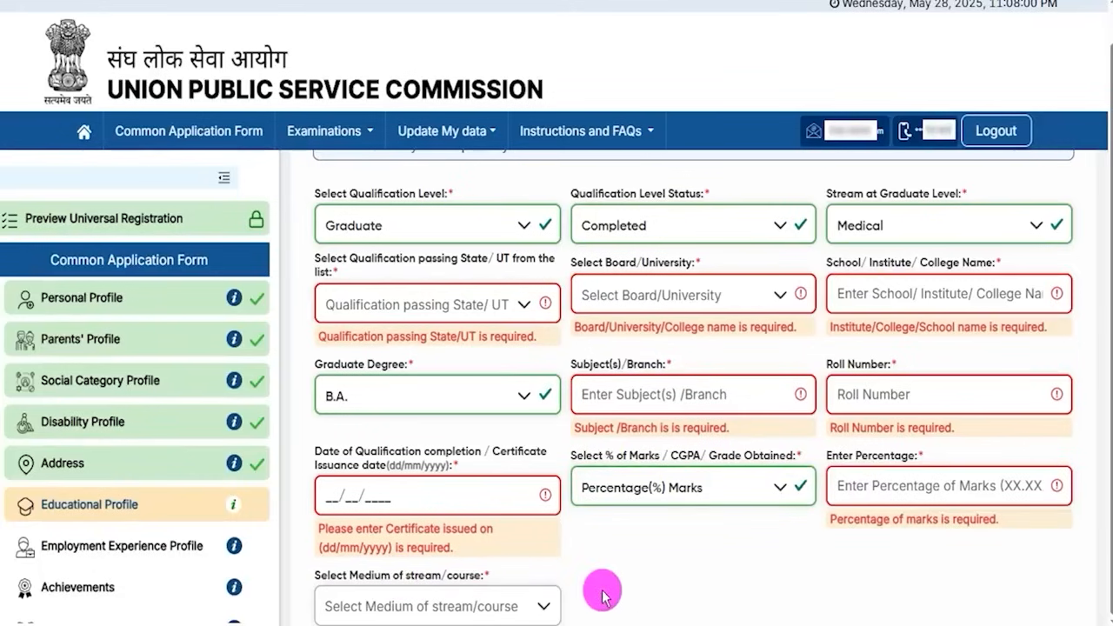
pyautogui.click(540, 609)
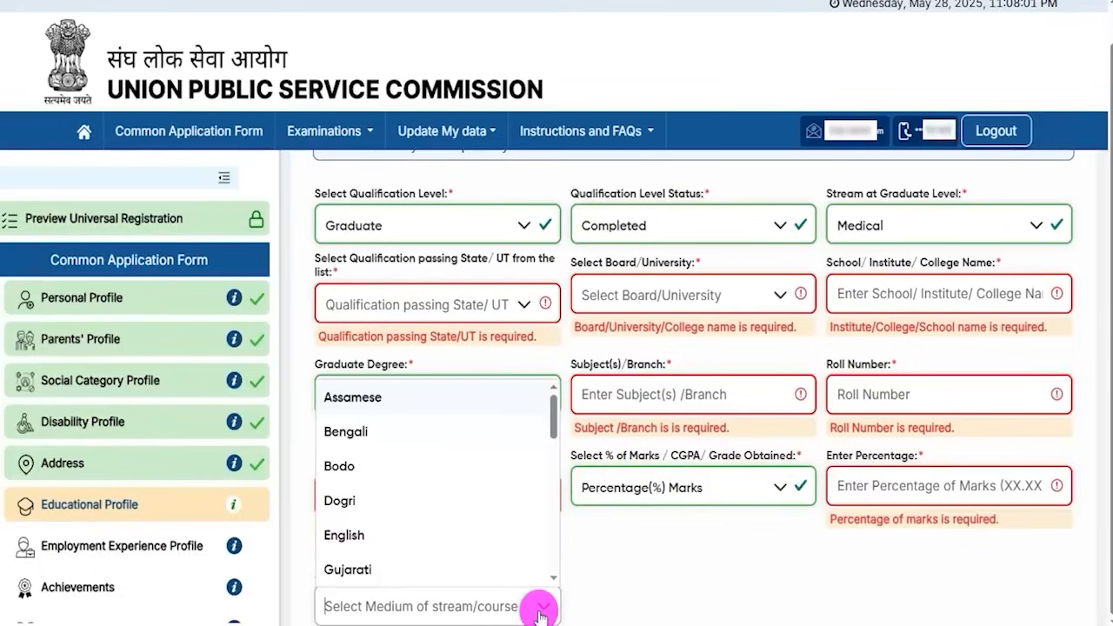
pyautogui.click(360, 533)
pyautogui.click(620, 581)
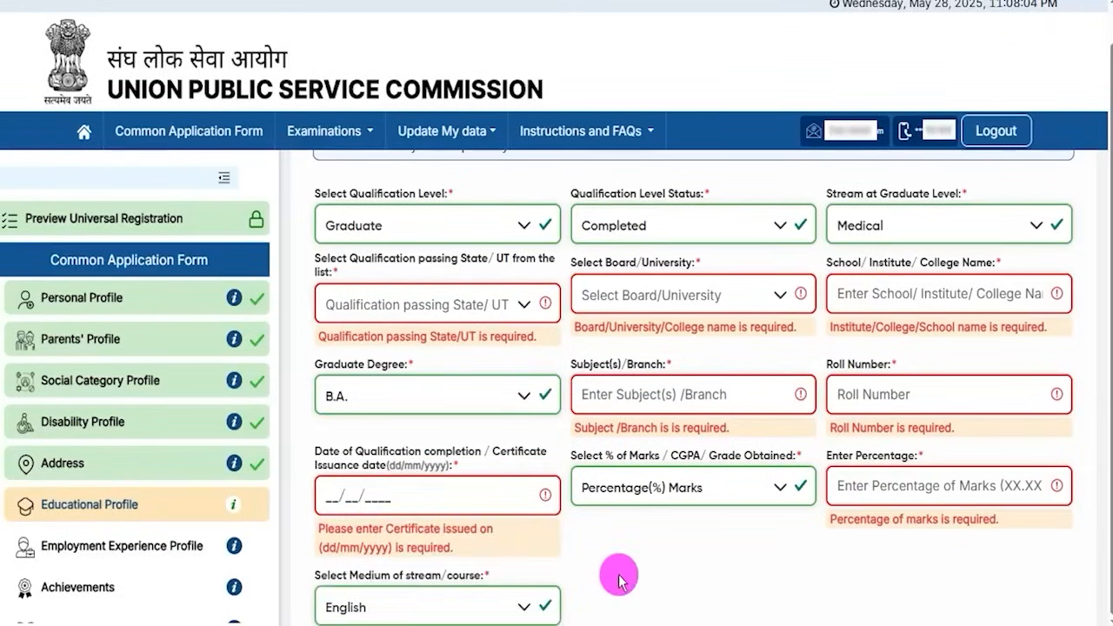
pyautogui.scroll(-2, 621, 581)
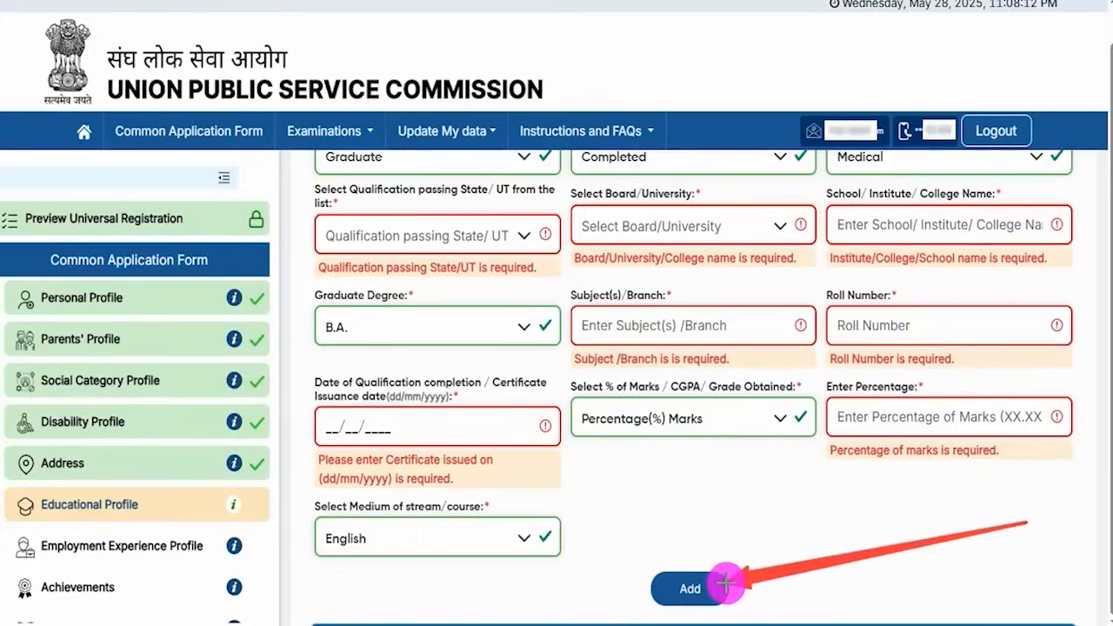
# Add the Graduate entry, preview the education table, and submit the Educational Profile
pyautogui.click(725, 584)
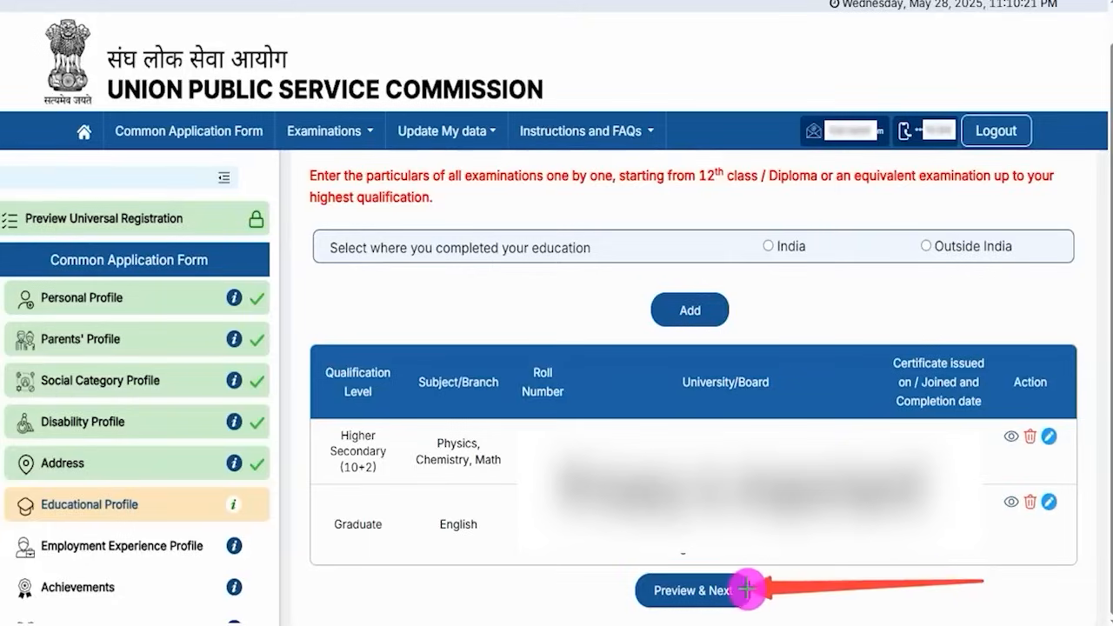
pyautogui.click(756, 590)
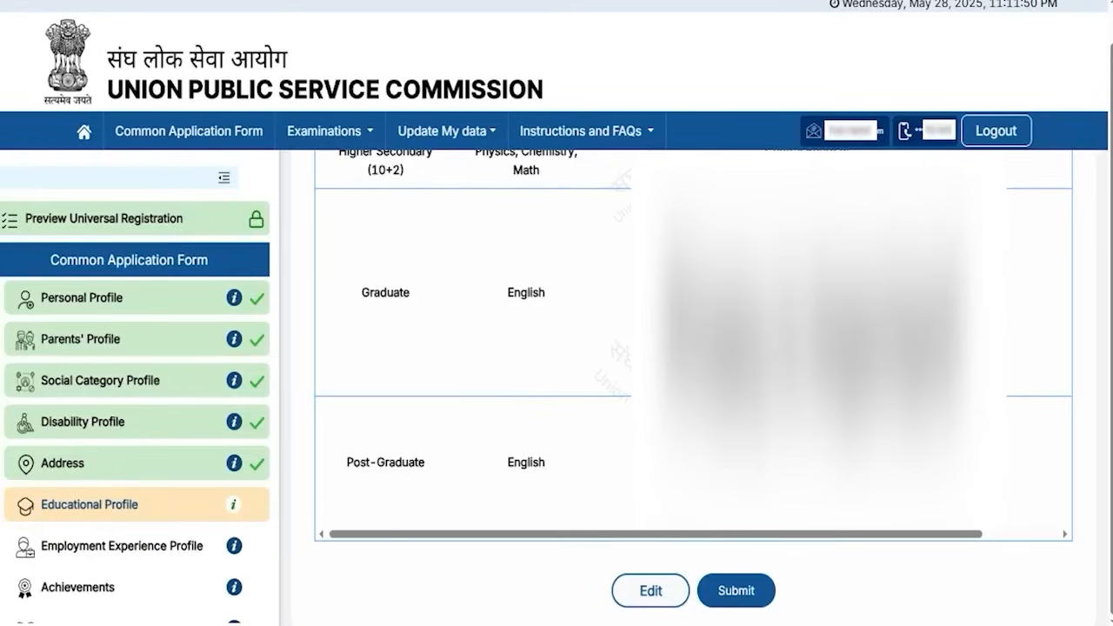
pyautogui.click(765, 591)
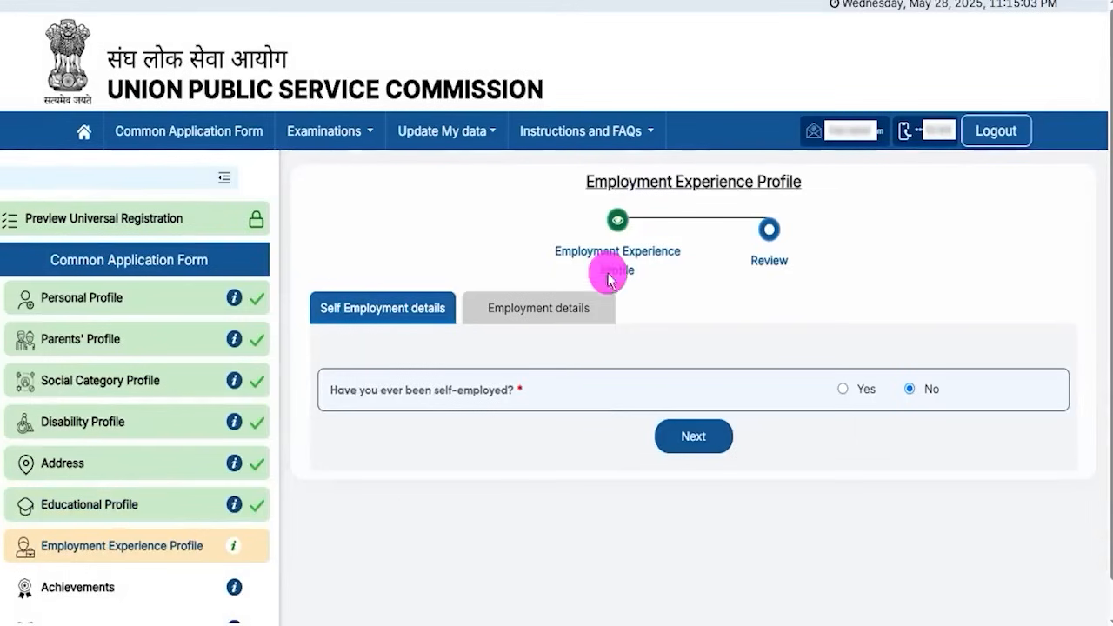
# Answer Yes to self-employment and look over the self-employment fields it reveals
pyautogui.moveTo(597, 181); pyautogui.dragTo(746, 183)
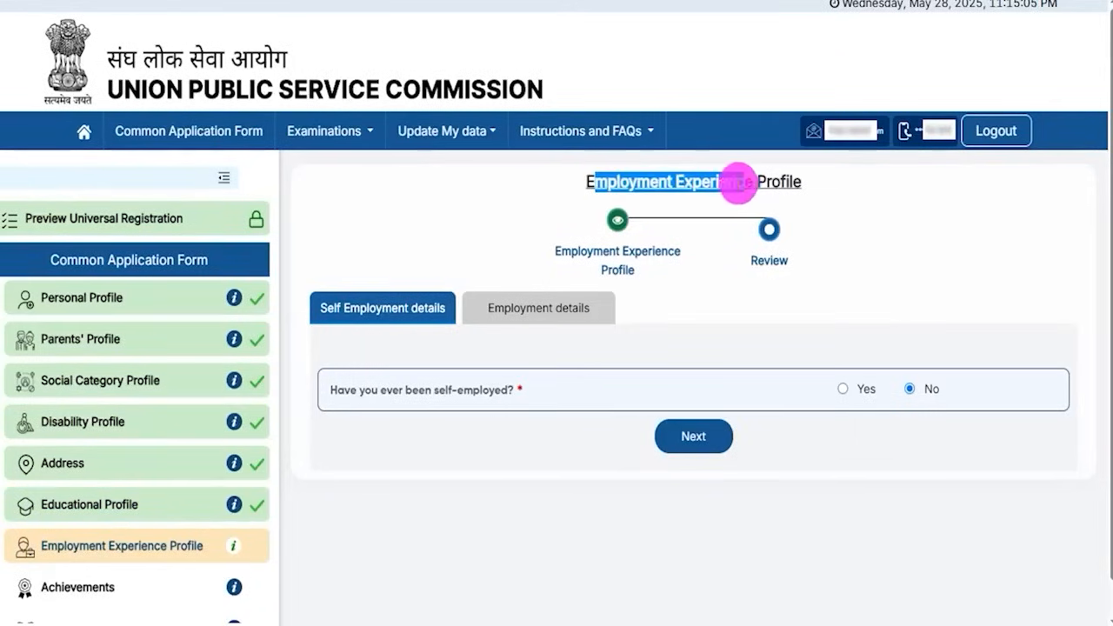
pyautogui.moveTo(380, 388); pyautogui.dragTo(458, 391)
pyautogui.click(843, 388)
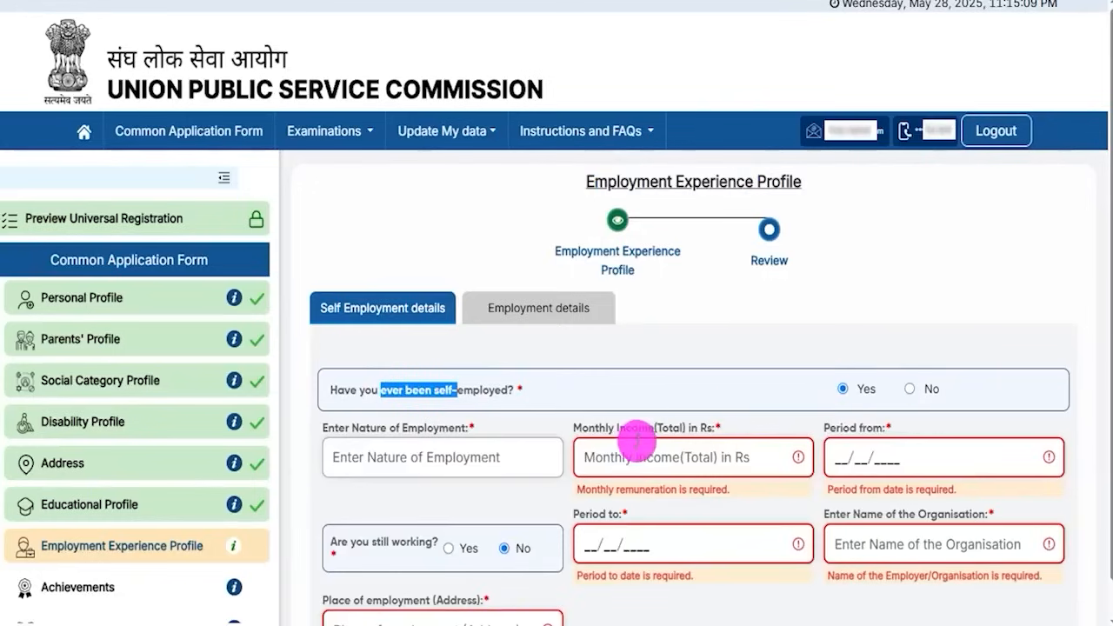
pyautogui.scroll(-2, 635, 435)
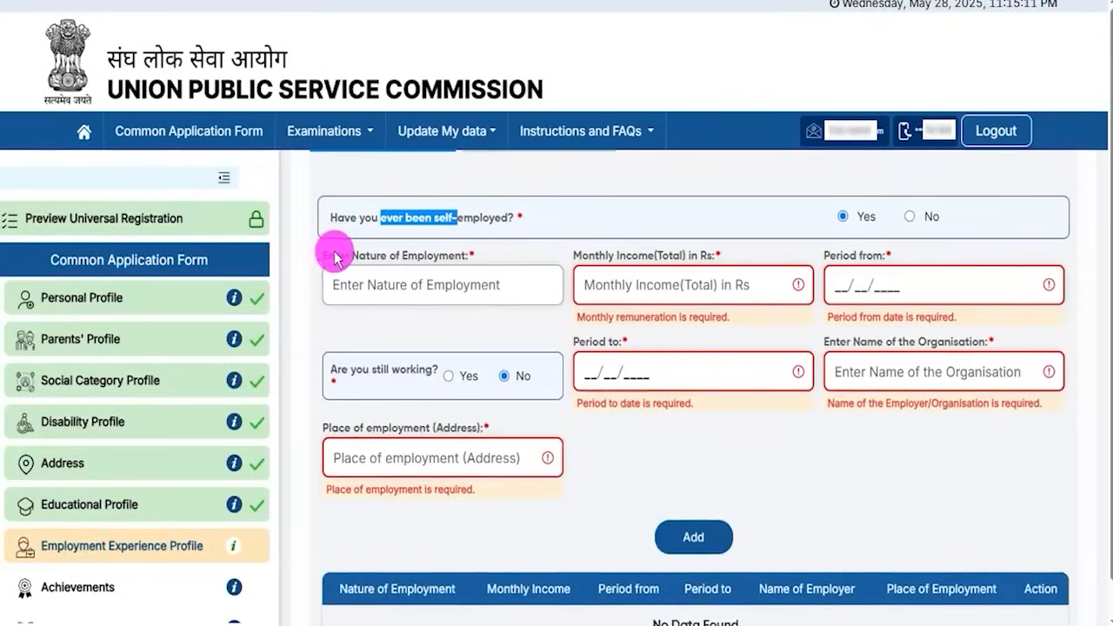
pyautogui.moveTo(358, 255); pyautogui.dragTo(435, 258)
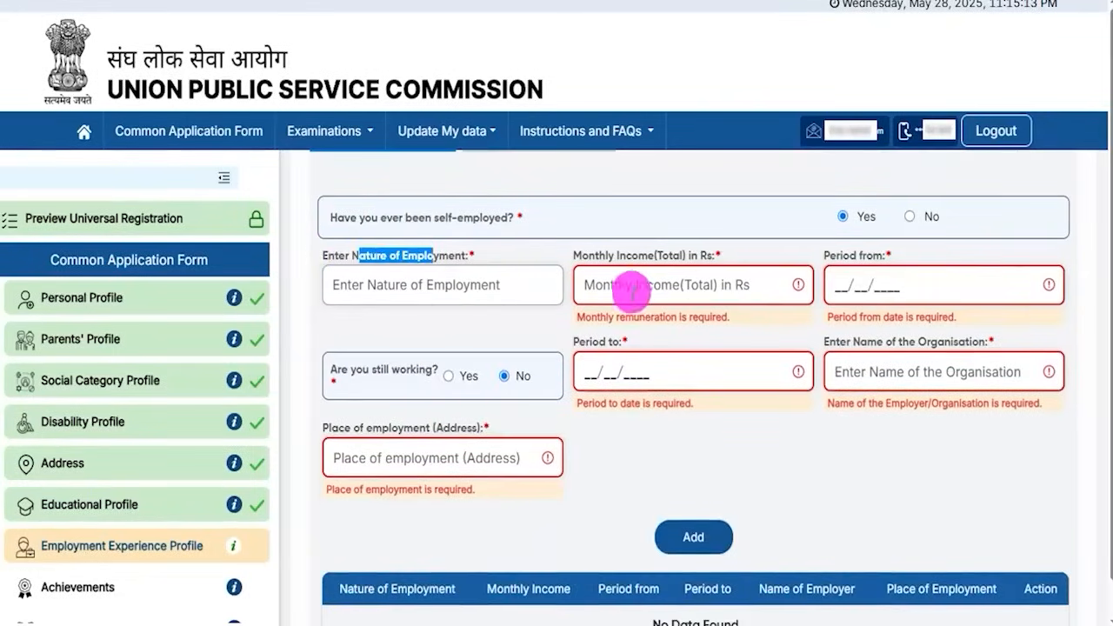
pyautogui.moveTo(588, 256); pyautogui.dragTo(670, 261)
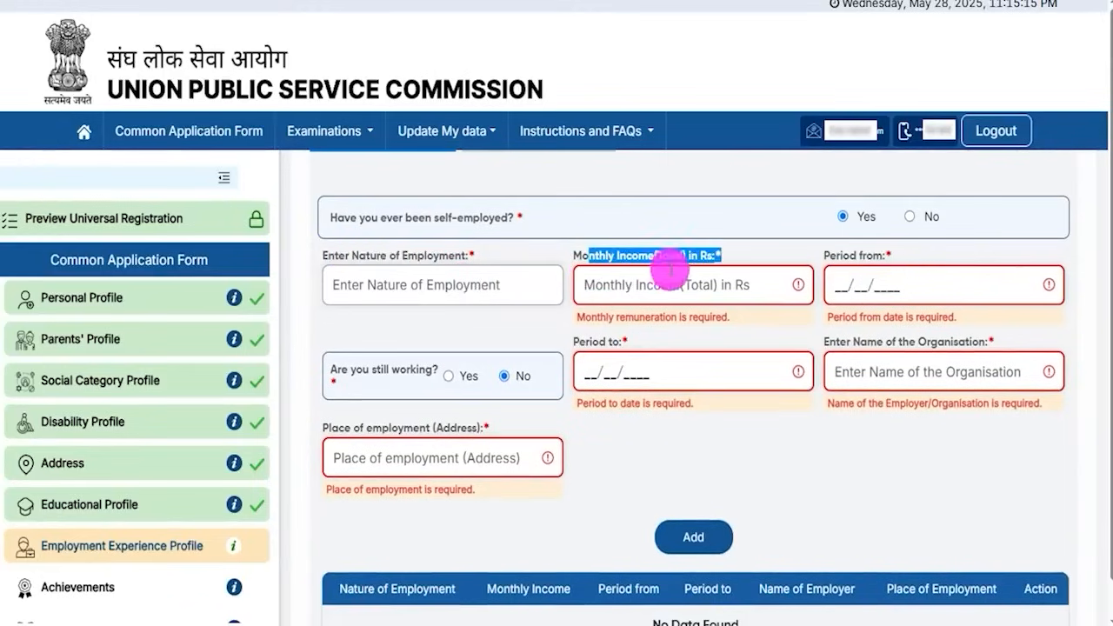
pyautogui.moveTo(842, 256); pyautogui.dragTo(858, 256)
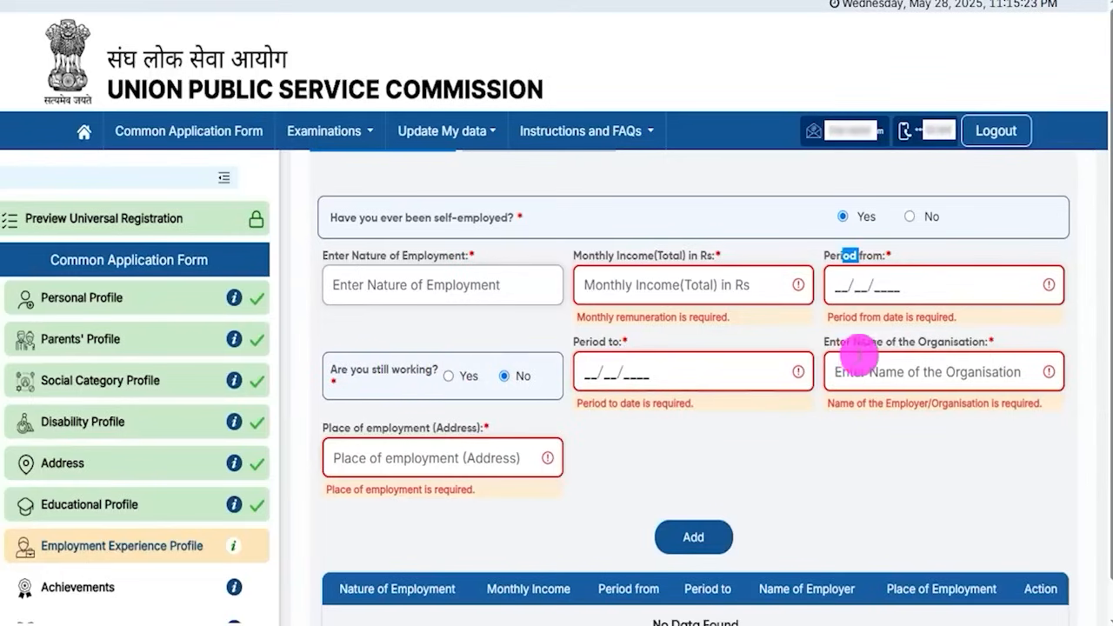
pyautogui.moveTo(884, 342); pyautogui.dragTo(935, 348)
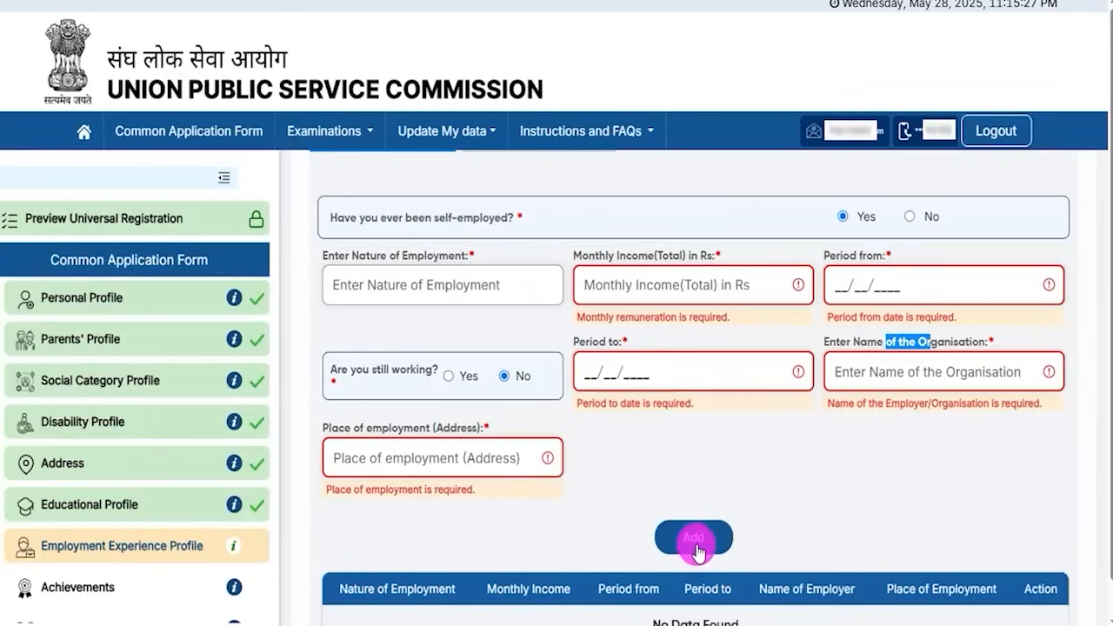
pyautogui.scroll(2, 695, 481)
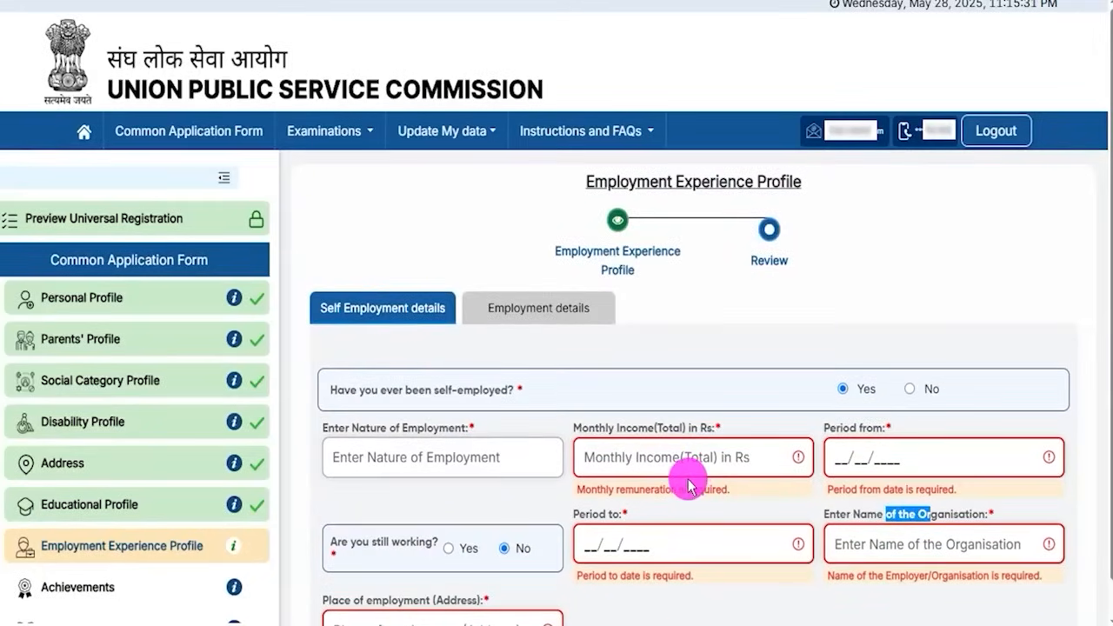
# Answer No to both self-employment and employment, then preview the Employment Experience answers
pyautogui.click(910, 389)
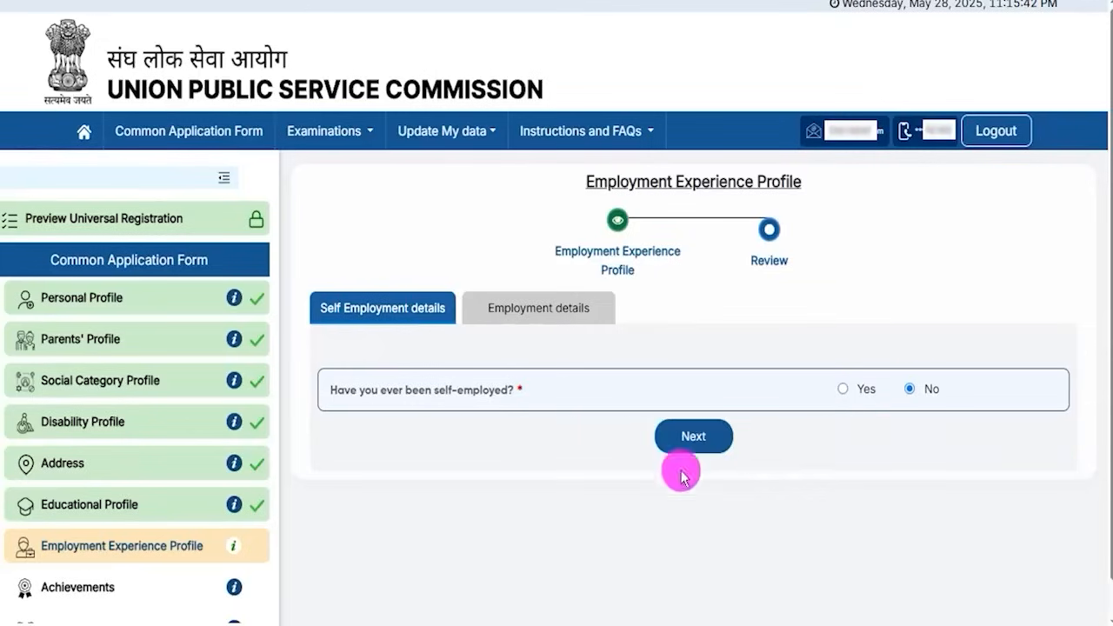
pyautogui.click(703, 435)
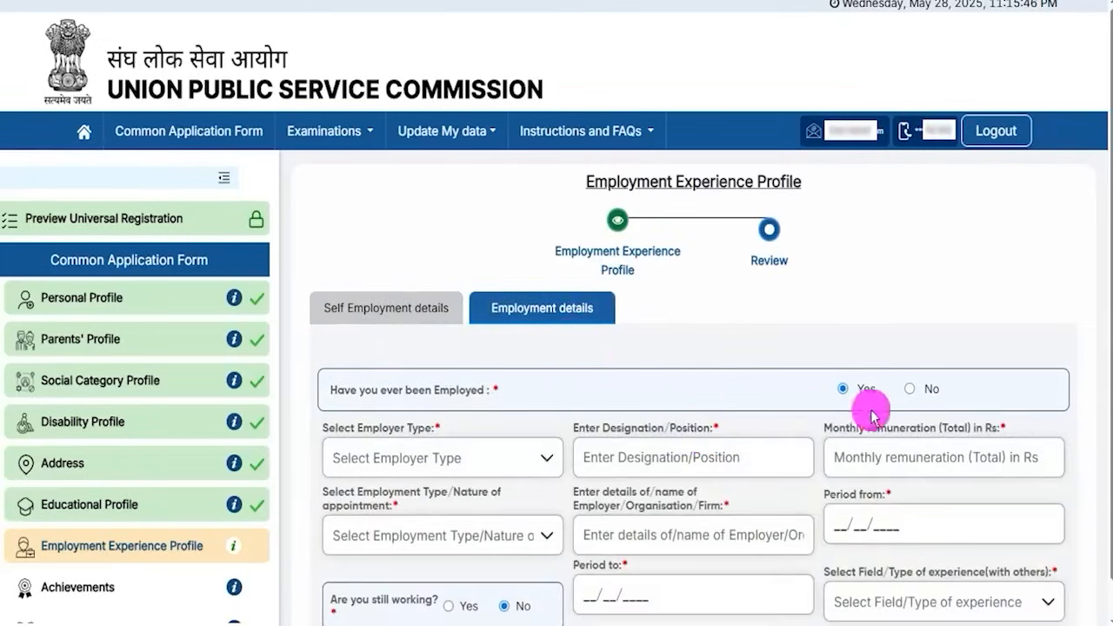
pyautogui.click(910, 389)
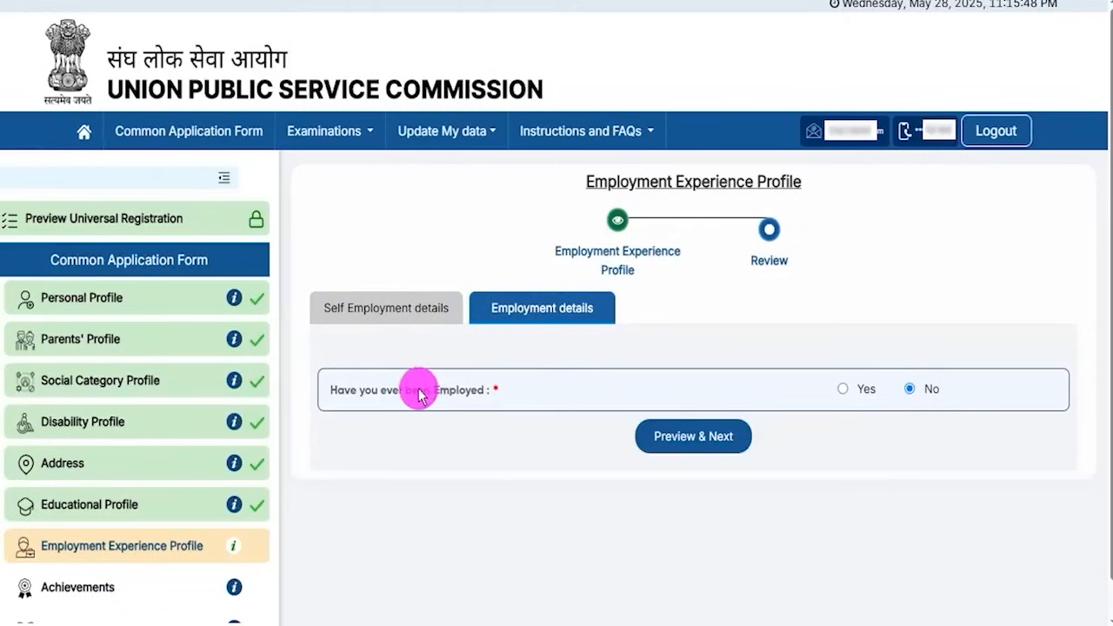
pyautogui.click(842, 389)
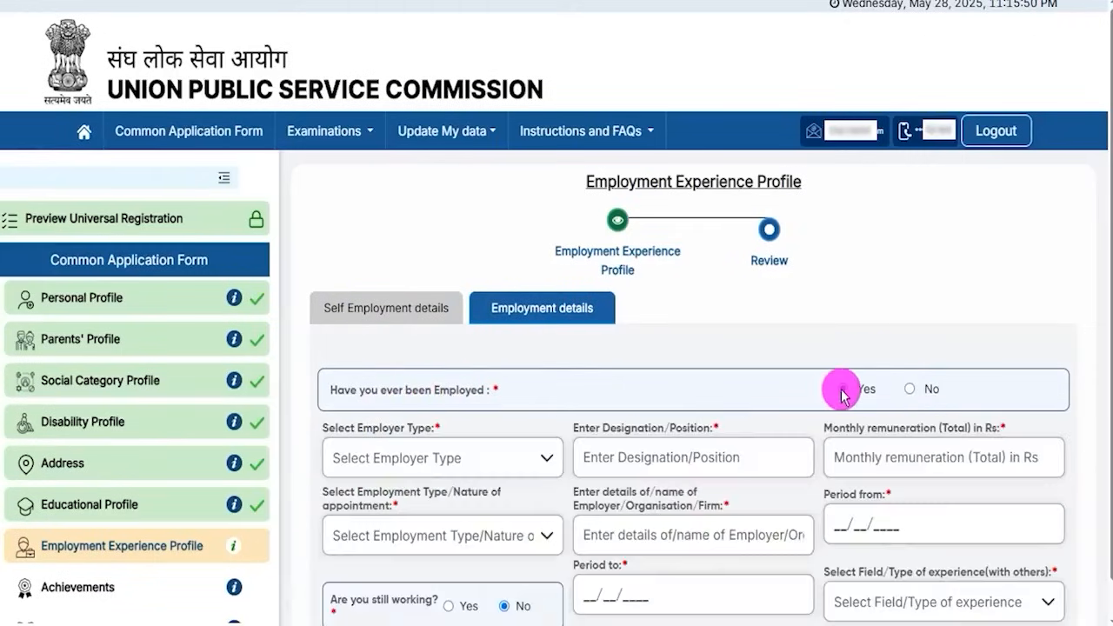
pyautogui.scroll(-2, 672, 448)
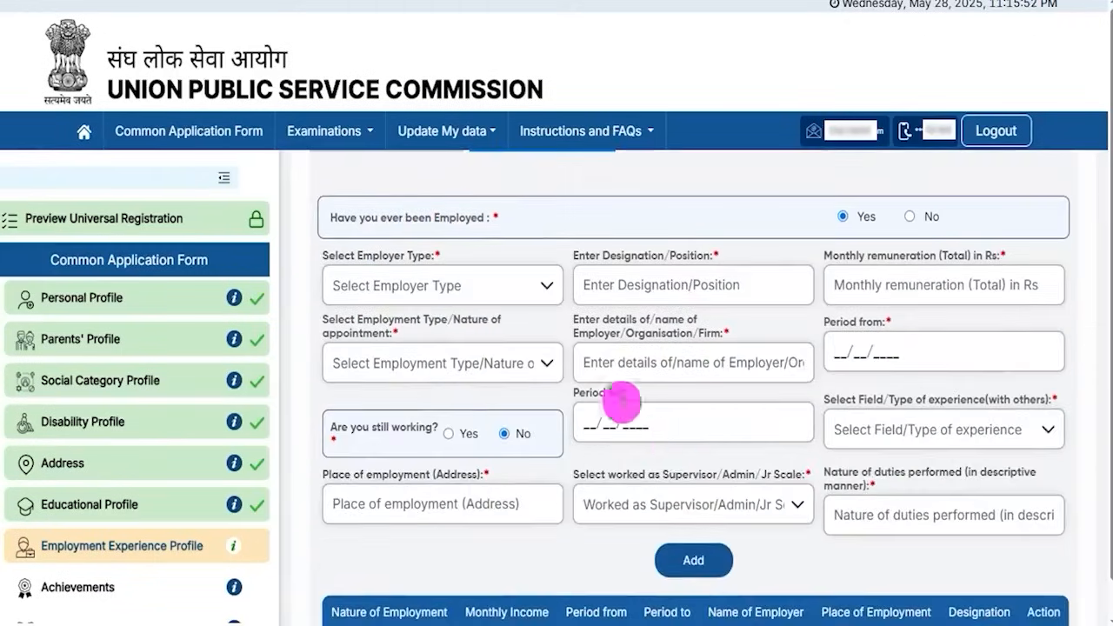
pyautogui.moveTo(615, 259); pyautogui.dragTo(667, 260)
pyautogui.moveTo(865, 266); pyautogui.dragTo(958, 254)
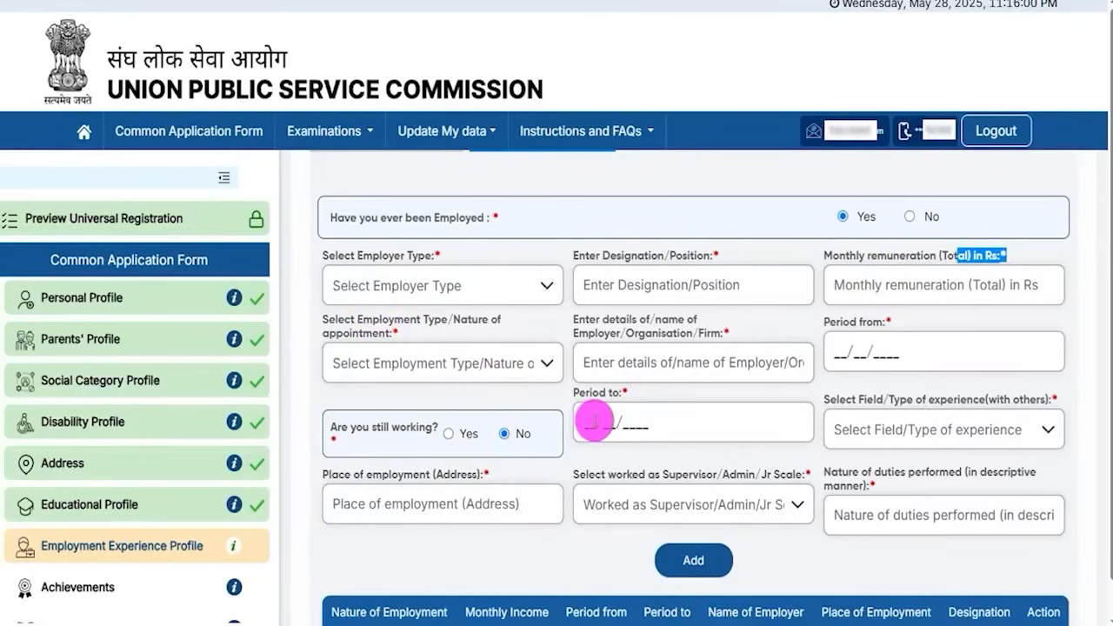
pyautogui.scroll(2, 594, 420)
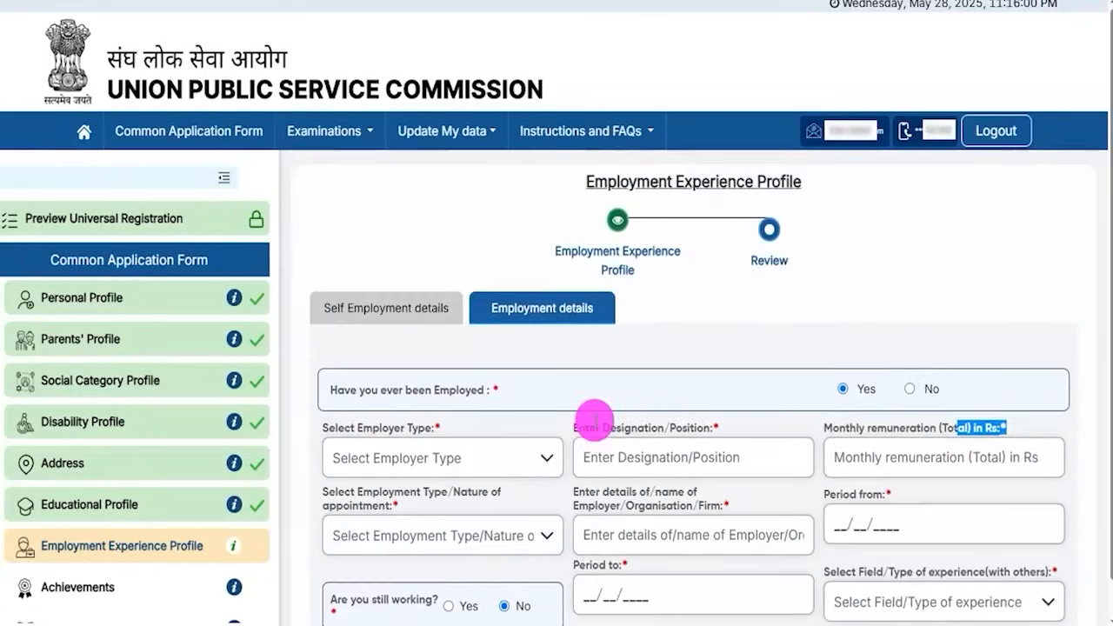
pyautogui.click(911, 391)
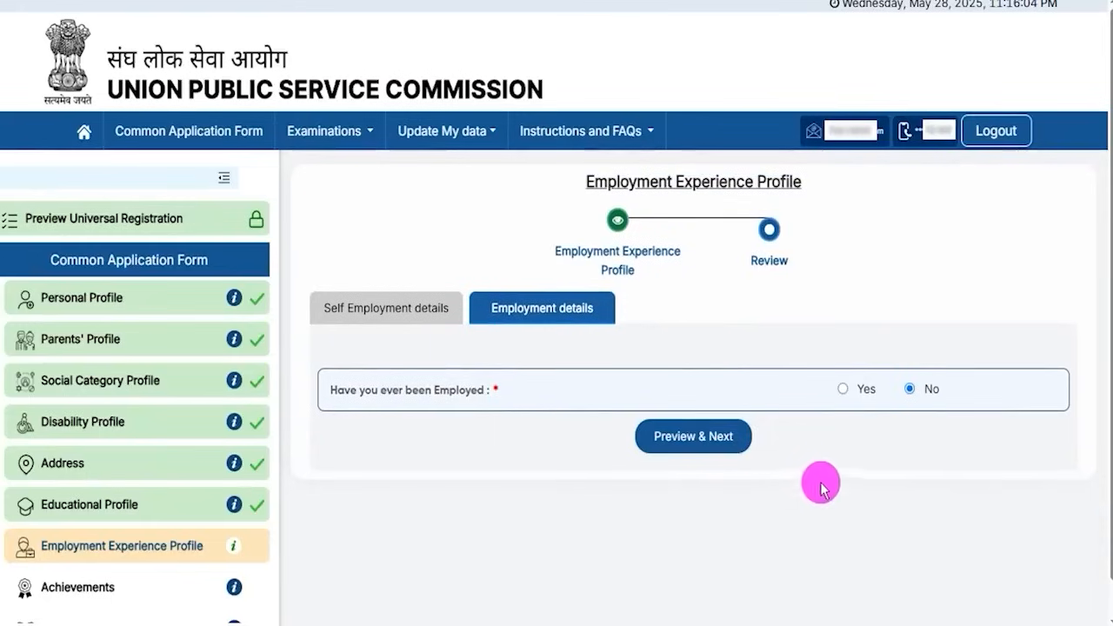
pyautogui.click(729, 444)
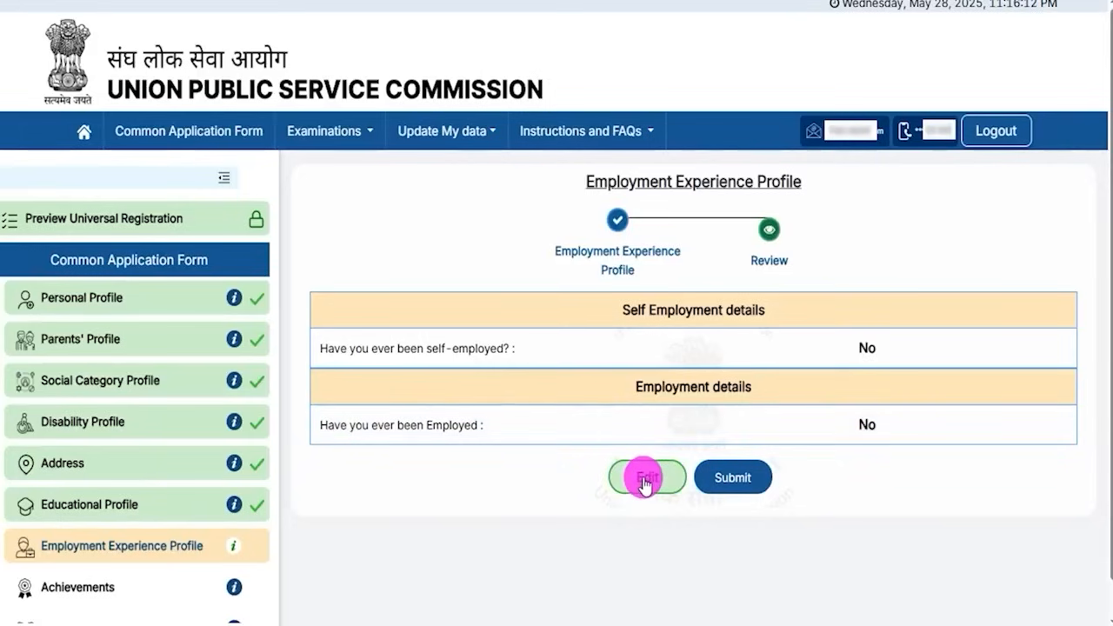
# Submit the Employment Experience details and confirm with Yes
pyautogui.click(731, 479)
pyautogui.click(527, 405)
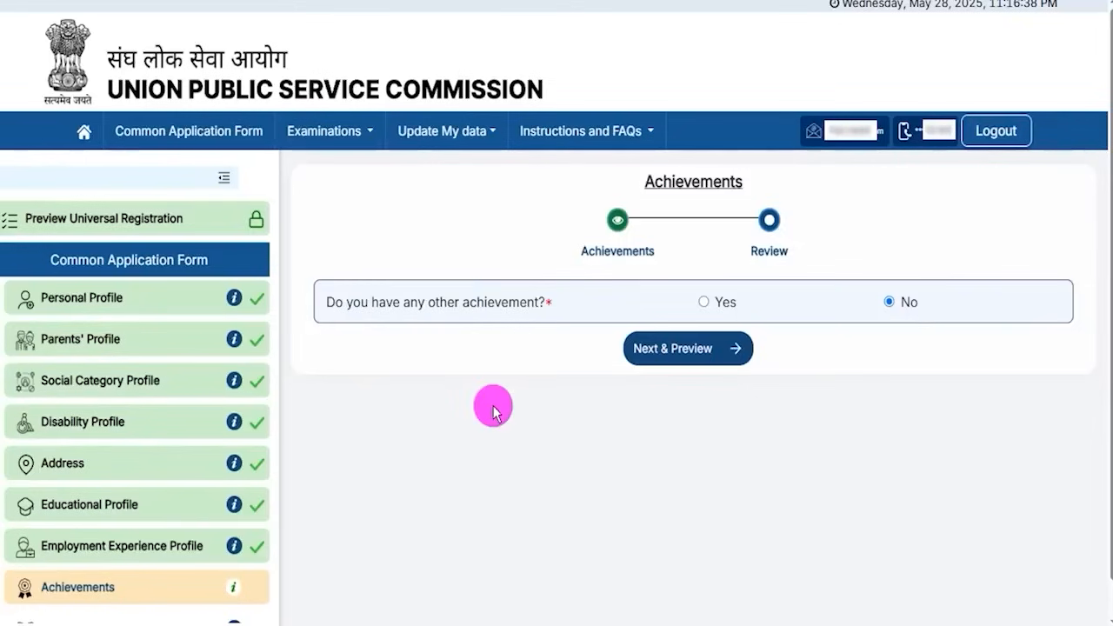
# Answer Yes and review the Prizes, Sports/N.C.C., leadership and extra-curricular fields
pyautogui.moveTo(371, 302); pyautogui.dragTo(484, 304)
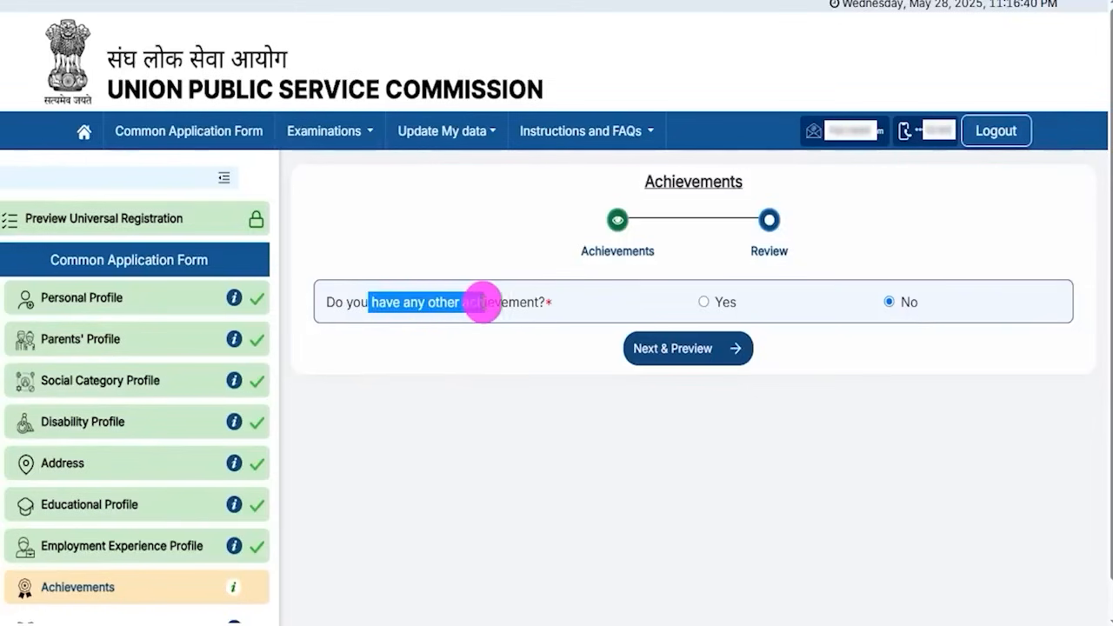
pyautogui.click(703, 301)
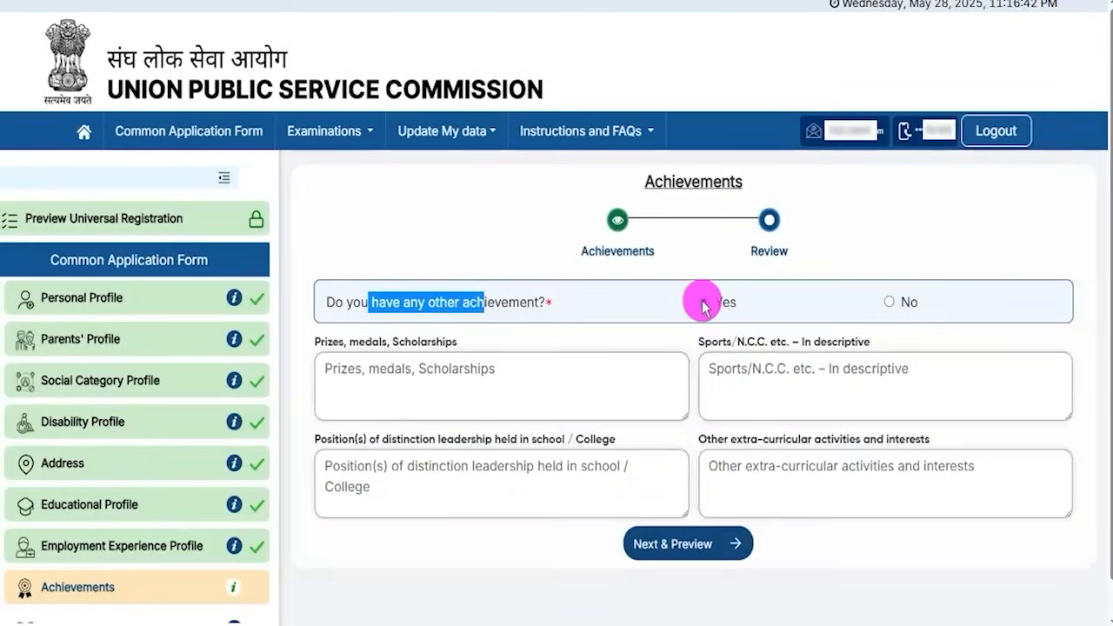
pyautogui.moveTo(351, 344); pyautogui.dragTo(359, 345)
pyautogui.click(453, 364)
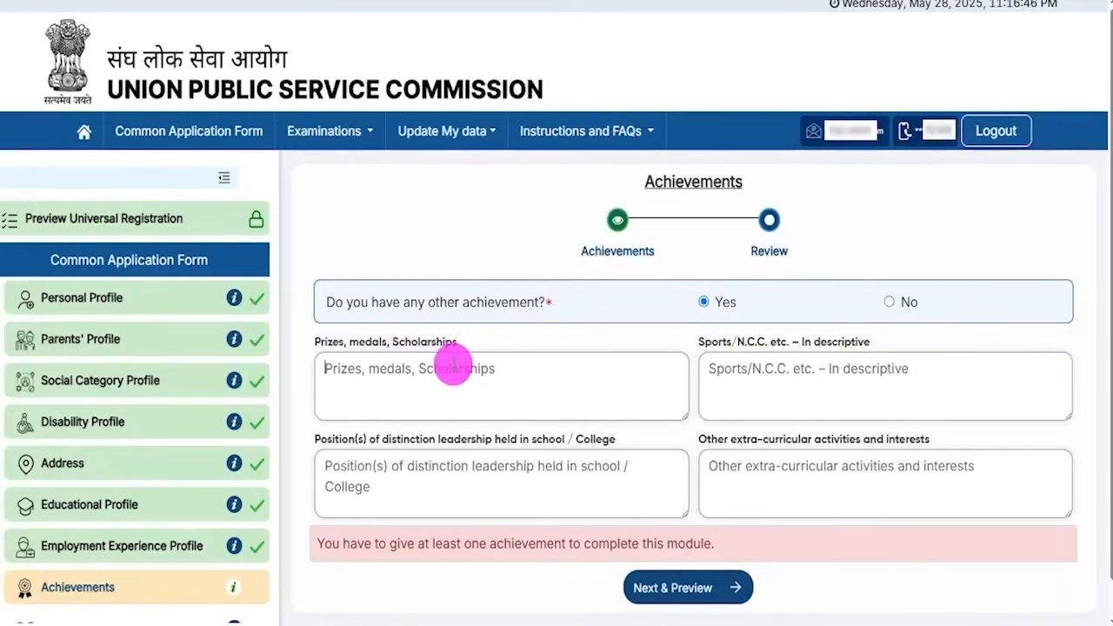
pyautogui.moveTo(719, 344); pyautogui.dragTo(784, 348)
pyautogui.click(785, 372)
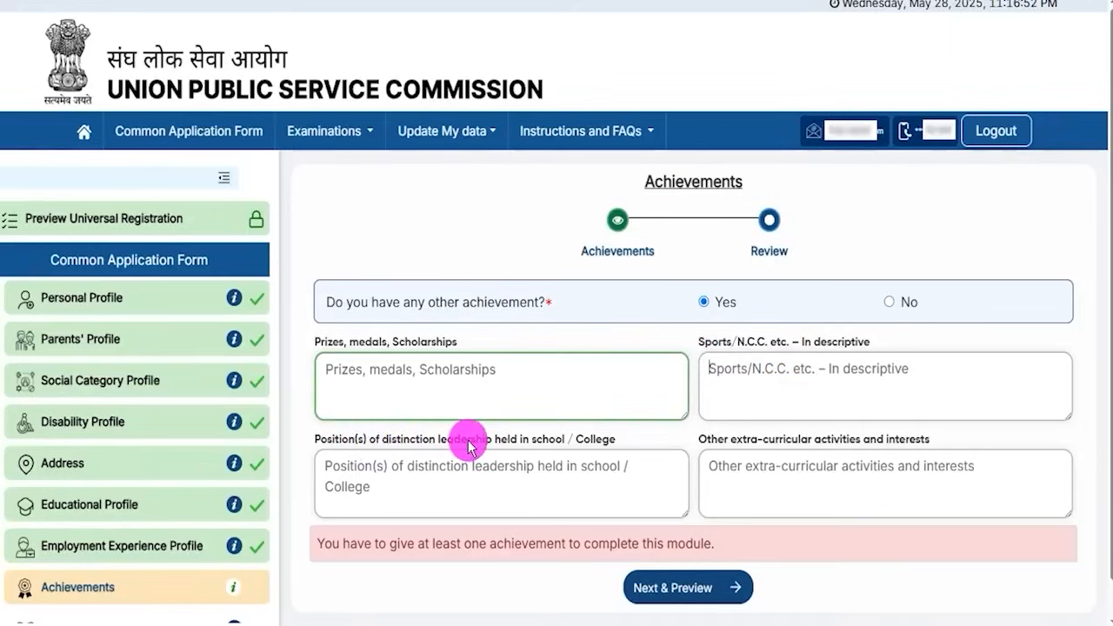
pyautogui.moveTo(437, 438); pyautogui.dragTo(552, 442)
pyautogui.click(503, 474)
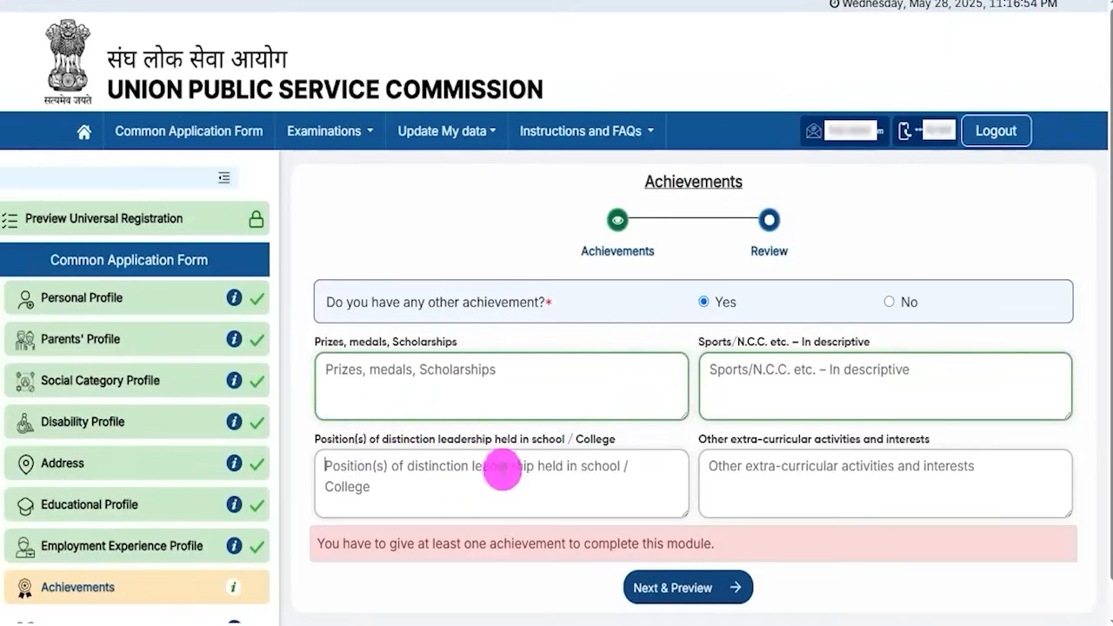
pyautogui.moveTo(710, 446); pyautogui.dragTo(820, 455)
pyautogui.click(797, 475)
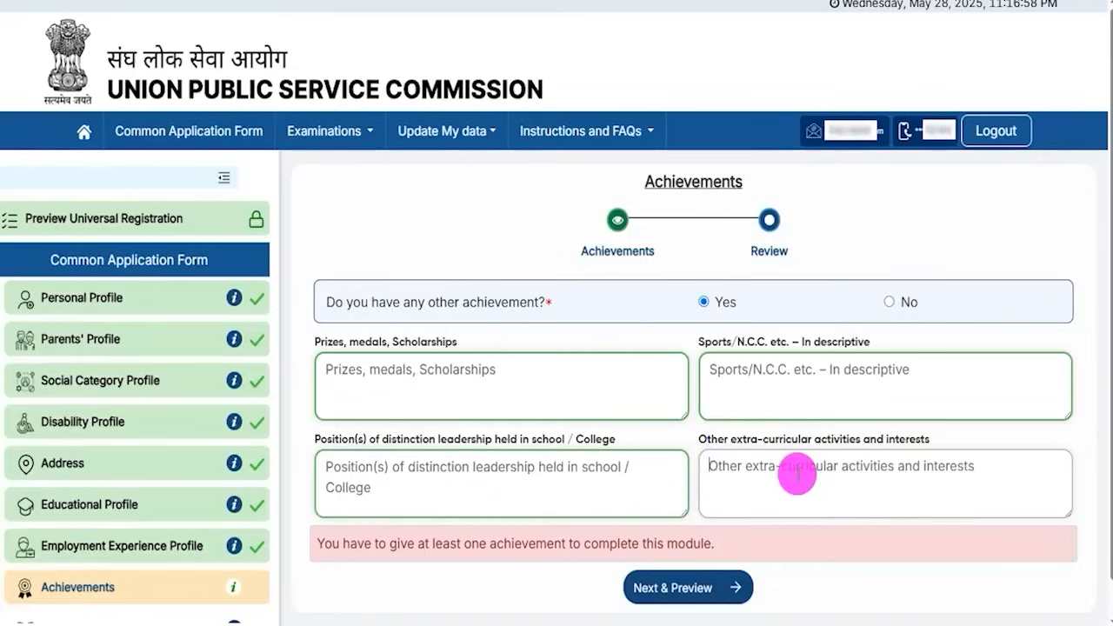
# Switch the other-achievement answer back to No and preview it
pyautogui.moveTo(410, 302); pyautogui.dragTo(494, 301)
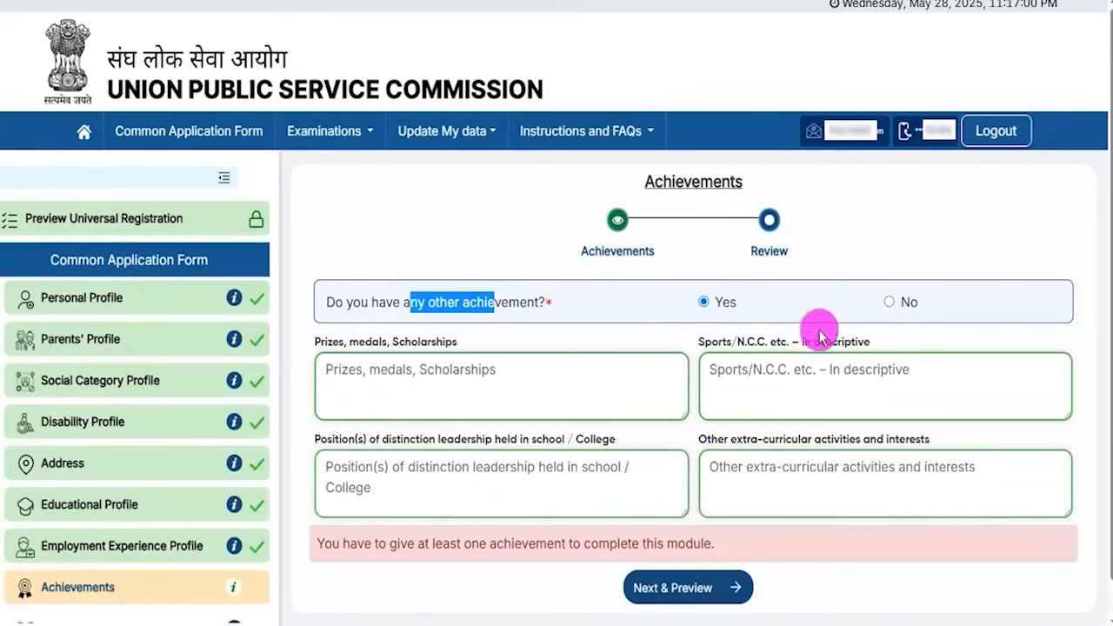
pyautogui.click(888, 302)
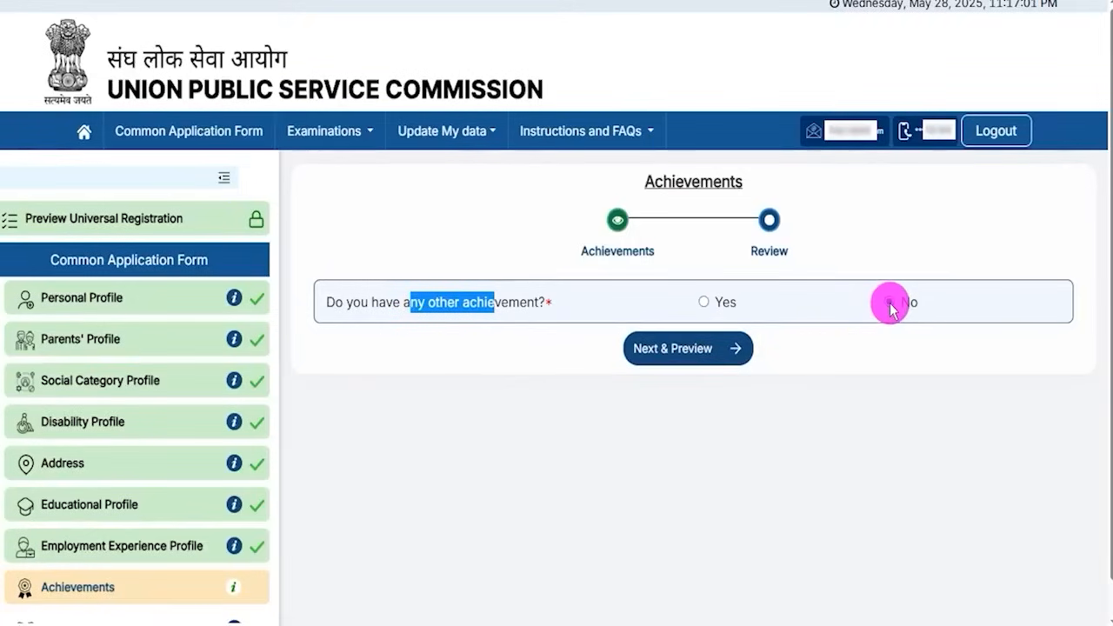
pyautogui.click(676, 352)
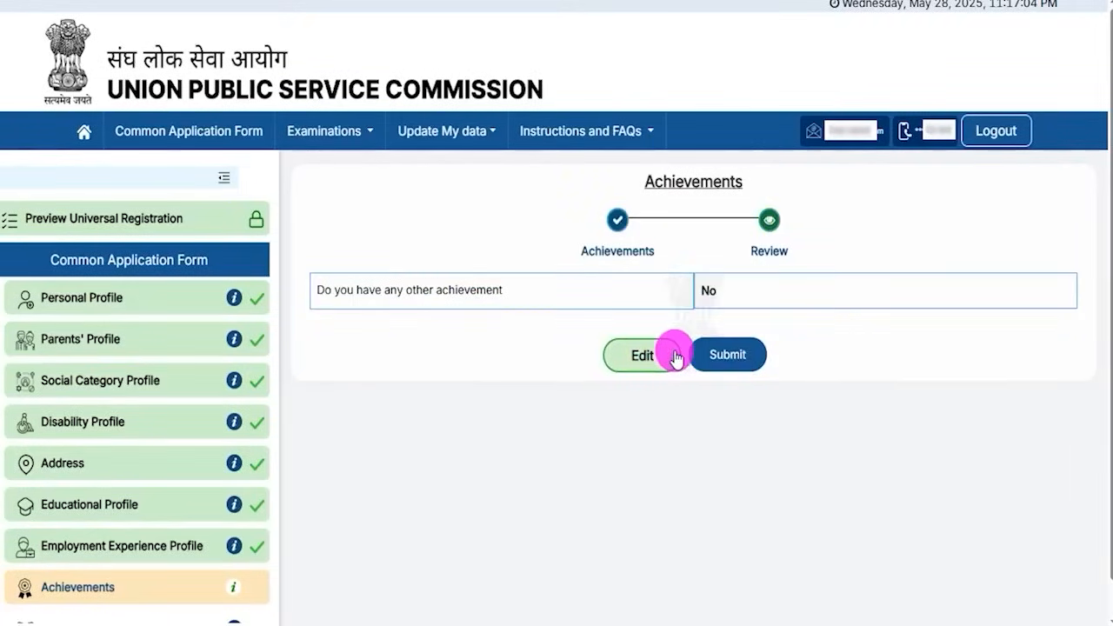
# Submit the Achievements profile, confirm with Yes, and dismiss the success message
pyautogui.click(729, 352)
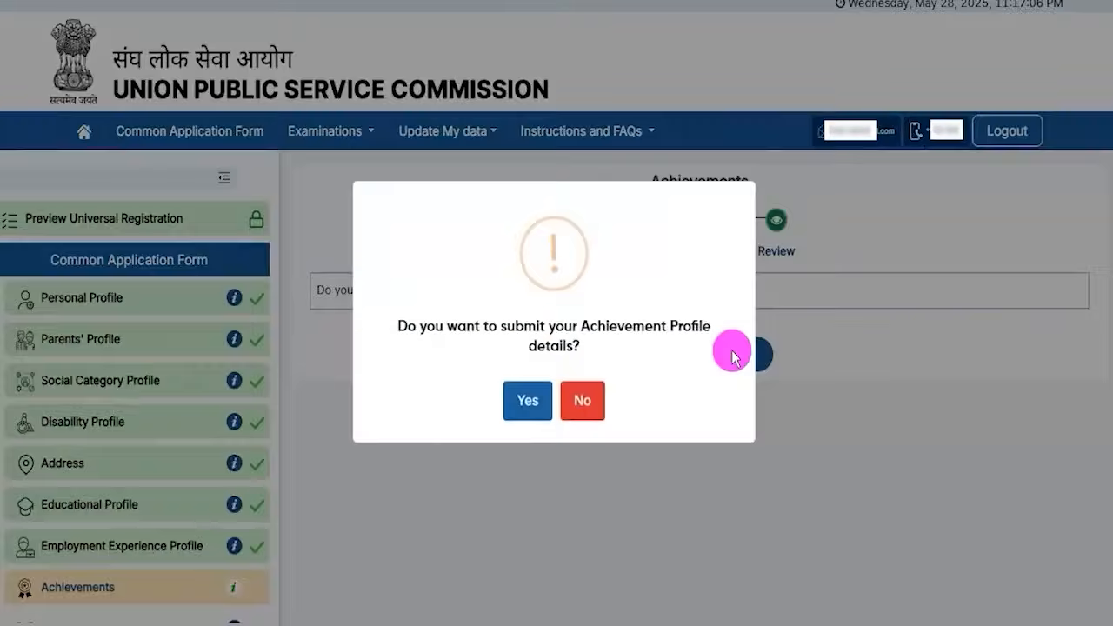
pyautogui.click(533, 393)
pyautogui.click(554, 407)
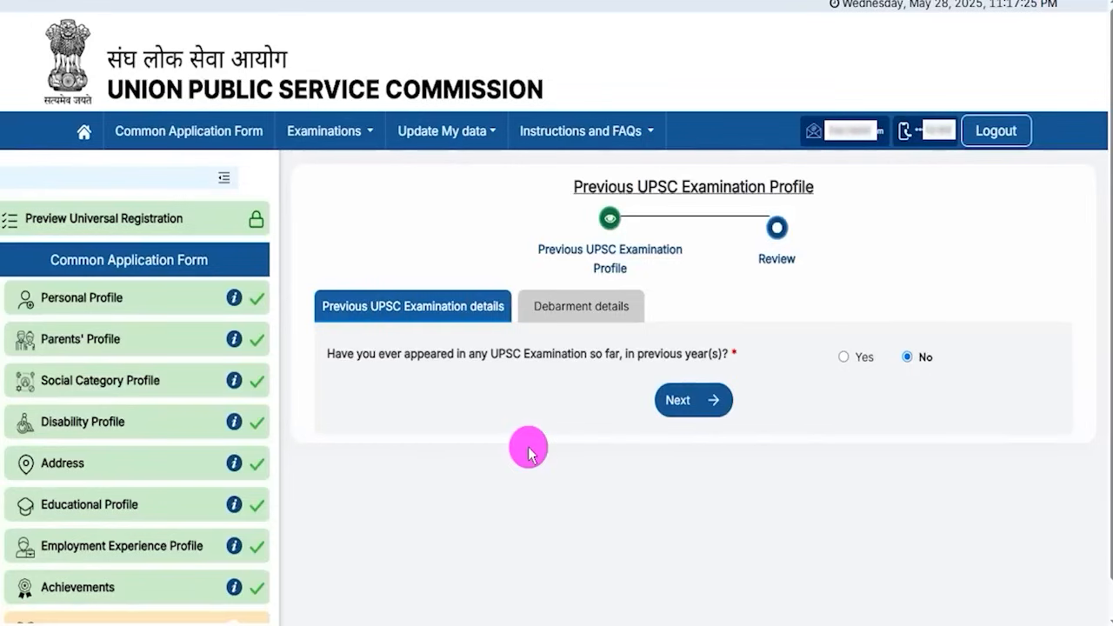
# Answer No to having appeared in previous UPSC exams after viewing the Yes fields
pyautogui.click(845, 357)
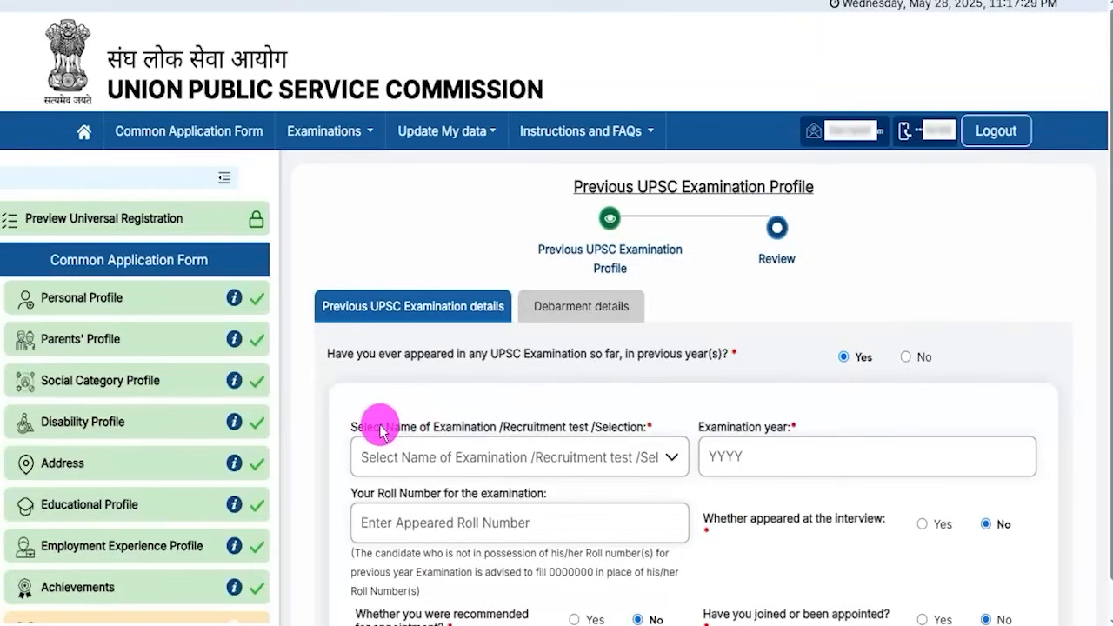
pyautogui.moveTo(380, 428); pyautogui.dragTo(745, 316)
pyautogui.scroll(-2, 607, 418)
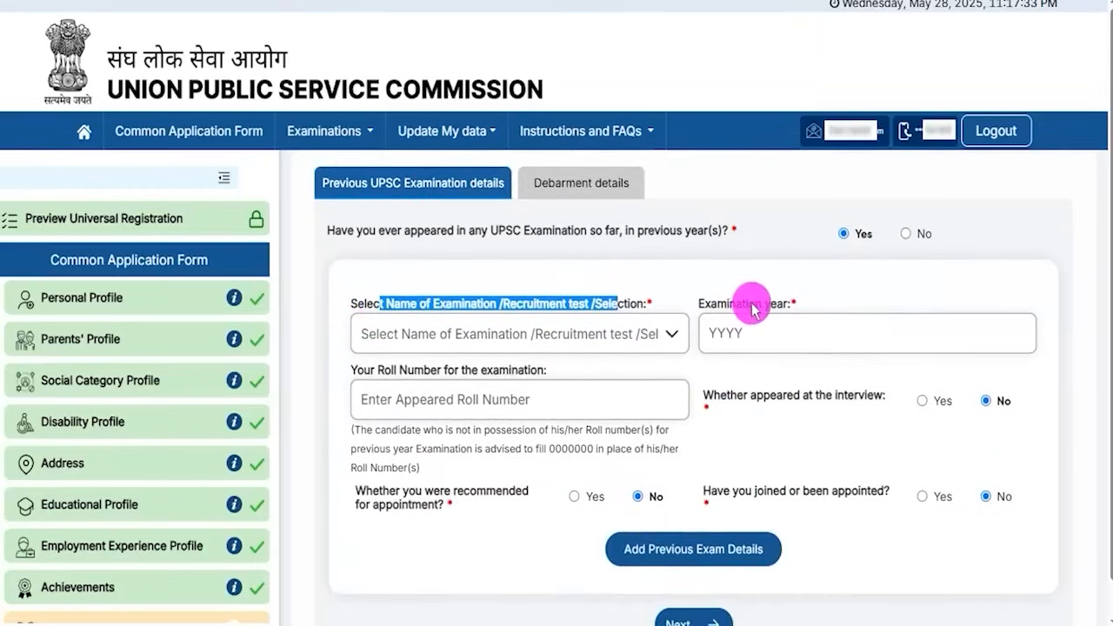
pyautogui.moveTo(378, 370); pyautogui.dragTo(509, 396)
pyautogui.scroll(2, 513, 398)
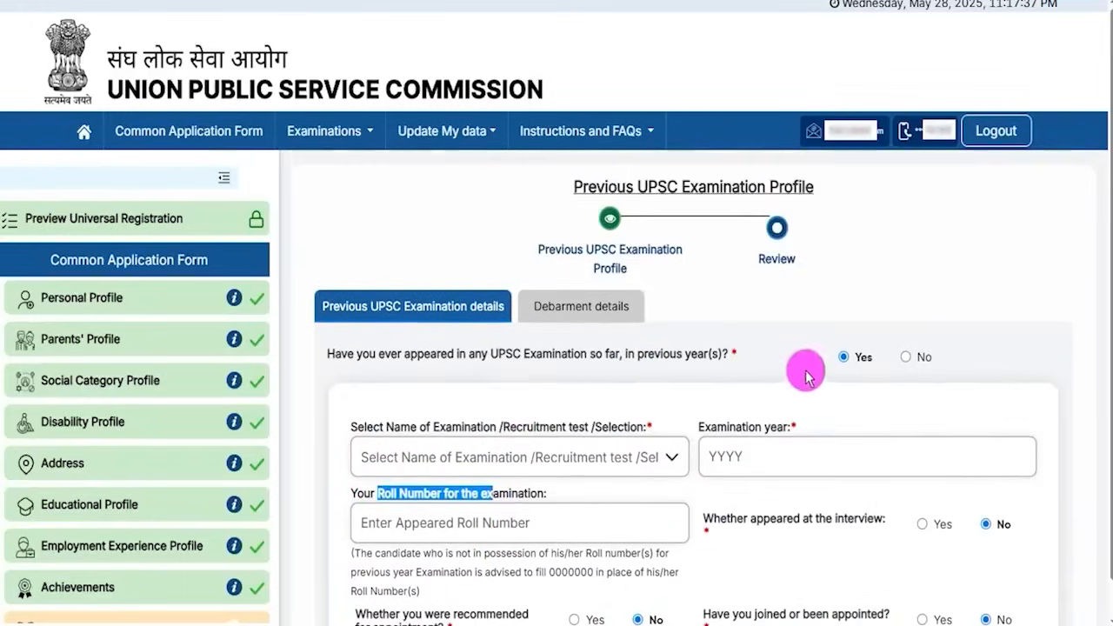
pyautogui.click(907, 358)
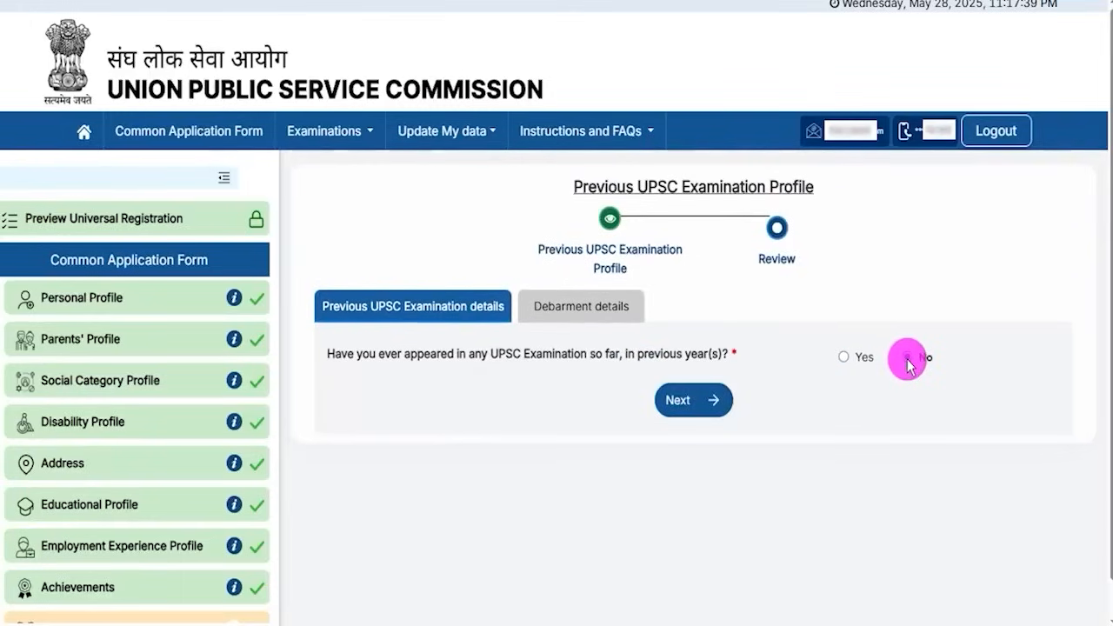
pyautogui.click(688, 398)
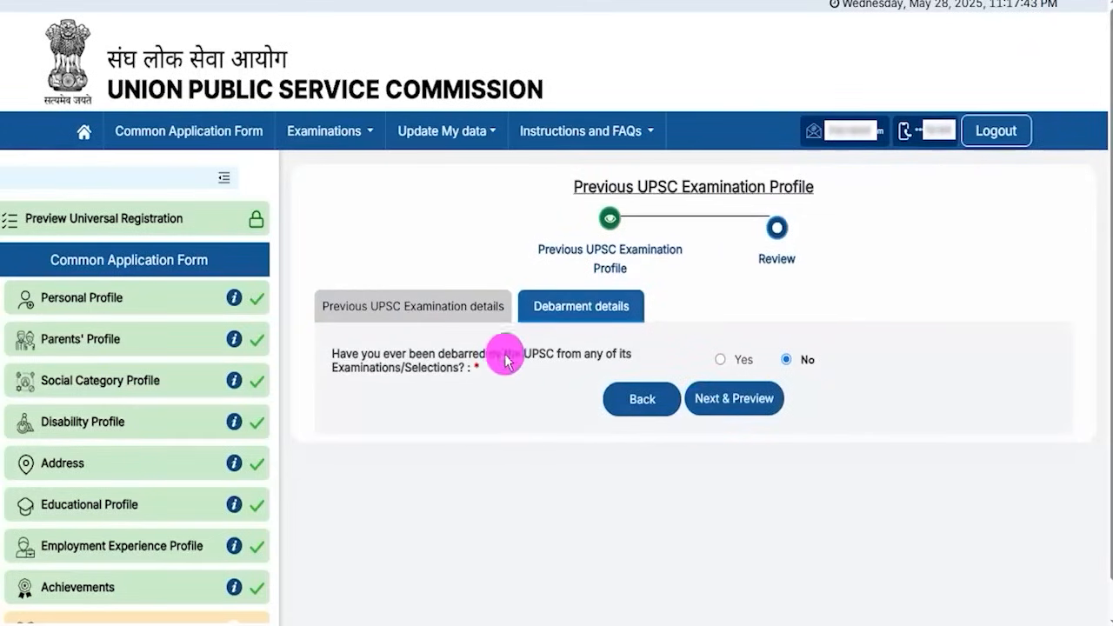
# Answer No to ever being debarred, then preview and submit the Previous UPSC Examination Profile
pyautogui.moveTo(398, 357); pyautogui.dragTo(541, 357)
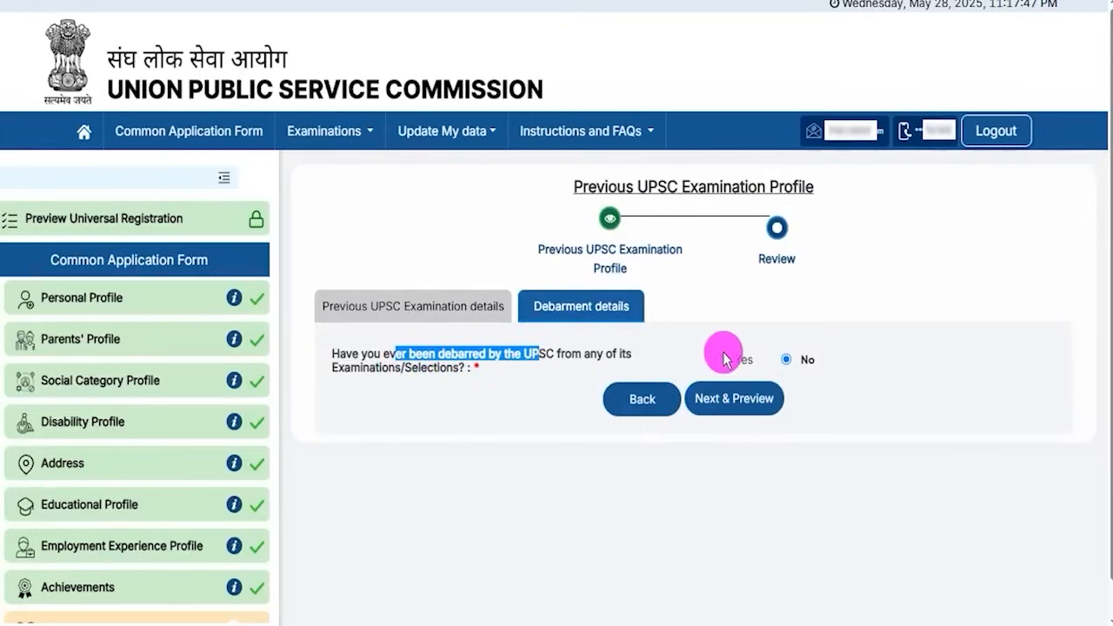
pyautogui.click(720, 359)
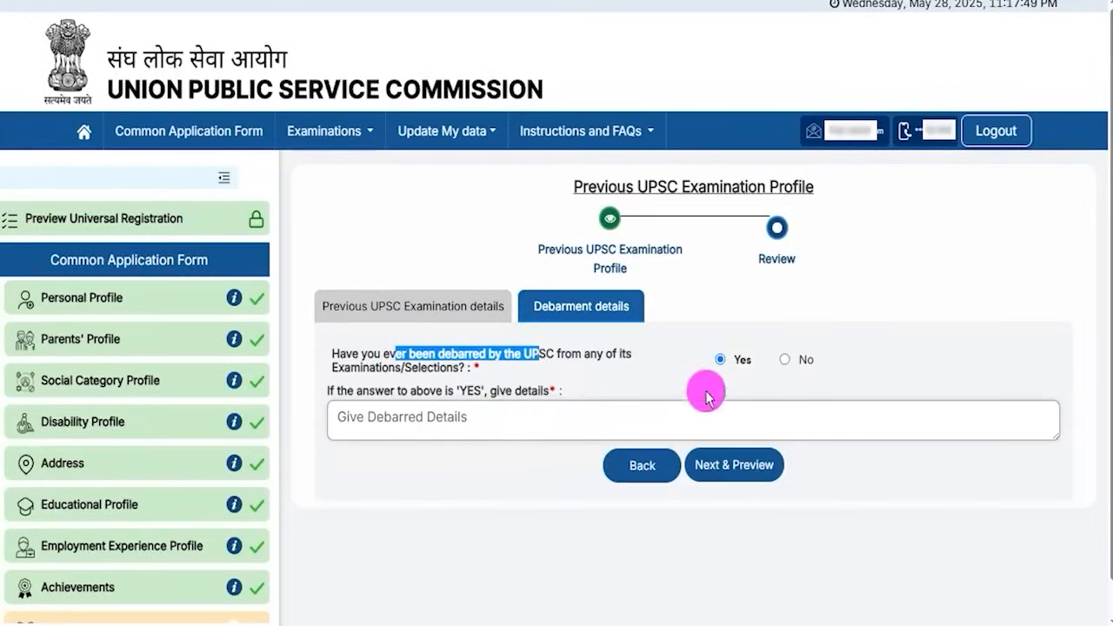
pyautogui.click(786, 360)
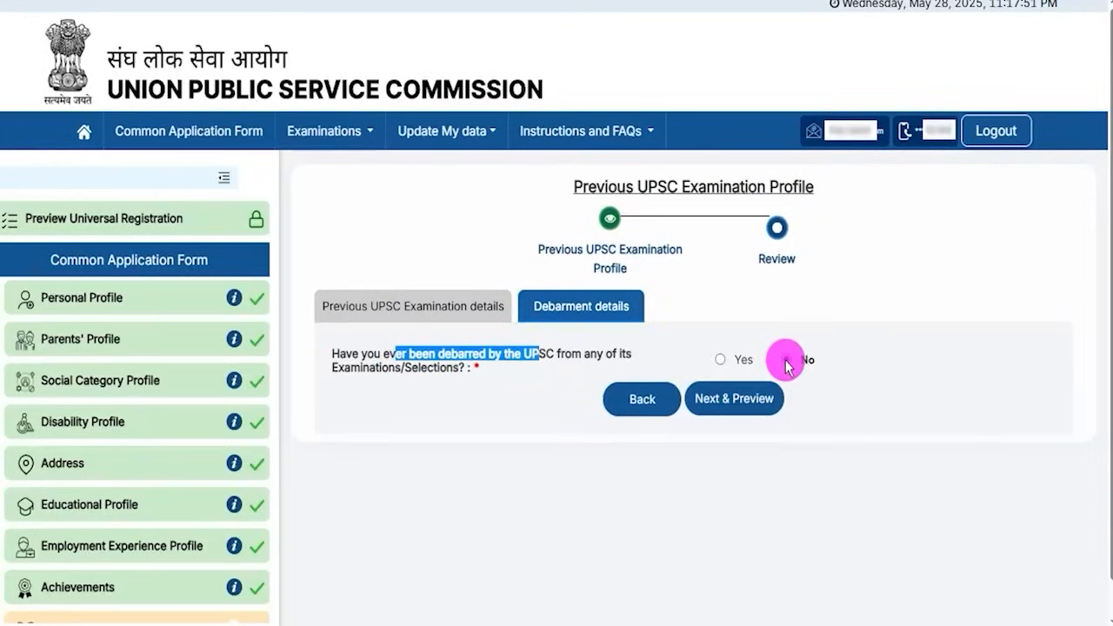
pyautogui.click(738, 400)
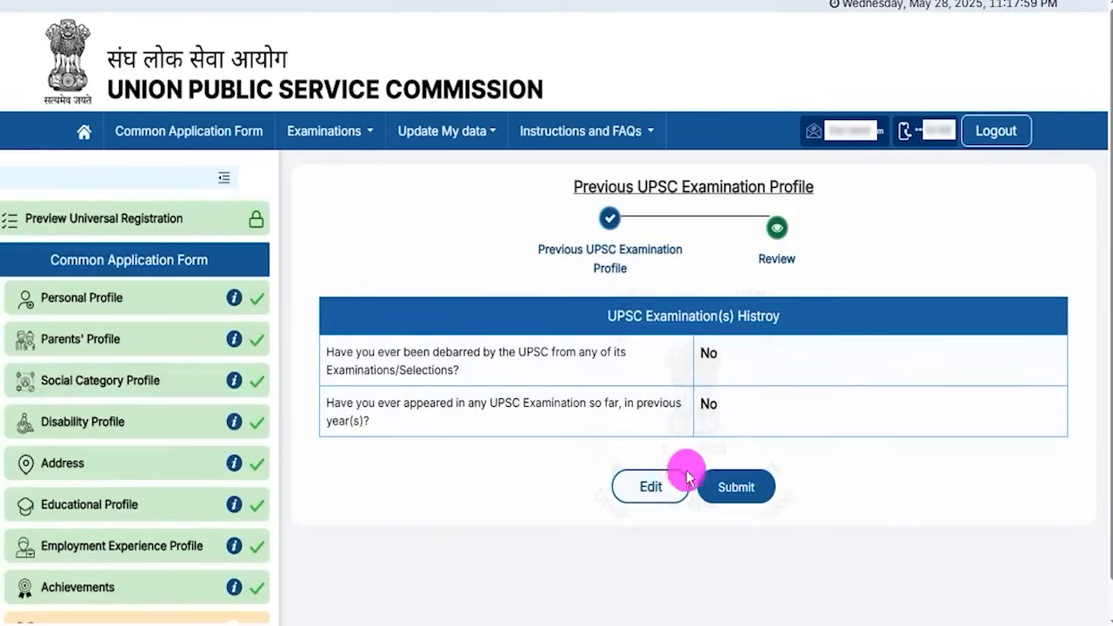
pyautogui.click(739, 488)
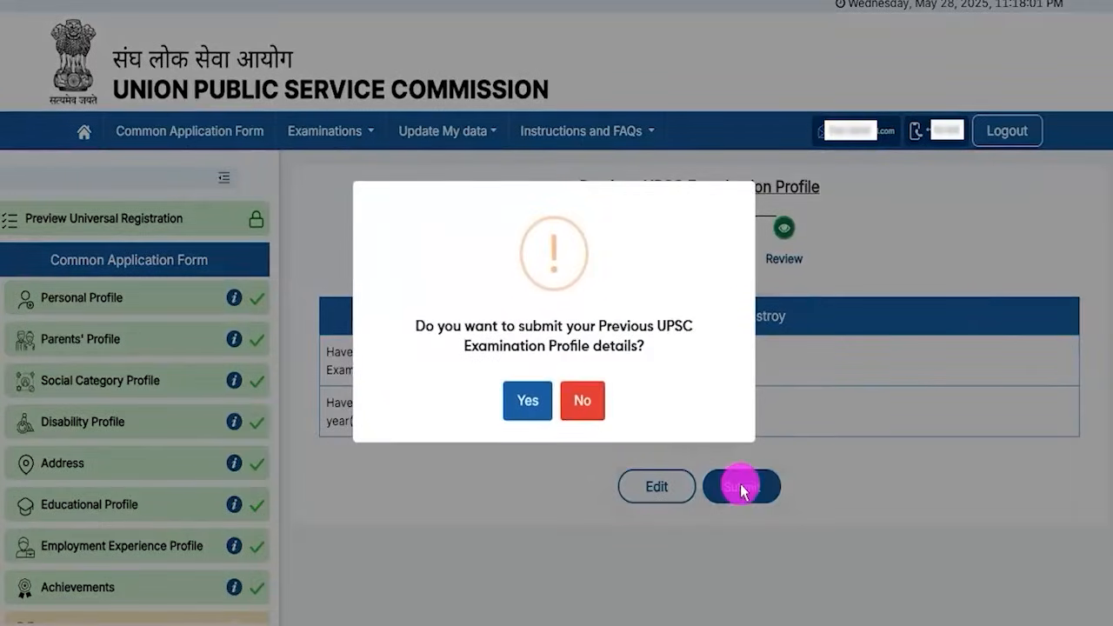
pyautogui.click(526, 398)
pyautogui.click(532, 401)
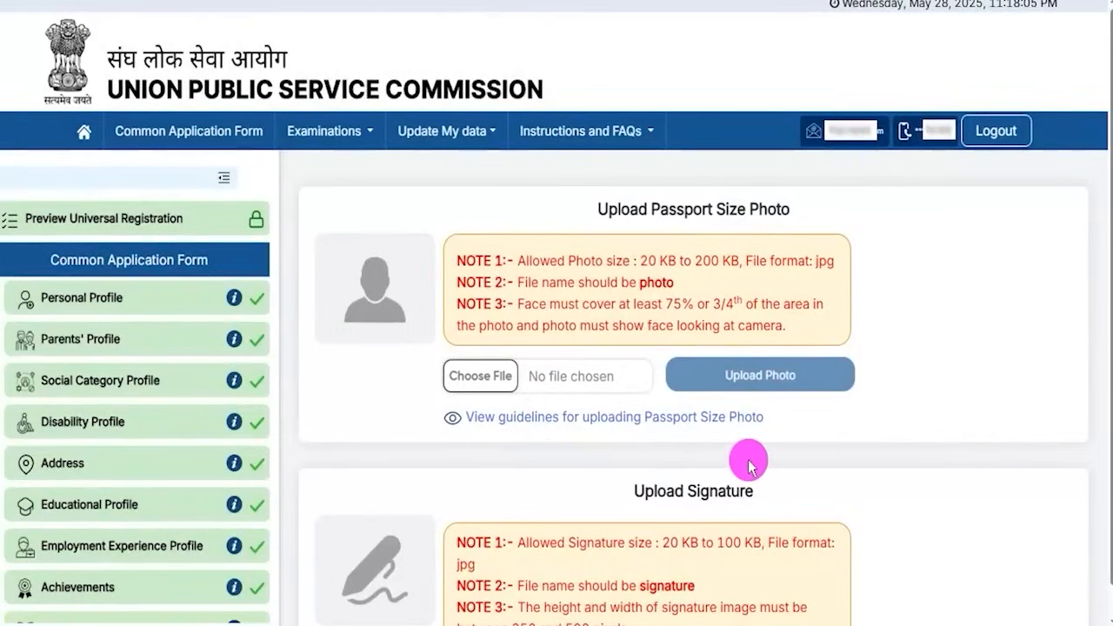
pyautogui.scroll(-2, 749, 466)
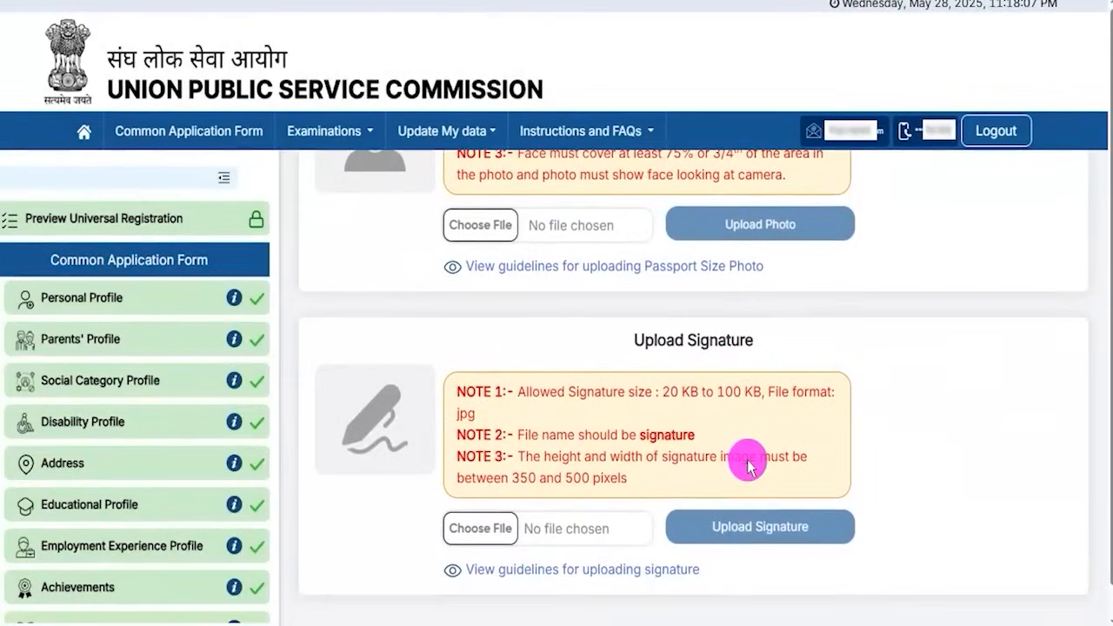
pyautogui.scroll(2, 748, 465)
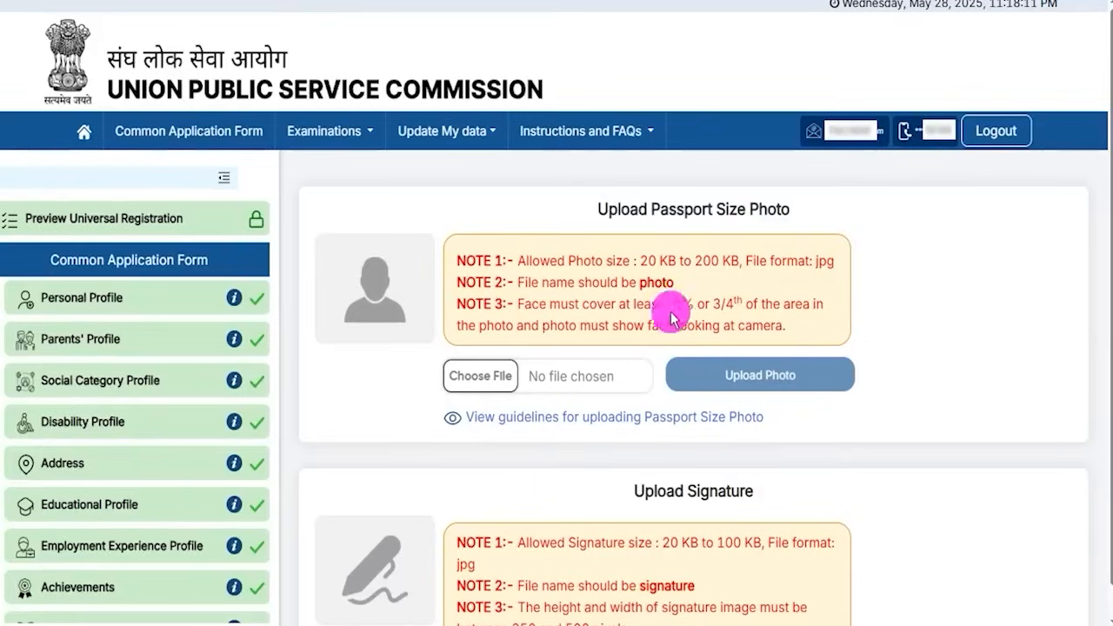
pyautogui.moveTo(648, 261); pyautogui.dragTo(720, 265)
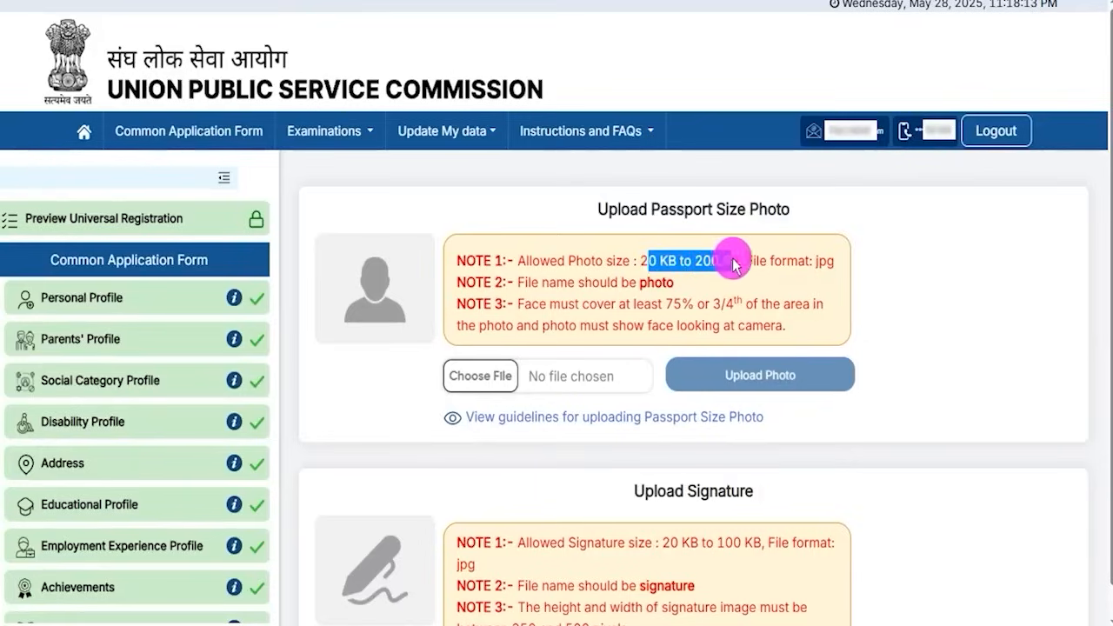
pyautogui.moveTo(816, 264); pyautogui.dragTo(832, 265)
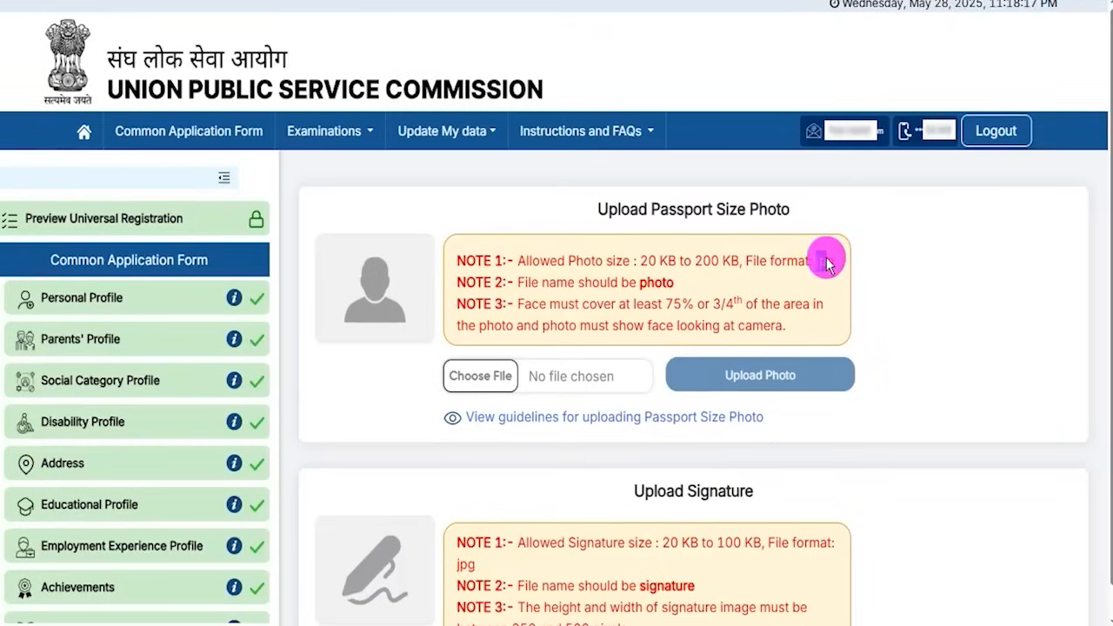
pyautogui.moveTo(675, 304); pyautogui.dragTo(716, 310)
pyautogui.click(545, 301)
pyautogui.moveTo(524, 305); pyautogui.dragTo(663, 306)
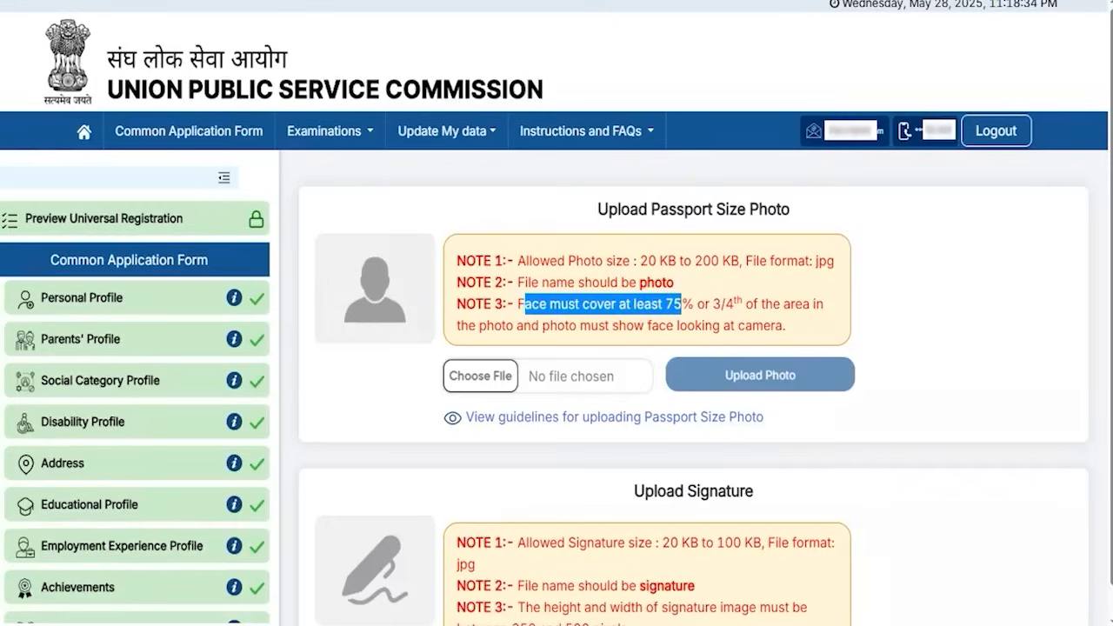
pyautogui.moveTo(506, 364)
pyautogui.mouseDown()
pyautogui.moveTo(511, 373)
pyautogui.moveTo(536, 344)
pyautogui.mouseUp()
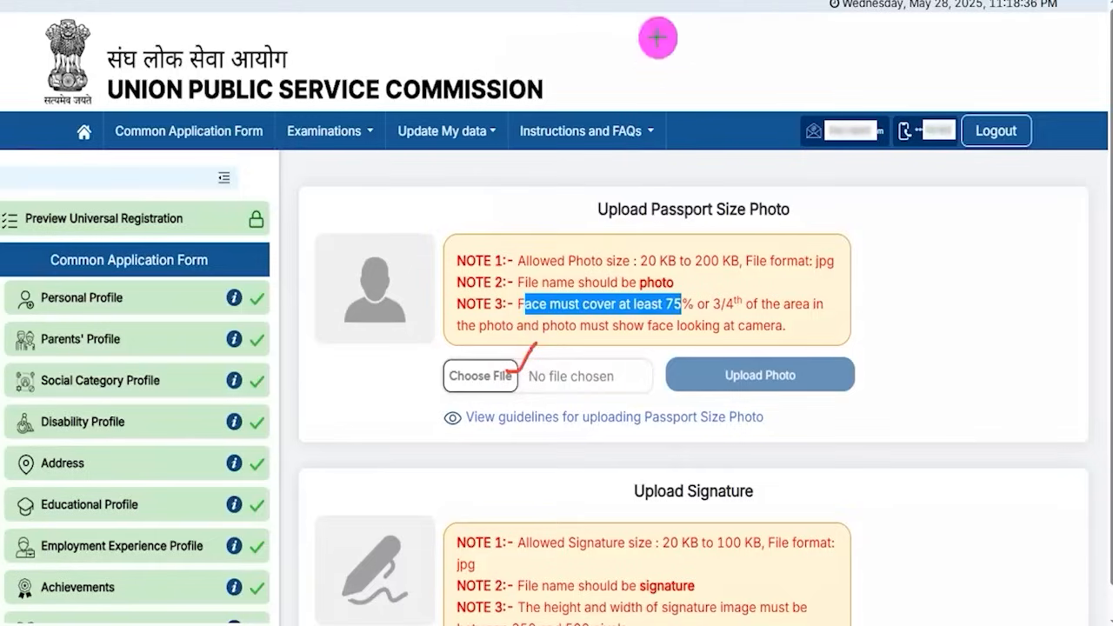
pyautogui.click(497, 377)
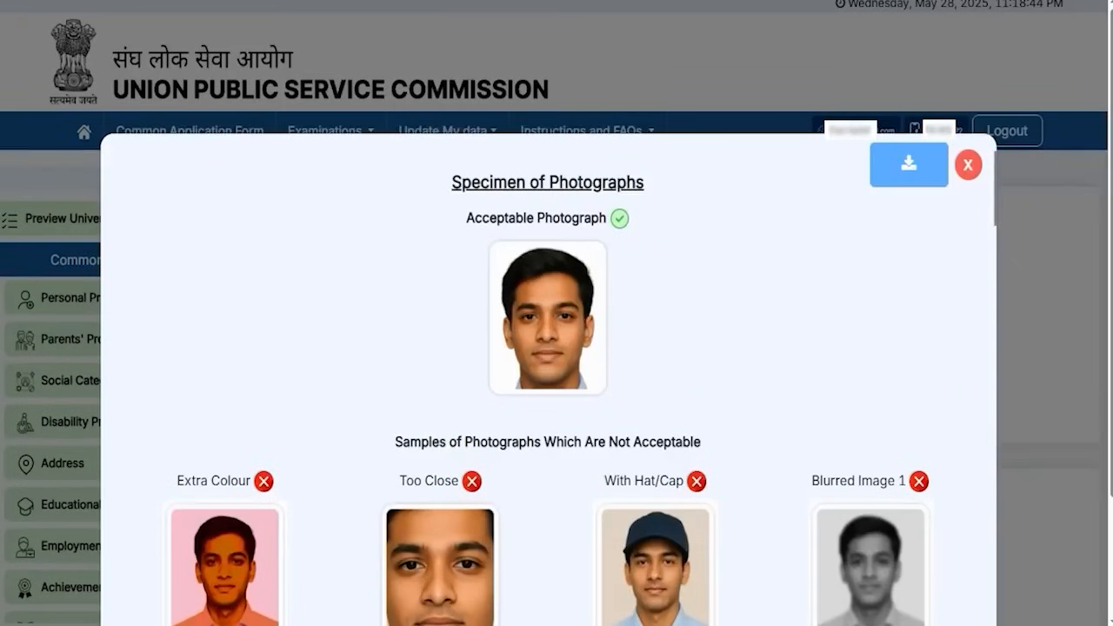
pyautogui.moveTo(465, 230)
pyautogui.mouseDown()
pyautogui.moveTo(626, 366)
pyautogui.moveTo(642, 417)
pyautogui.mouseUp()
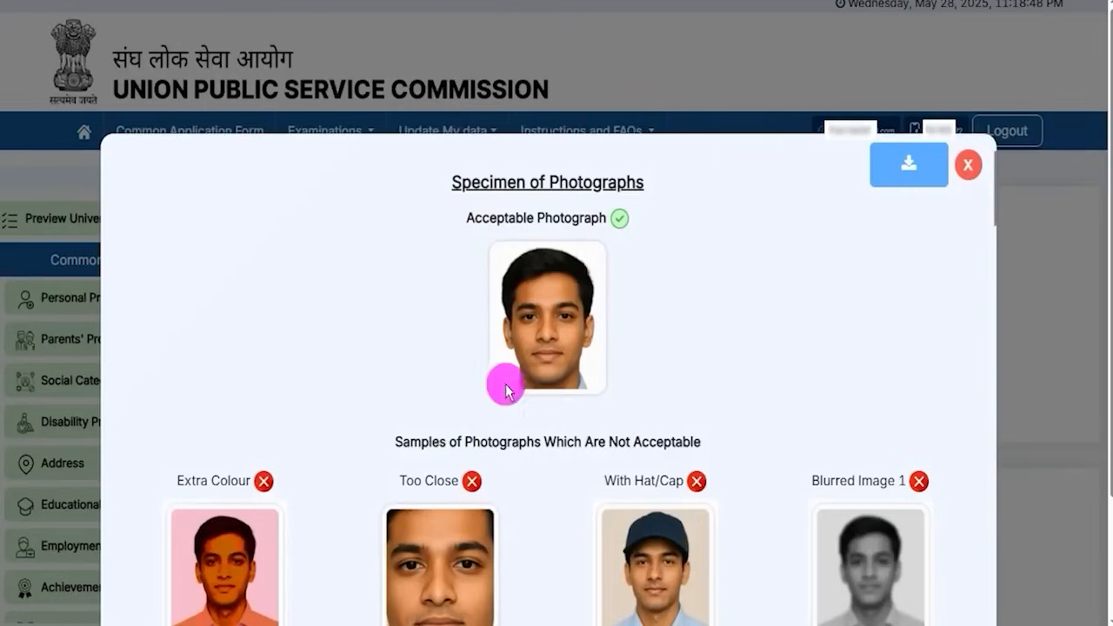
pyautogui.scroll(-3, 642, 456)
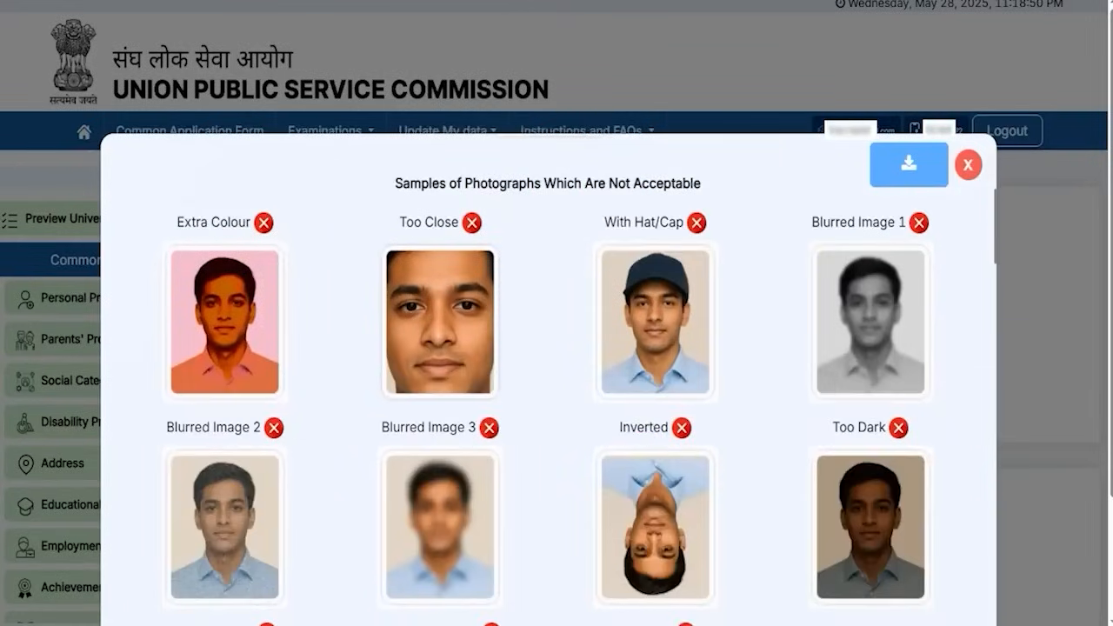
pyautogui.moveTo(260, 327); pyautogui.dragTo(316, 290)
pyautogui.moveTo(638, 328); pyautogui.dragTo(707, 320)
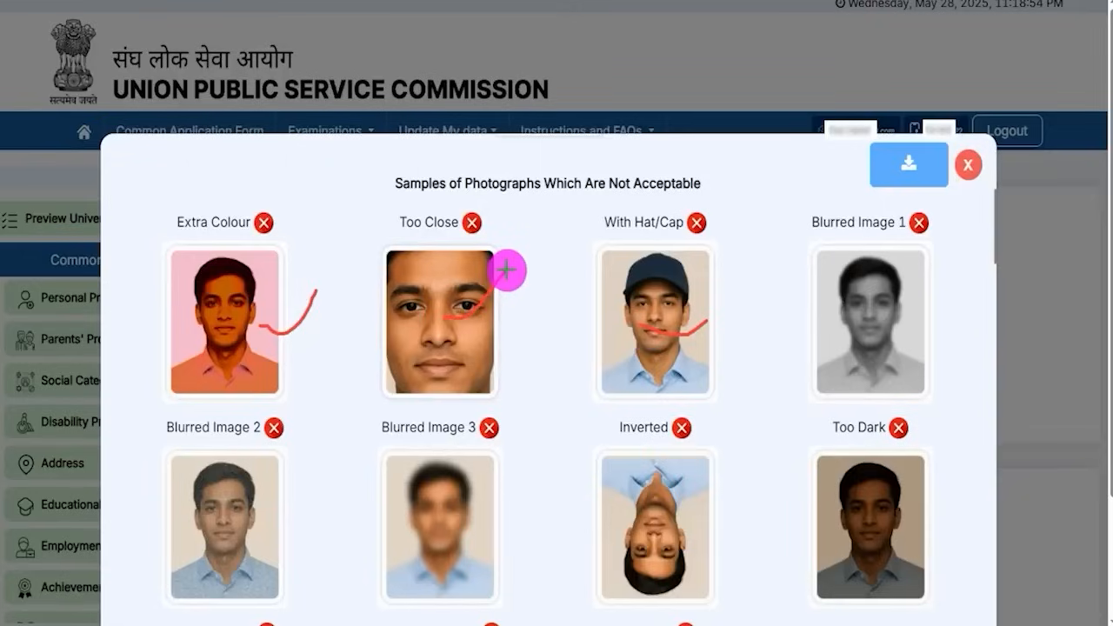
pyautogui.moveTo(881, 326); pyautogui.dragTo(935, 305)
pyautogui.moveTo(666, 525); pyautogui.dragTo(720, 479)
pyautogui.moveTo(868, 532); pyautogui.dragTo(924, 500)
pyautogui.moveTo(461, 525); pyautogui.dragTo(546, 476)
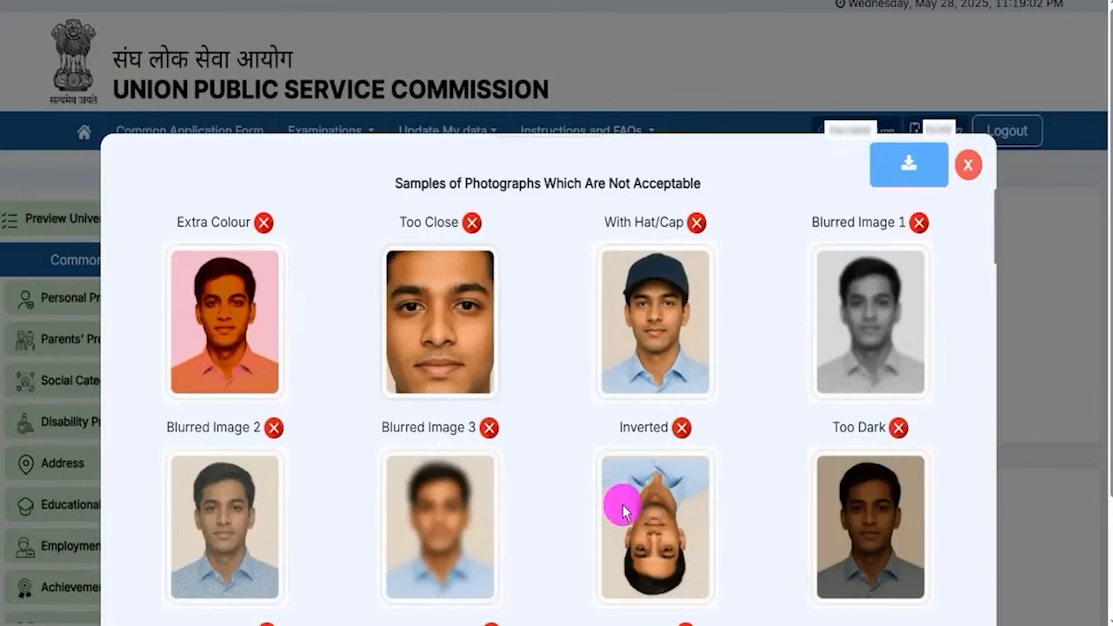
pyautogui.scroll(-6, 616, 514)
pyautogui.scroll(-10, 623, 502)
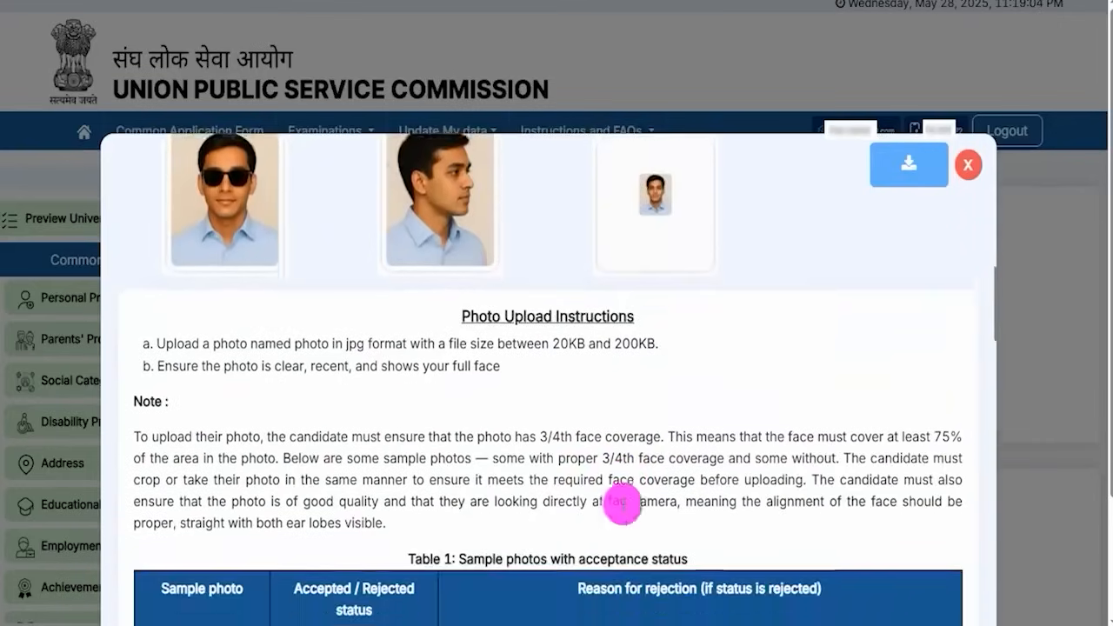
pyautogui.scroll(15, 623, 502)
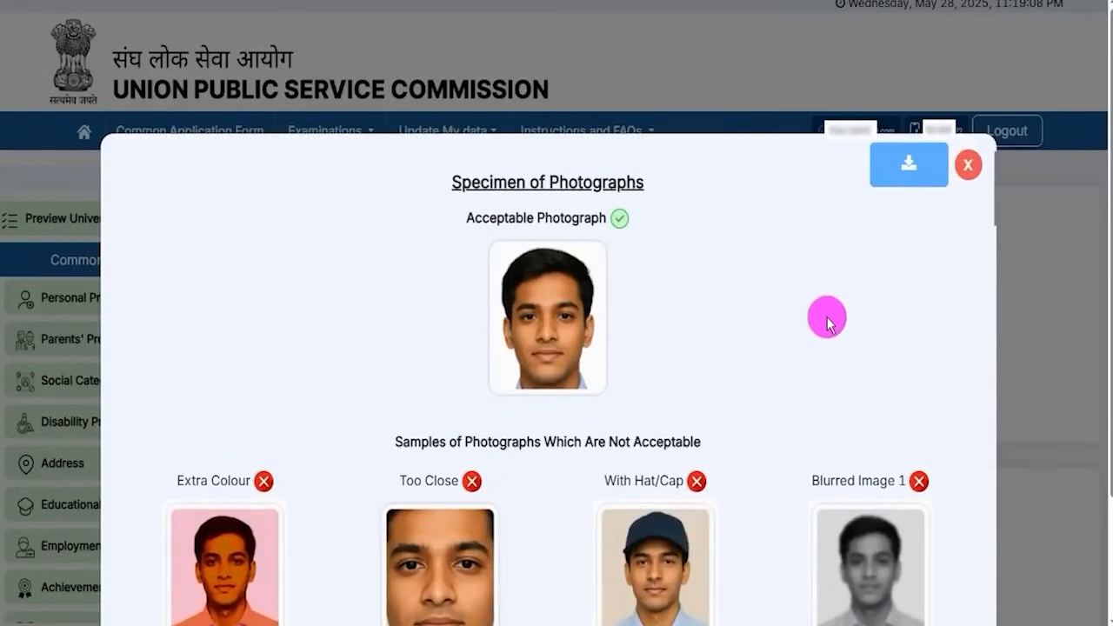
pyautogui.click(909, 166)
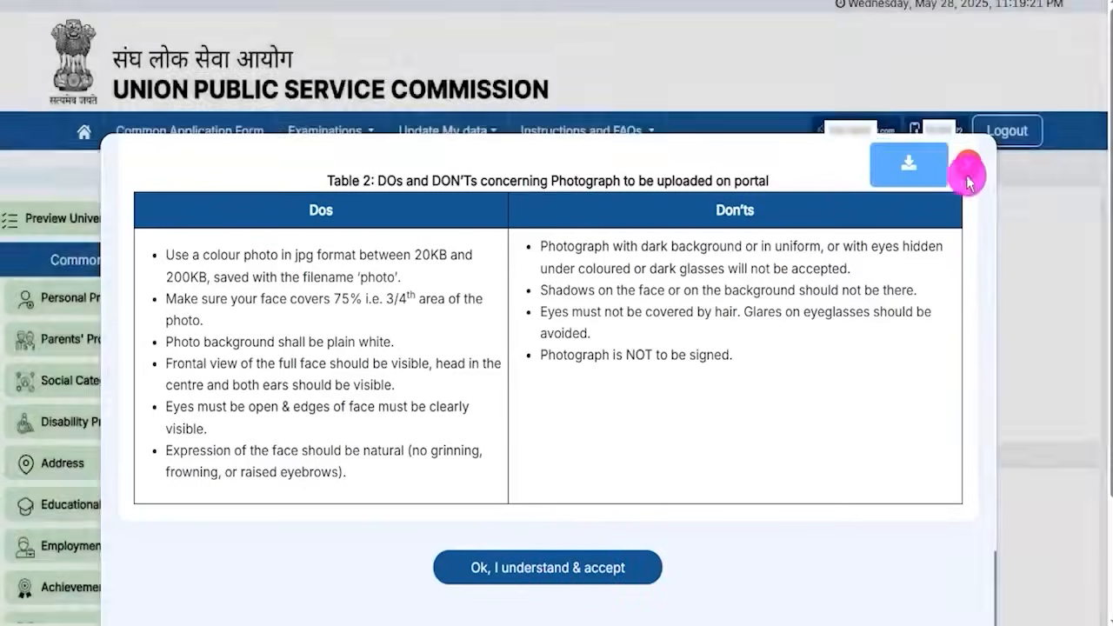
pyautogui.click(968, 167)
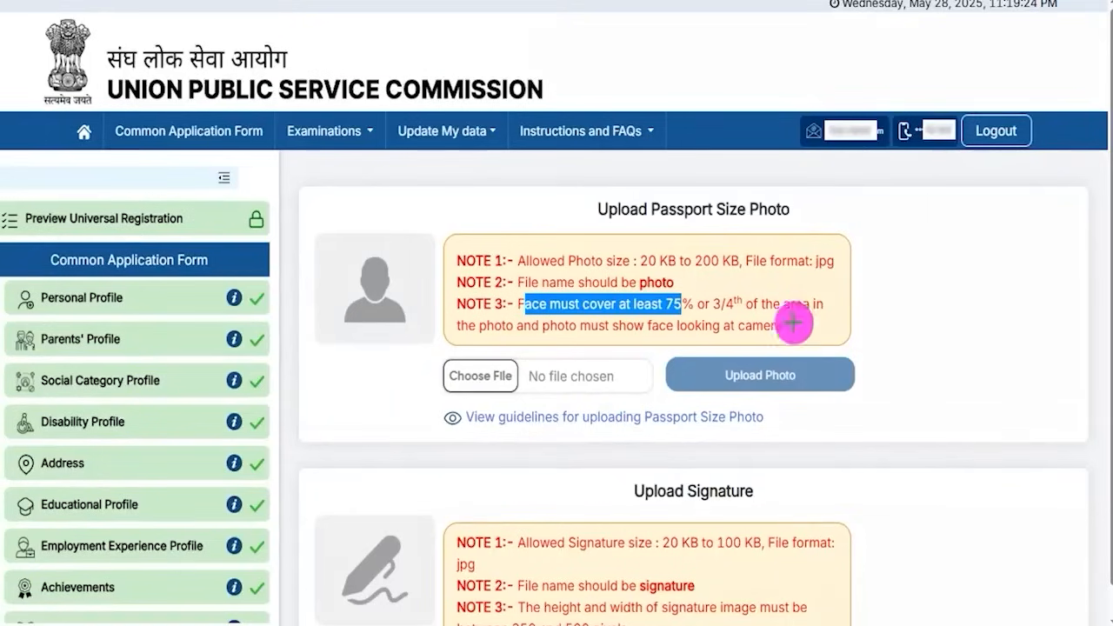
# Highlight the signature file-size, file-name and 350–500 pixel notes, then view the signature guidelines
pyautogui.moveTo(820, 373); pyautogui.dragTo(870, 314)
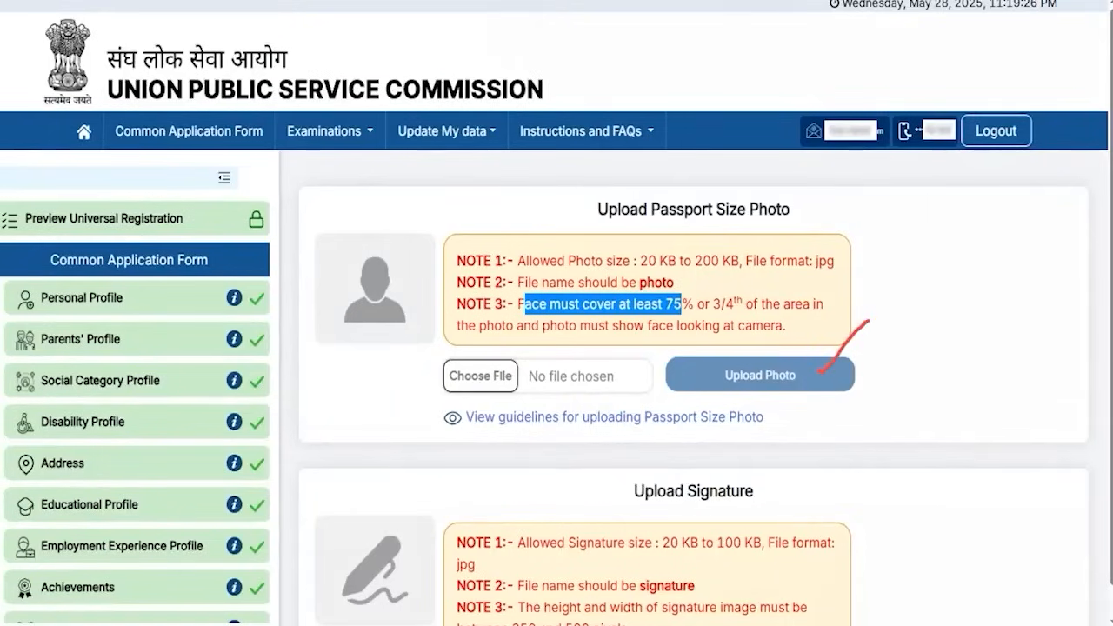
pyautogui.scroll(-2, 579, 522)
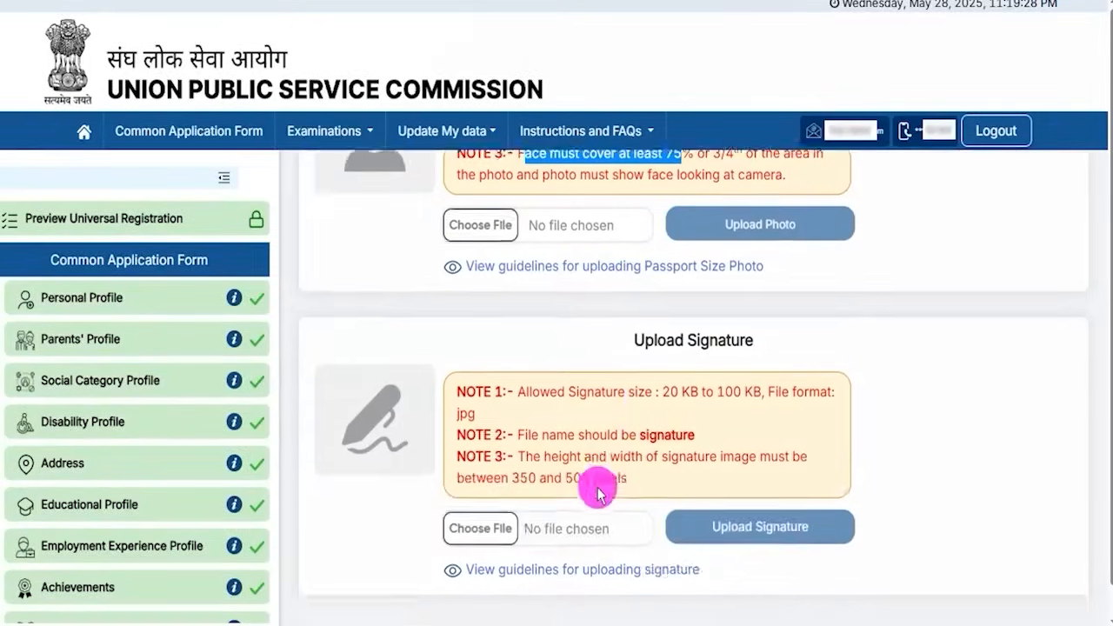
pyautogui.moveTo(665, 393); pyautogui.dragTo(716, 393)
pyautogui.moveTo(641, 435); pyautogui.dragTo(684, 442)
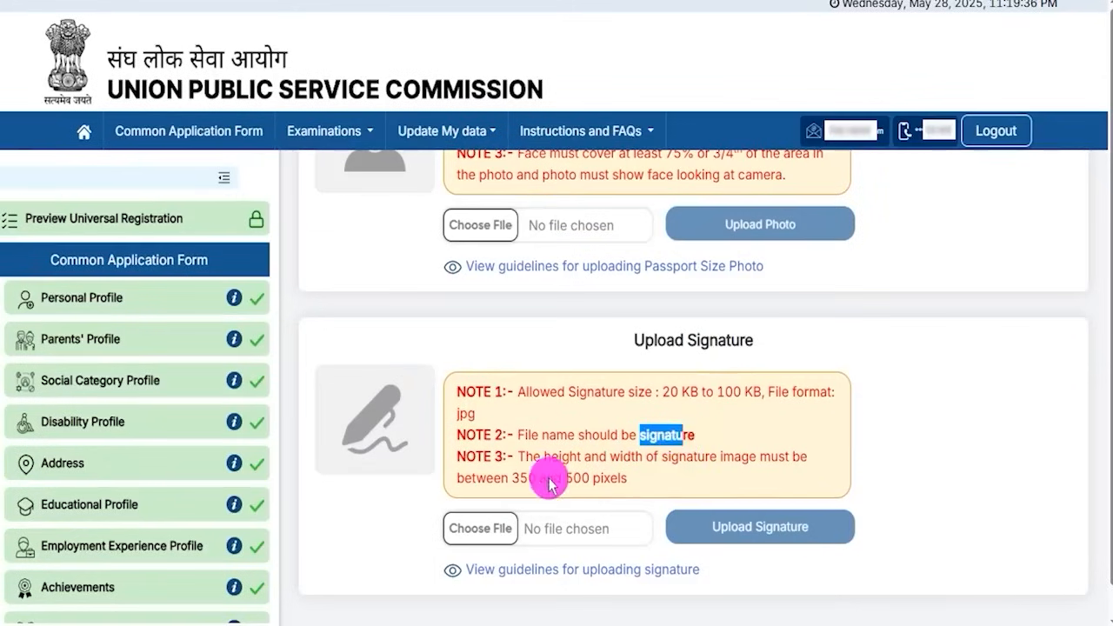
pyautogui.click(516, 481)
pyautogui.moveTo(515, 481); pyautogui.dragTo(613, 485)
pyautogui.scroll(-1, 619, 484)
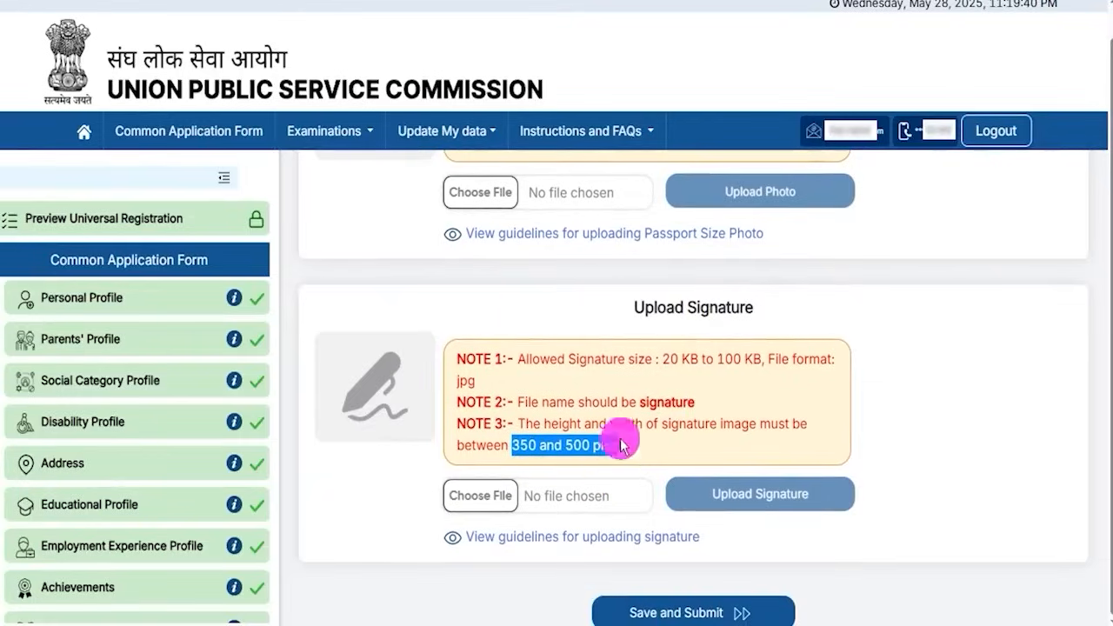
pyautogui.click(506, 535)
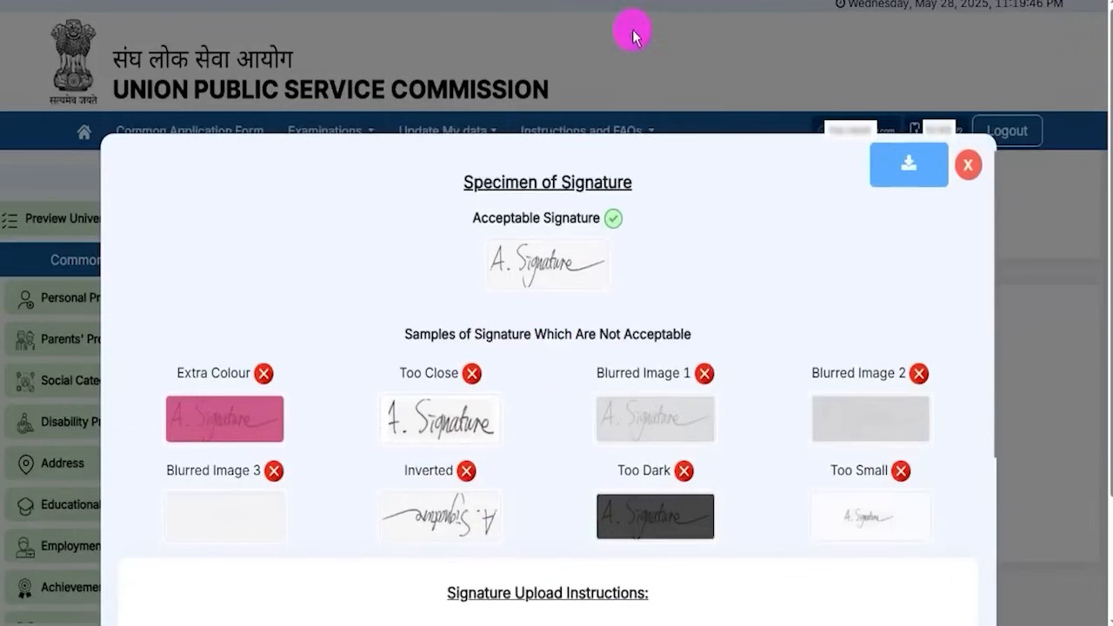
# Mark the acceptable signature sample and cross out the Extra Colour and Too Close/Blurred samples
pyautogui.moveTo(589, 255); pyautogui.dragTo(615, 221)
pyautogui.moveTo(275, 417)
pyautogui.mouseDown()
pyautogui.moveTo(310, 434)
pyautogui.moveTo(285, 435)
pyautogui.mouseUp()
pyautogui.moveTo(415, 421)
pyautogui.mouseDown()
pyautogui.moveTo(468, 443)
pyautogui.moveTo(411, 449)
pyautogui.mouseUp()
pyautogui.moveTo(627, 414)
pyautogui.mouseDown()
pyautogui.moveTo(675, 439)
pyautogui.moveTo(636, 439)
pyautogui.mouseUp()
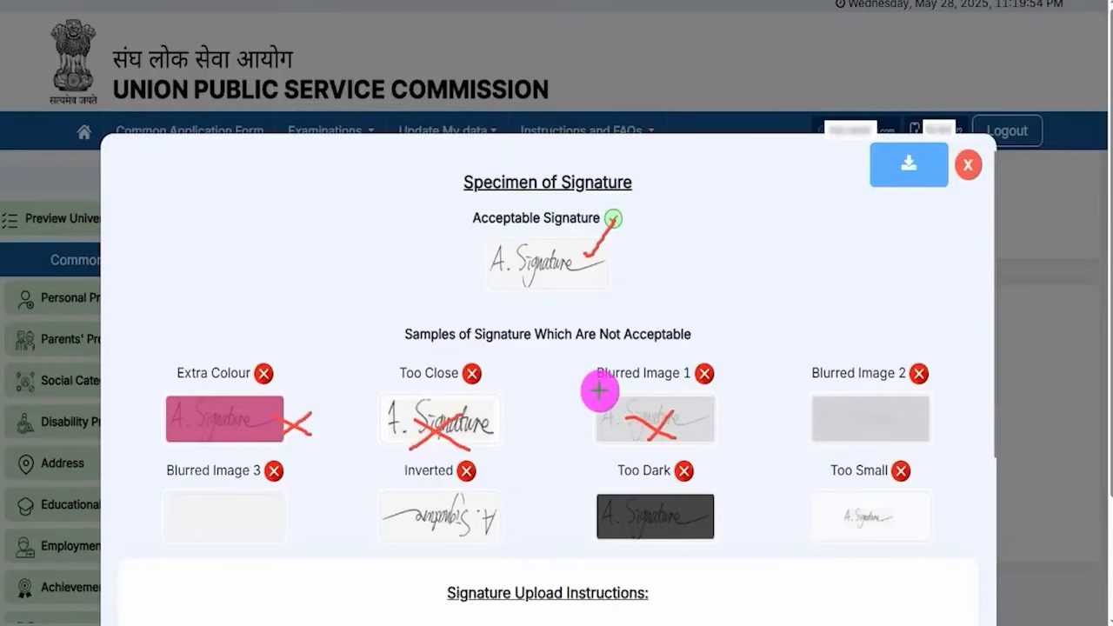
pyautogui.press('Escape')
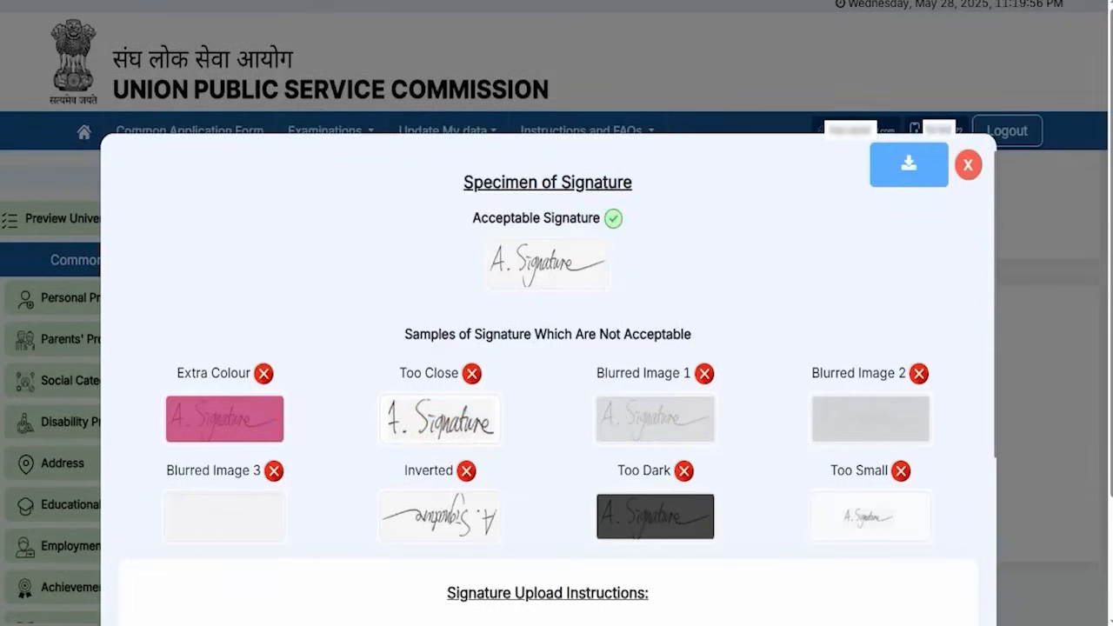
# Close the signature guidelines and point out the signature upload step
pyautogui.scroll(-3, 688, 461)
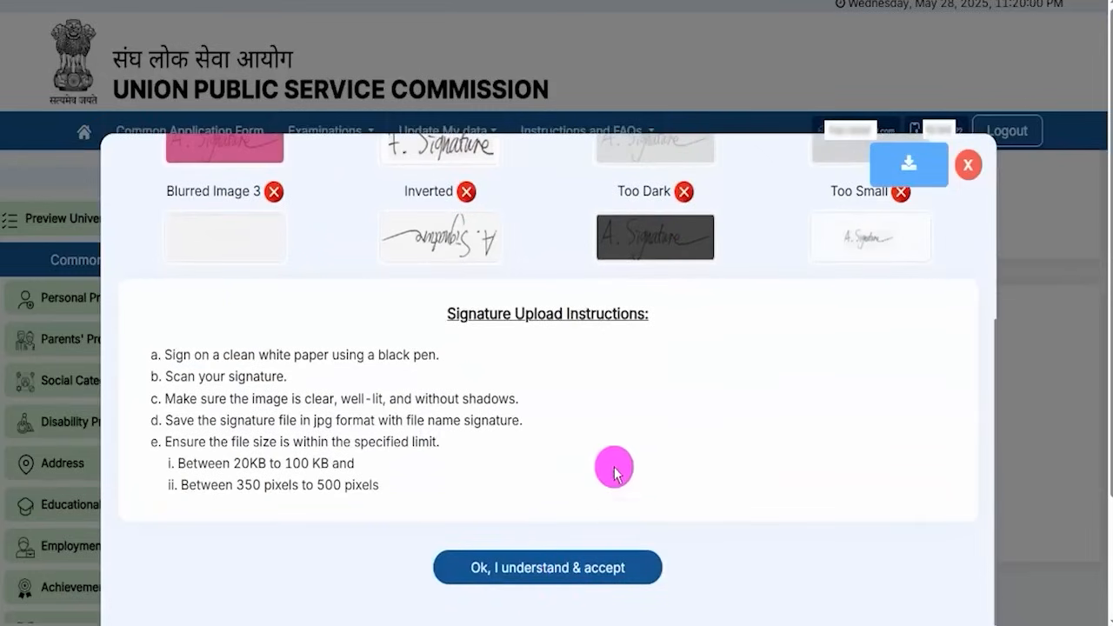
pyautogui.scroll(3, 754, 363)
pyautogui.click(966, 166)
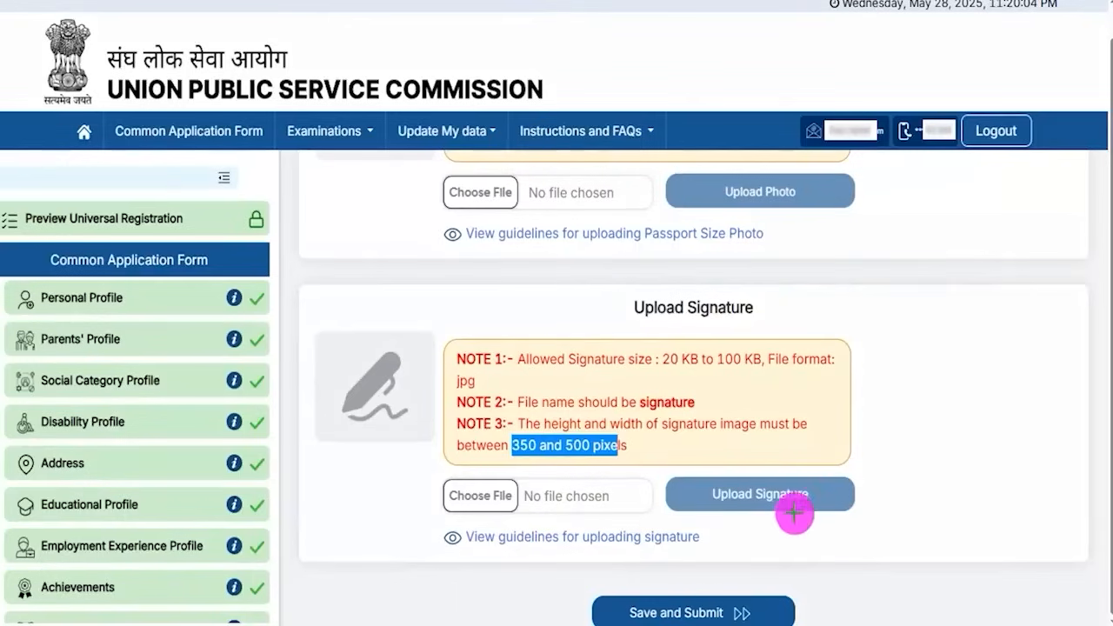
pyautogui.moveTo(814, 497); pyautogui.dragTo(852, 466)
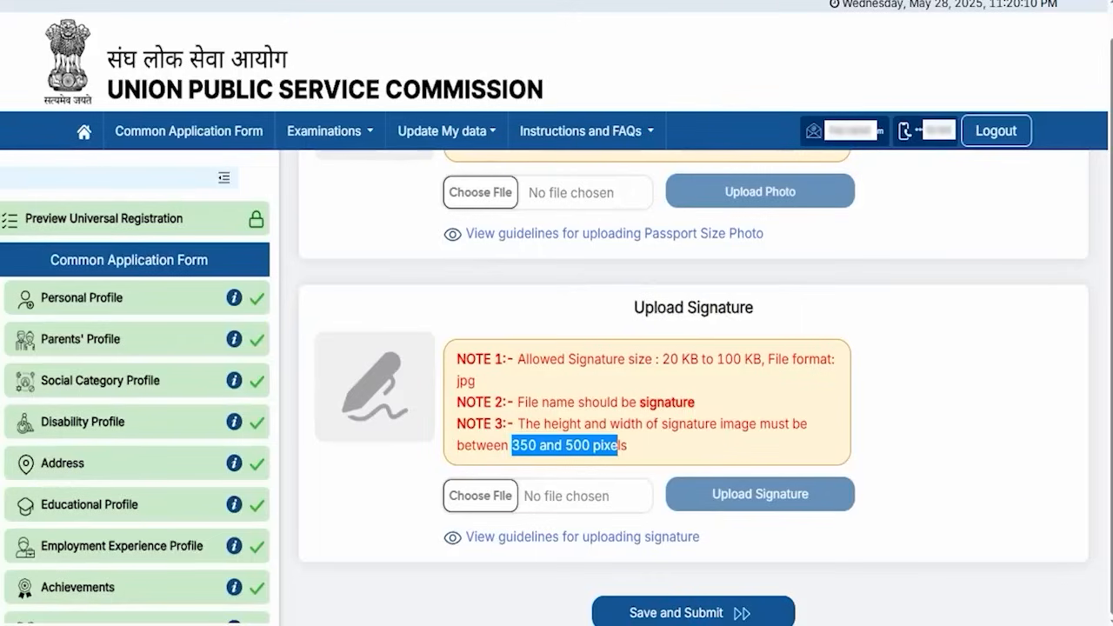
pyautogui.moveTo(991, 456); pyautogui.dragTo(824, 572)
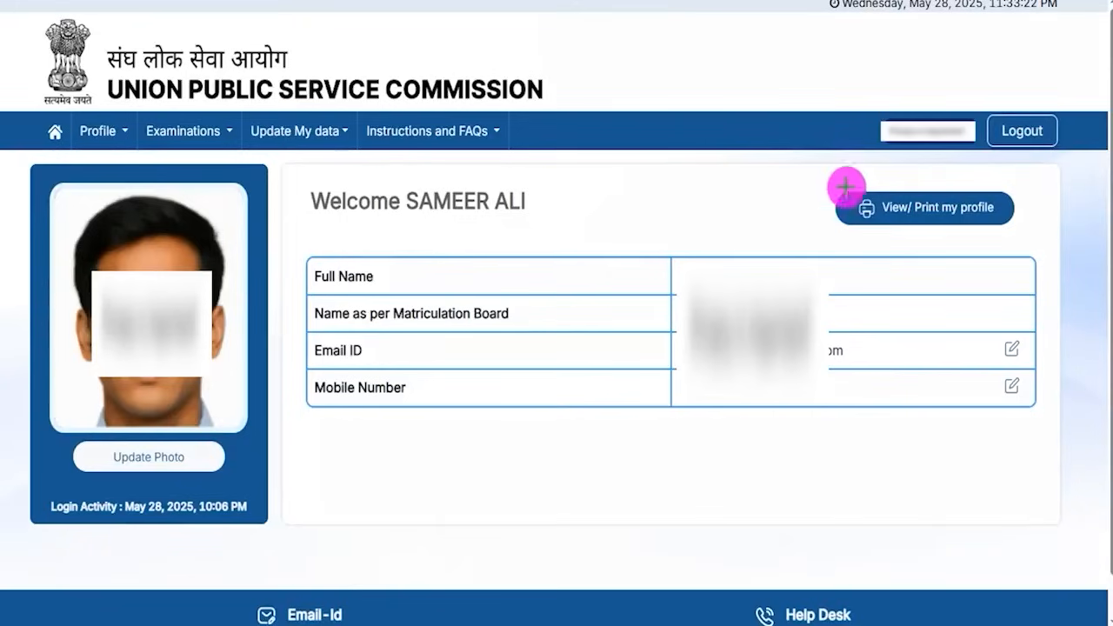
# Review the home page's profile, home and Common Application Form options, then go to Apply for Examinations
pyautogui.moveTo(819, 172)
pyautogui.mouseDown()
pyautogui.moveTo(1014, 218)
pyautogui.moveTo(1028, 238)
pyautogui.mouseUp()
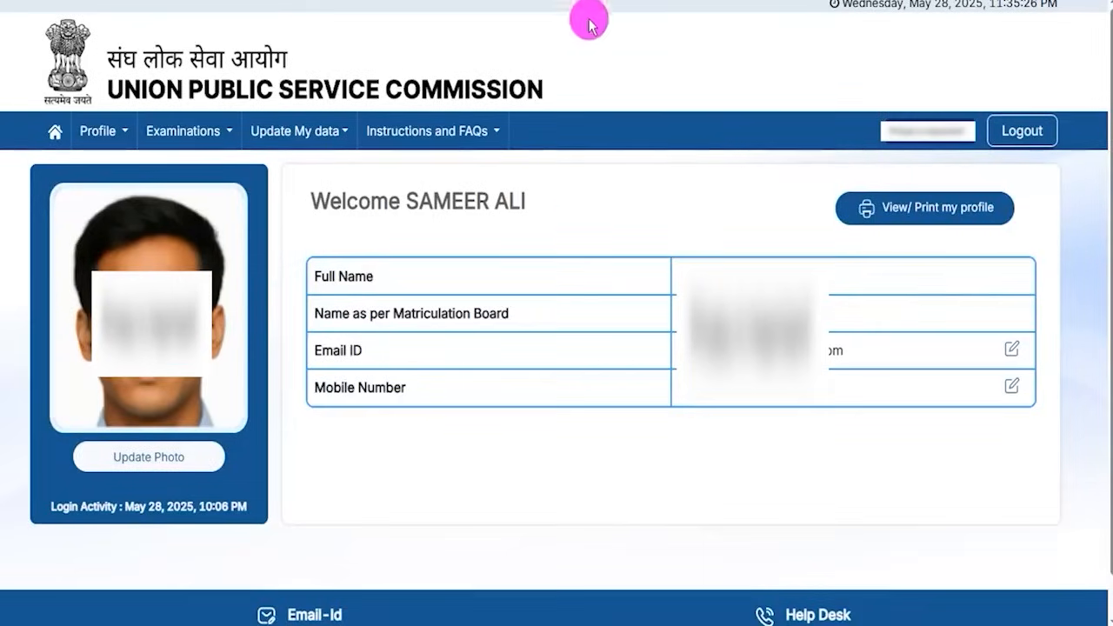
pyautogui.moveTo(33, 110); pyautogui.dragTo(70, 146)
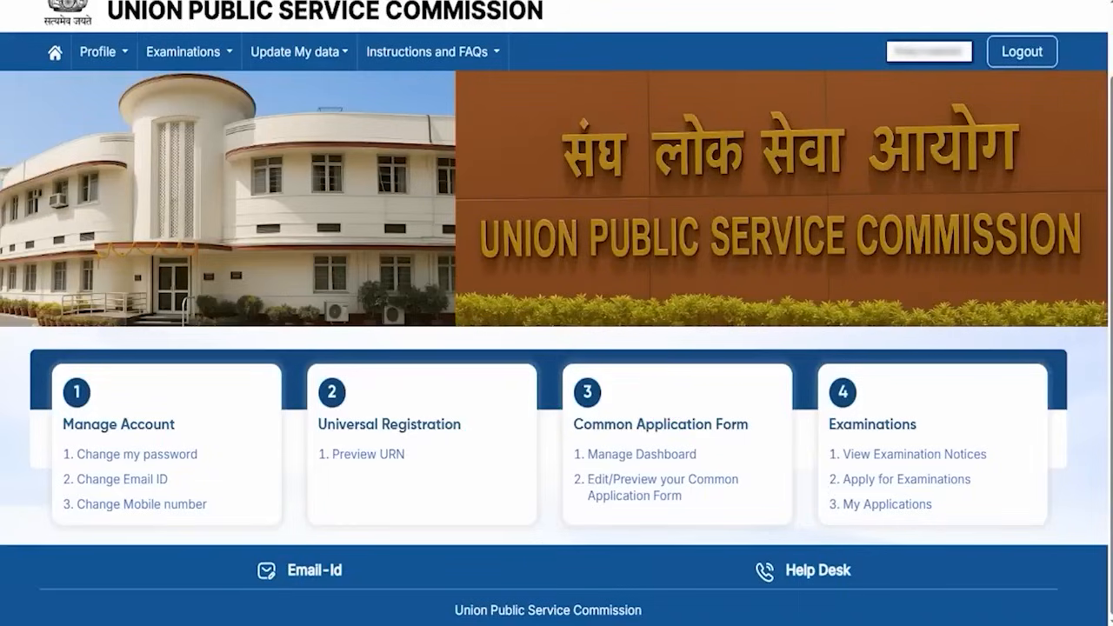
pyautogui.moveTo(567, 369)
pyautogui.mouseDown()
pyautogui.moveTo(708, 411)
pyautogui.moveTo(768, 528)
pyautogui.mouseUp()
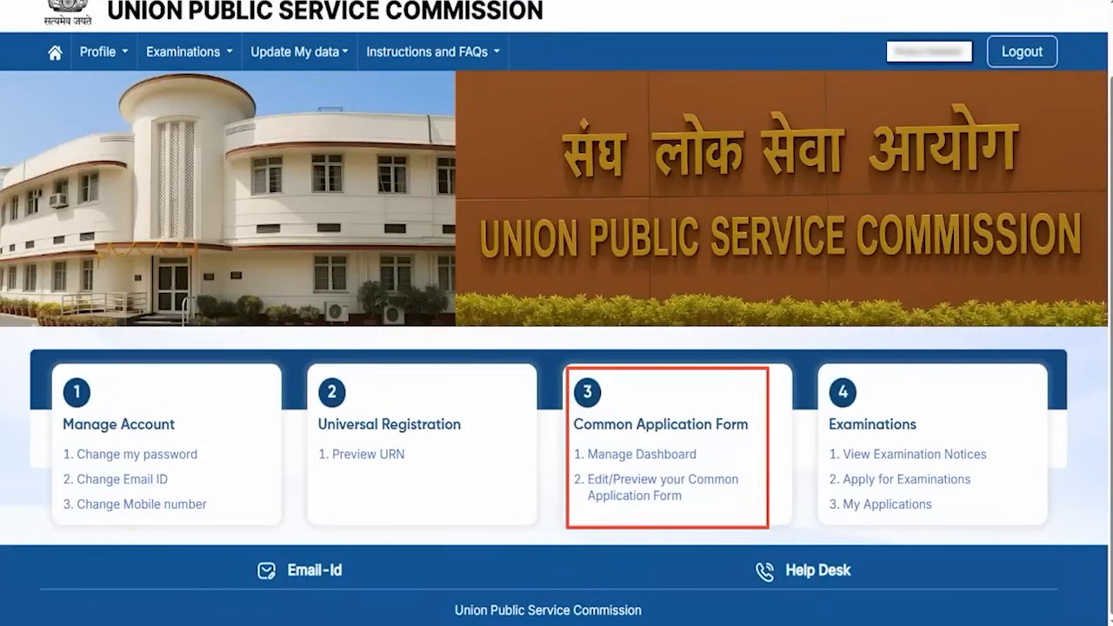
pyautogui.press('Escape')
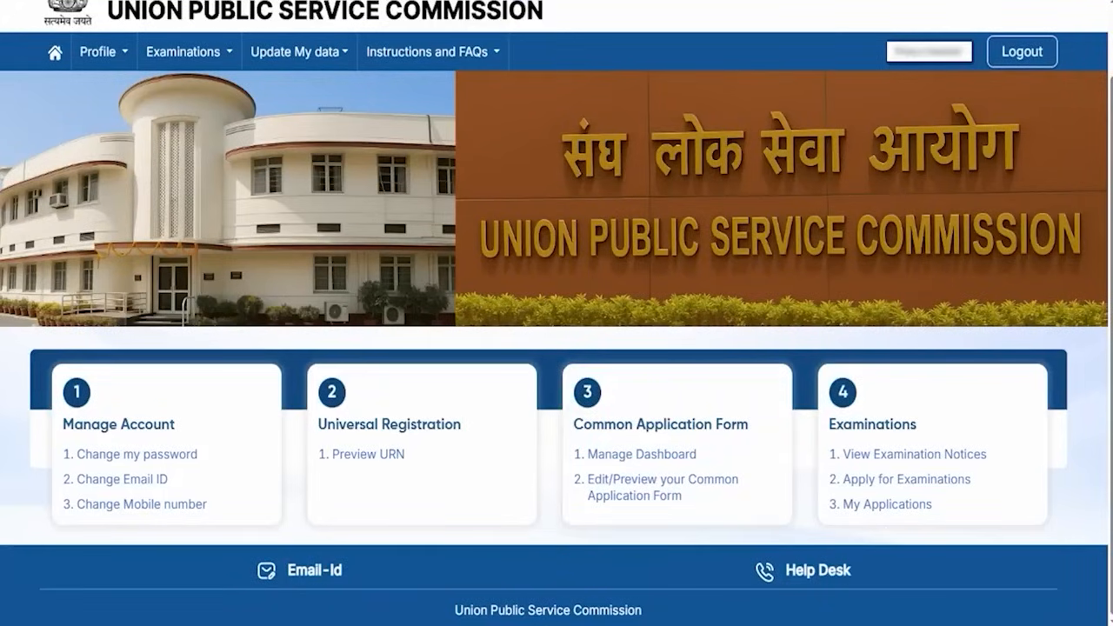
pyautogui.moveTo(824, 468); pyautogui.dragTo(975, 494)
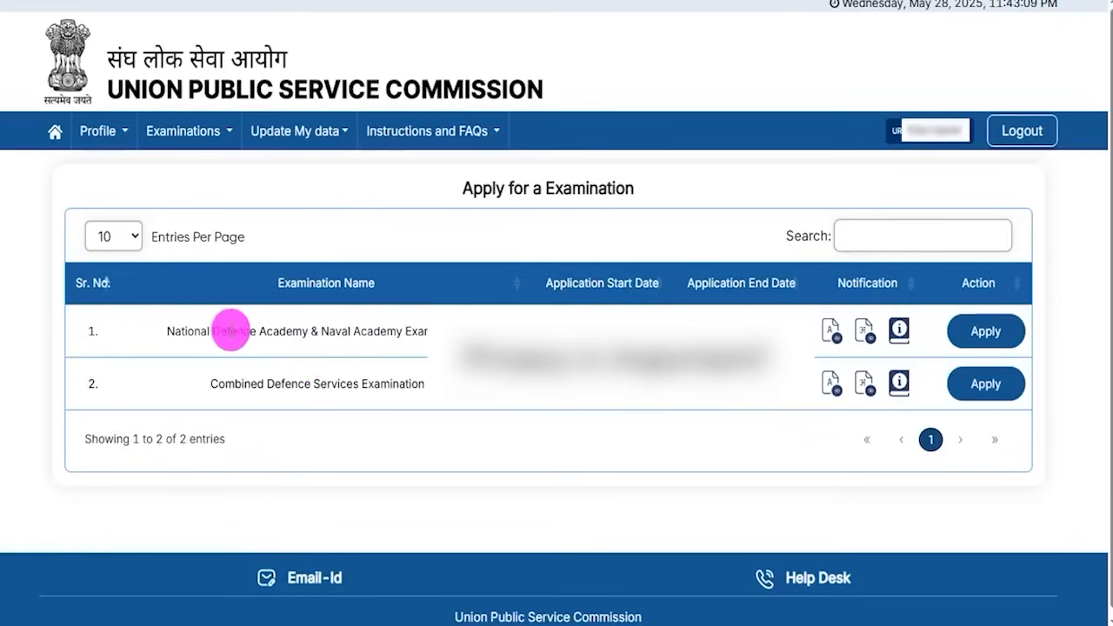
# Start the application for the National Defence Academy & Naval Academy Examination
pyautogui.moveTo(167, 332); pyautogui.dragTo(492, 324)
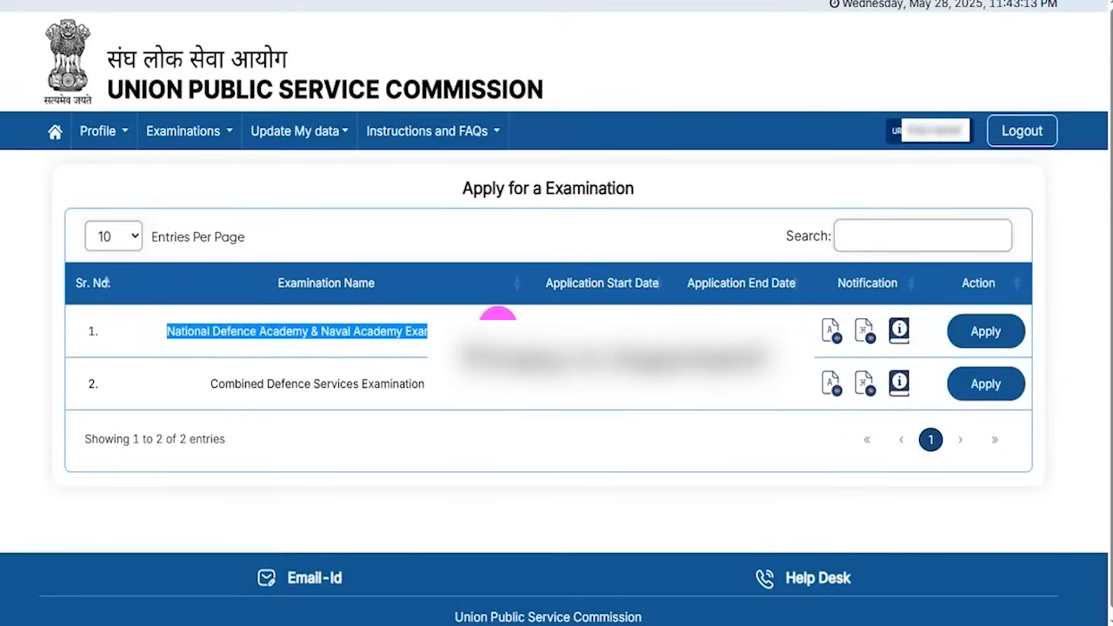
pyautogui.click(993, 328)
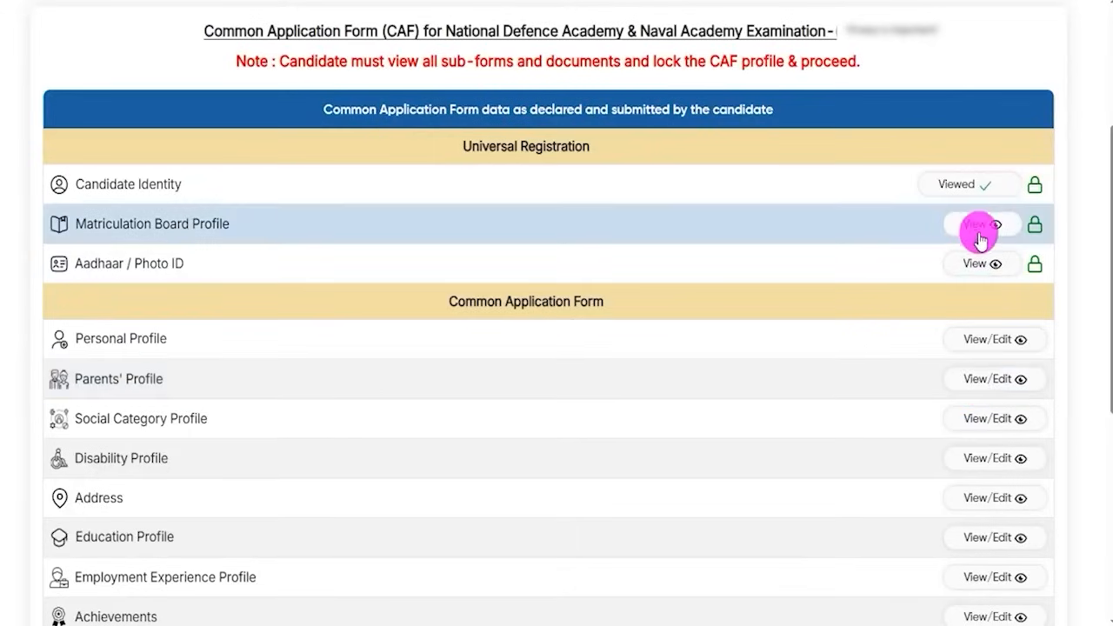
# Accept the declaration and lock the Common Application Form profile to proceed to Step 1
pyautogui.scroll(-5, 973, 347)
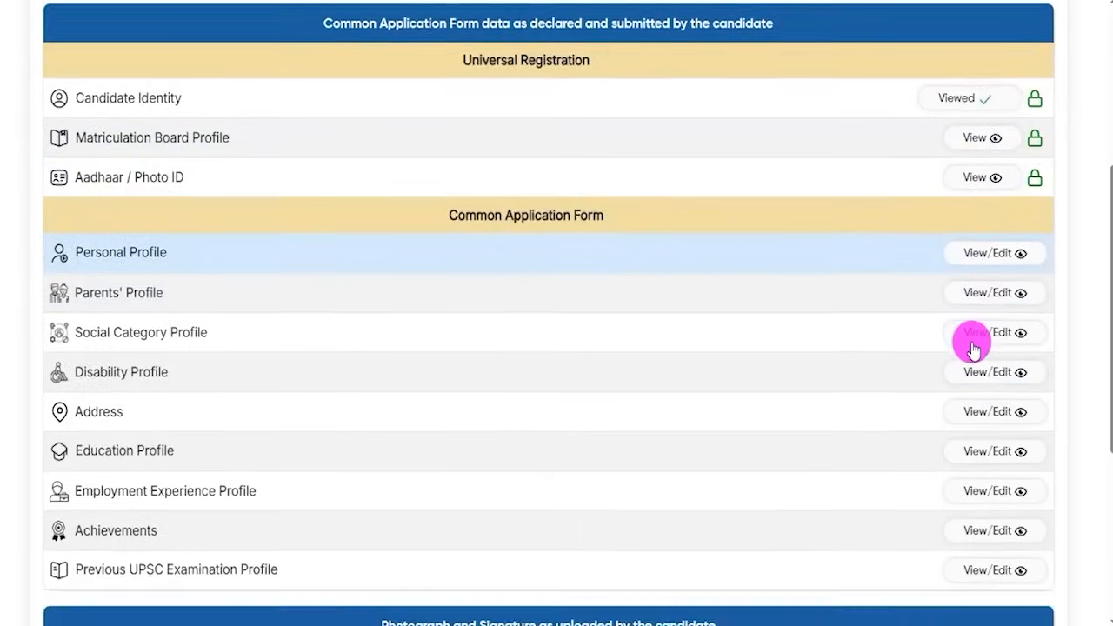
pyautogui.scroll(-1, 973, 348)
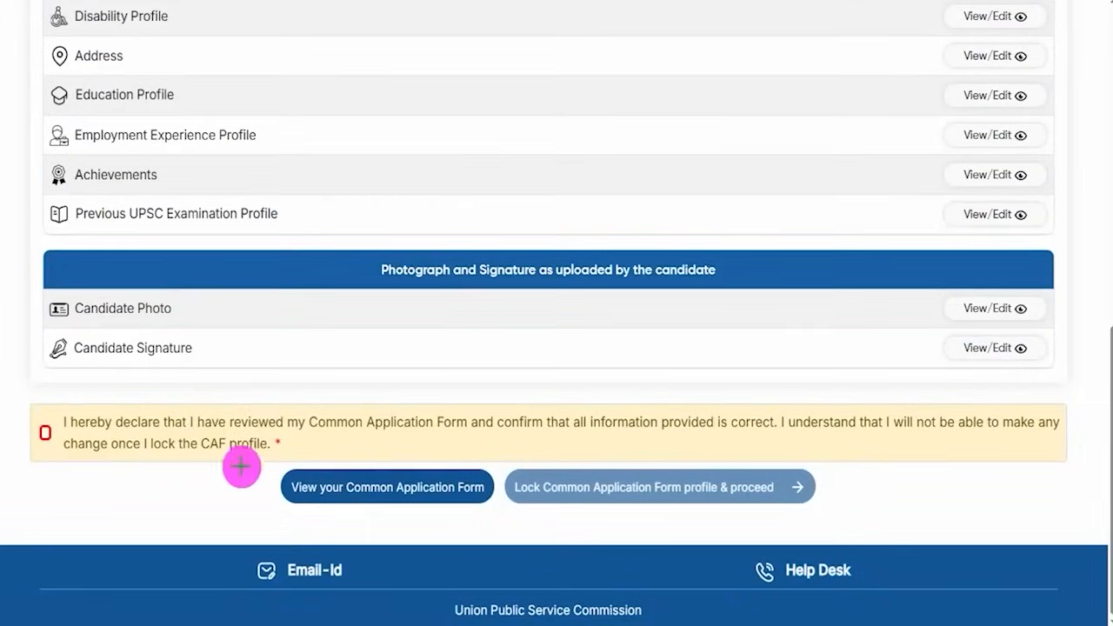
pyautogui.moveTo(74, 484); pyautogui.dragTo(267, 490)
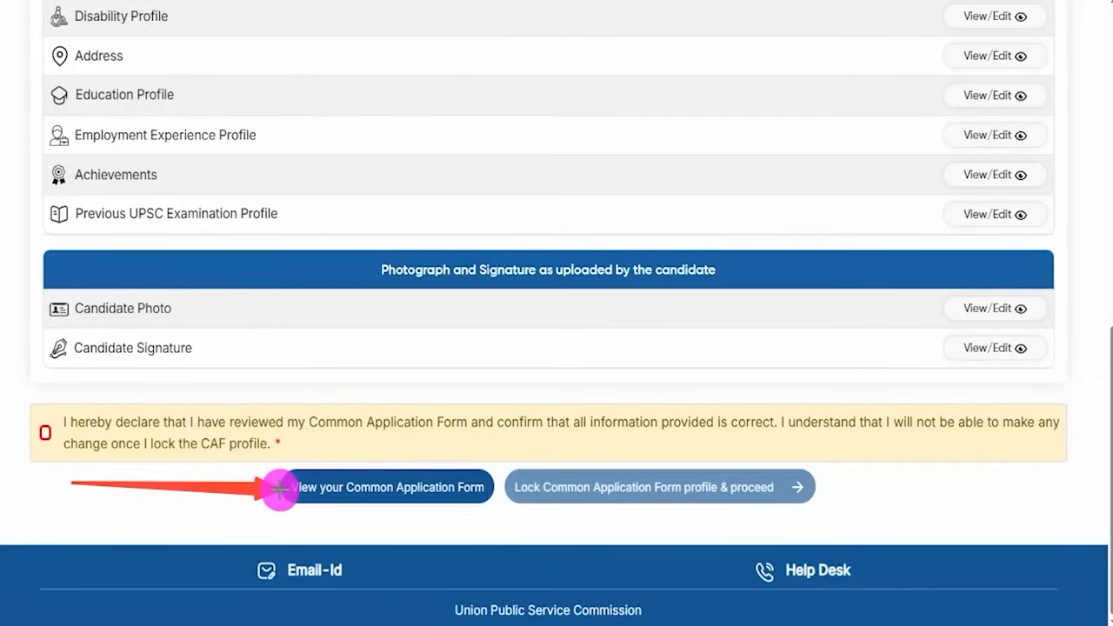
pyautogui.moveTo(1027, 434); pyautogui.dragTo(798, 485)
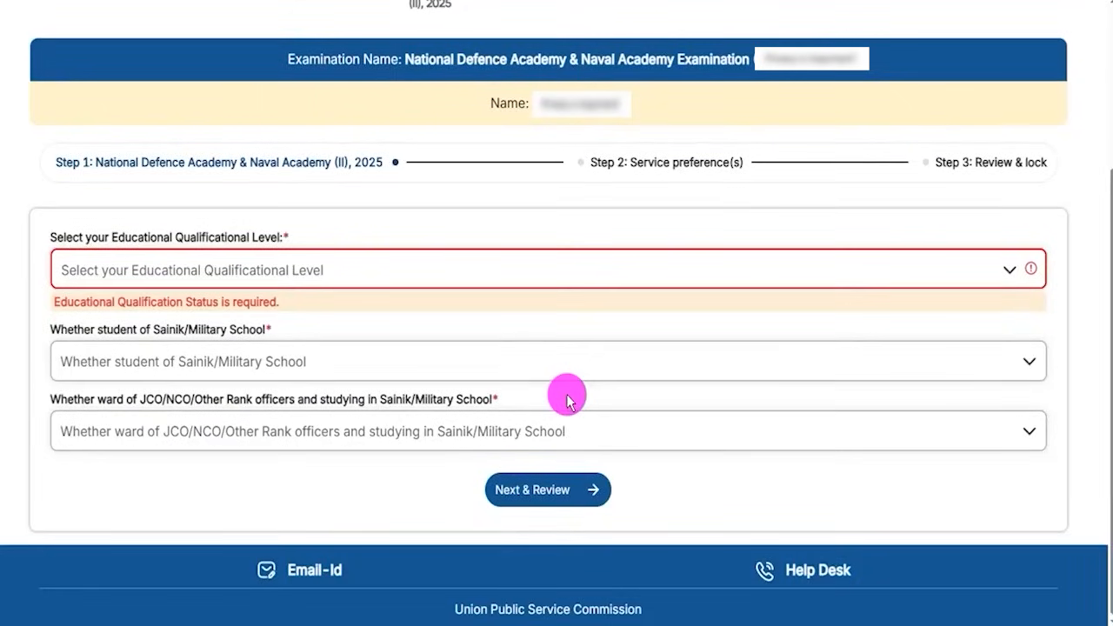
# Set educational qualification to passed 12th class with Physics, Chemistry and Maths
pyautogui.moveTo(138, 237); pyautogui.dragTo(241, 276)
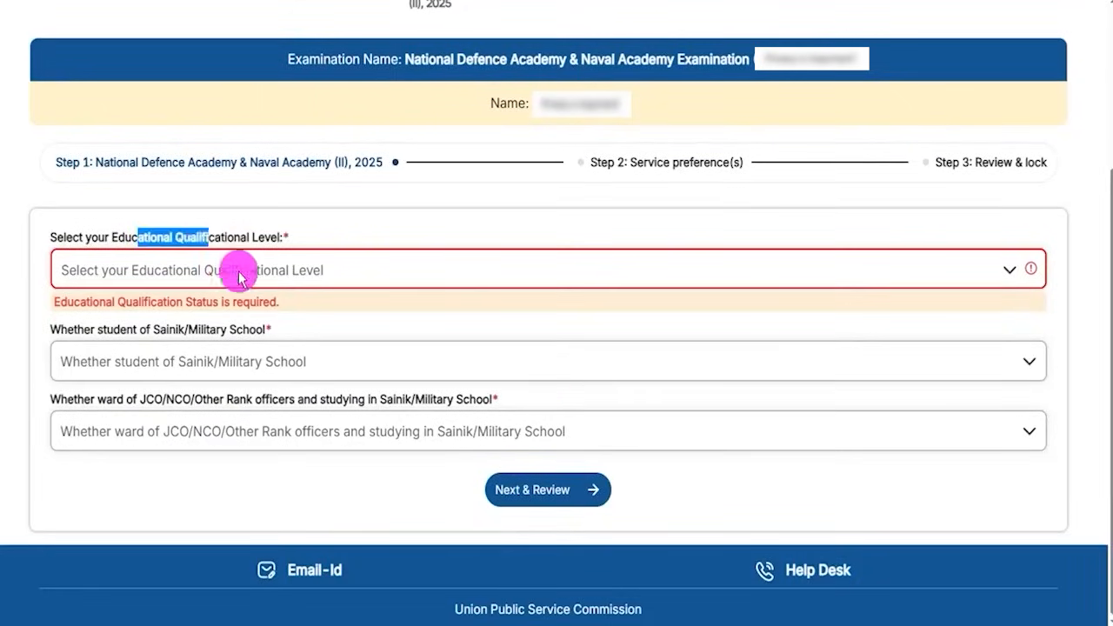
pyautogui.click(241, 277)
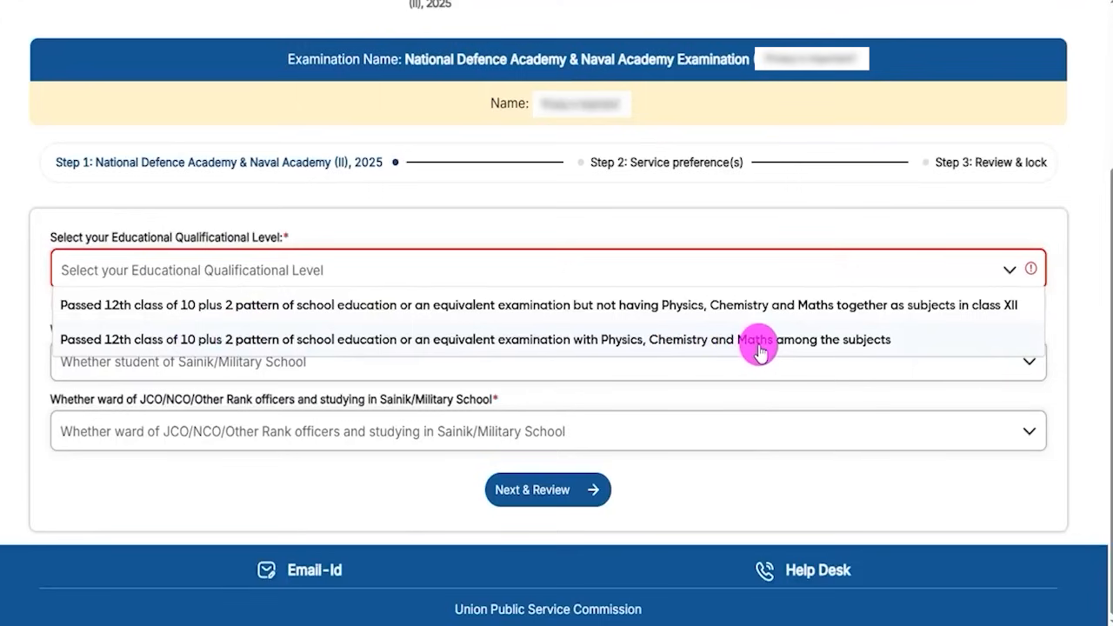
pyautogui.click(658, 346)
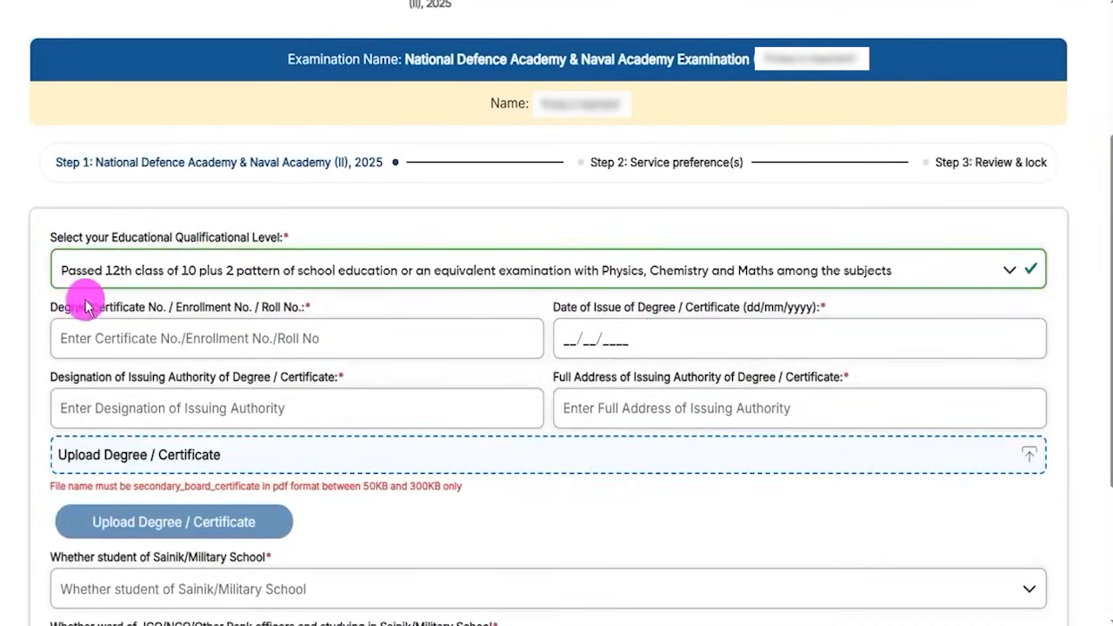
# Go through the certificate fields: number, issue date, issuing authority designation and address, and file-size rule
pyautogui.moveTo(58, 307); pyautogui.dragTo(278, 308)
pyautogui.click(212, 336)
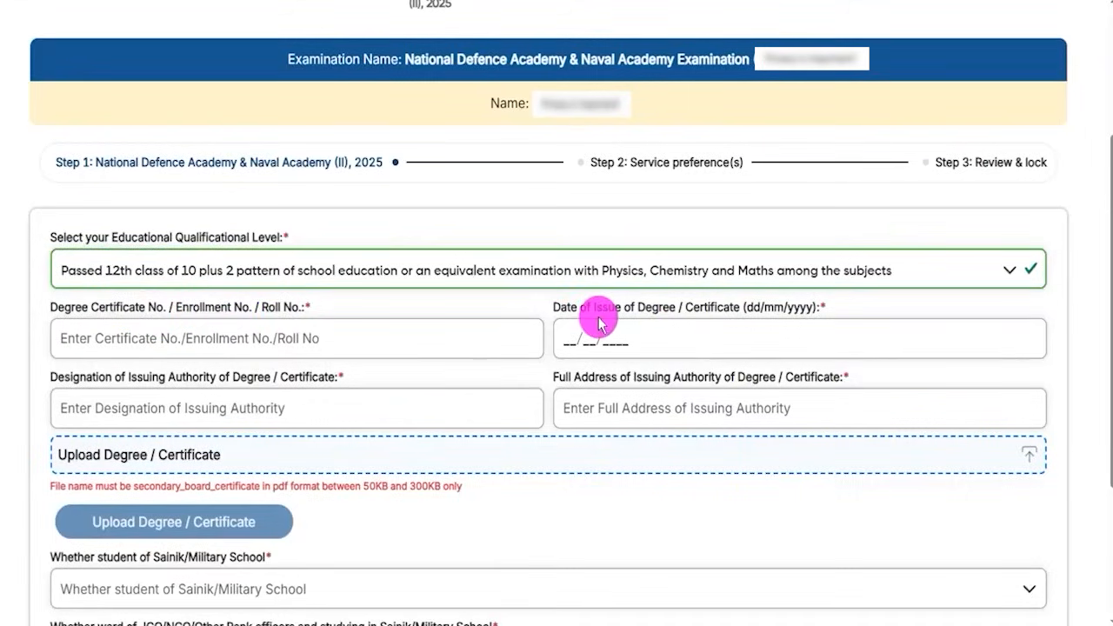
pyautogui.click(570, 340)
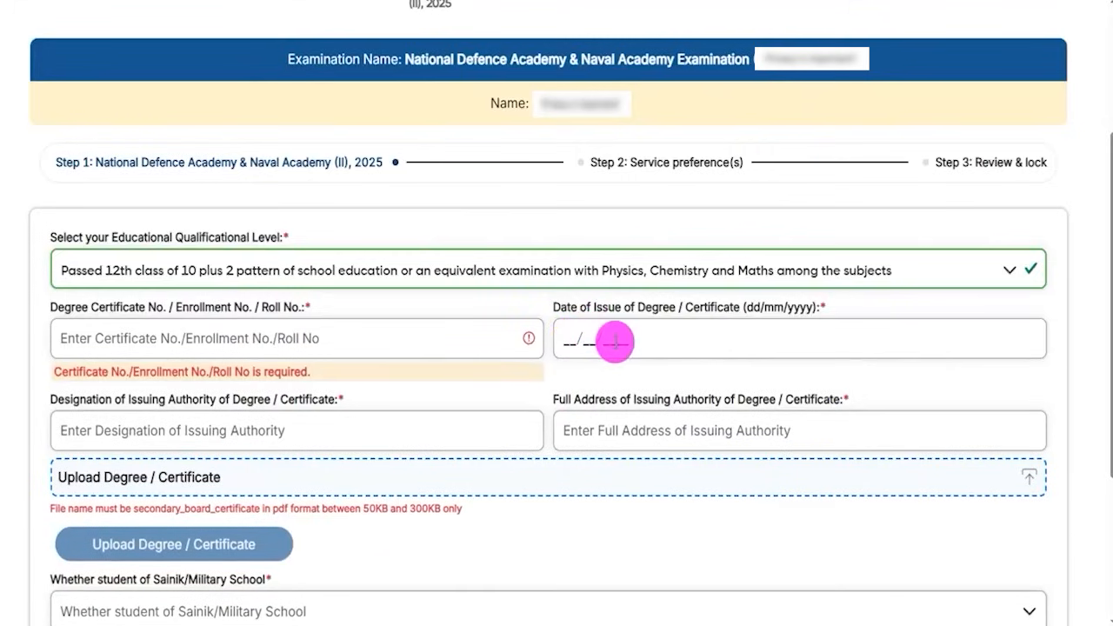
pyautogui.click(211, 432)
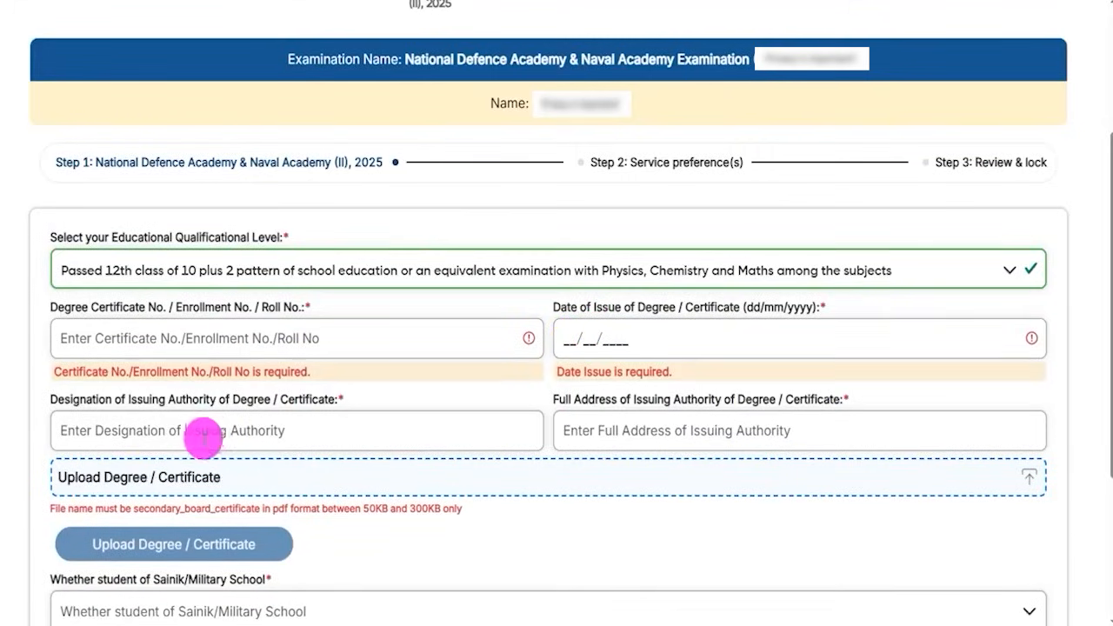
pyautogui.moveTo(65, 402); pyautogui.dragTo(303, 407)
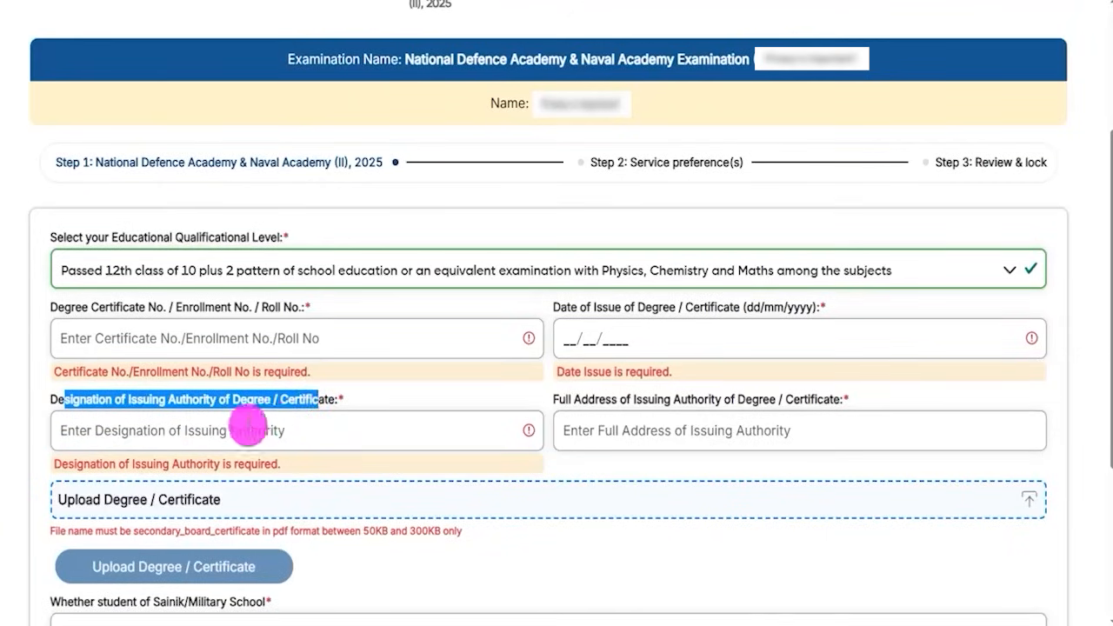
pyautogui.click(247, 427)
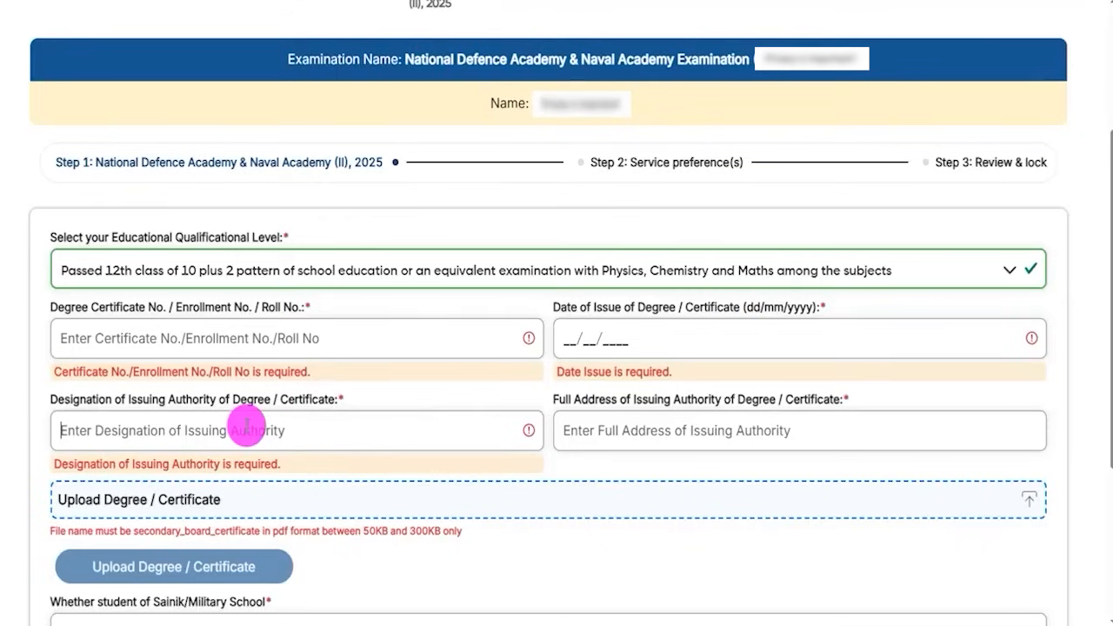
pyautogui.moveTo(581, 399); pyautogui.dragTo(661, 402)
pyautogui.click(636, 427)
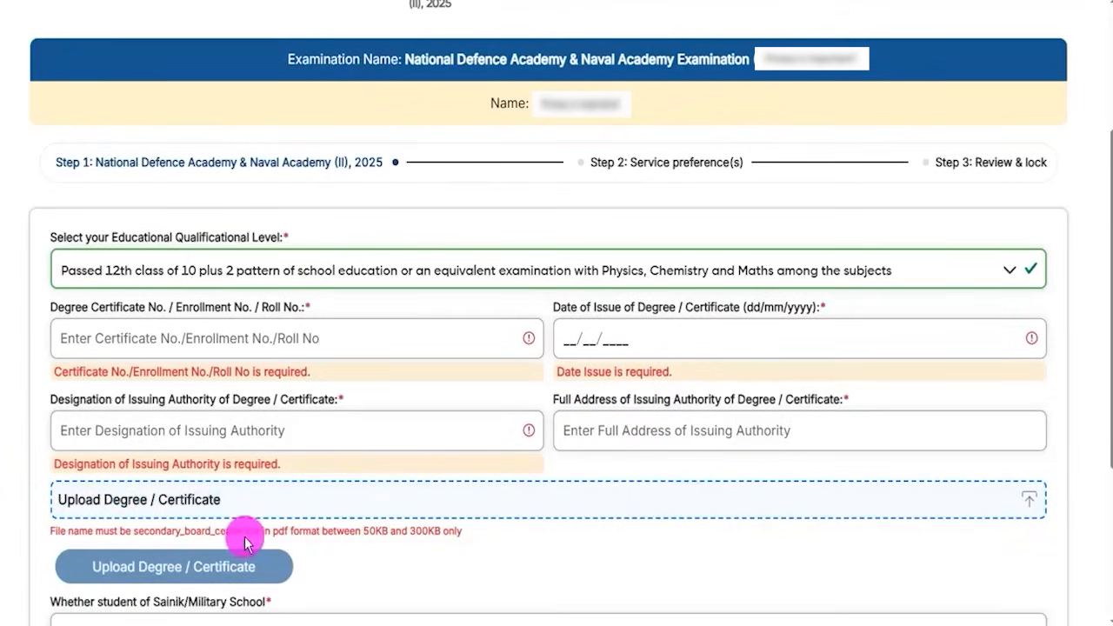
pyautogui.moveTo(139, 530); pyautogui.dragTo(456, 541)
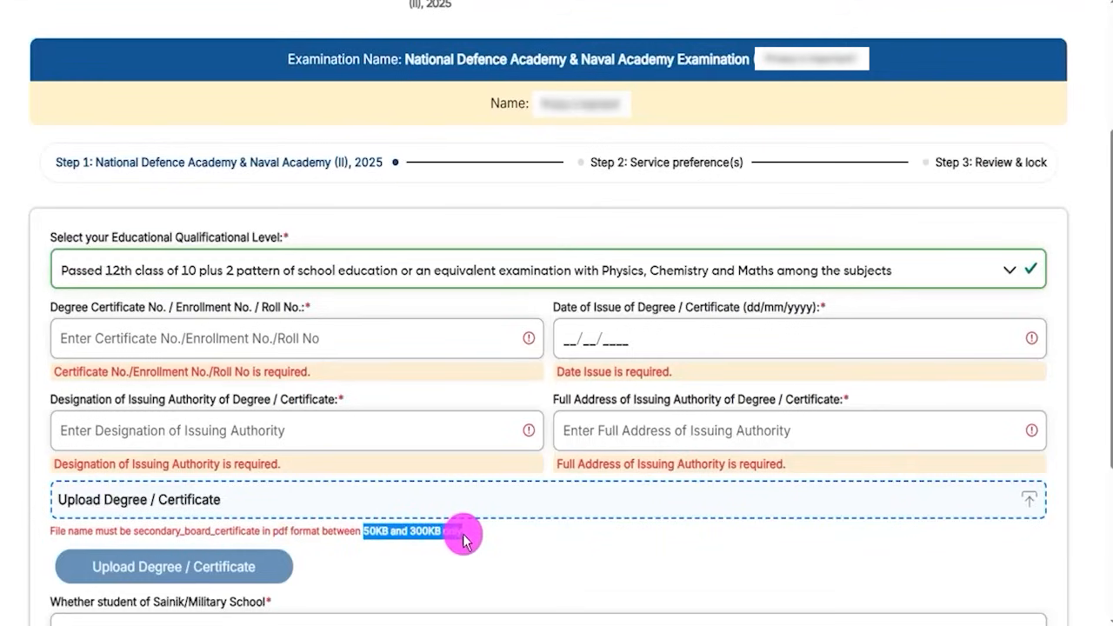
pyautogui.scroll(-3, 395, 292)
# Answer No to the Sainik/Military School student and JCO/NCO ward questions, then continue
pyautogui.click(395, 291)
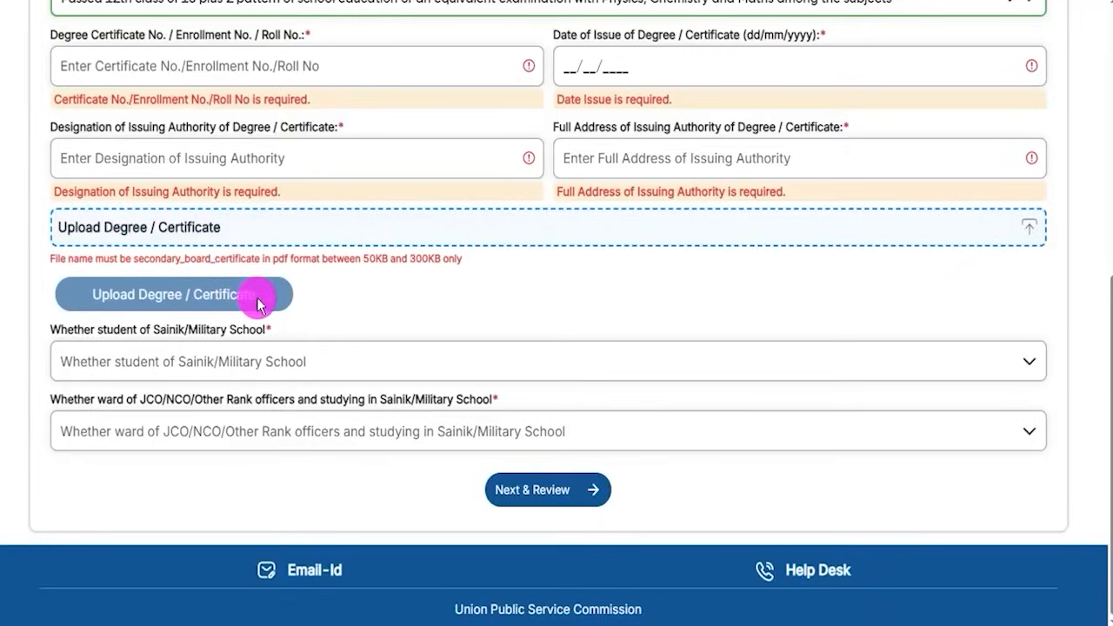
pyautogui.click(228, 365)
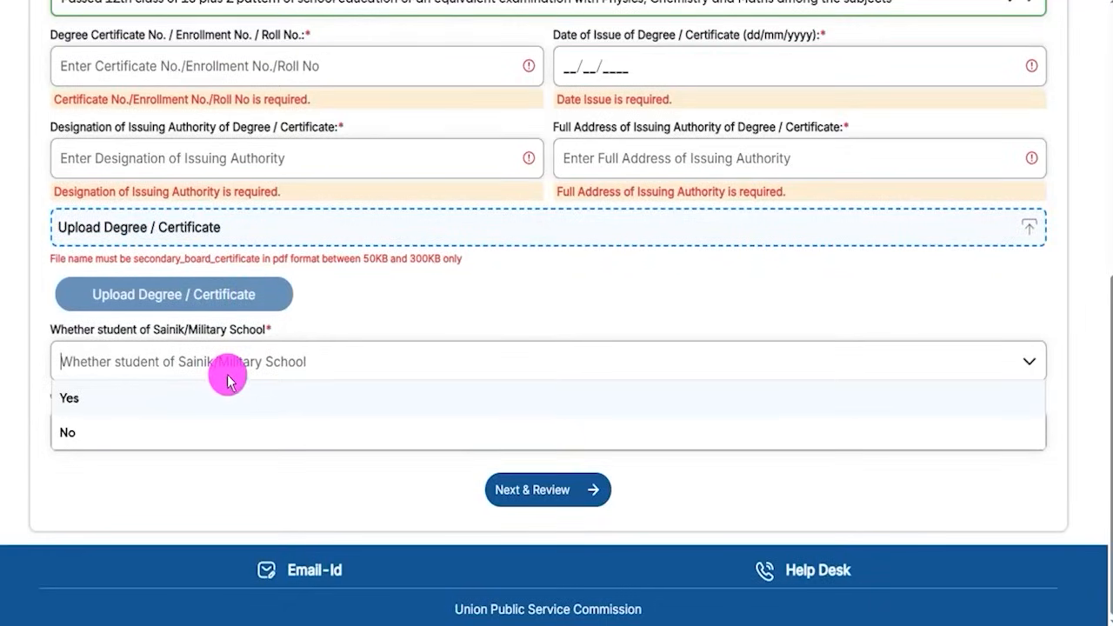
pyautogui.click(75, 399)
pyautogui.click(130, 367)
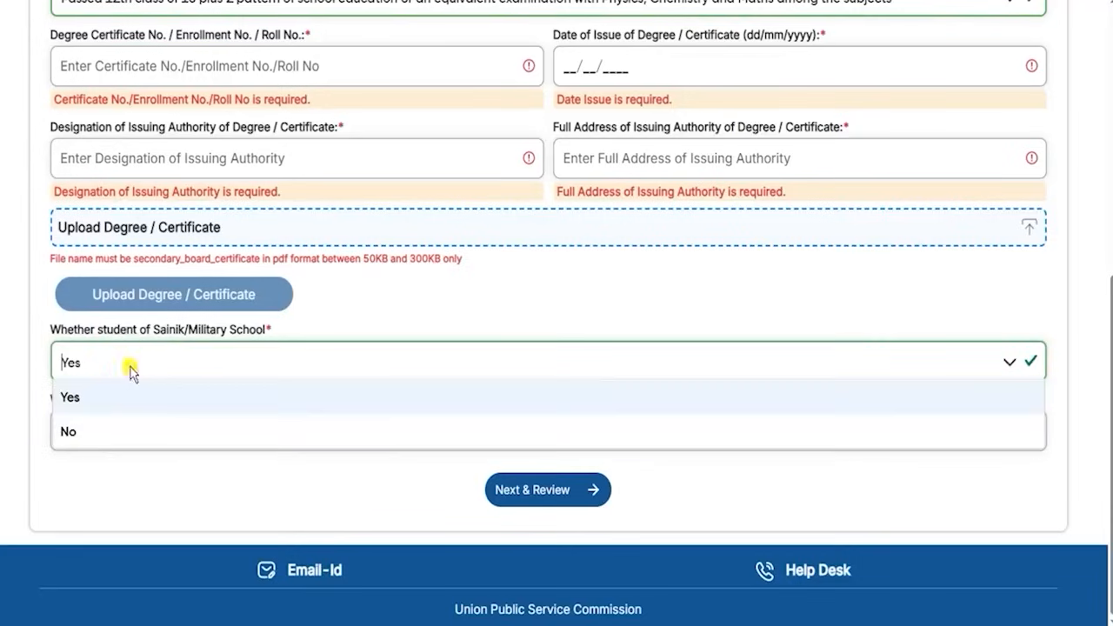
pyautogui.click(75, 427)
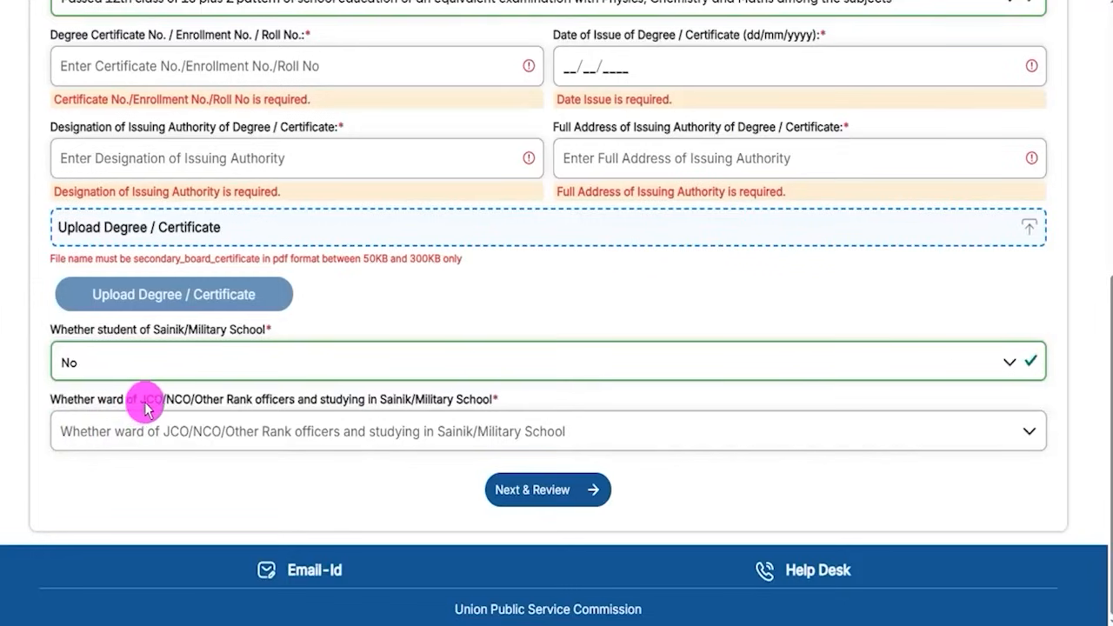
pyautogui.moveTo(203, 399); pyautogui.dragTo(425, 401)
pyautogui.click(355, 432)
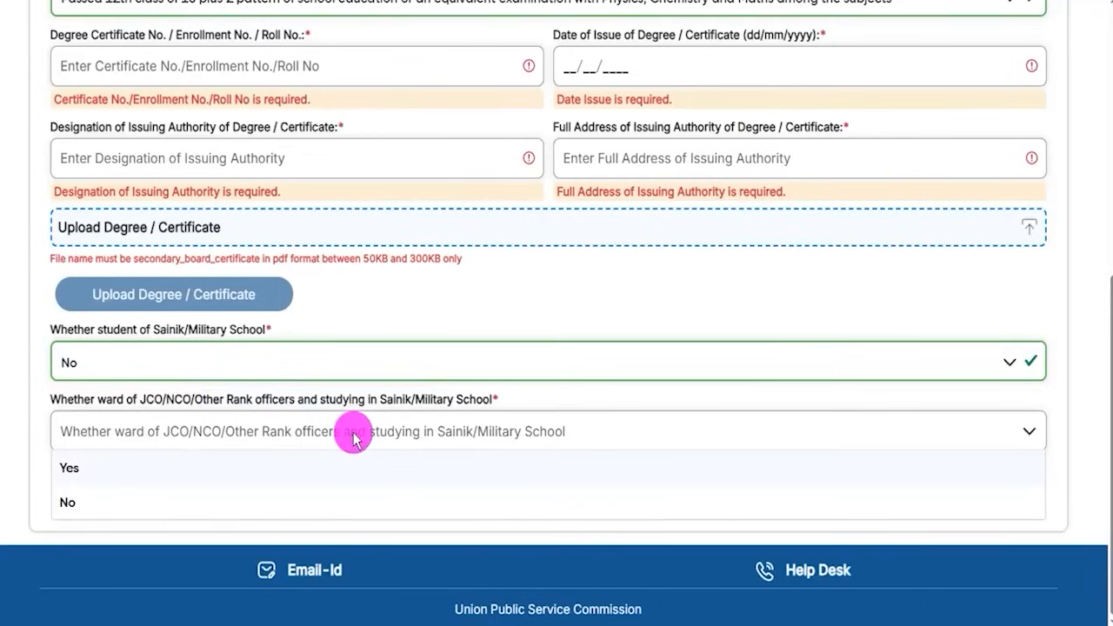
pyautogui.click(74, 502)
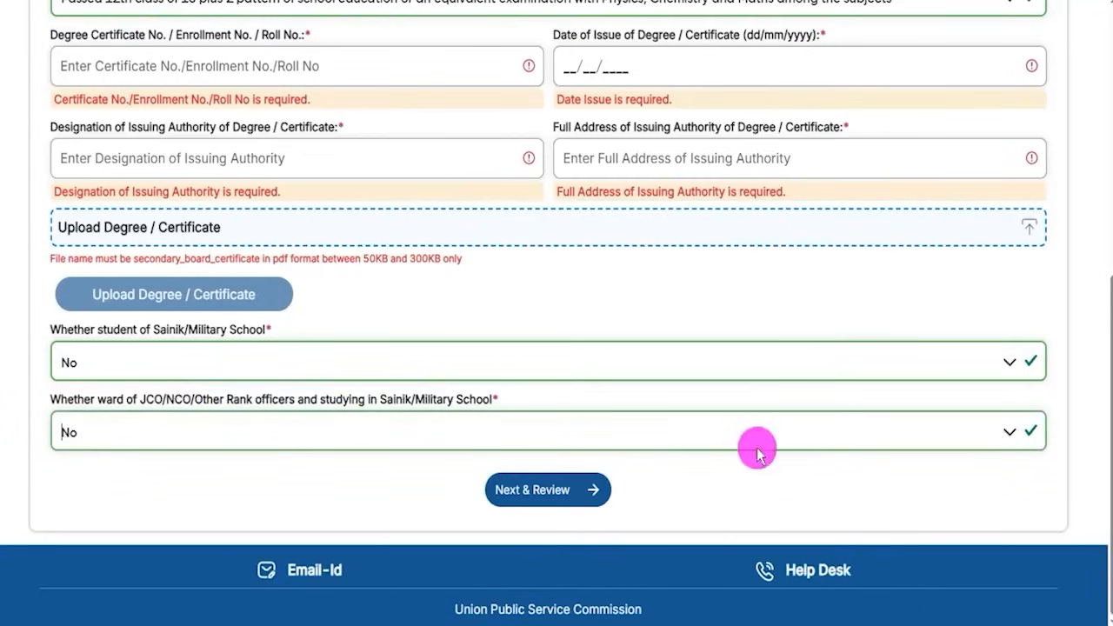
pyautogui.moveTo(883, 480); pyautogui.dragTo(630, 480)
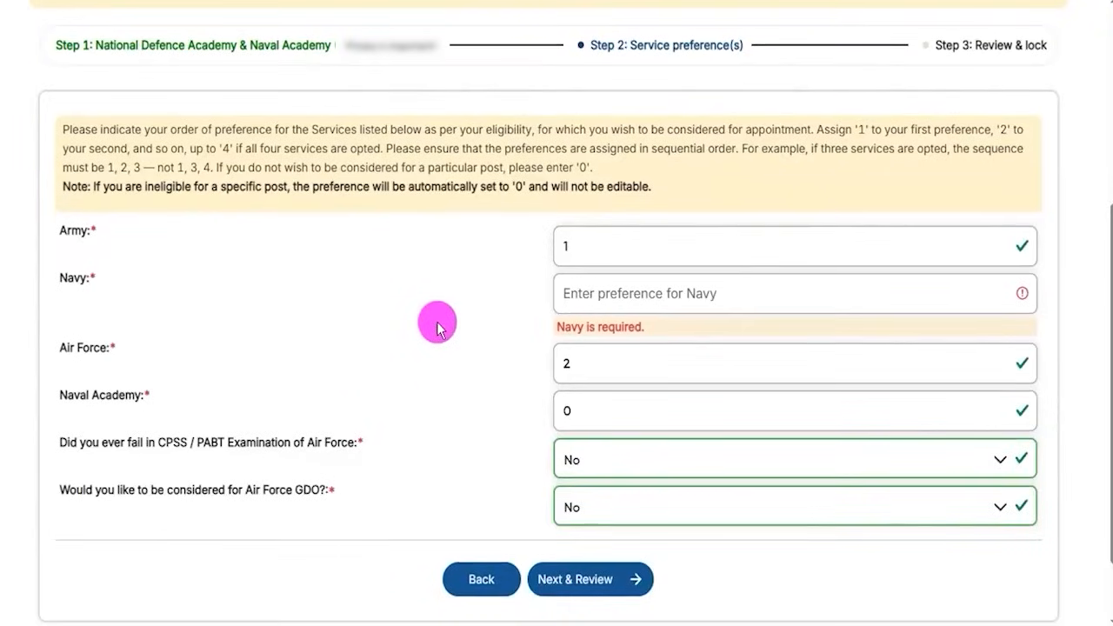
# Check the service preferences: Army set to 1 and Naval Academy to 0
pyautogui.moveTo(71, 230); pyautogui.dragTo(88, 231)
pyautogui.click(597, 247)
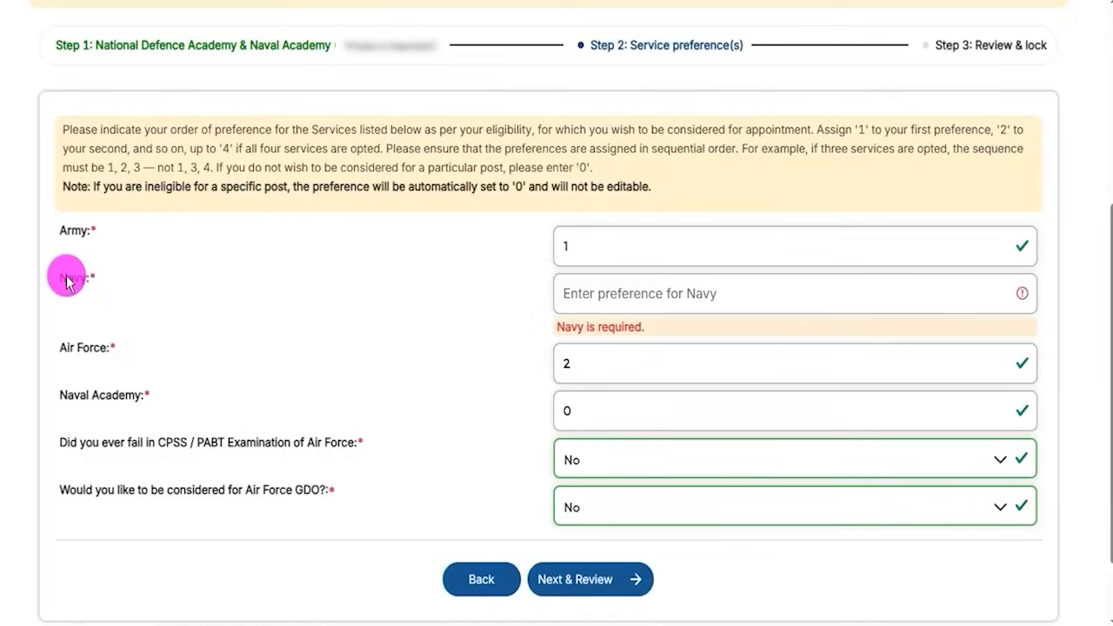
pyautogui.moveTo(68, 280); pyautogui.dragTo(80, 278)
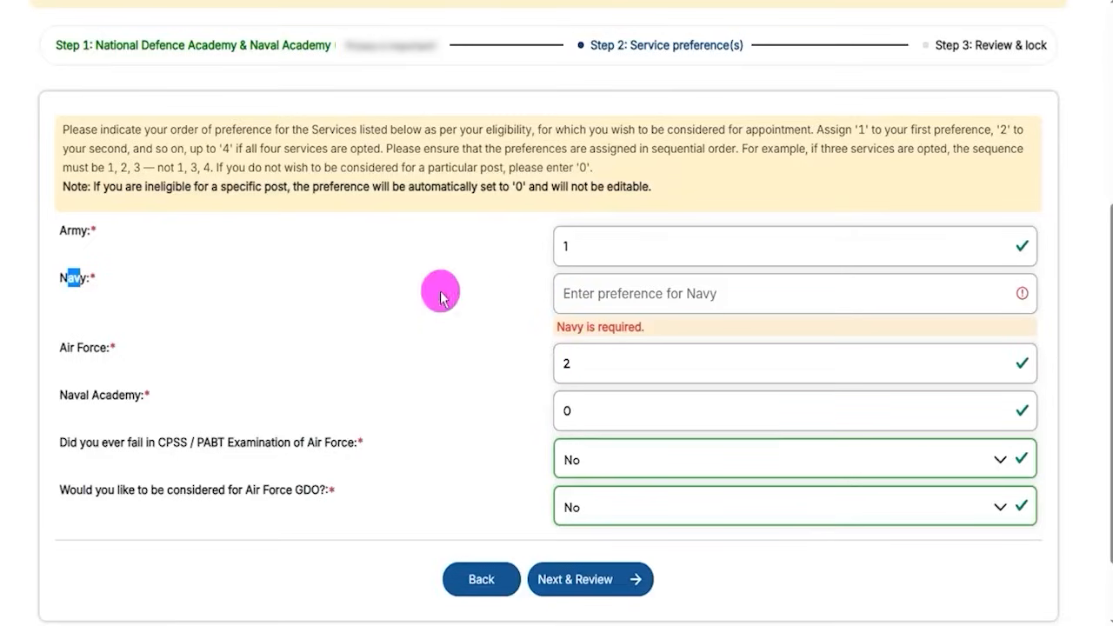
pyautogui.click(590, 409)
pyautogui.click(83, 442)
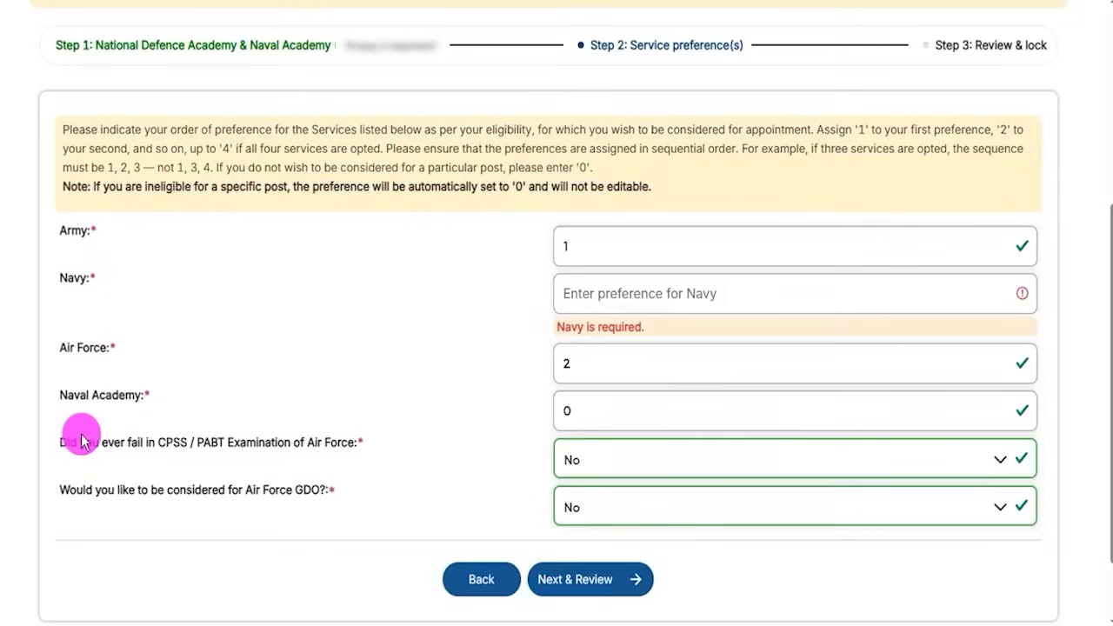
# Answer No to the CPSS/PABT failure and Air Force GDO questions and continue to review
pyautogui.moveTo(85, 442); pyautogui.dragTo(617, 455)
pyautogui.click(611, 455)
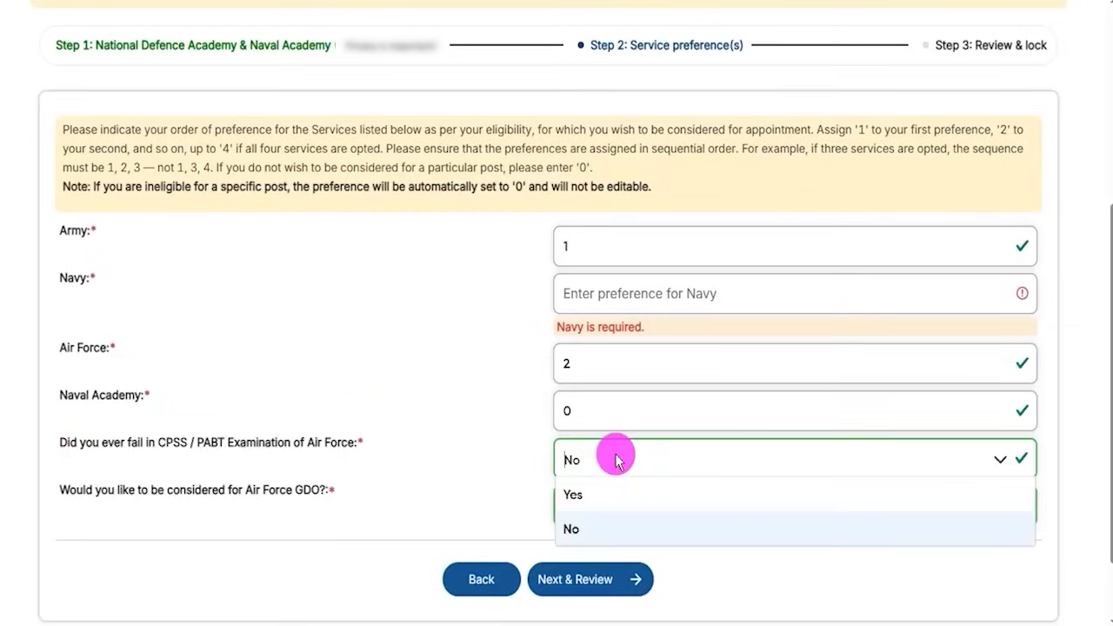
pyautogui.moveTo(105, 496); pyautogui.dragTo(348, 494)
pyautogui.click(566, 502)
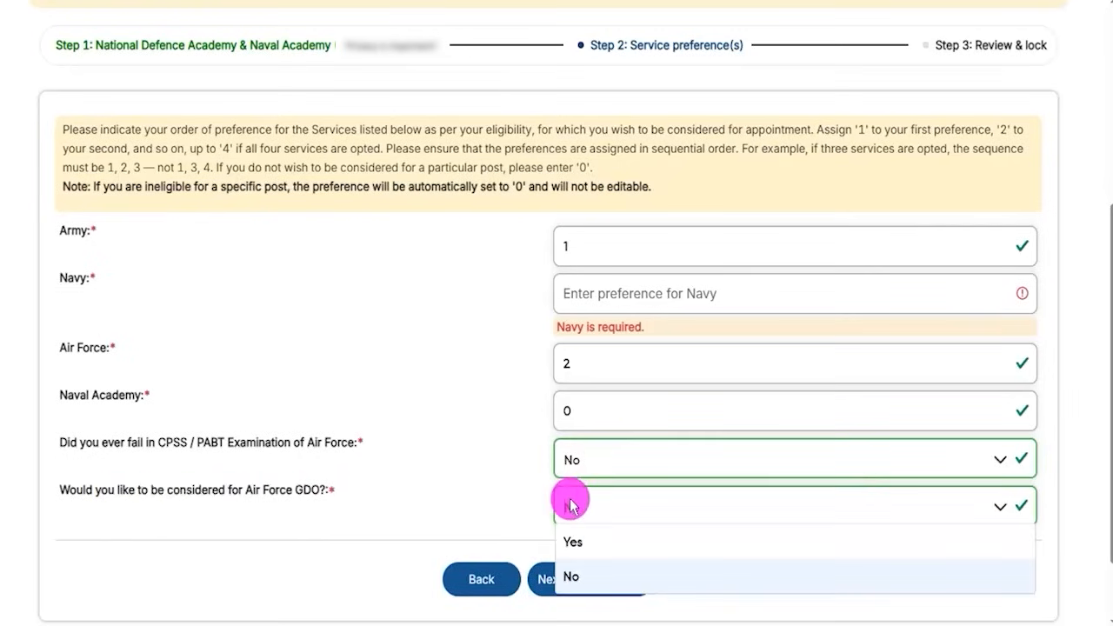
pyautogui.click(580, 576)
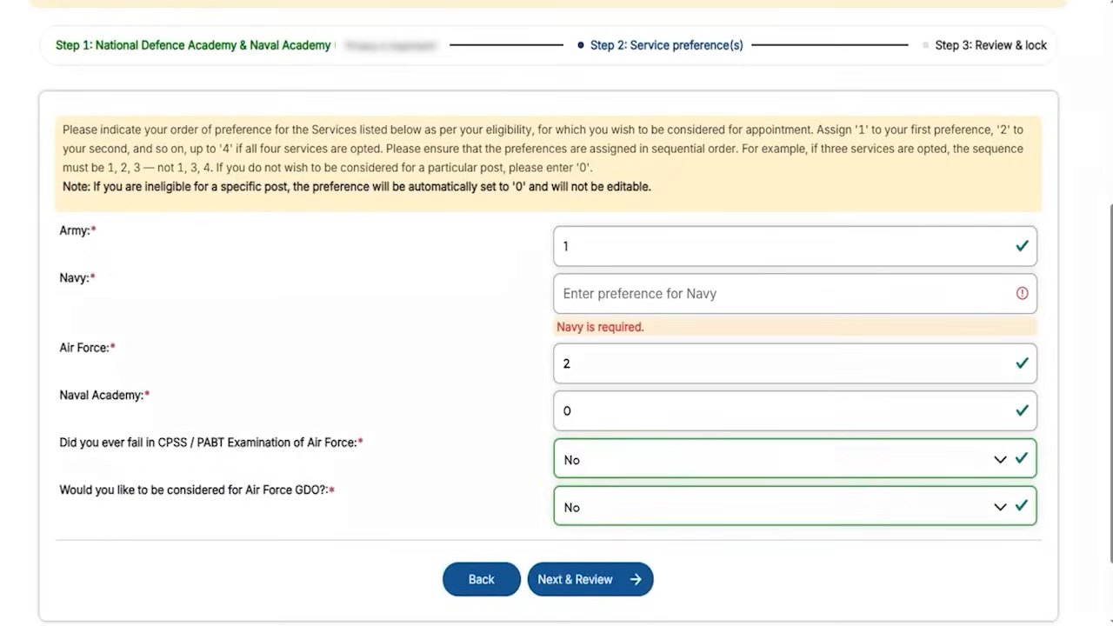
pyautogui.click(632, 565)
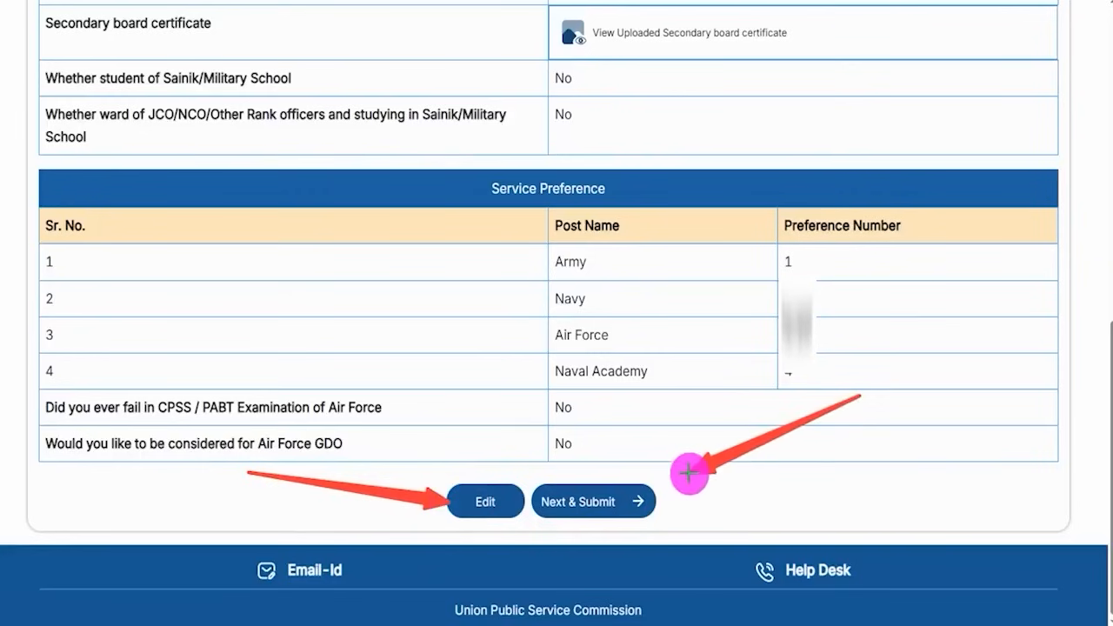
# Pick Faridabad from the examination centre list and look over the declaration statements
pyautogui.click(648, 501)
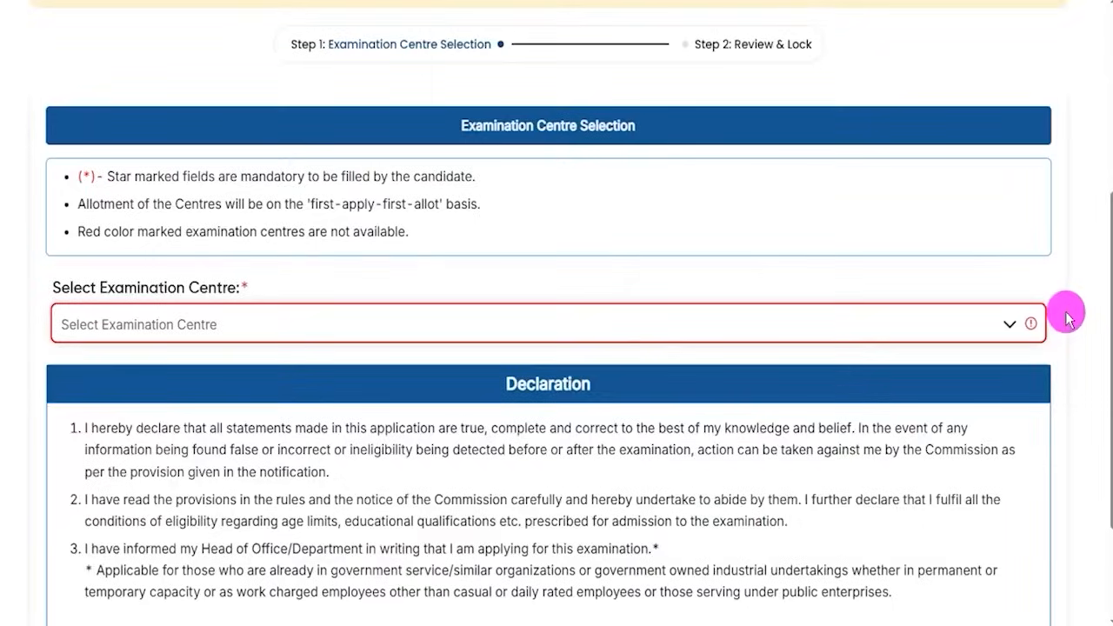
pyautogui.click(213, 325)
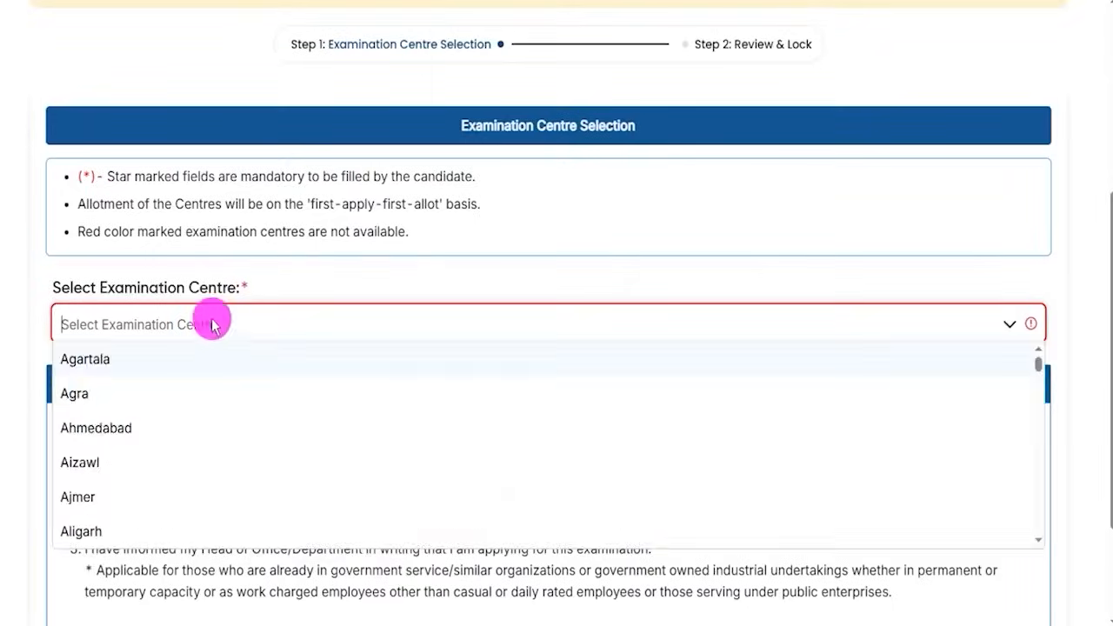
pyautogui.scroll(-10, 144, 442)
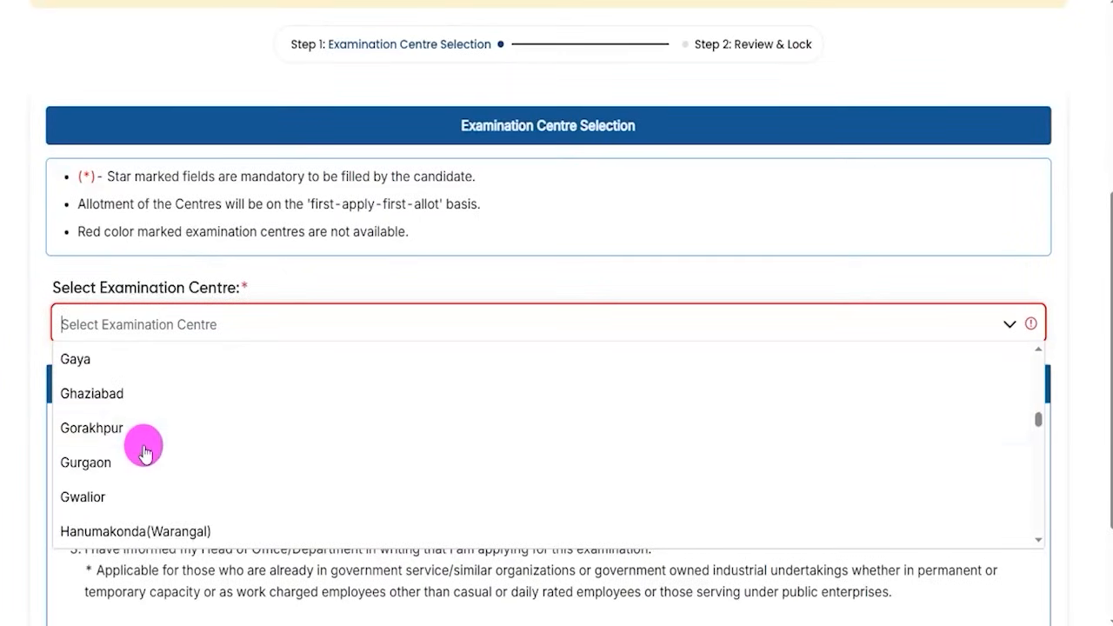
pyautogui.scroll(2, 144, 447)
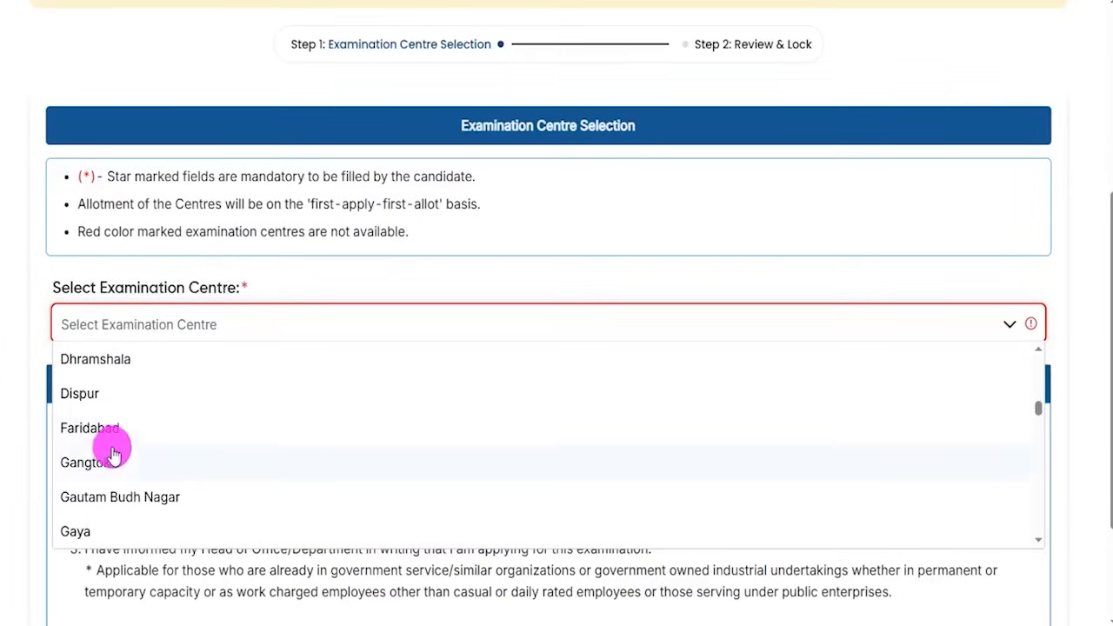
pyautogui.click(105, 446)
pyautogui.scroll(-2, 421, 457)
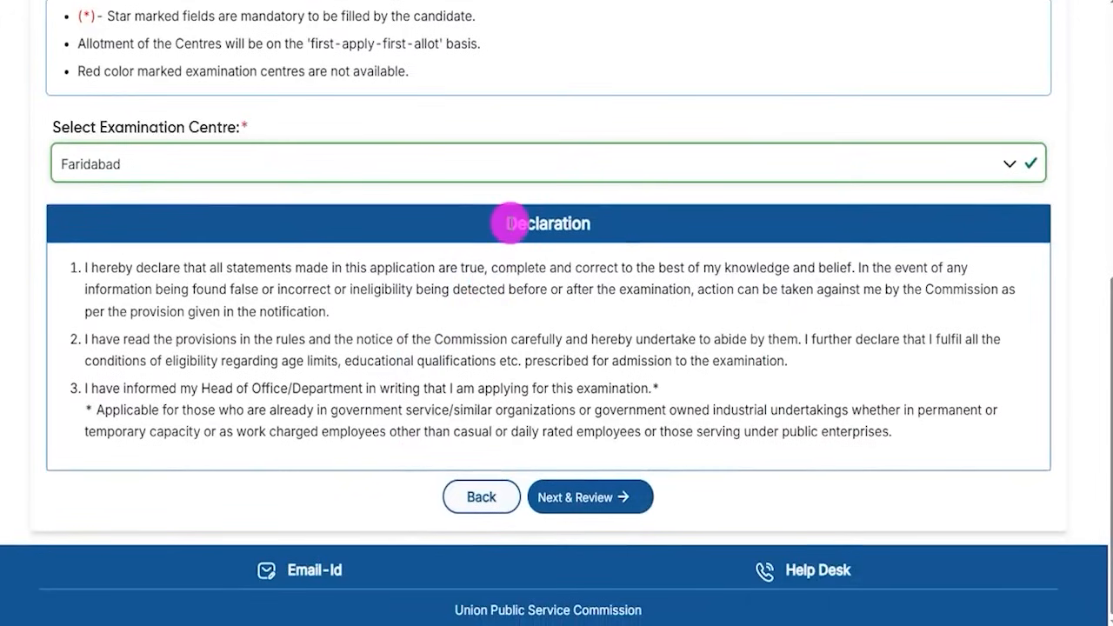
pyautogui.moveTo(216, 268); pyautogui.dragTo(416, 365)
pyautogui.click(416, 364)
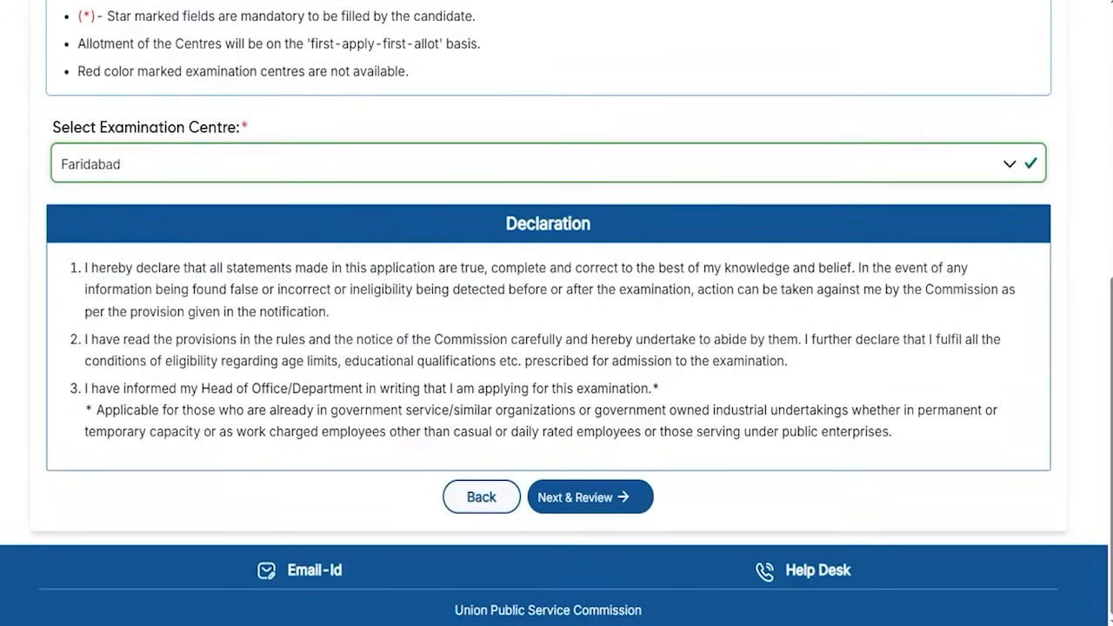
pyautogui.moveTo(915, 488); pyautogui.dragTo(642, 497)
# Submit the exam centre details, agree to the declaration to finally submit, and dismiss the success message
pyautogui.click(641, 496)
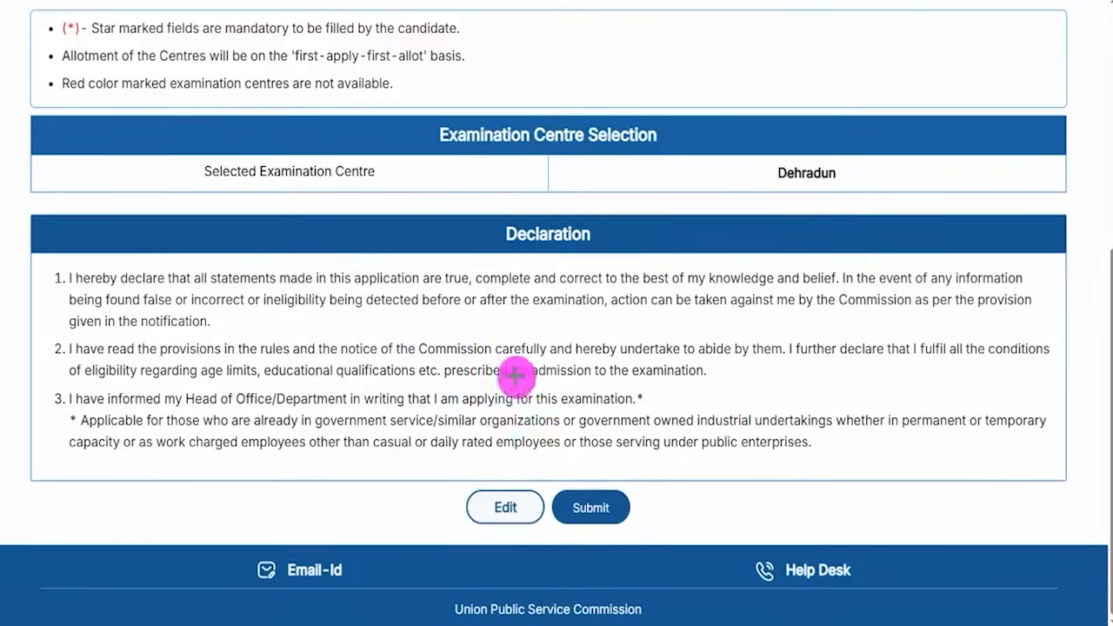
pyautogui.moveTo(311, 462); pyautogui.dragTo(456, 504)
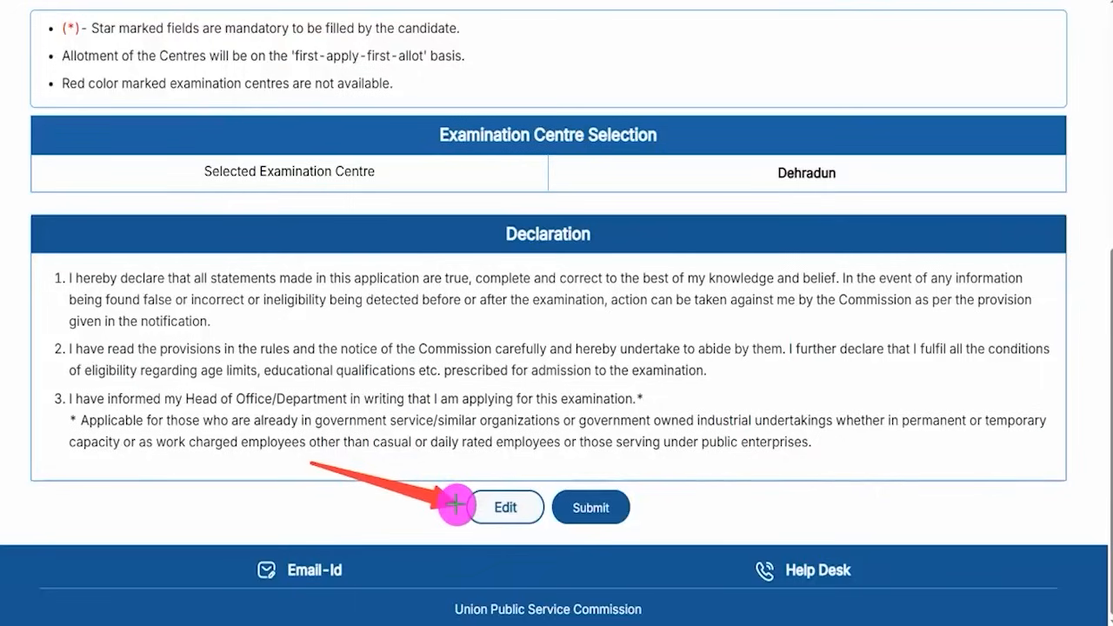
pyautogui.moveTo(744, 376); pyautogui.dragTo(657, 456)
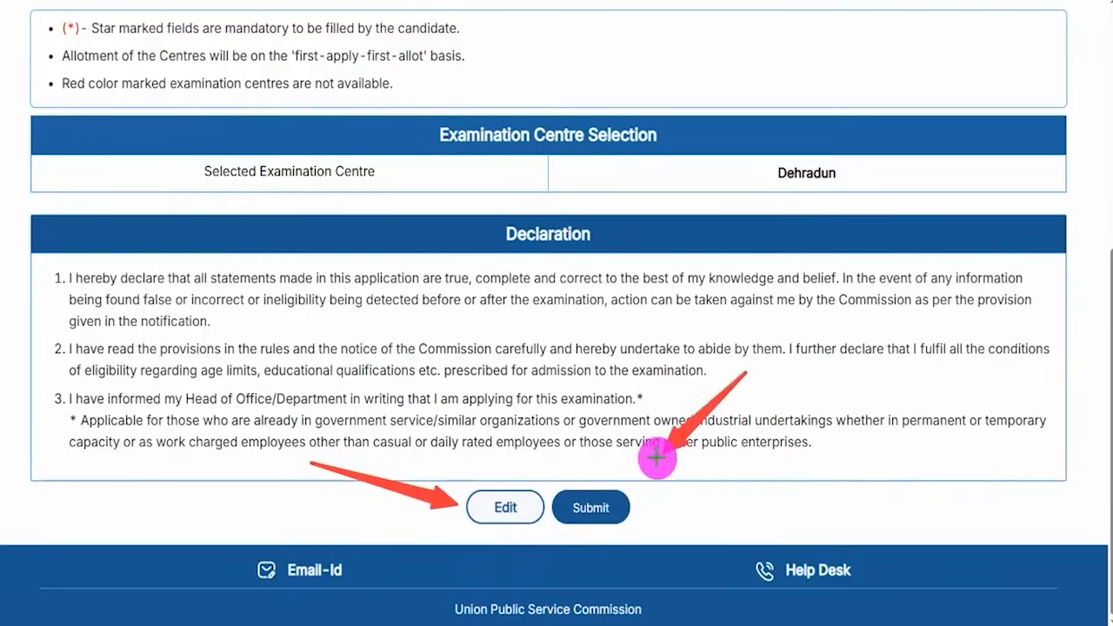
pyautogui.click(609, 505)
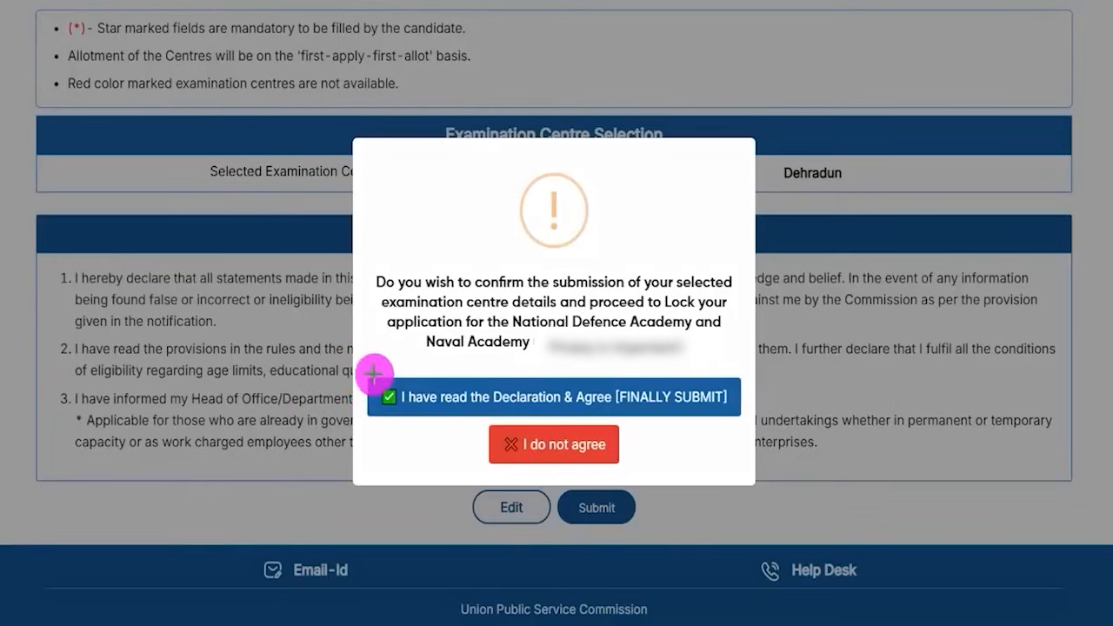
pyautogui.moveTo(362, 366)
pyautogui.mouseDown()
pyautogui.moveTo(572, 393)
pyautogui.moveTo(612, 414)
pyautogui.moveTo(746, 422)
pyautogui.mouseUp()
pyautogui.click(591, 382)
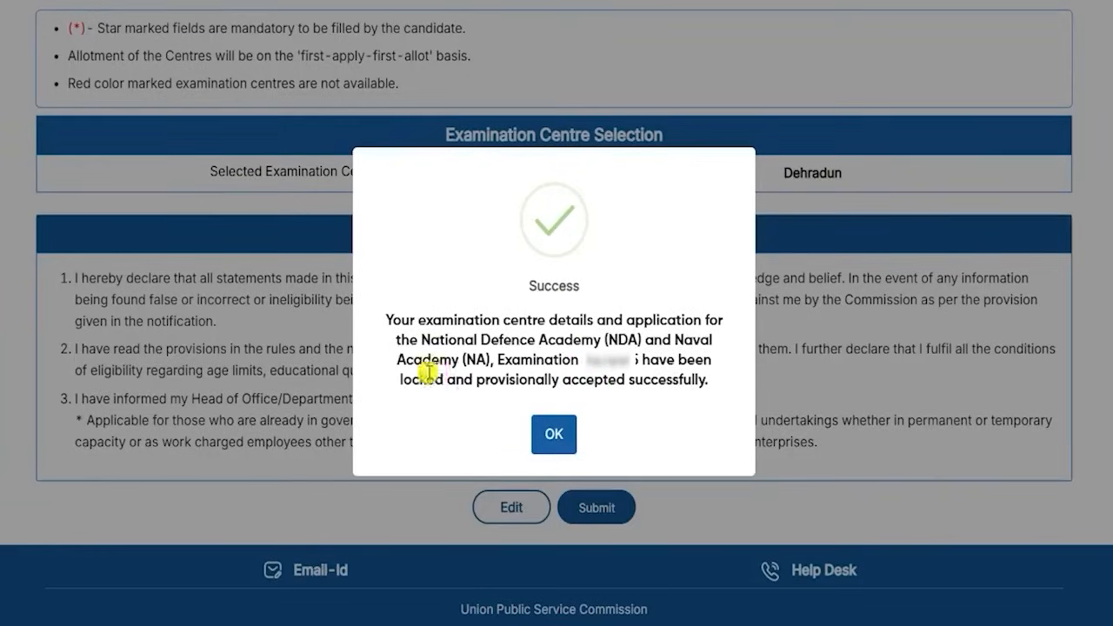
pyautogui.moveTo(426, 379); pyautogui.dragTo(591, 380)
pyautogui.click(559, 431)
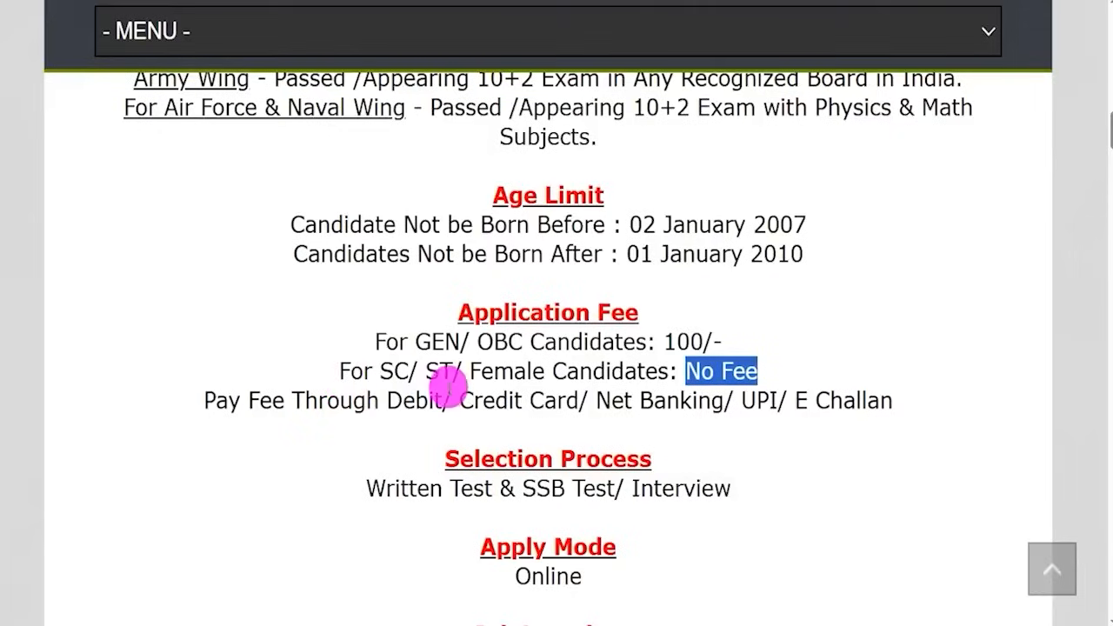
# Highlight the application fee lines: 100/- for GEN/OBC and no fee for SC/ST/female candidates
pyautogui.click(447, 381)
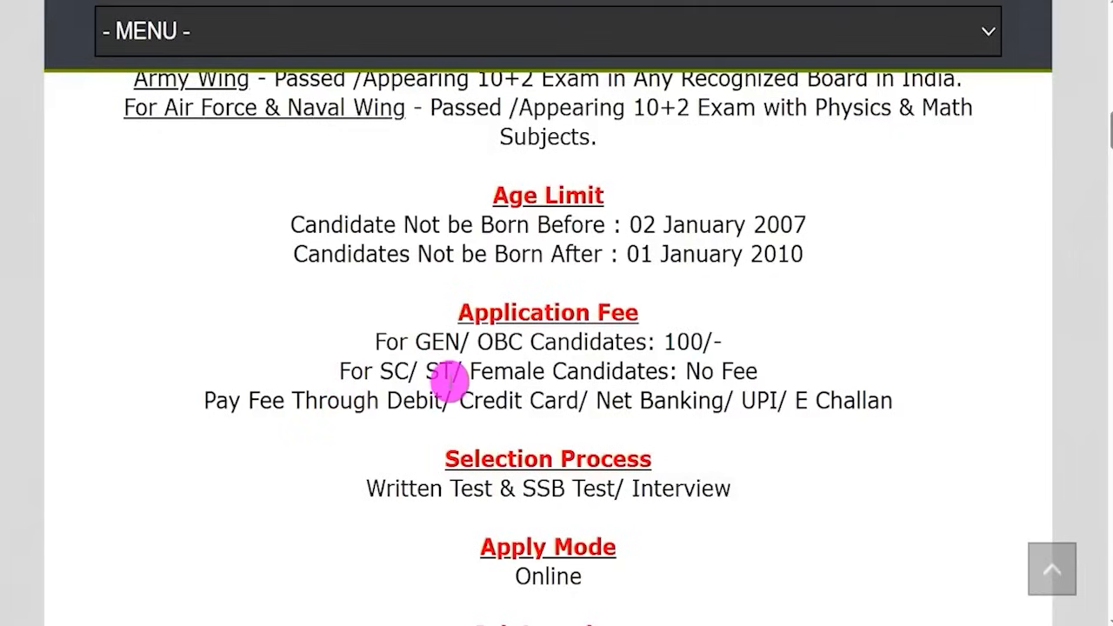
pyautogui.moveTo(417, 342); pyautogui.dragTo(704, 340)
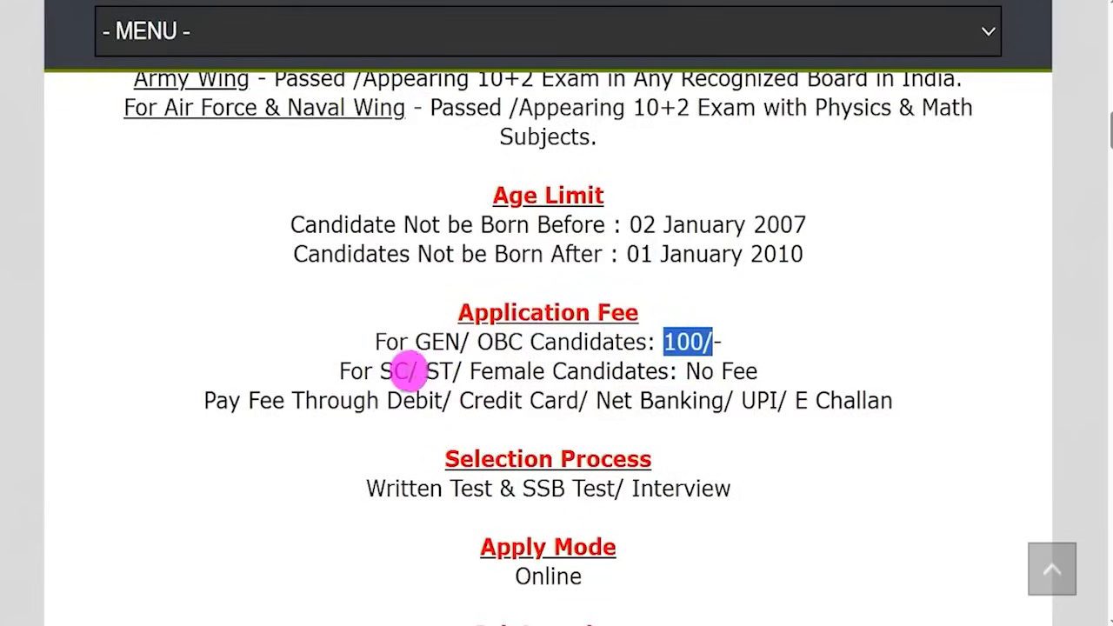
pyautogui.moveTo(381, 372); pyautogui.dragTo(754, 368)
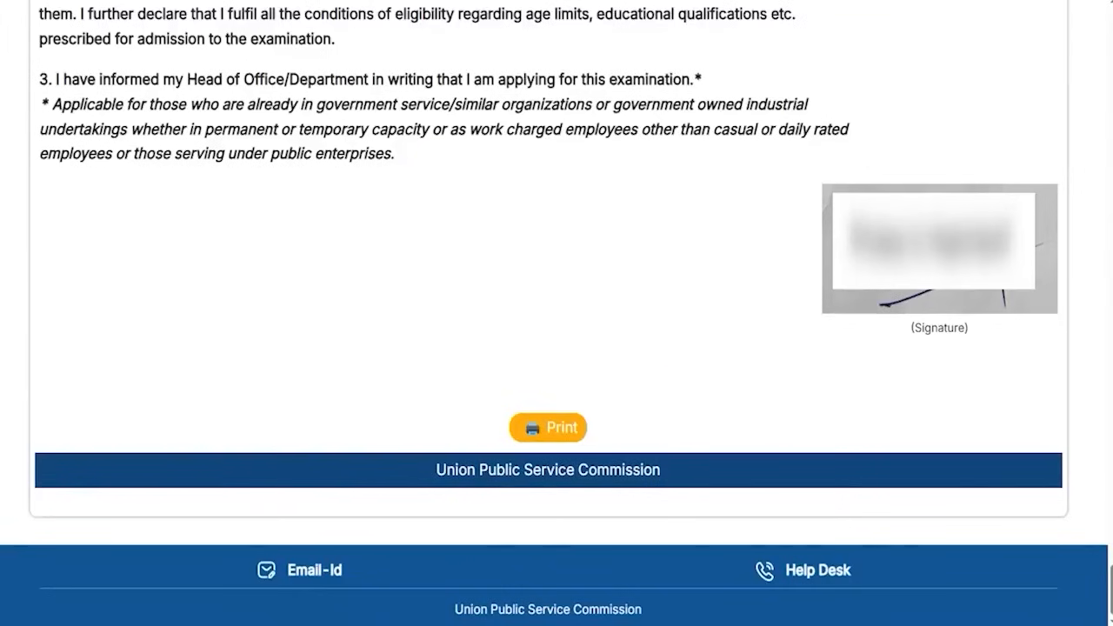
# Return from the printable application page to the UPSC Online home dashboard
pyautogui.moveTo(439, 376); pyautogui.dragTo(646, 454)
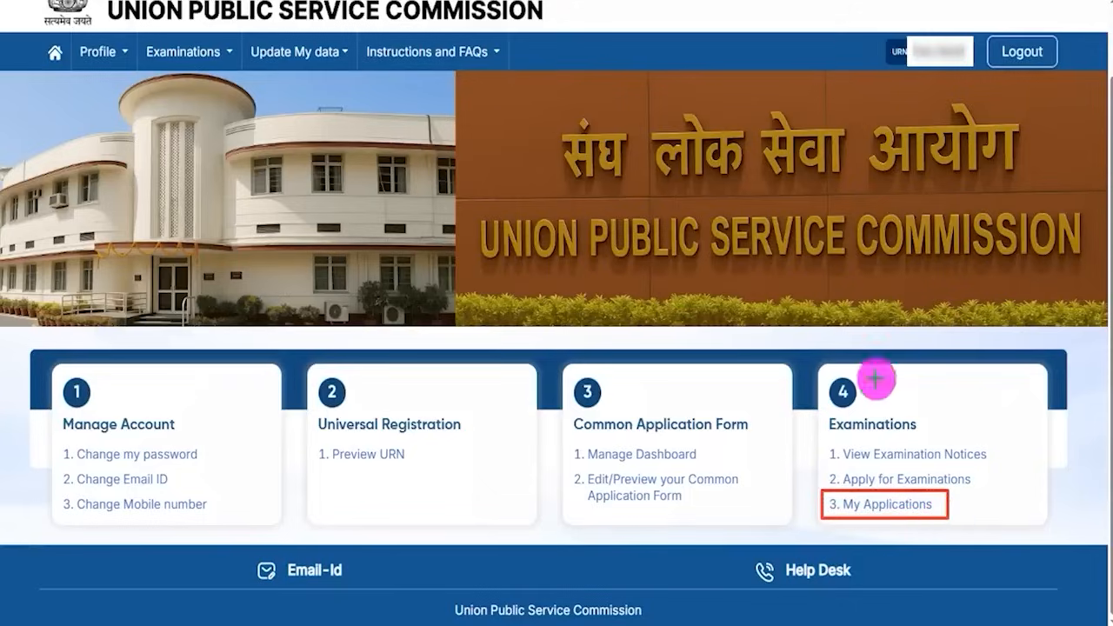
# Open My Applications and verify the NDA & NA Examination entry in My Submitted Applications
pyautogui.click(886, 511)
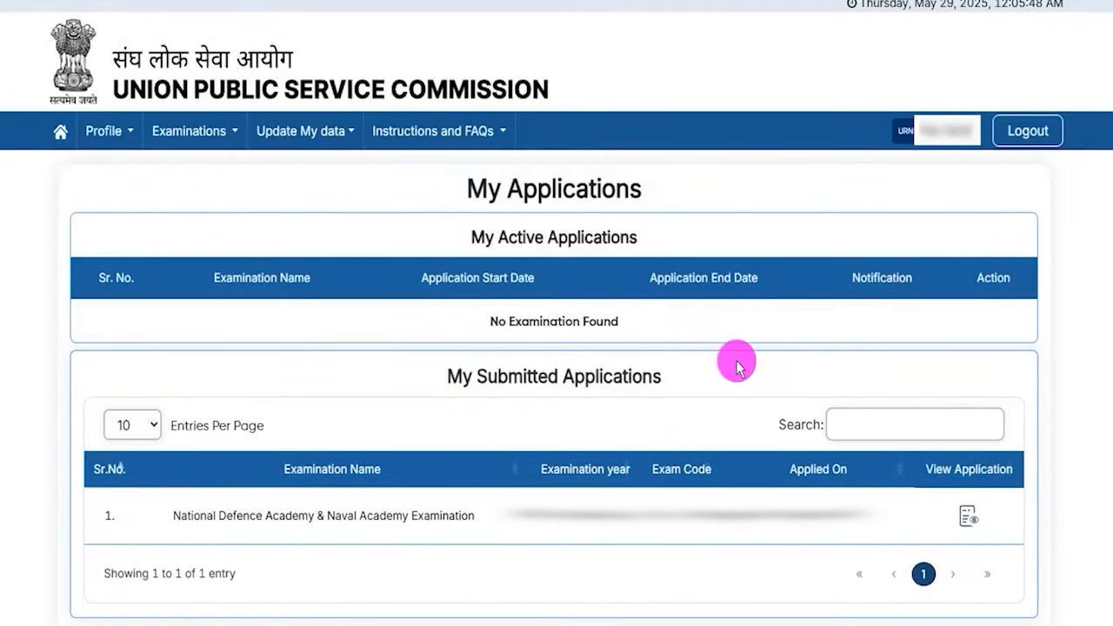
pyautogui.moveTo(447, 376); pyautogui.dragTo(648, 380)
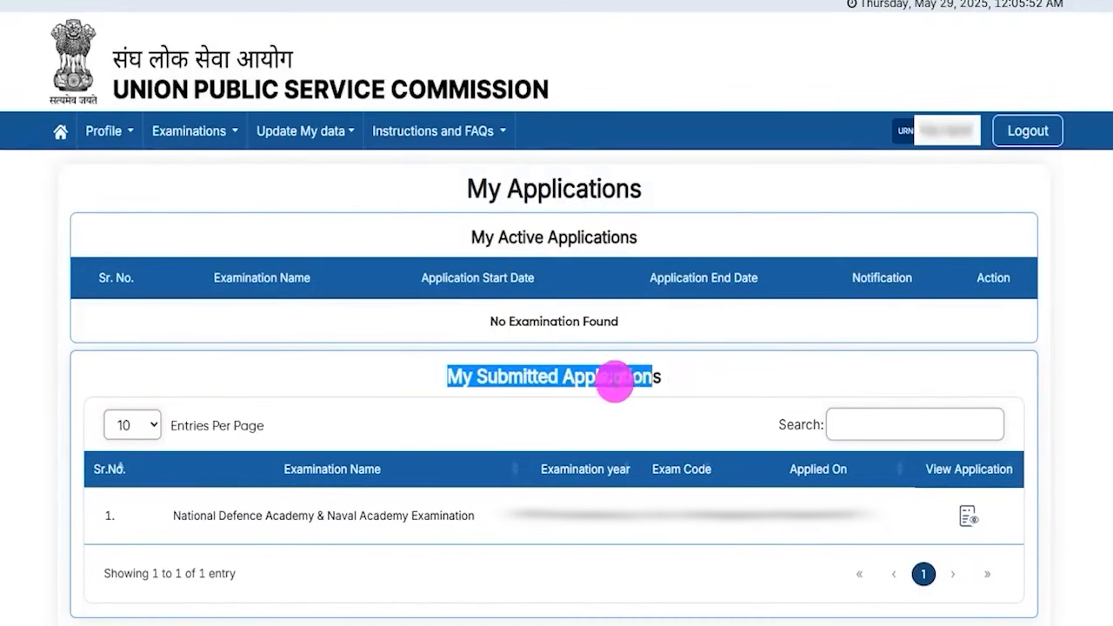
pyautogui.moveTo(180, 515); pyautogui.dragTo(454, 514)
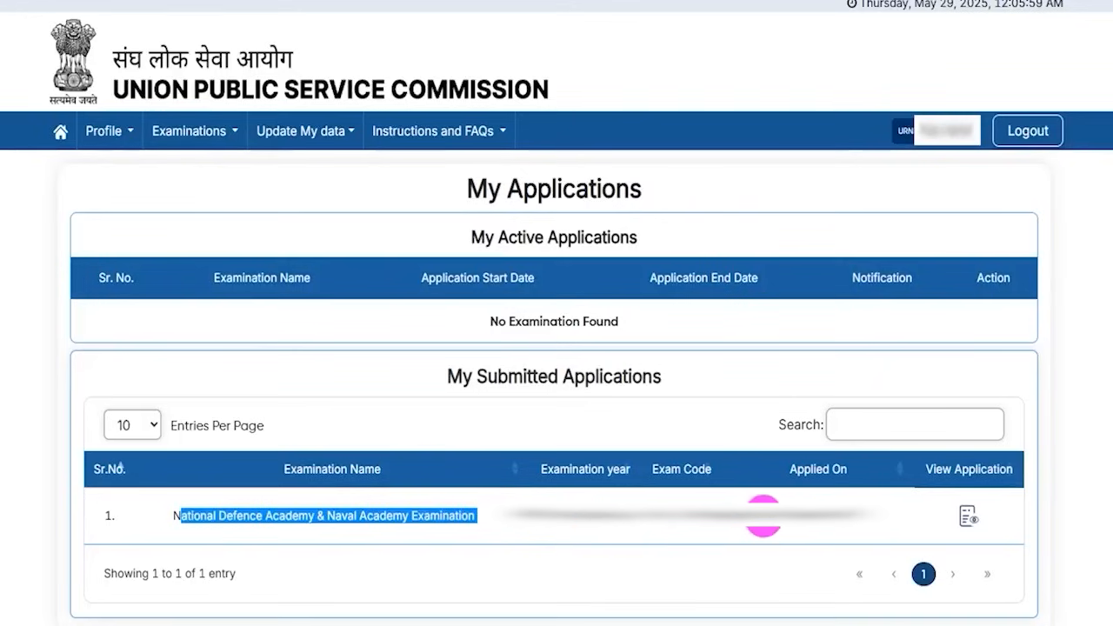
pyautogui.click(757, 513)
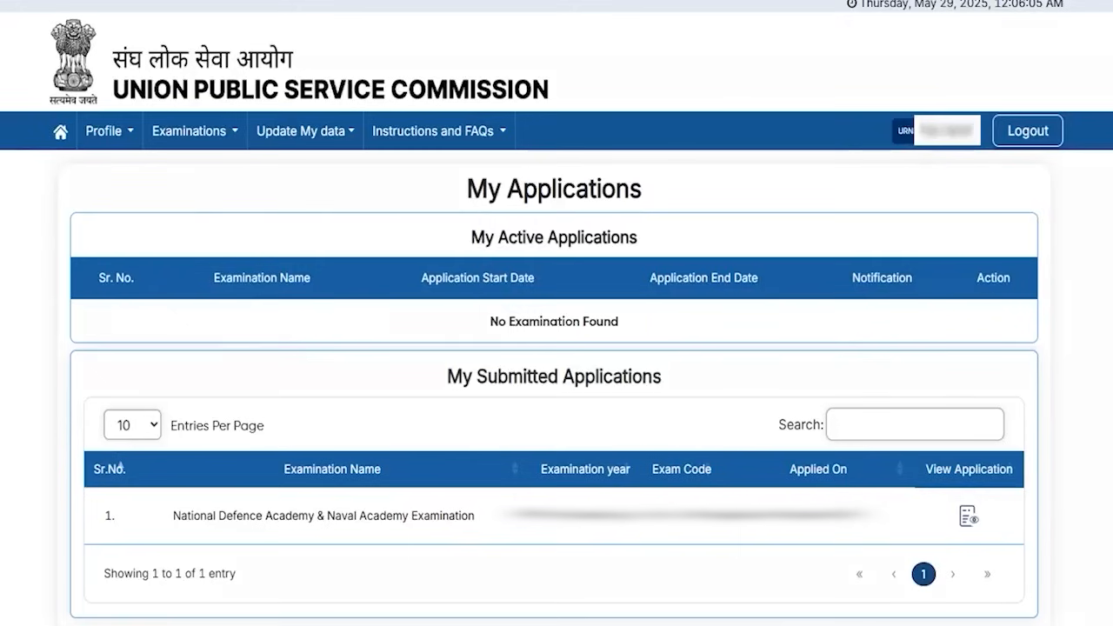
pyautogui.moveTo(939, 488); pyautogui.dragTo(993, 537)
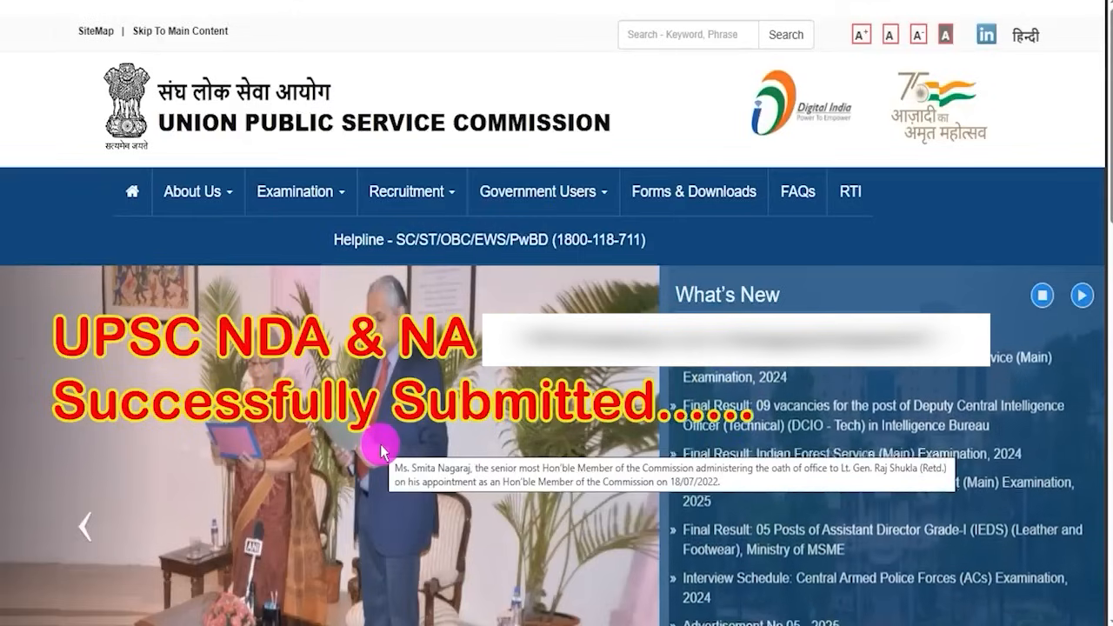
# Step the upsc.gov.in homepage carousel back nine slides until the museum photo appears
pyautogui.click(85, 527)
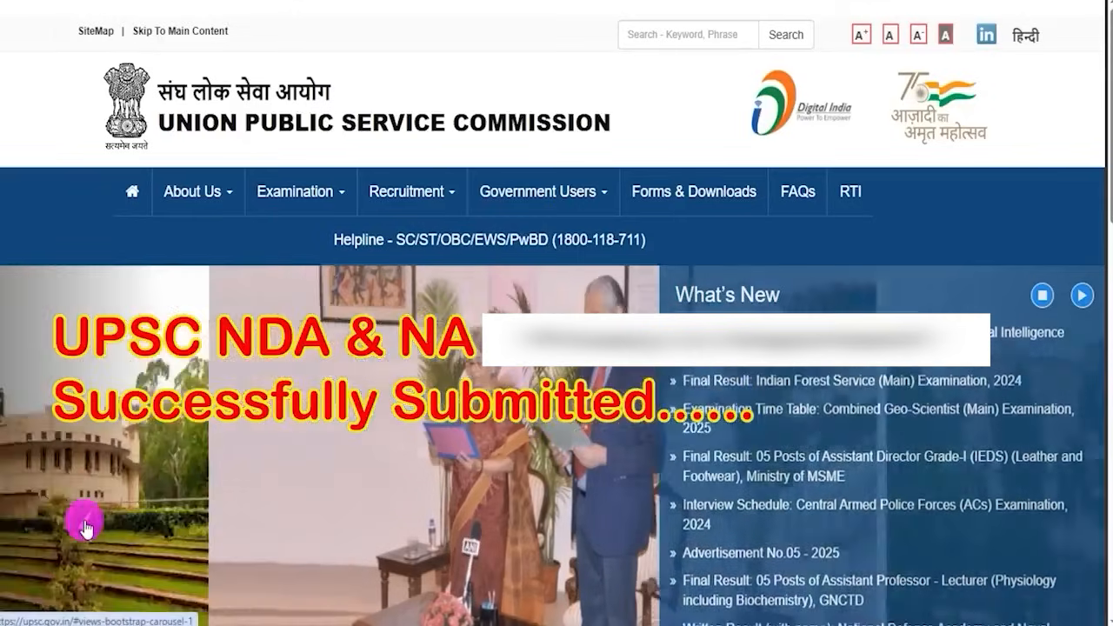
pyautogui.click(85, 528)
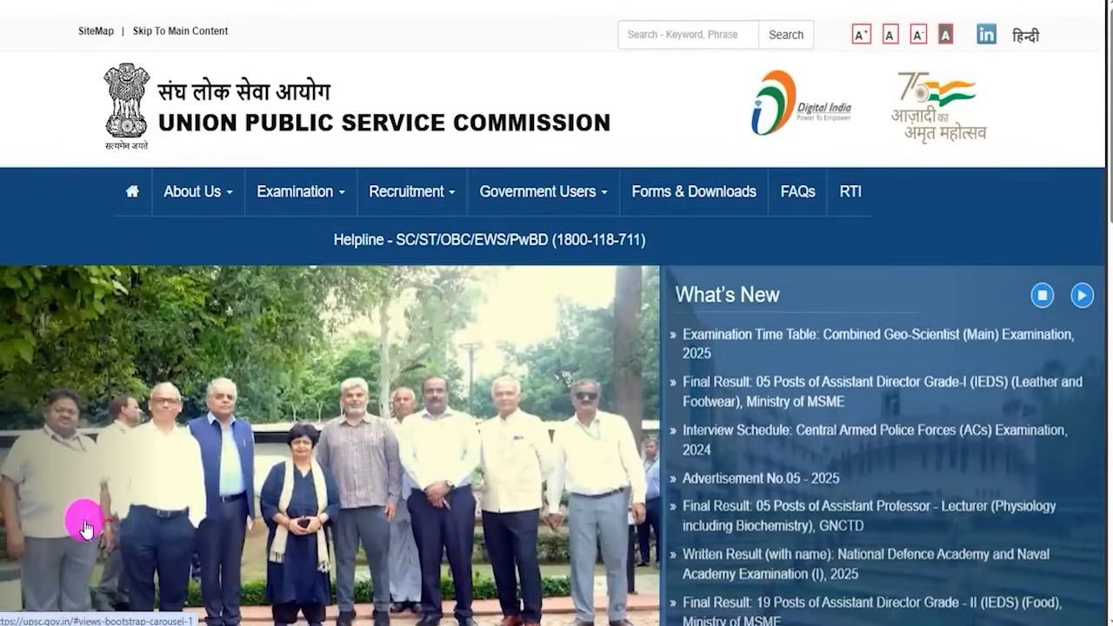
pyautogui.click(85, 528)
pyautogui.click(86, 528)
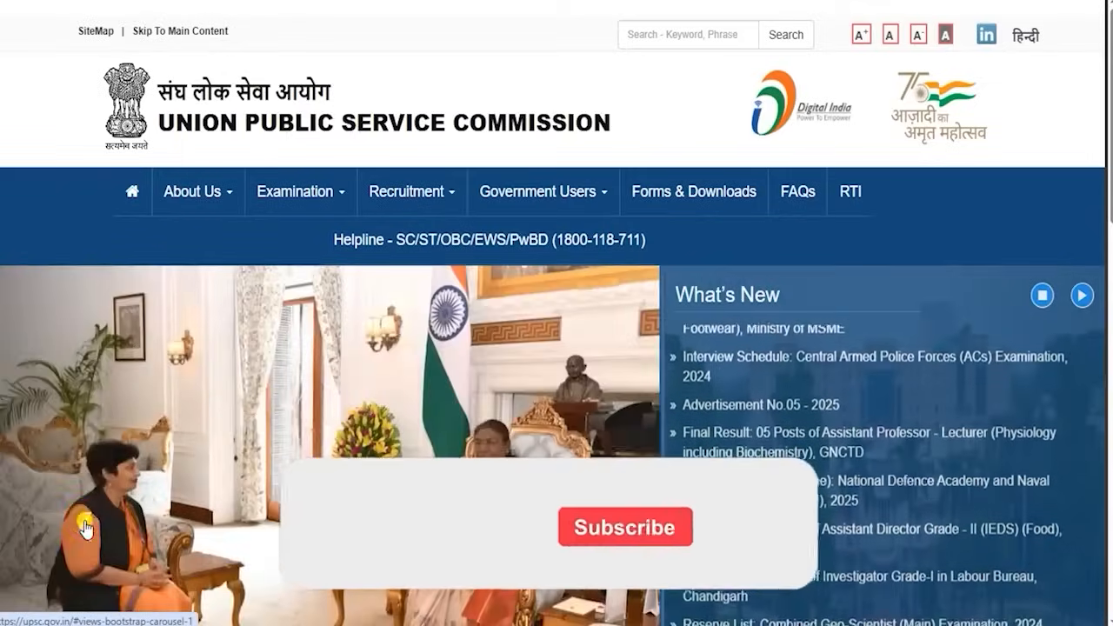
pyautogui.click(85, 528)
pyautogui.click(85, 528)
pyautogui.click(85, 528)
pyautogui.click(85, 528)
pyautogui.click(85, 528)
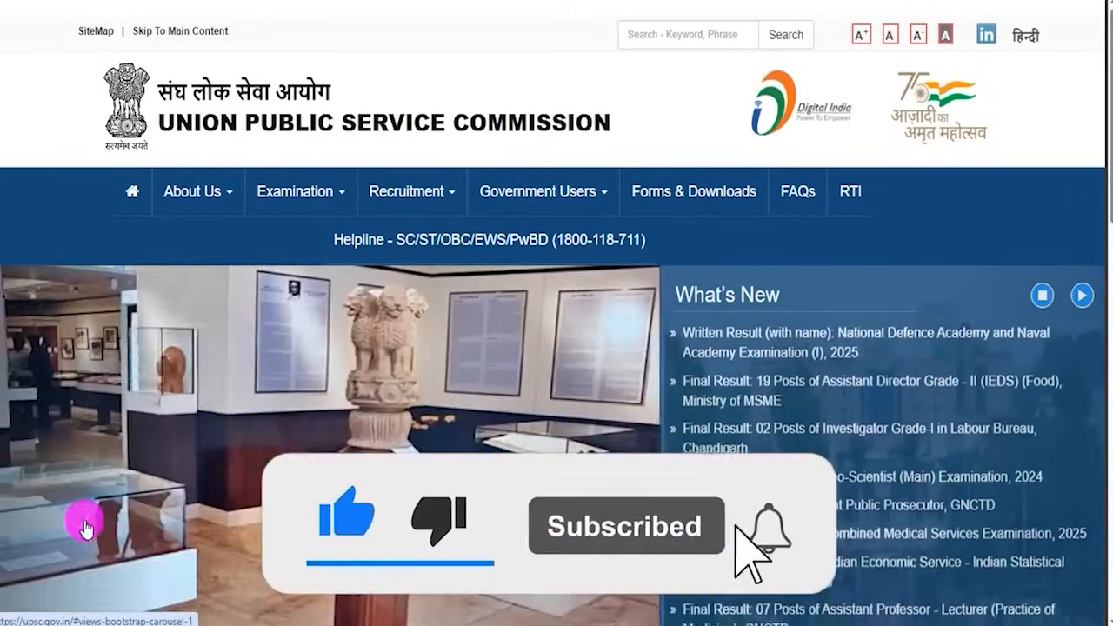